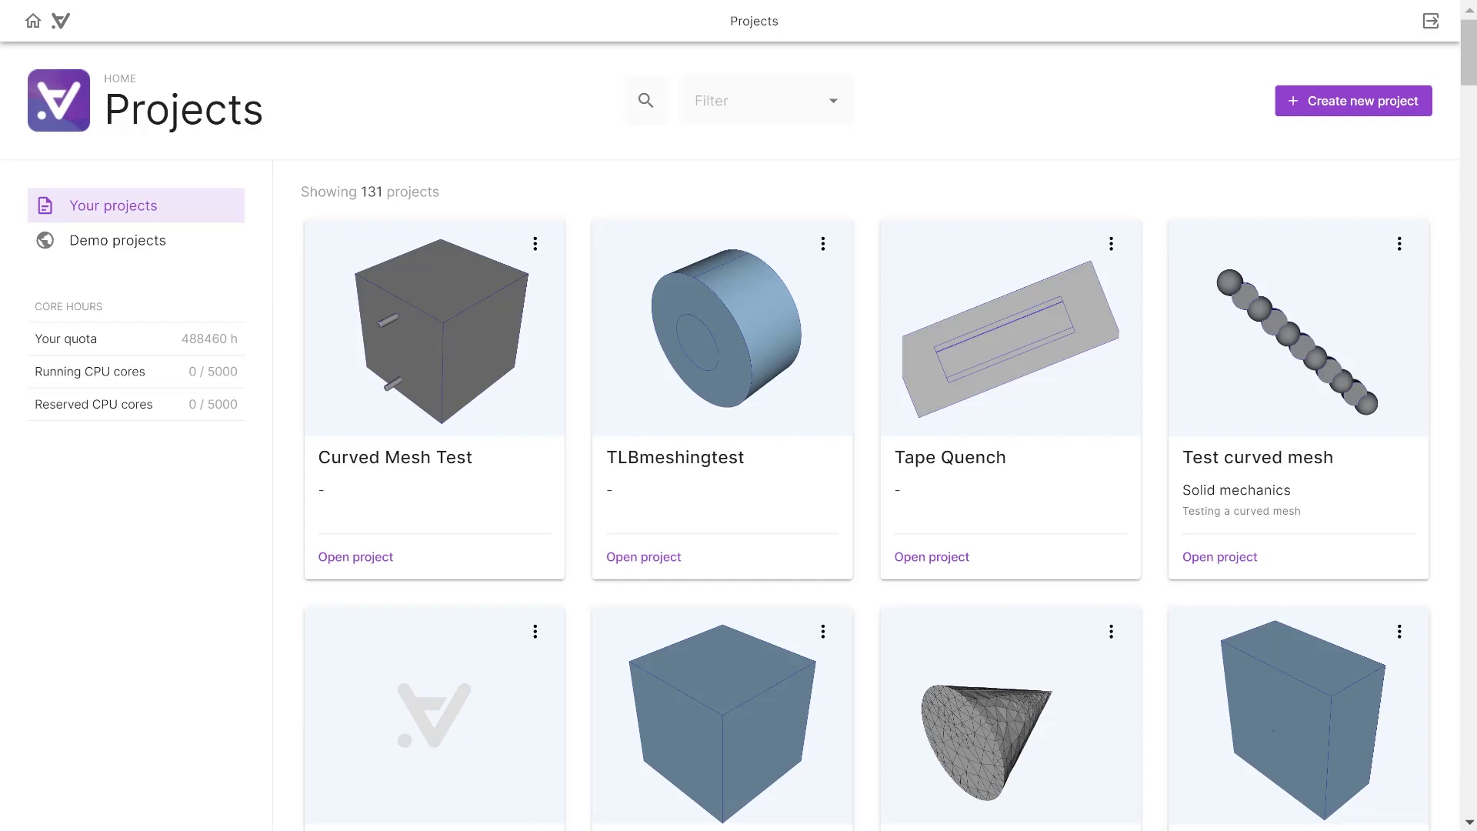
Create a new project named Quench.
click(1313, 108)
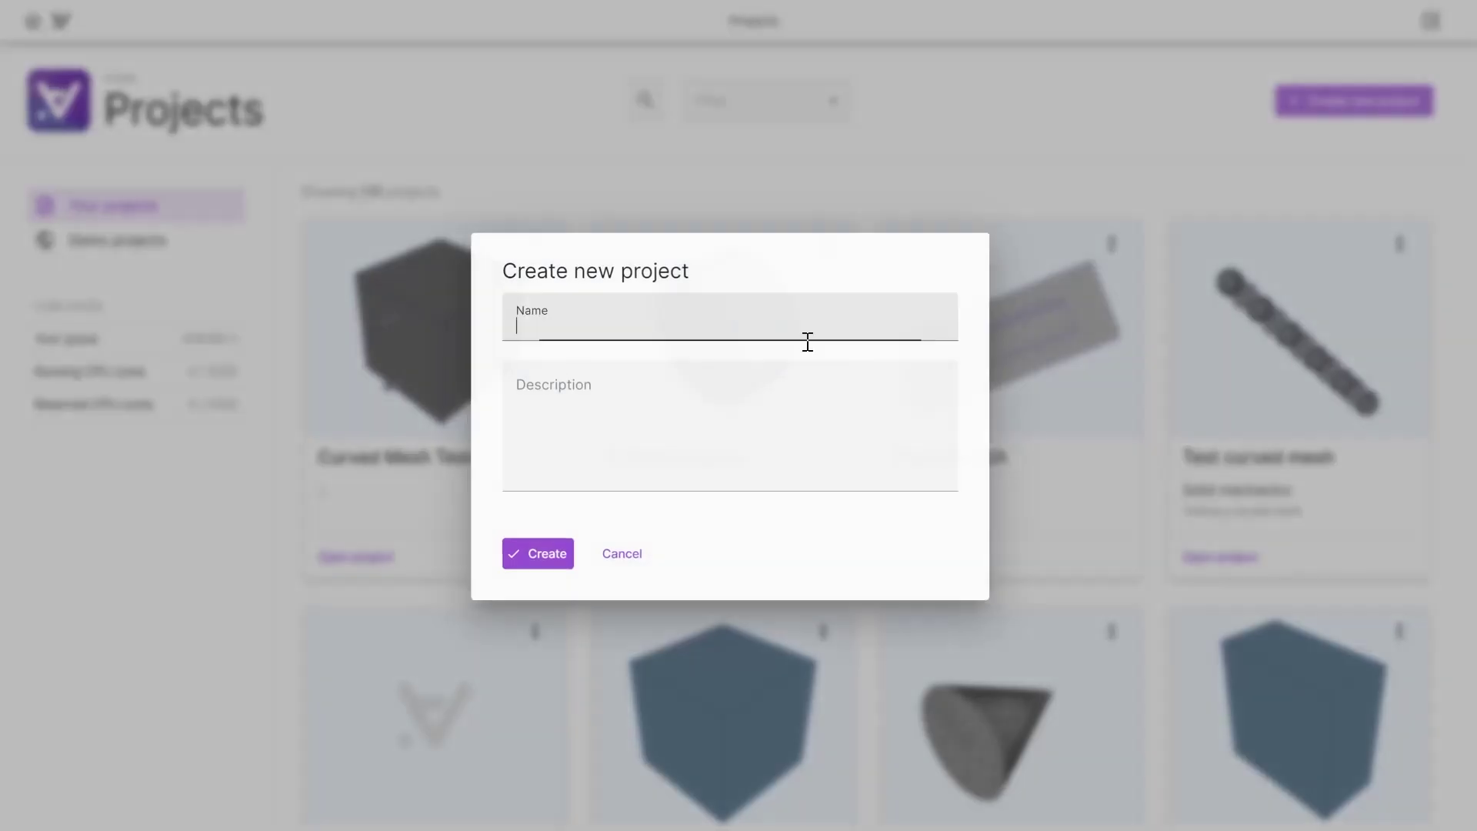
text(Quench)
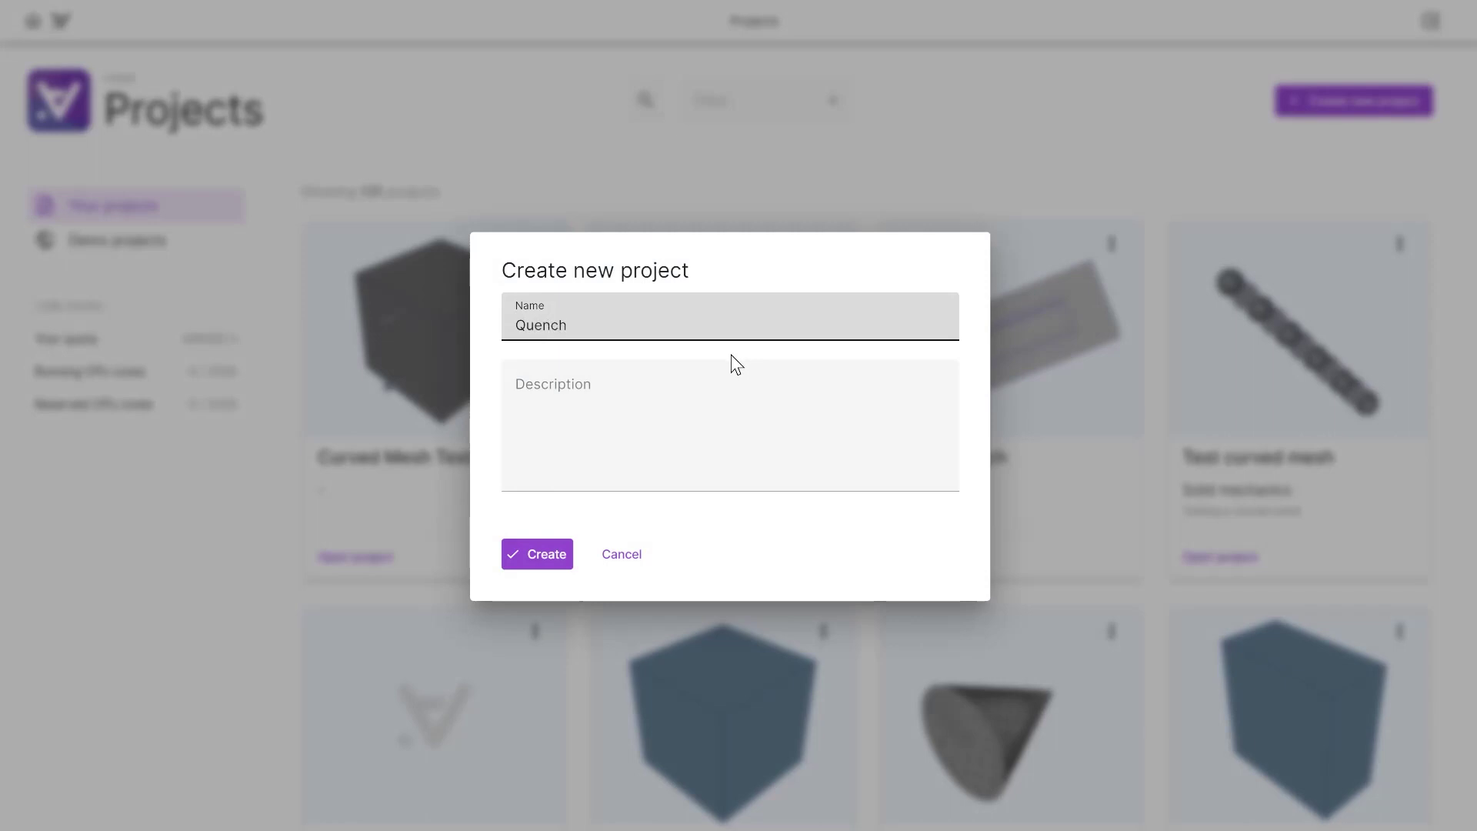
click(548, 557)
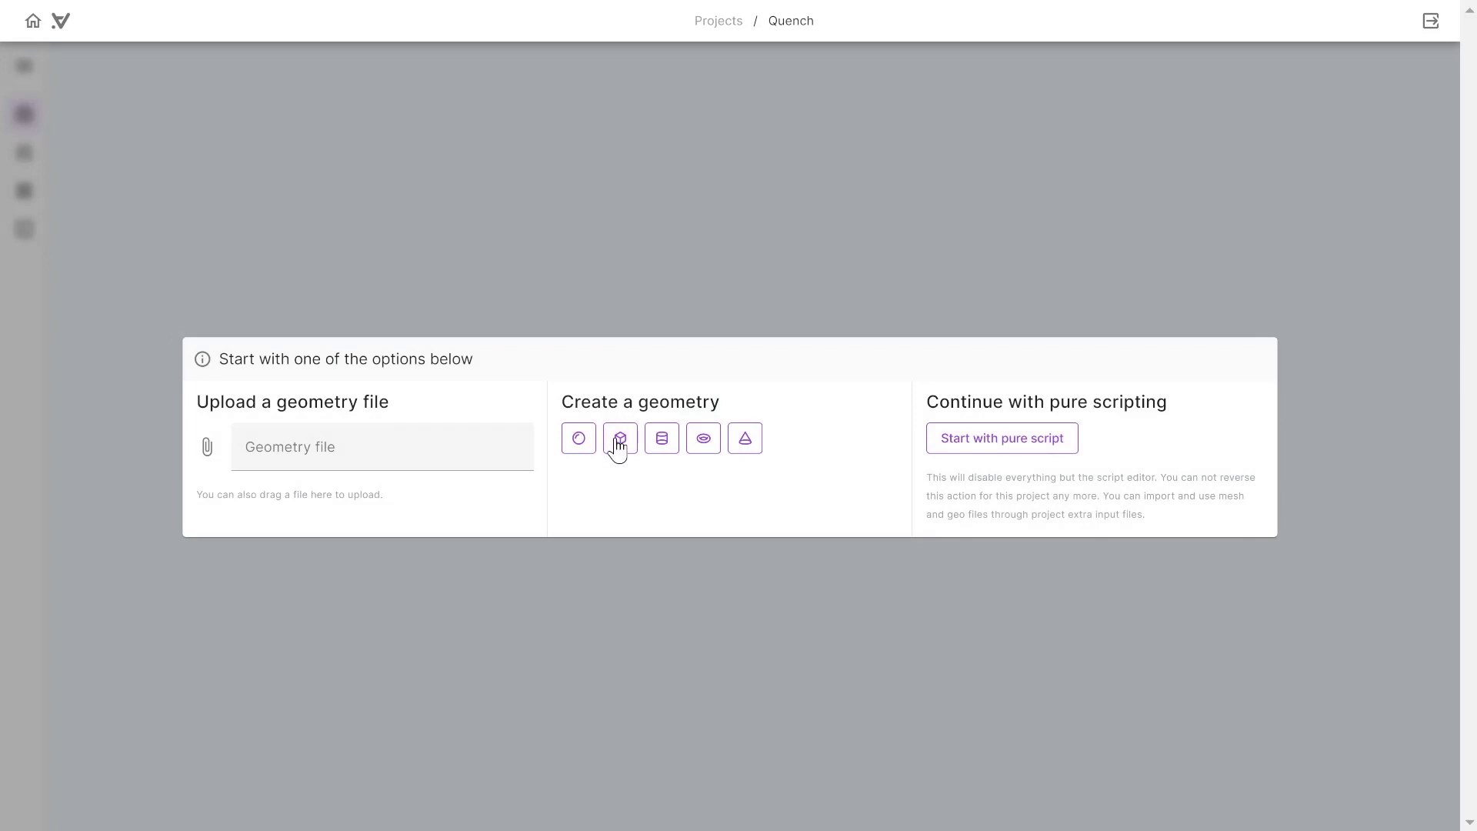
Create a box named Copper_bottom with its centre at z 0.0001 and size x 5e-2, y 5e-3.
click(622, 443)
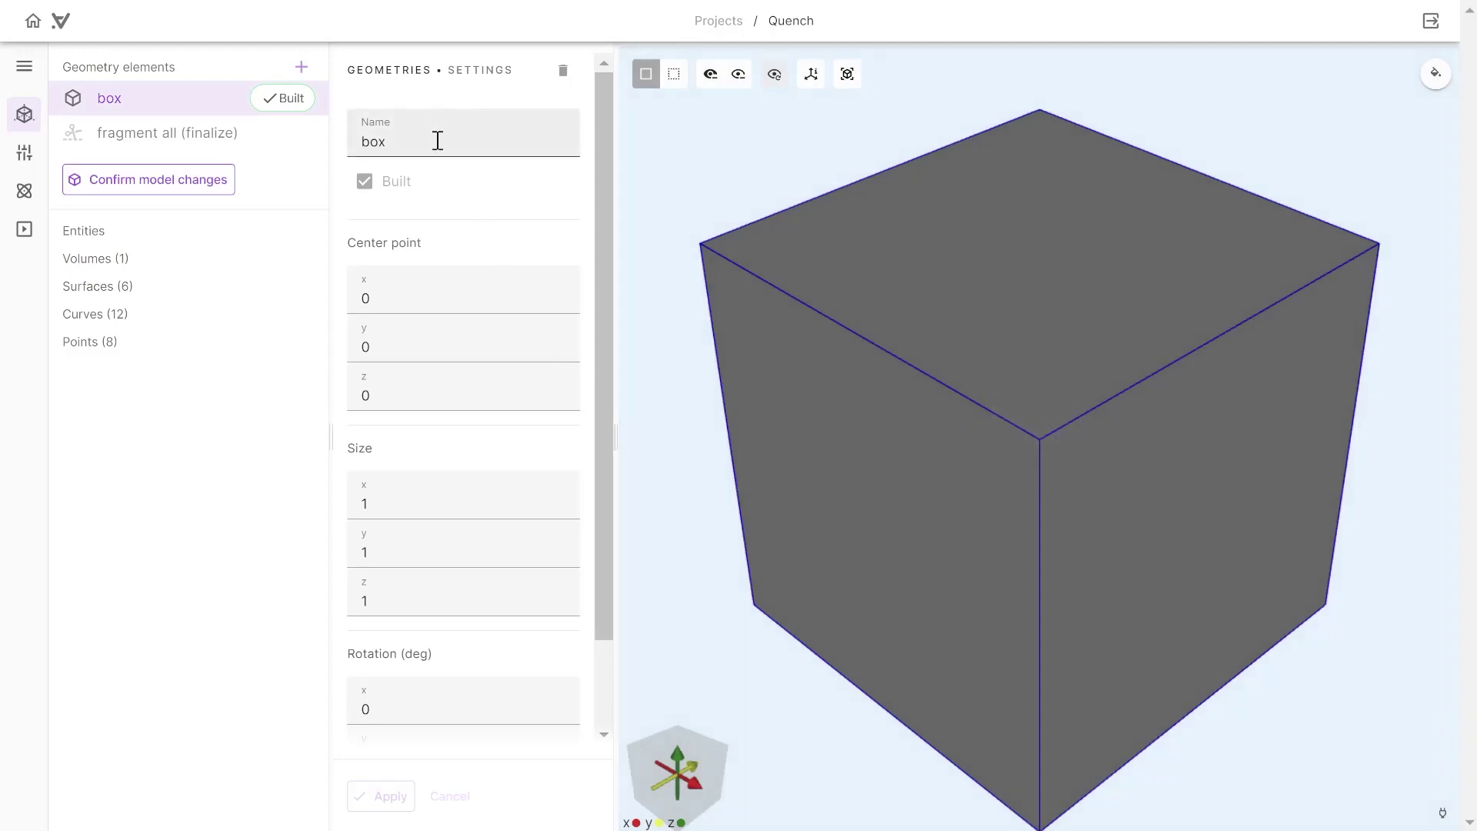
drag(437, 142, 360, 144)
text(Copper_bottom)
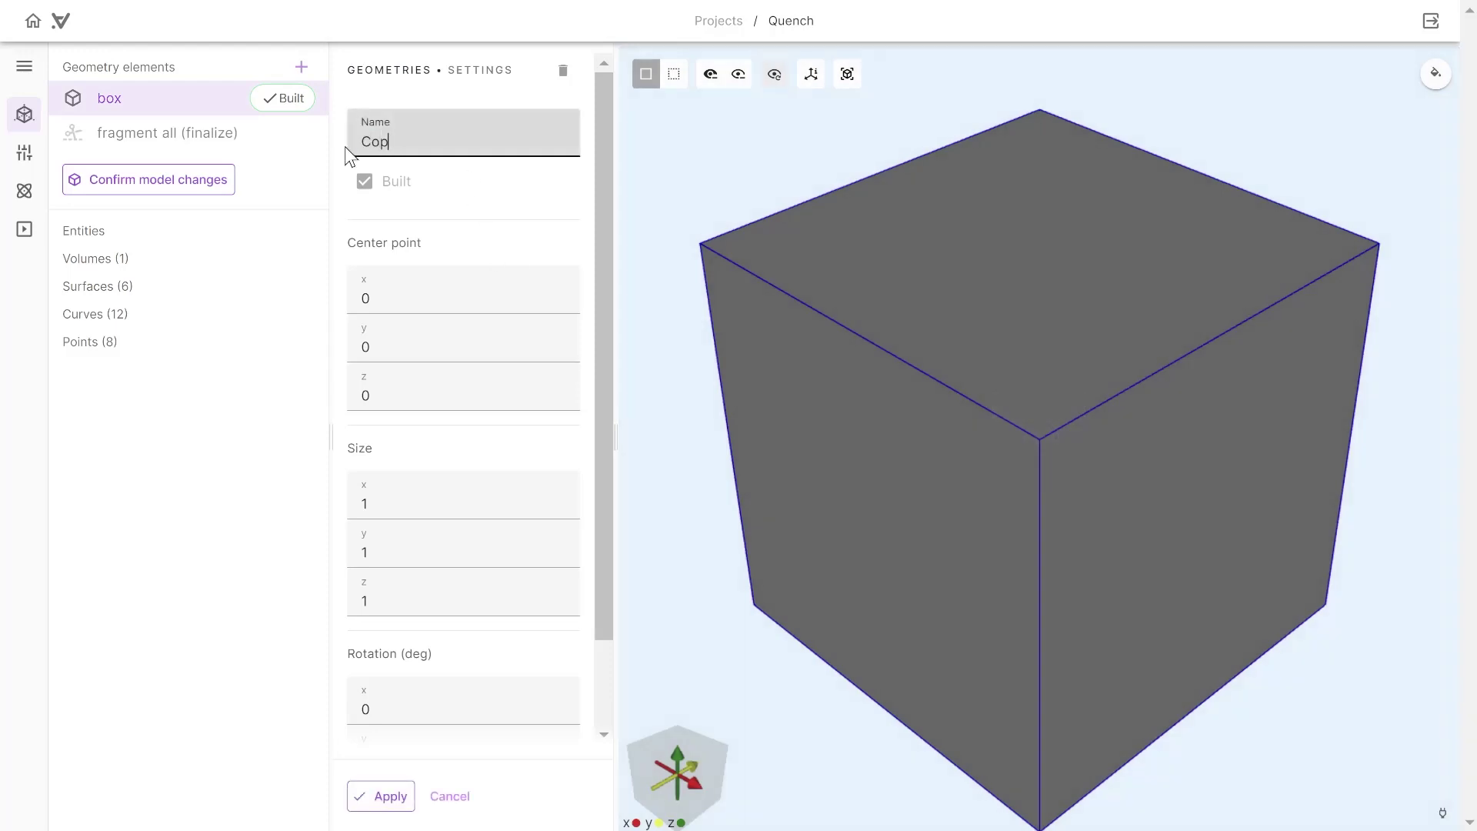
key(Tab)
key(Tab)
key(Tab)
text(0.0001)
key(Tab)
text(5e-2)
key(Tab)
text(5e-3)
Add a second box named Substrate, entering its centre z and setting size x 5e-2 and y 5e-3.
click(301, 67)
click(395, 198)
text(Substrate)
key(Tab)
key(Tab)
key(Tab)
text(1e-4	5e-2	5e-3)
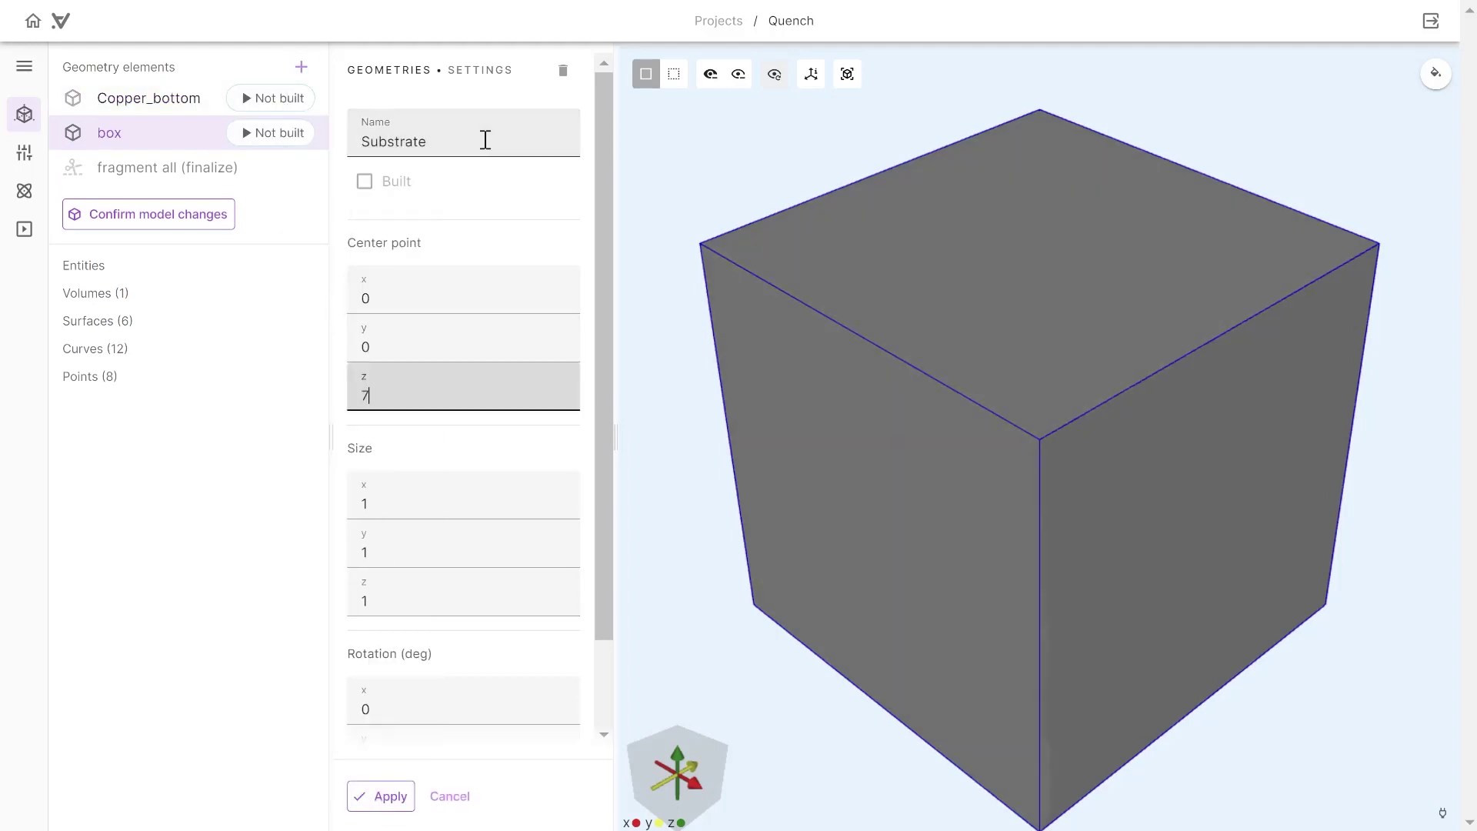
Add a box named Rebco with its centre at z 0.00121 and size x 5e-2, y 5e-3.
click(301, 67)
click(348, 184)
double_click(355, 142)
text(Rebco			1)
key(BackSpace)
text(0.0012	5e-2	5e-3)
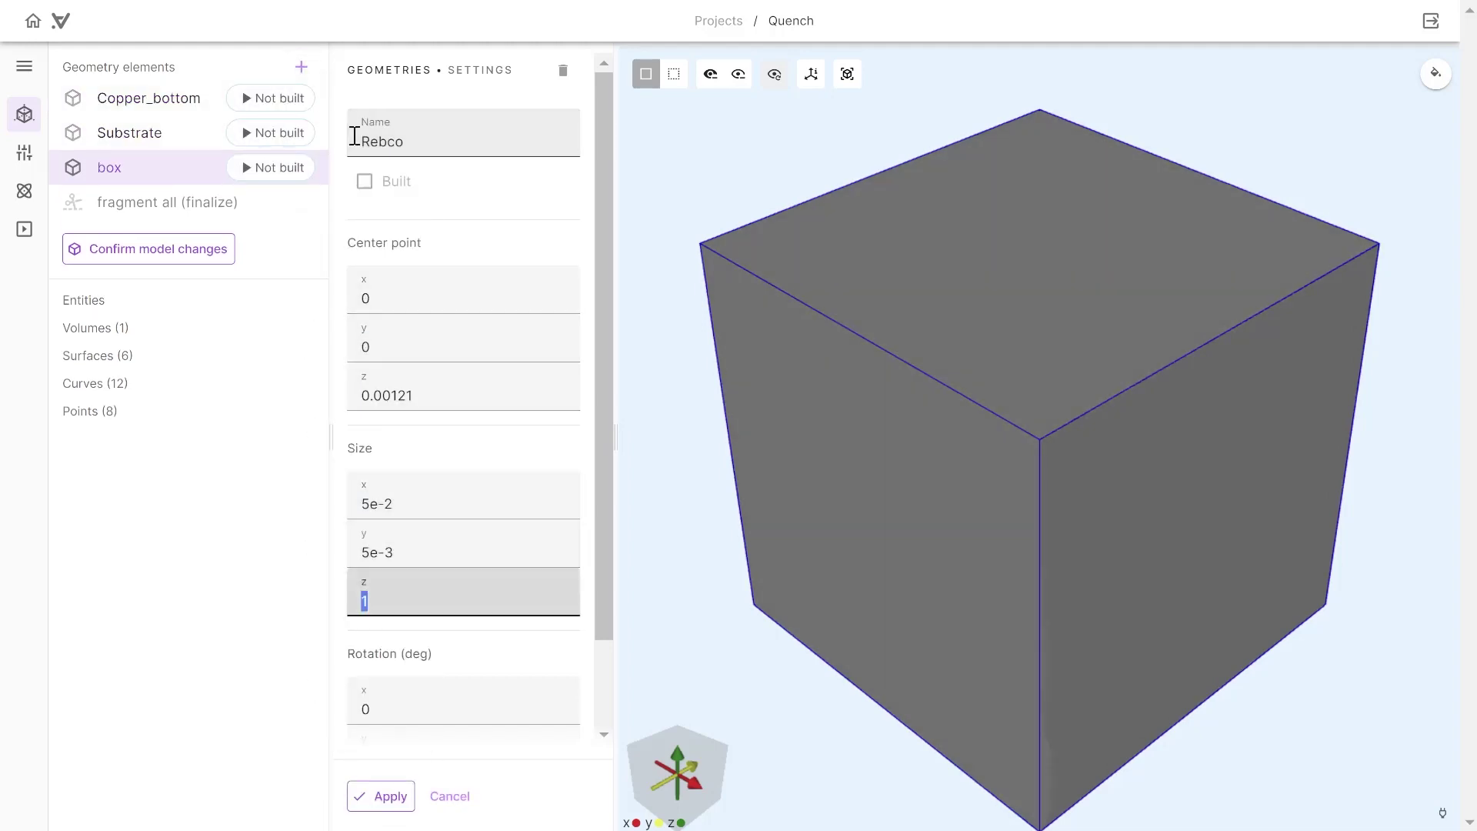
Add a box named Copper_top with its centre at z 0.00132 and size x 5e-2, y 5e-3.
click(301, 67)
click(349, 185)
double_click(339, 143)
text(Copper_bottom)
drag(461, 142, 418, 142)
text(top			0.00132	5e-2	5e-3)
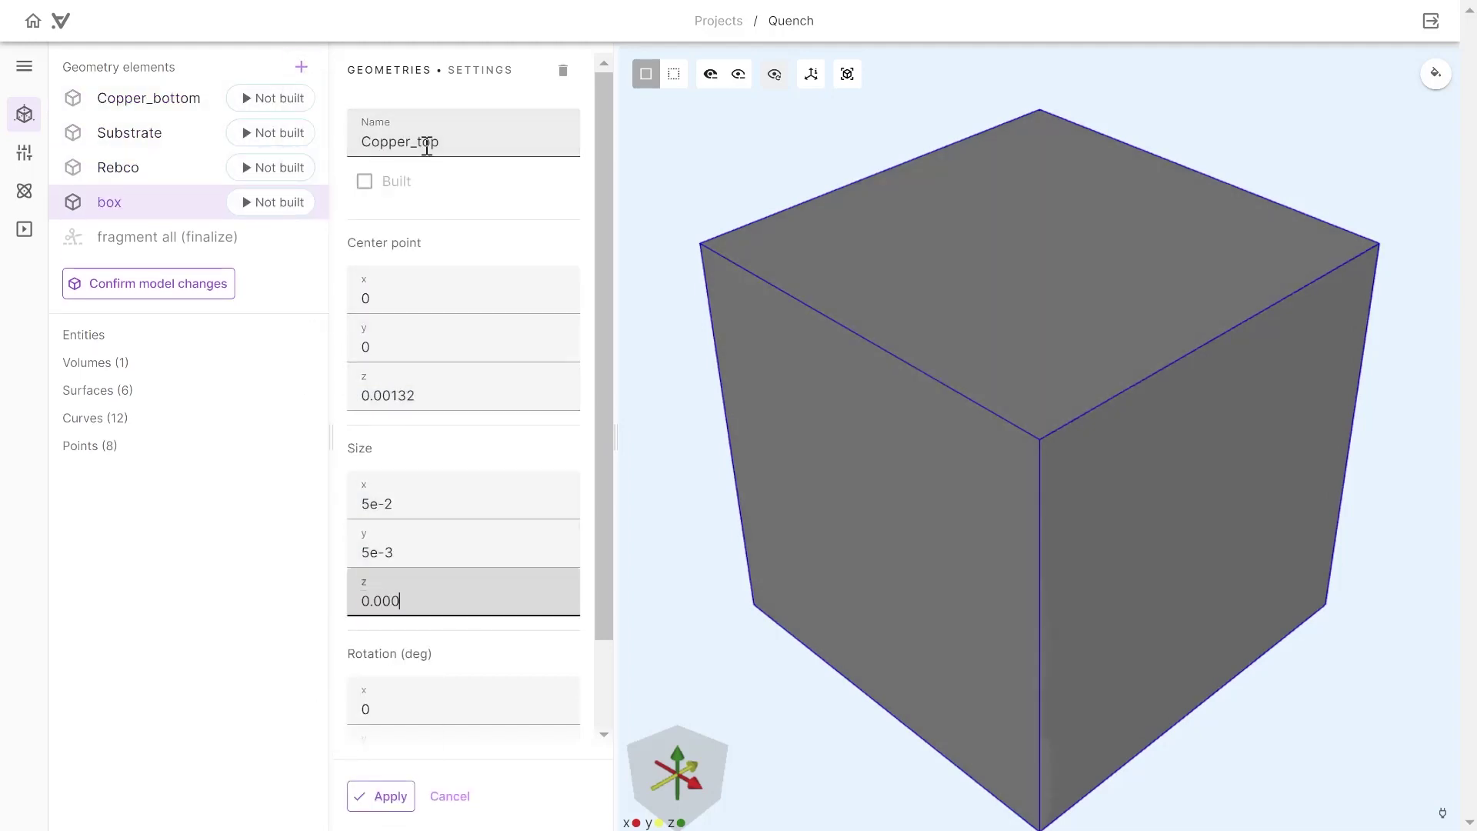
Add a box named Airbox with its centre at z 0.00071 and size x 5e-2, y 8e-3.
click(301, 67)
click(348, 185)
double_click(361, 143)
text(Airbox			0.00071	5e-2	8e-3	0.0)
Add a box named Heater with centre z 0.00051 and size 5e-3, 5e-3, 0.00122, and confirm the model changes.
click(301, 67)
click(348, 185)
double_click(340, 142)
text(Heater			)
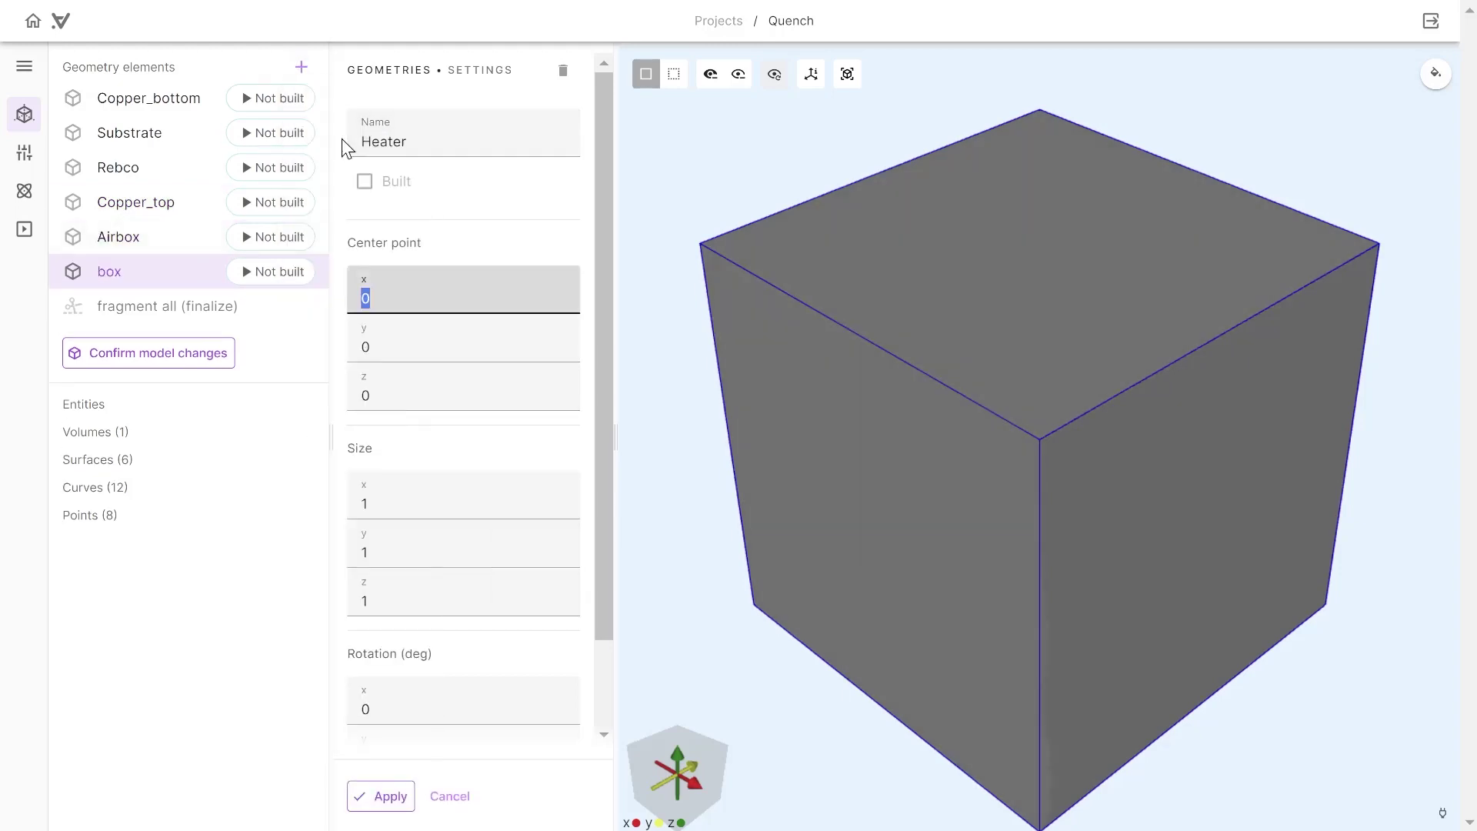
text(		0.00051	5e-3	5e-3	0.00122)
click(175, 353)
Examine the layered tape geometry inside the air box from several angles, with the surfaces rendered transparent.
drag(1086, 450, 1032, 515)
scroll(1034, 504, up, 5)
scroll(1032, 495, up, 2)
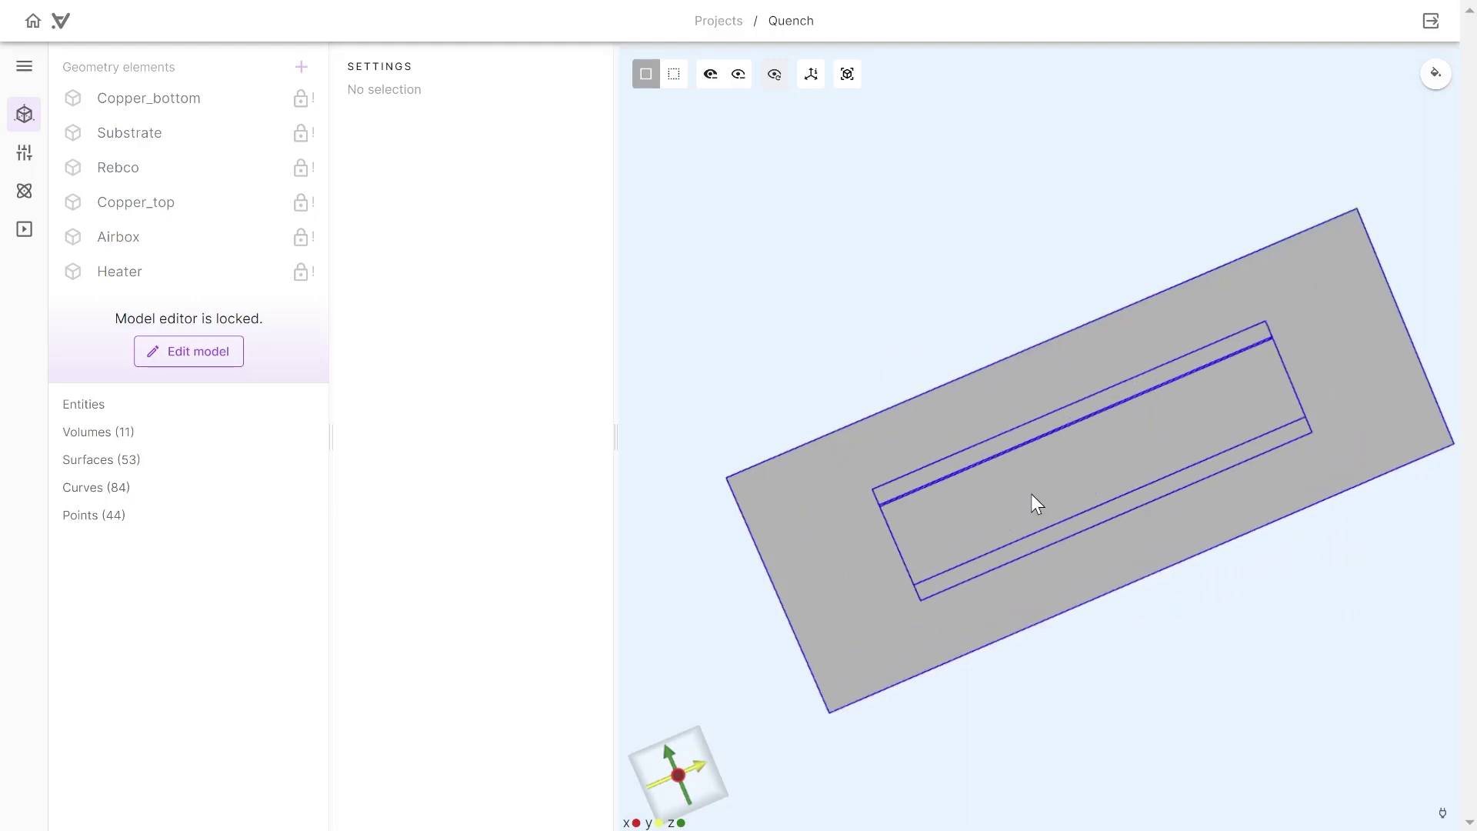
scroll(915, 473, up, 2)
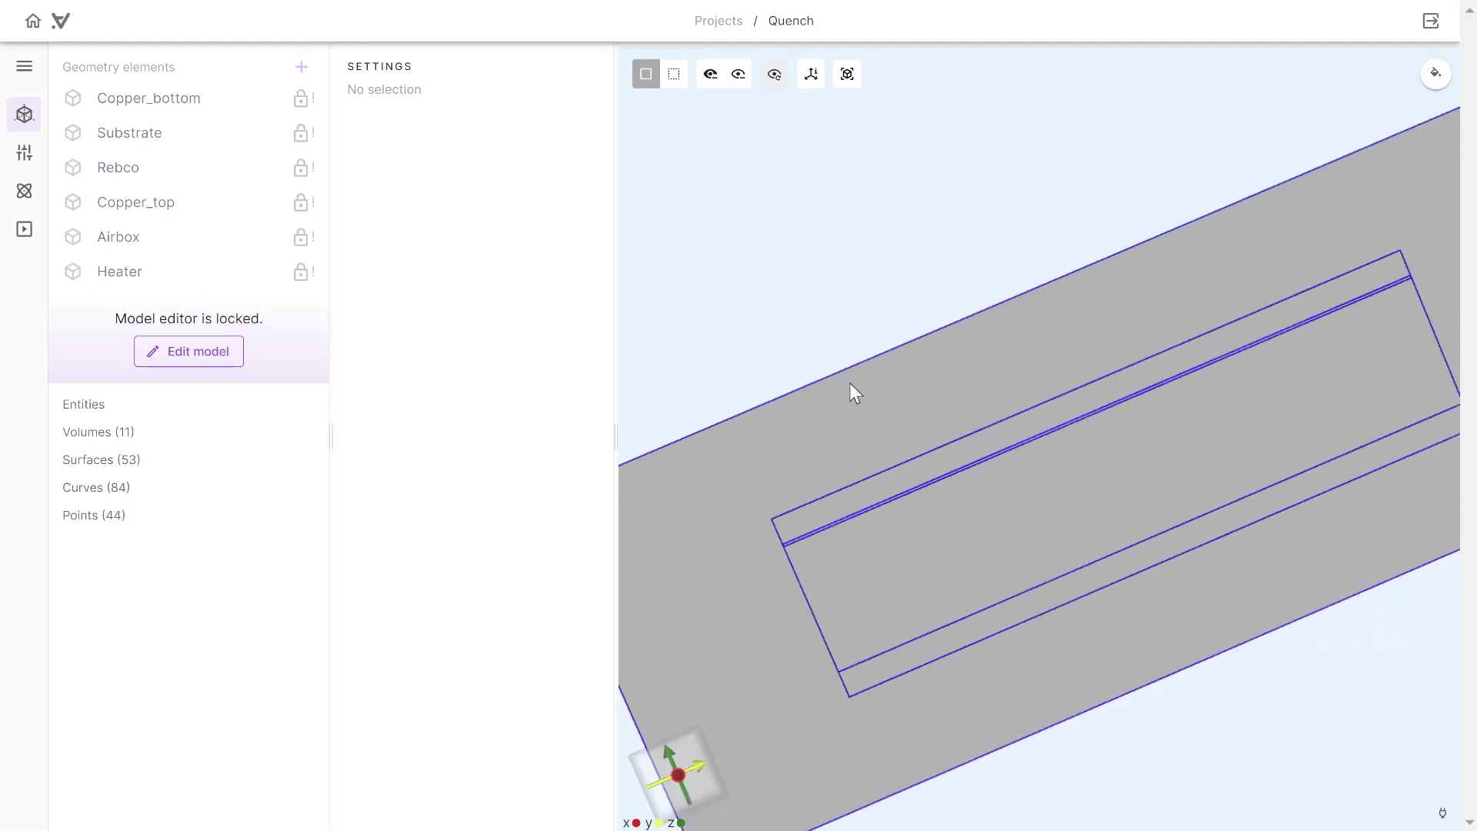
click(674, 74)
drag(1025, 423, 1025, 431)
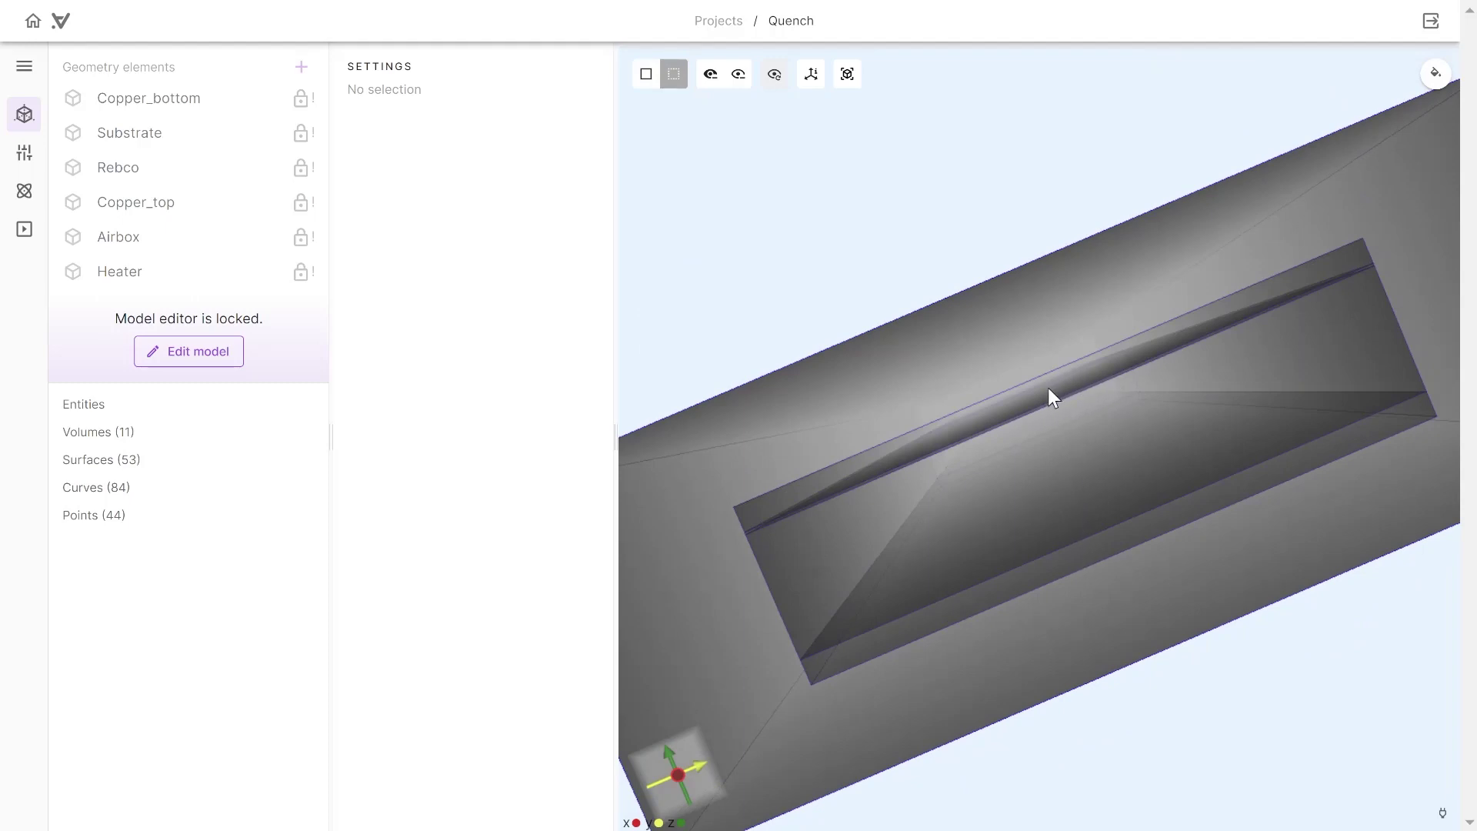
drag(1061, 387, 1069, 531)
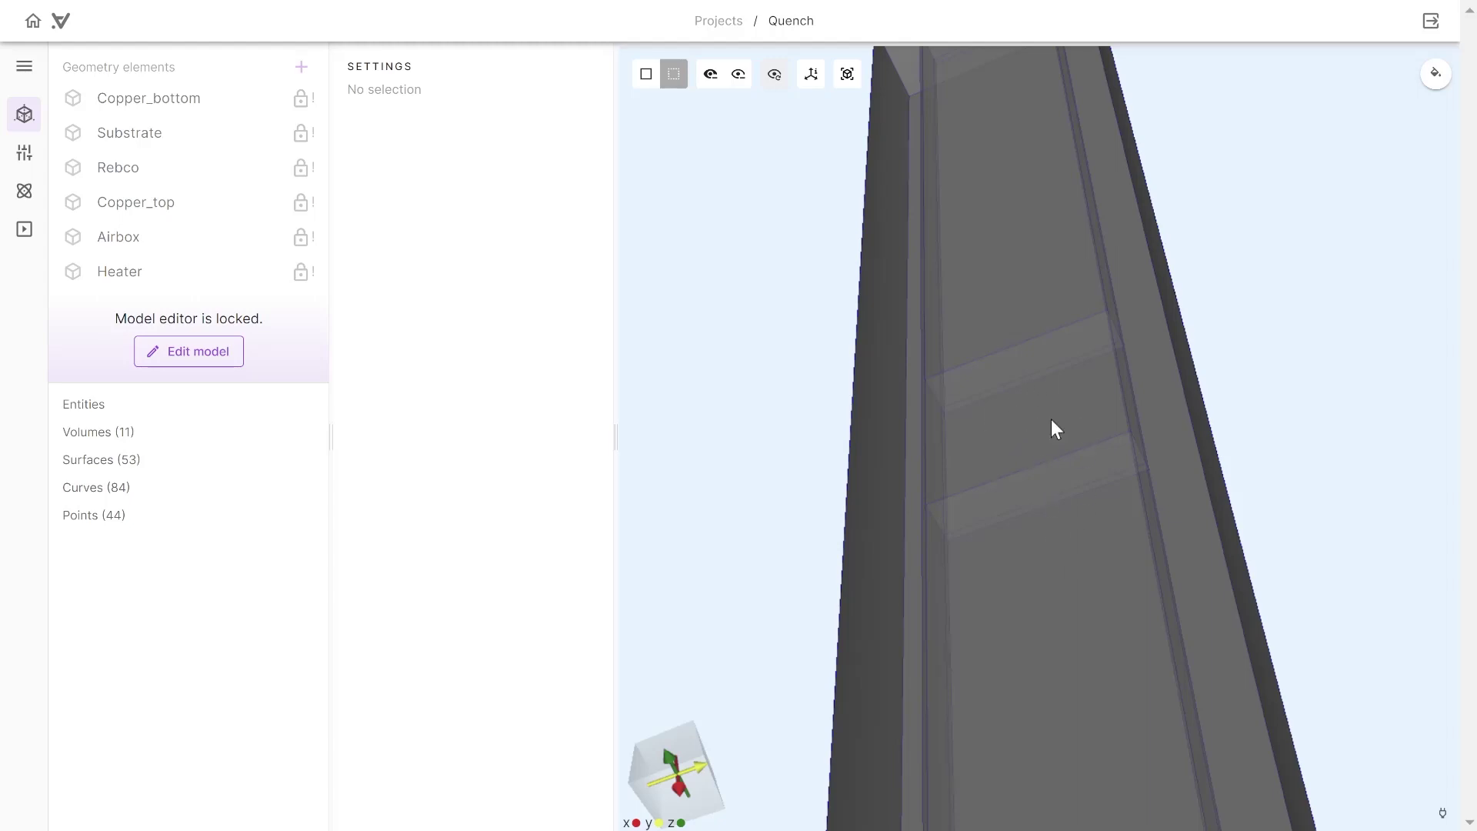
drag(1010, 635, 986, 497)
scroll(987, 496, down, 5)
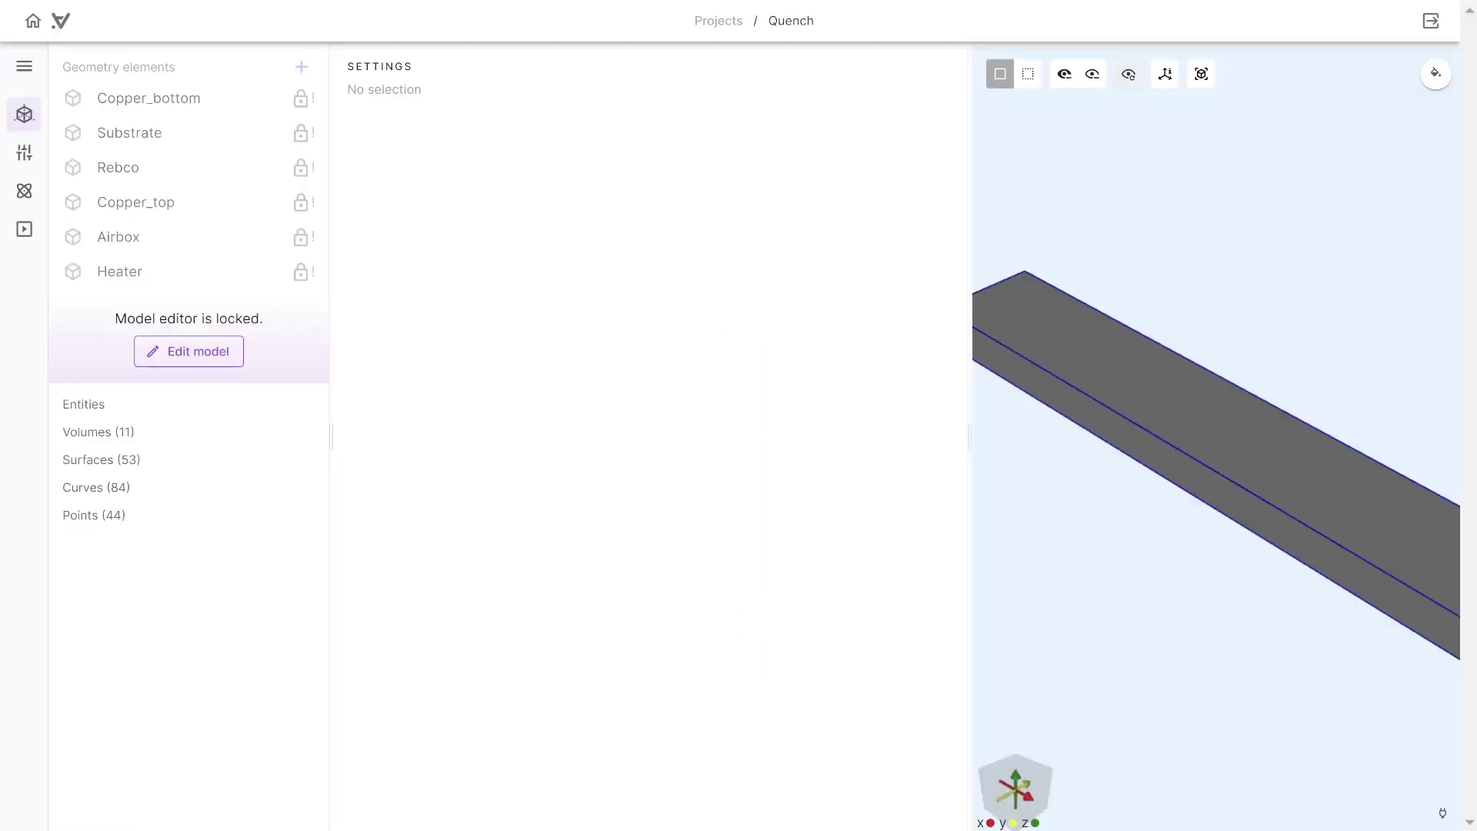
Create a shared expression named Imax with the value 50.
click(25, 151)
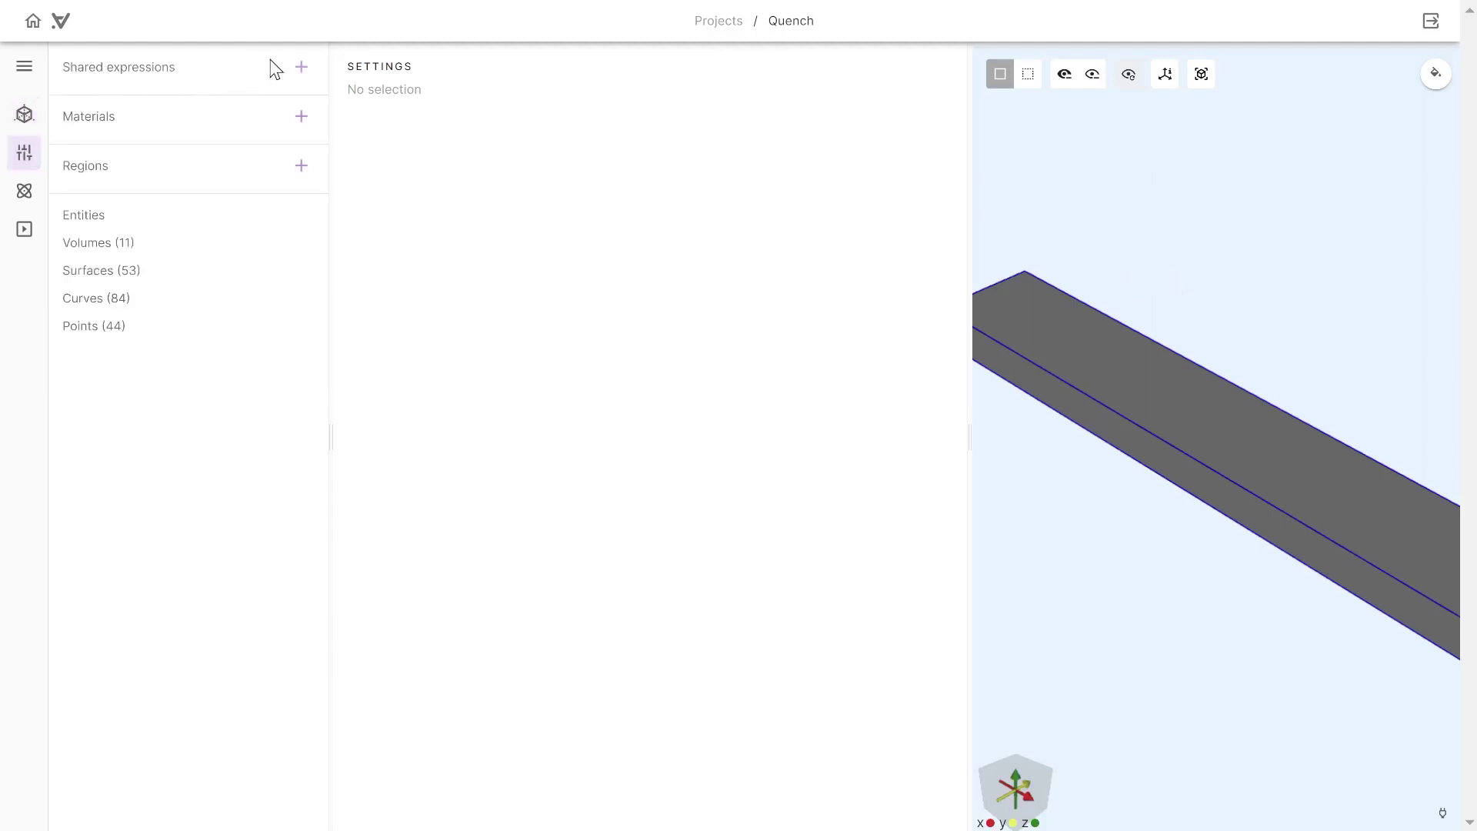
click(301, 67)
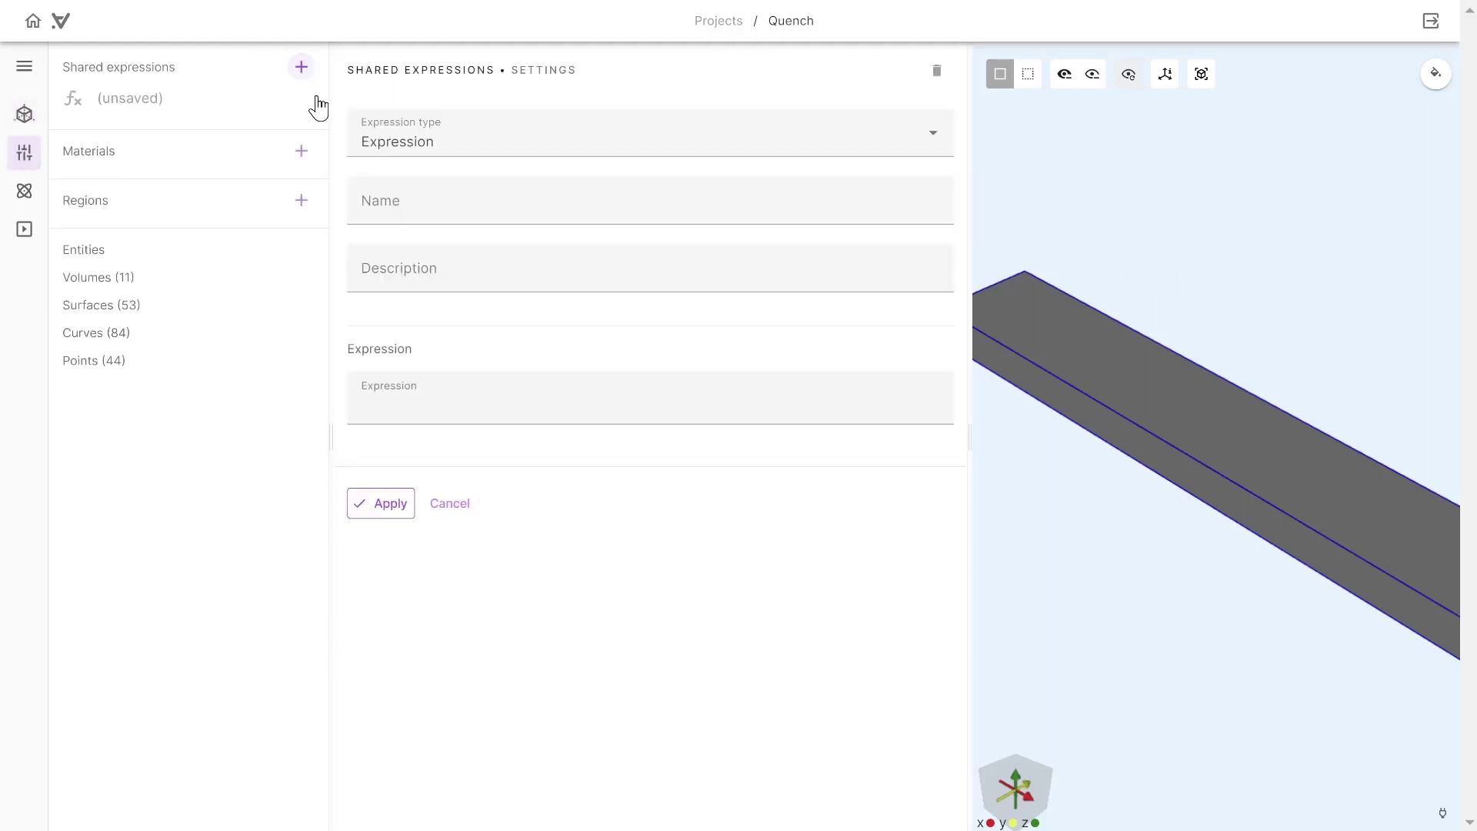
click(432, 208)
text(Imax)
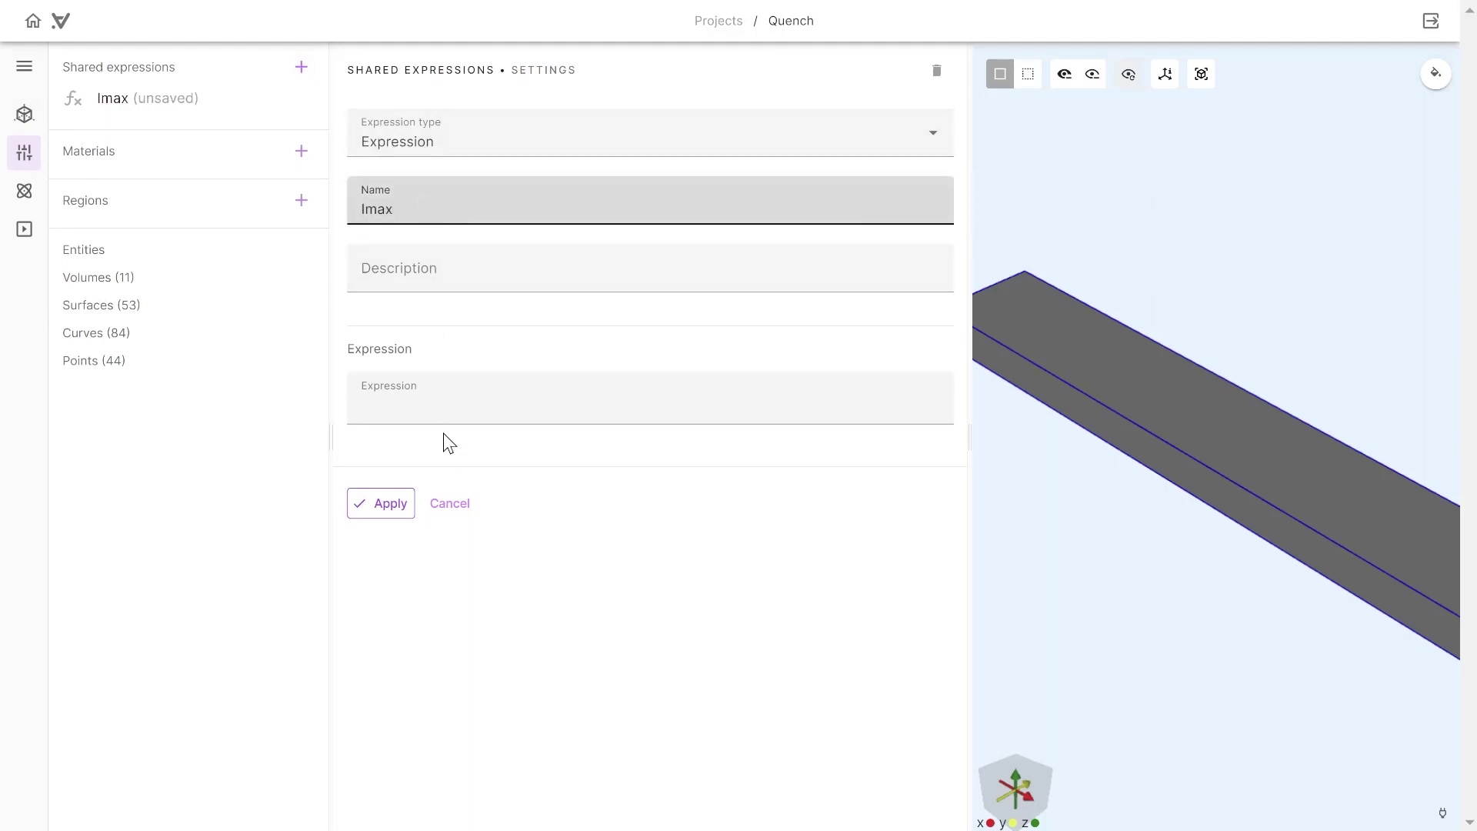
click(438, 408)
text(50)
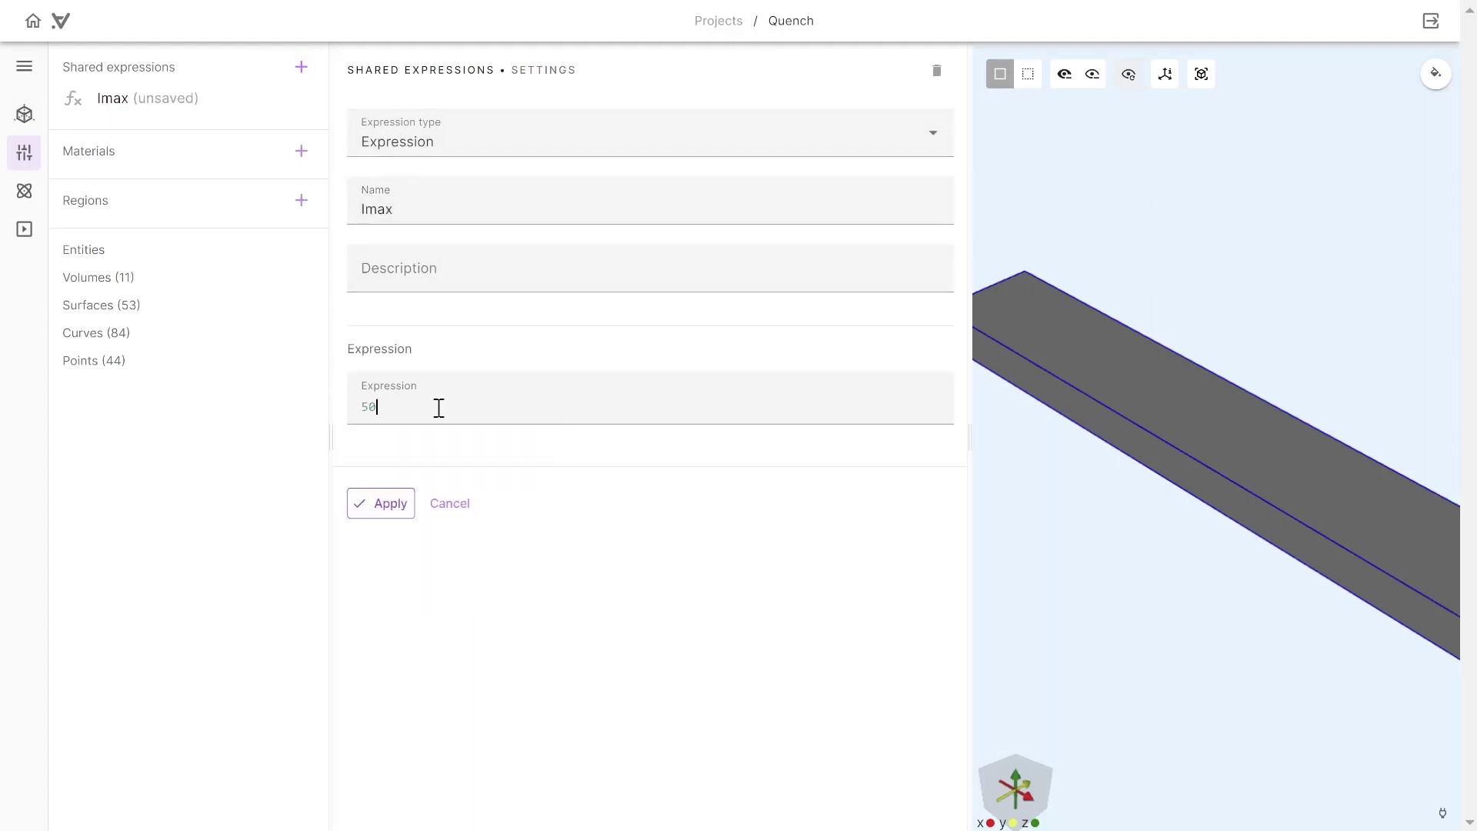
click(389, 502)
Create a shared expression named contrast with the value 0.6.
click(300, 70)
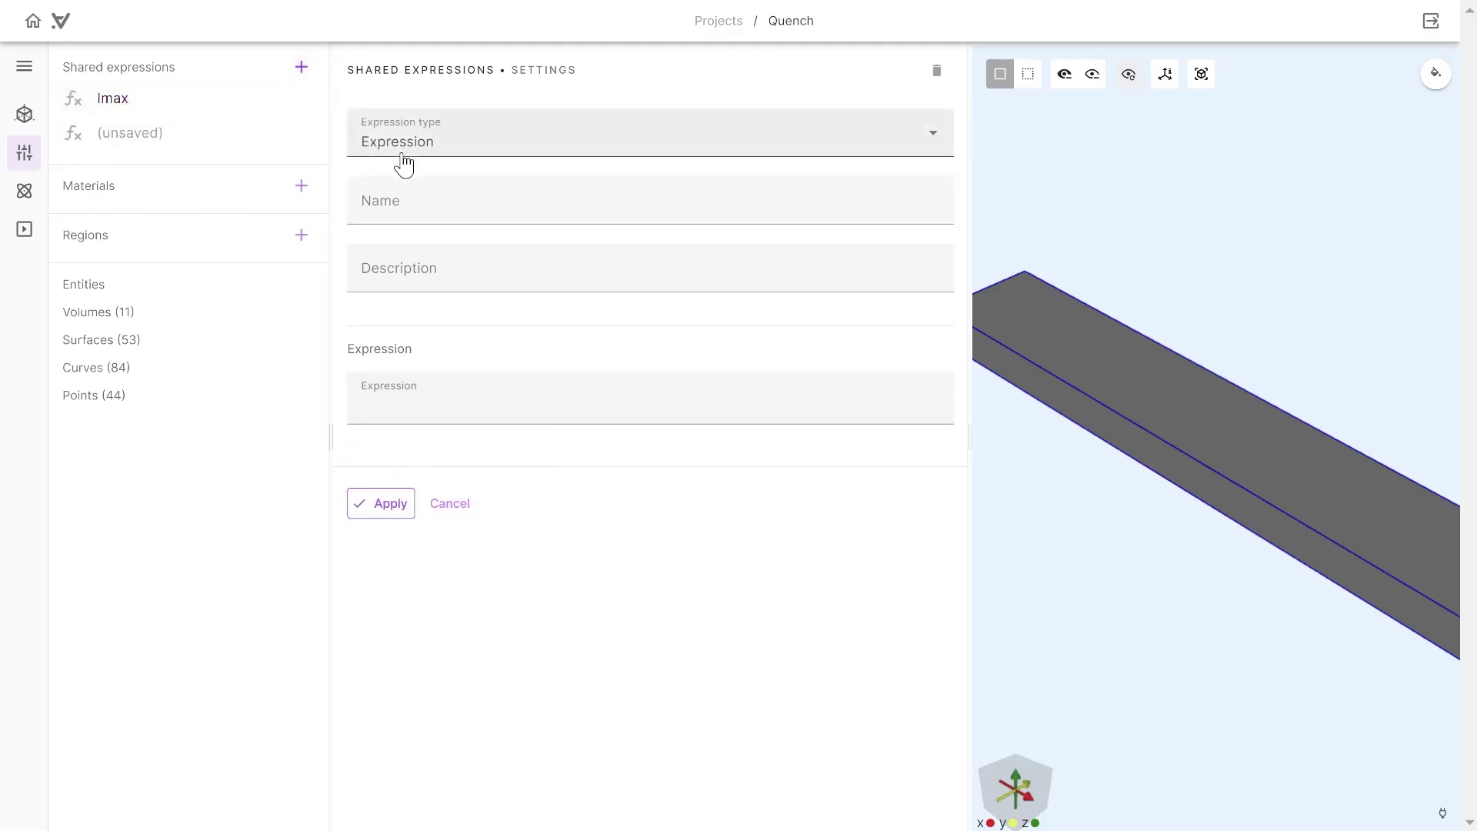
click(387, 208)
text(contrast)
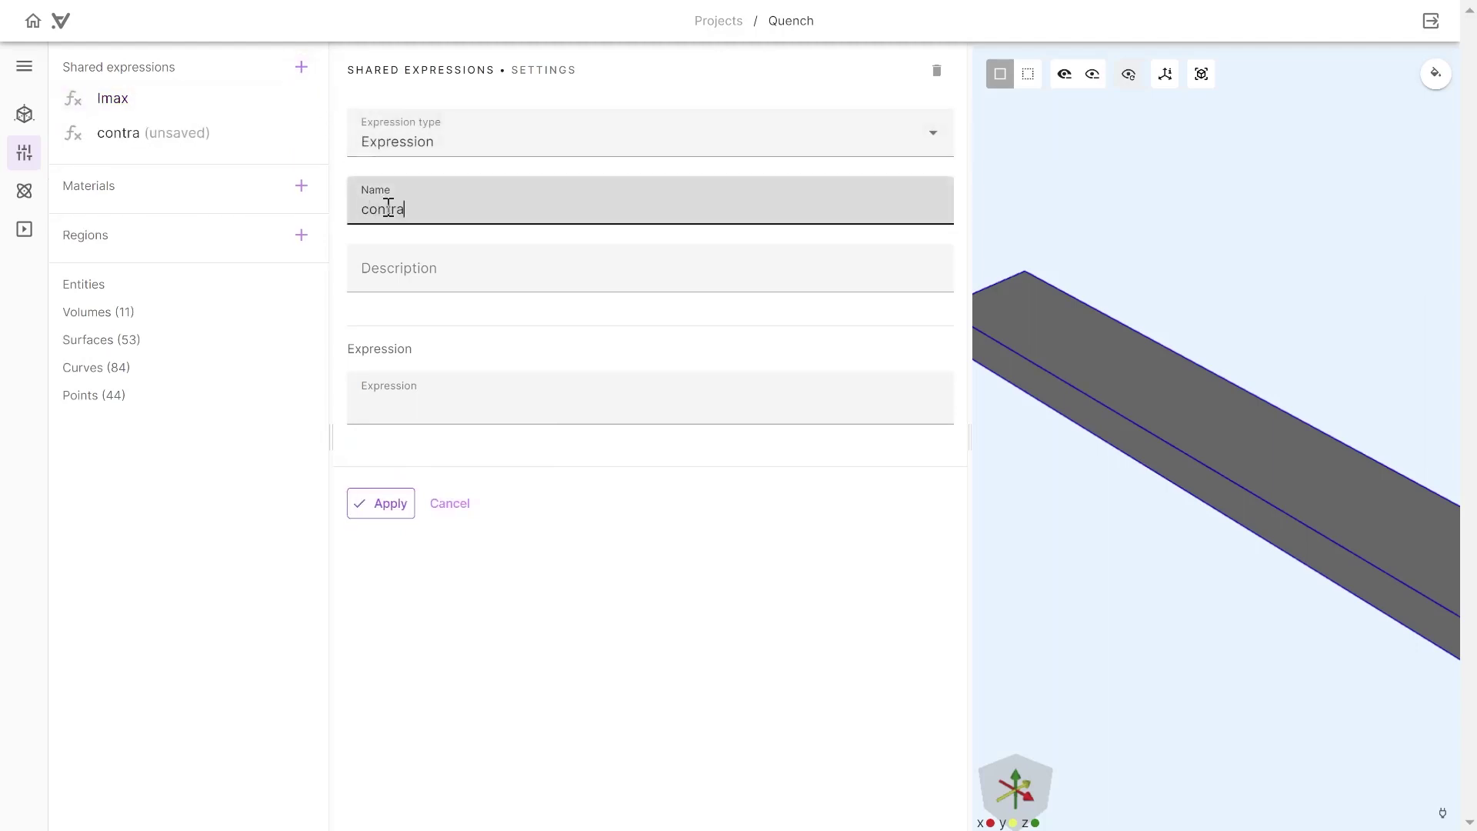
click(399, 406)
text(0.6)
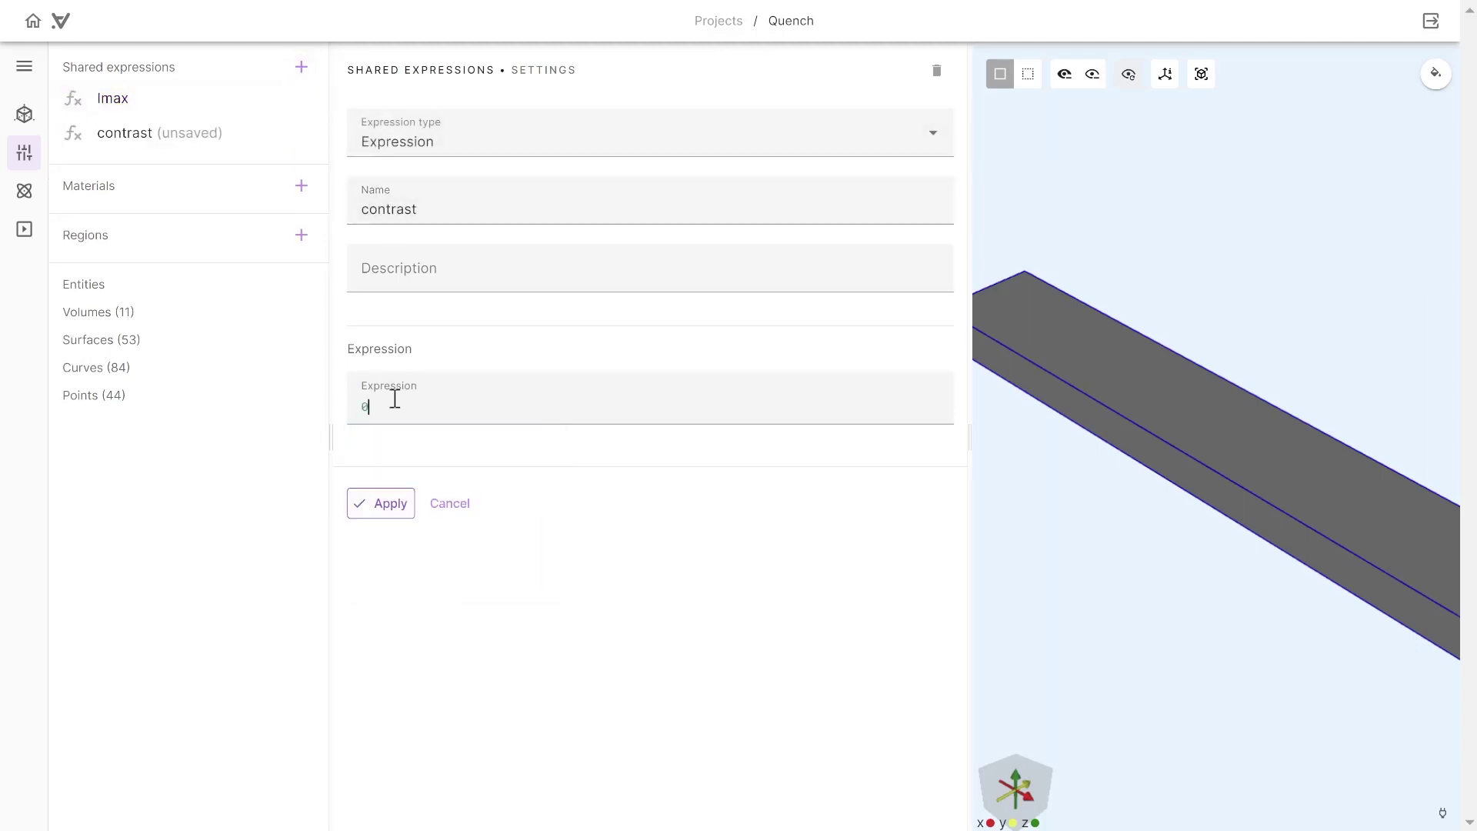
click(397, 513)
Create a shared expression named Jc defined as 1e6*4986.62538851232*(-(1-contrast)/(1+exp(-0.025^2/(0.5e-3^2)))* (exp(-x^2/(2*0.5e-3^2)))+1).
click(301, 67)
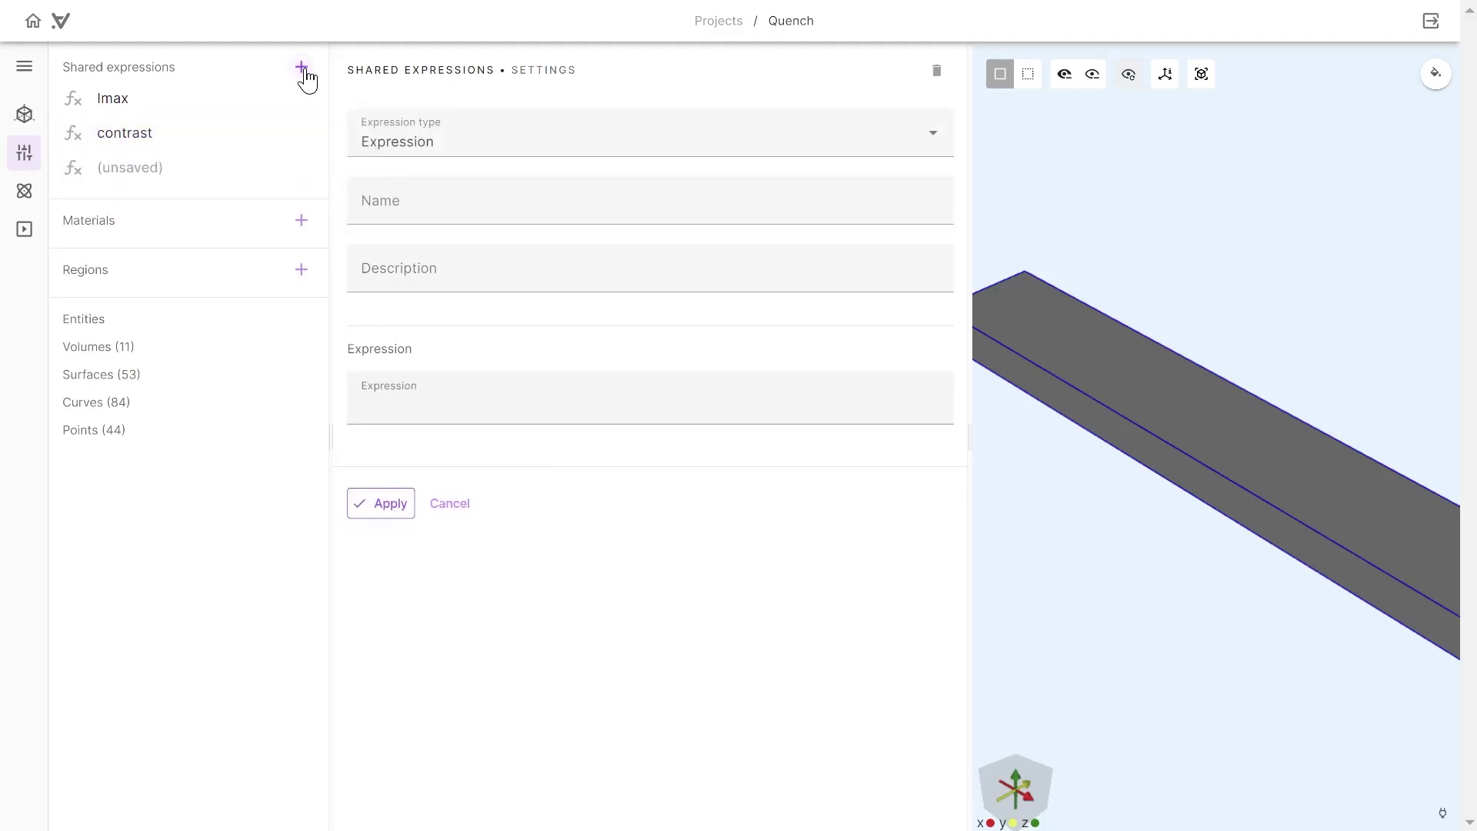
click(397, 210)
text(Jc)
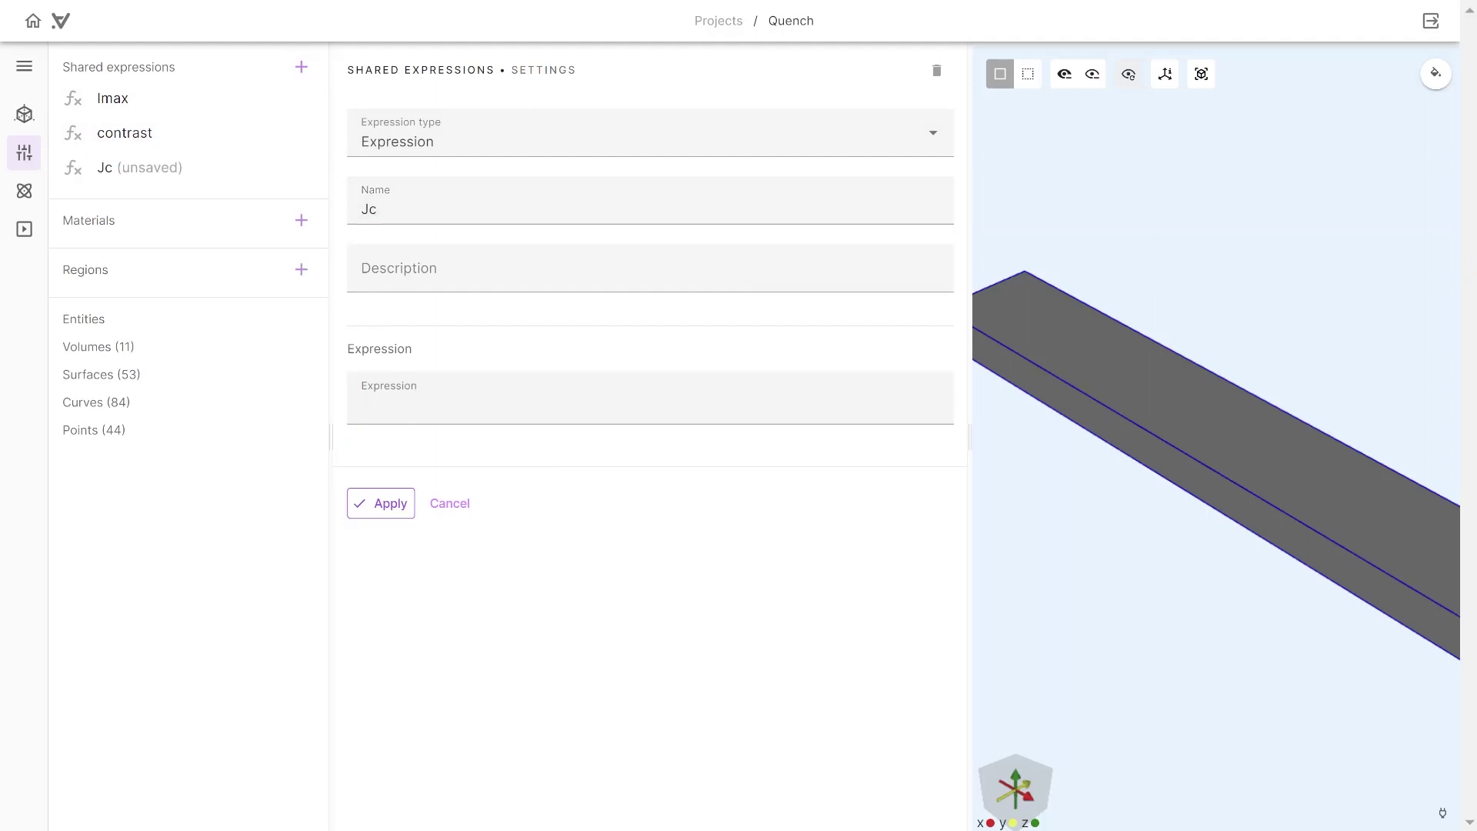
click(744, 395)
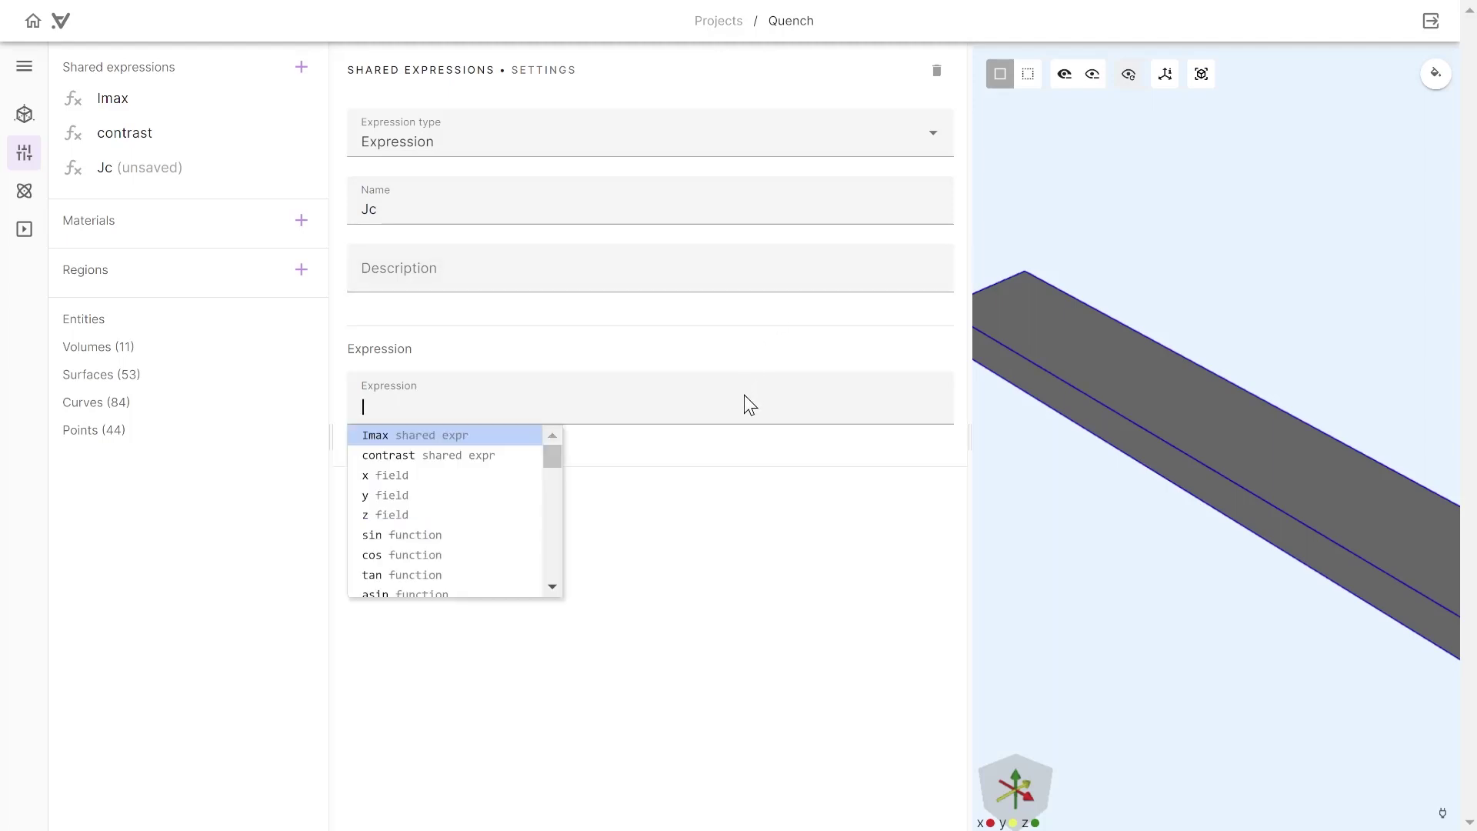
text(1e6*4986.62538851232*(-(1-contrast)/(1+exp(-0.025^2/(0.5e-3^2)))* (exp(-x^2/(2*0.5e-3^2)))+1))
click(749, 521)
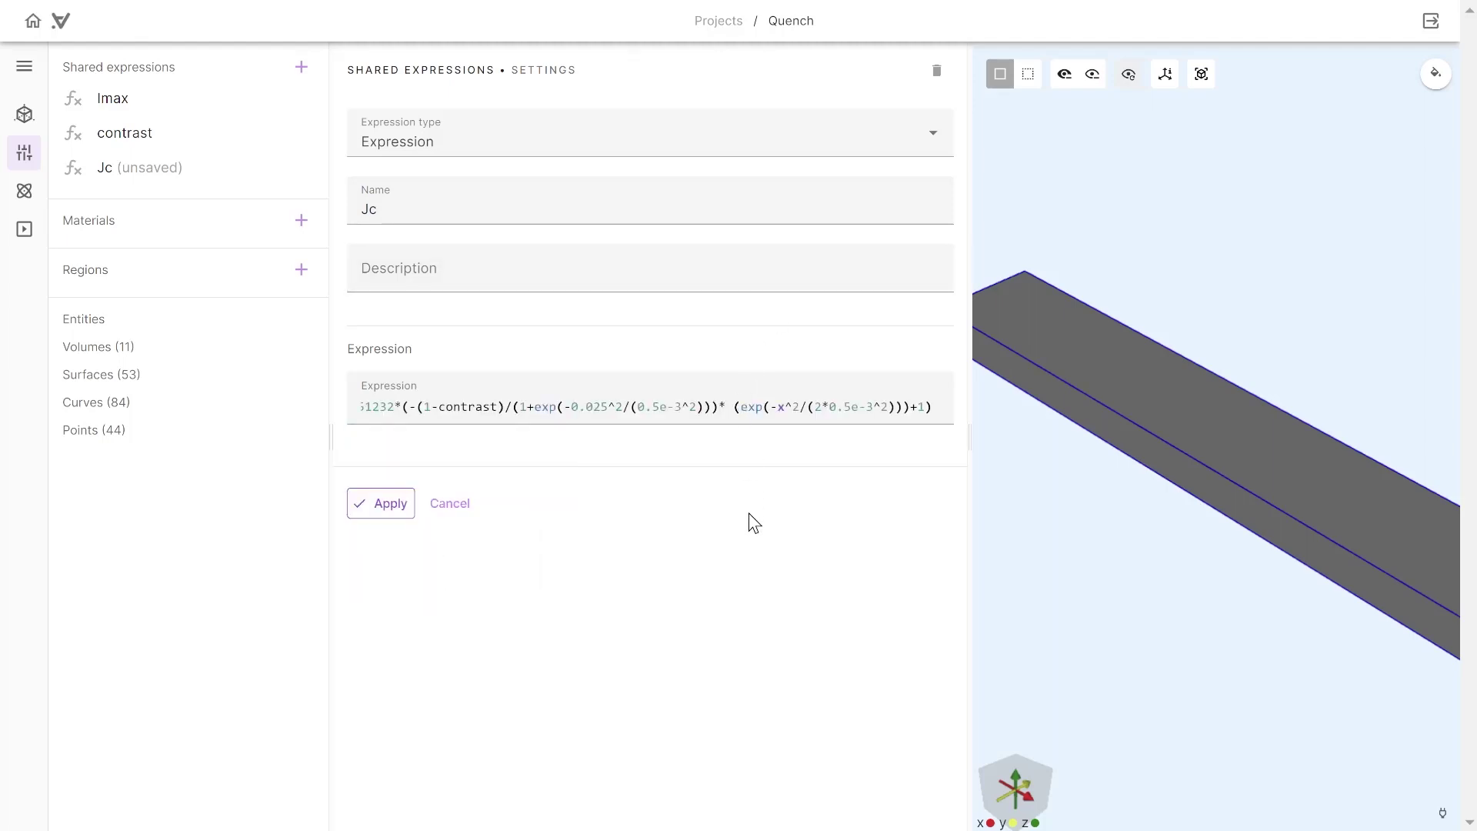
click(386, 503)
Start a new shared expression of type Function, named Jc_T, with a single argument T.
click(302, 67)
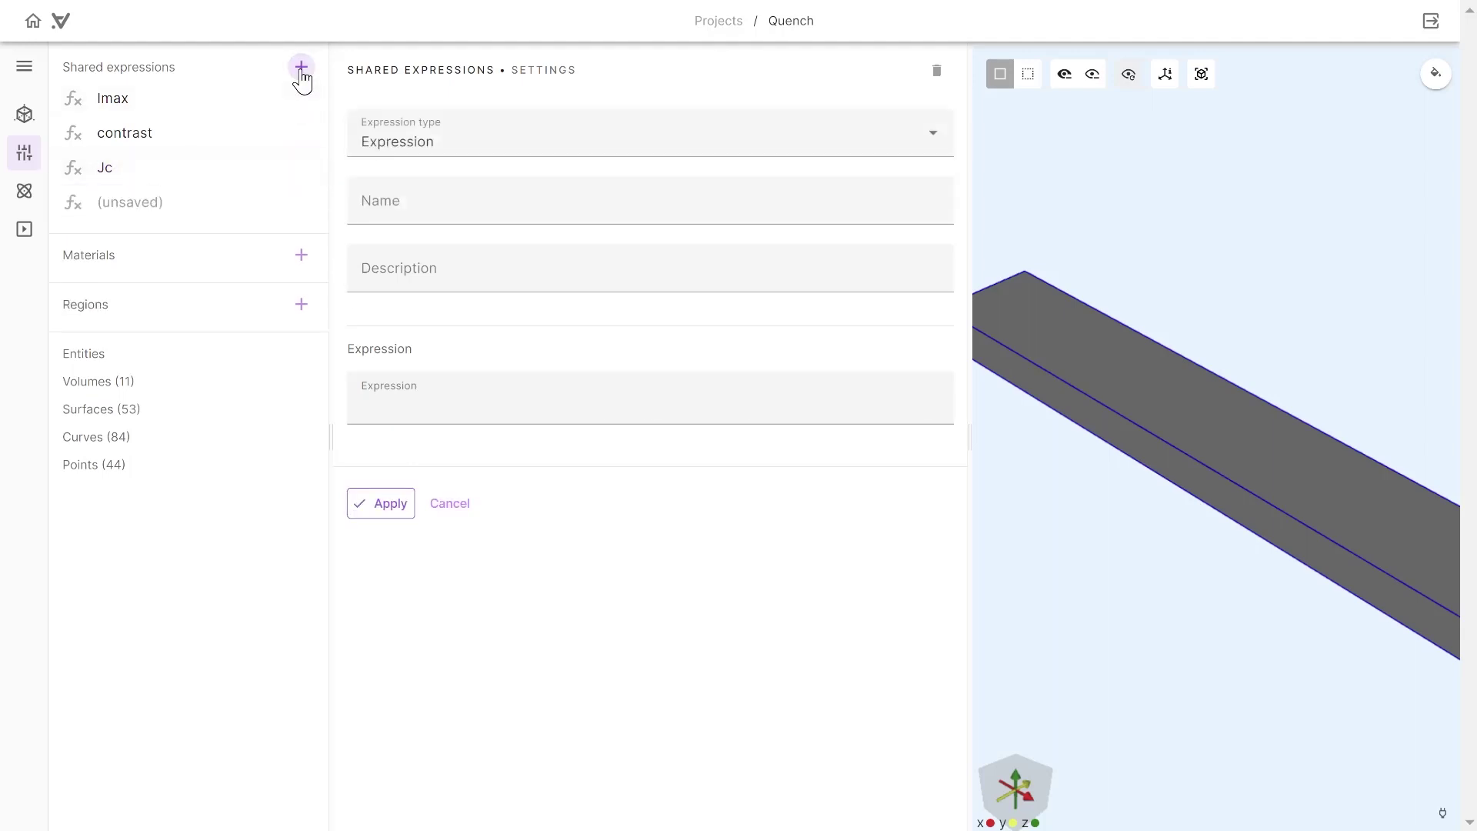
click(392, 194)
click(394, 146)
click(394, 226)
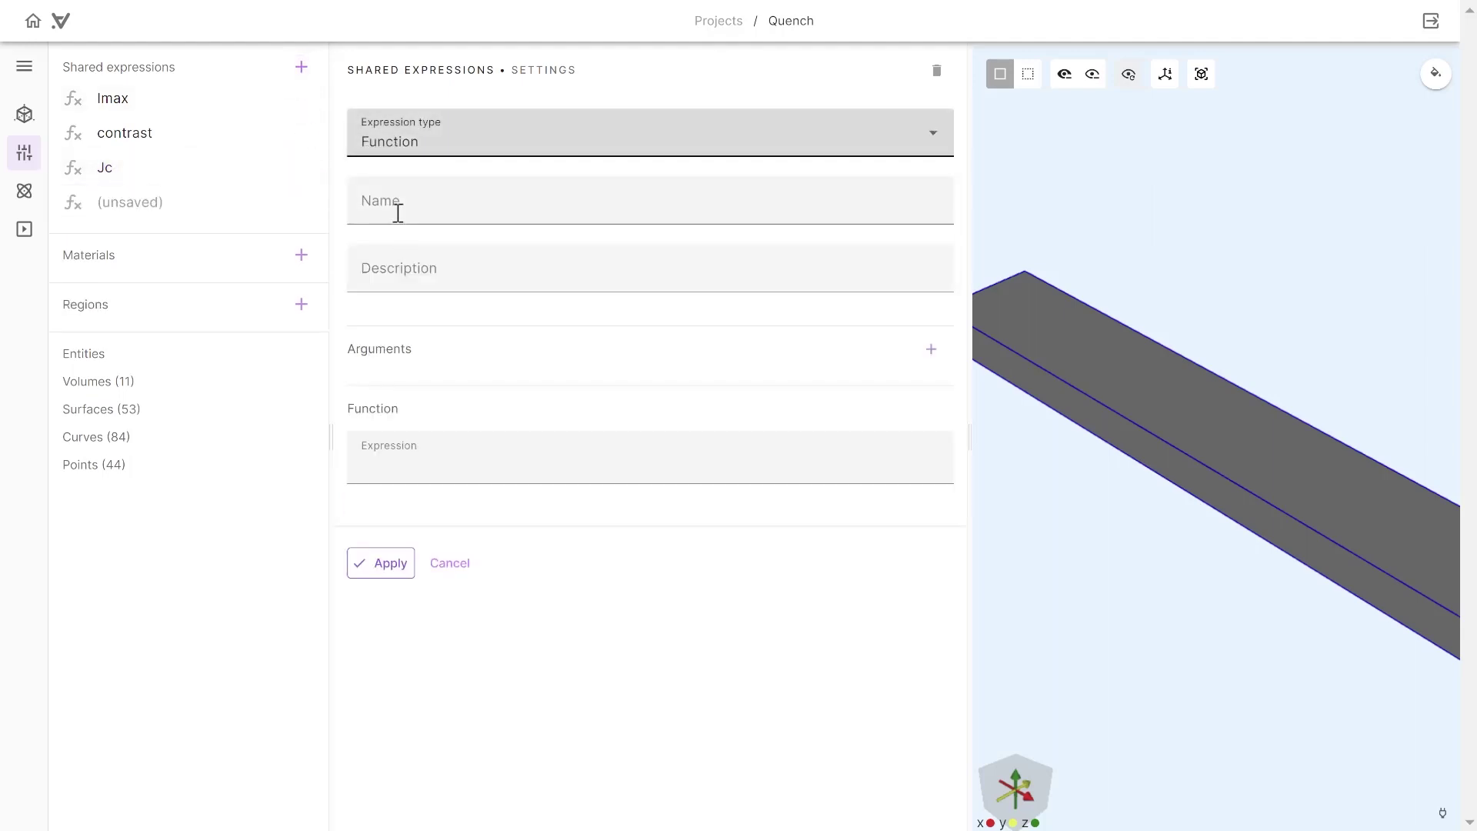
click(397, 210)
text(Jc)
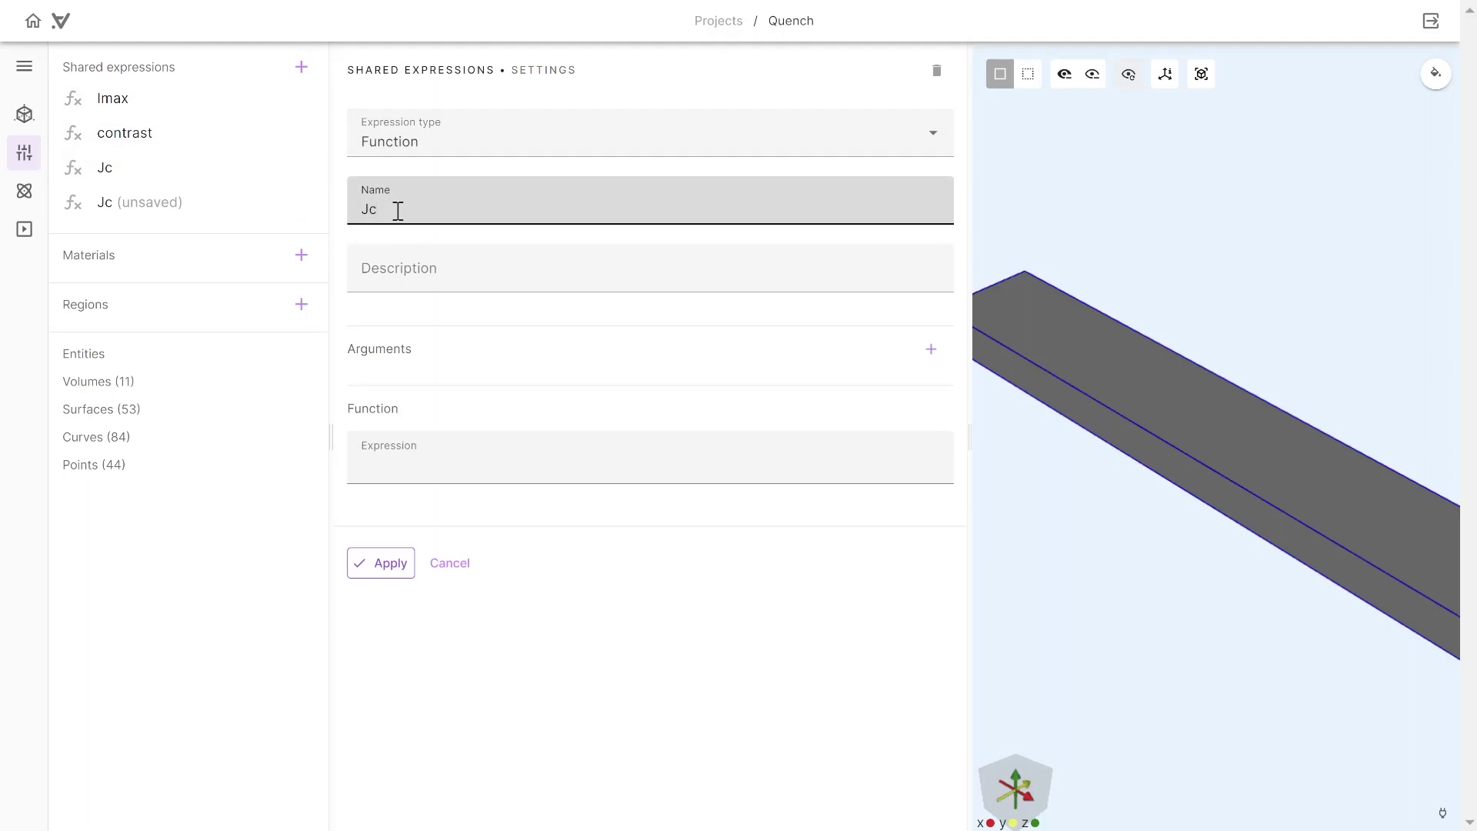
text(_T)
click(931, 350)
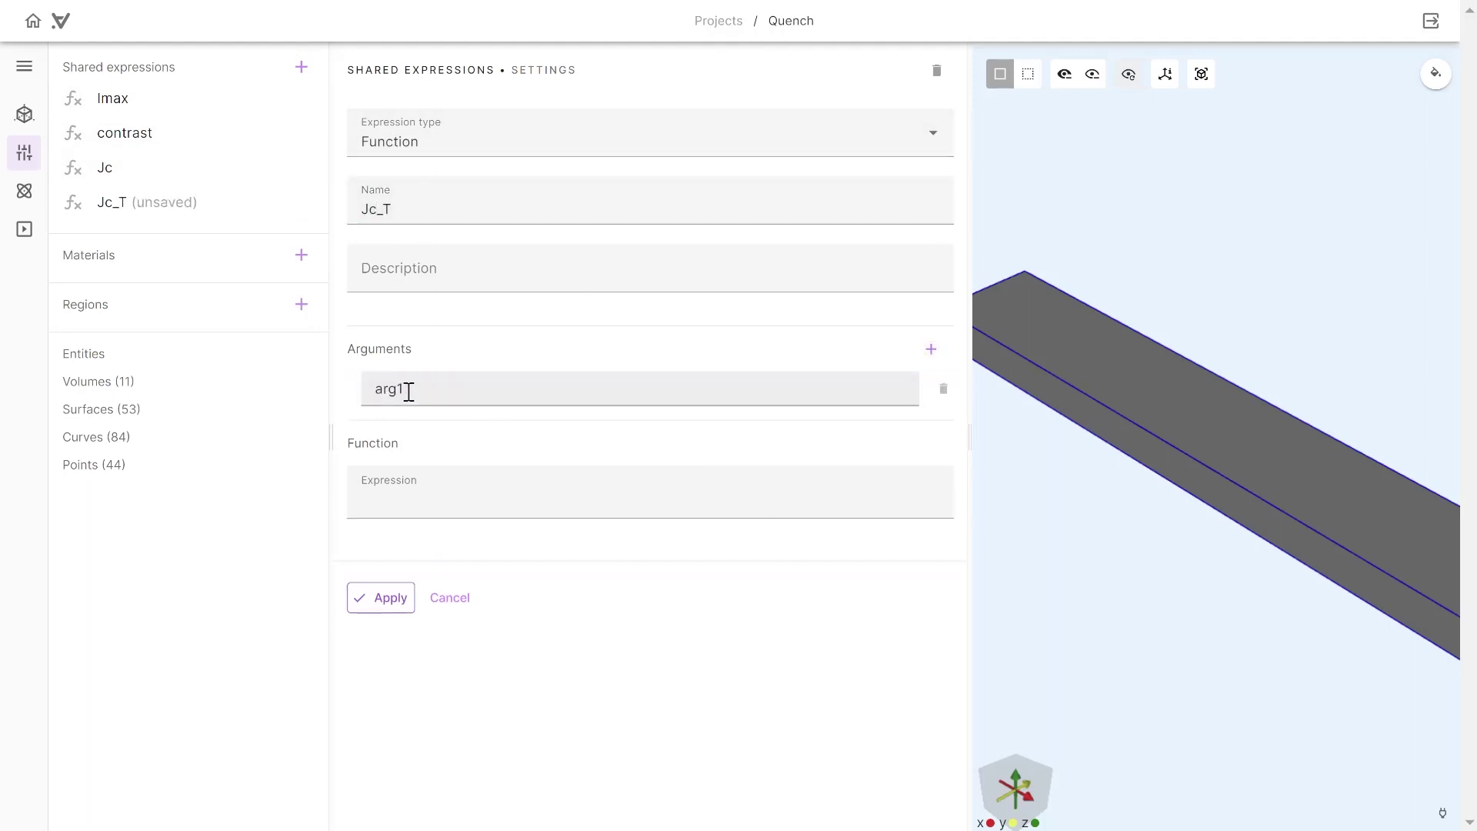
click(409, 392)
key(BackSpace)
key(BackSpace)
key(BackSpace)
key(BackSpace)
text(T)
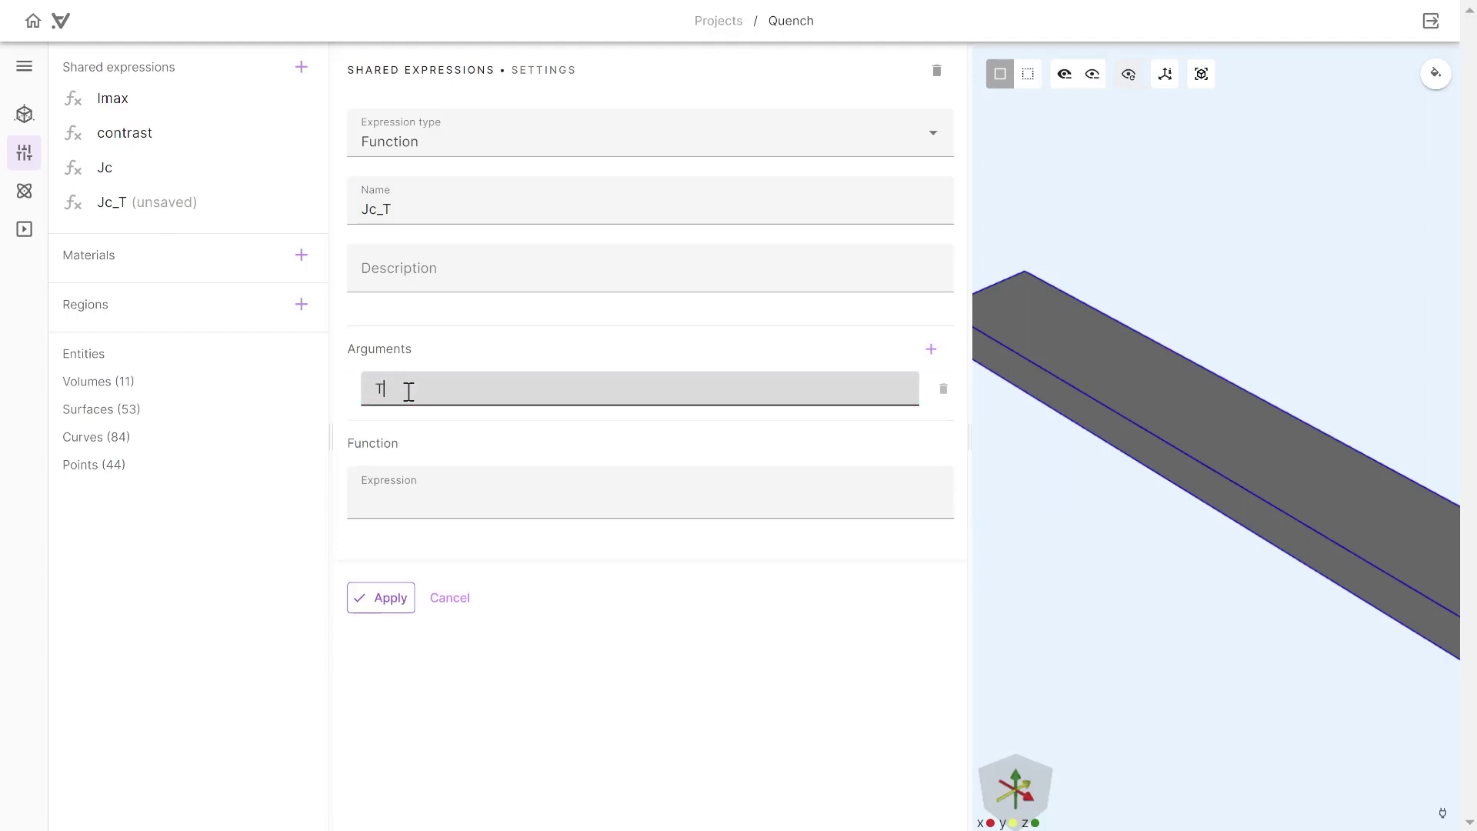
Define the Jc_T function as ifpositive(T-85.0, 0.001*Jc, (1-T/85.0)/((1-77.0/85.0)+0.001)*Jc) and apply it.
click(400, 487)
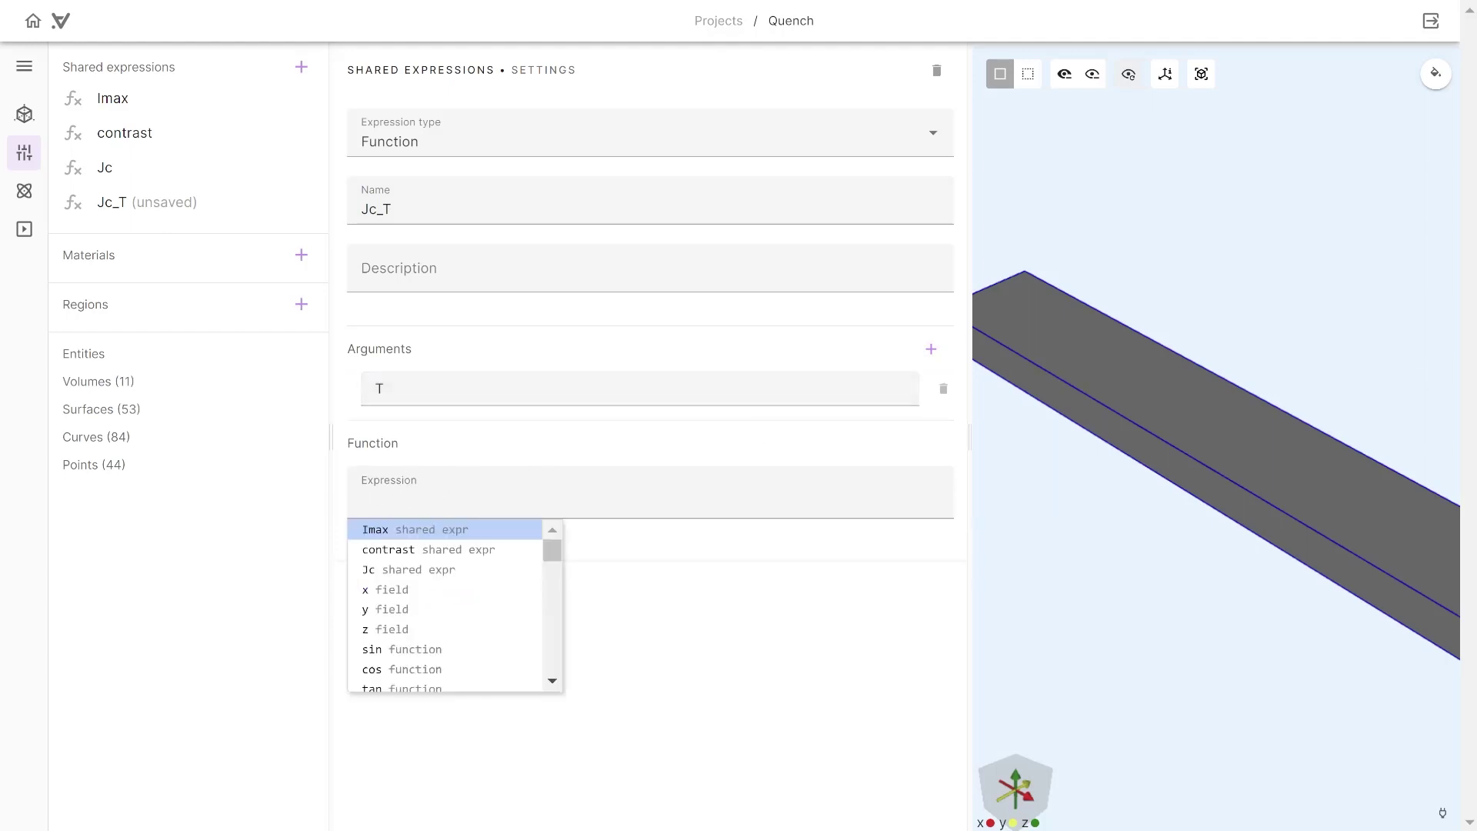
key(Escape)
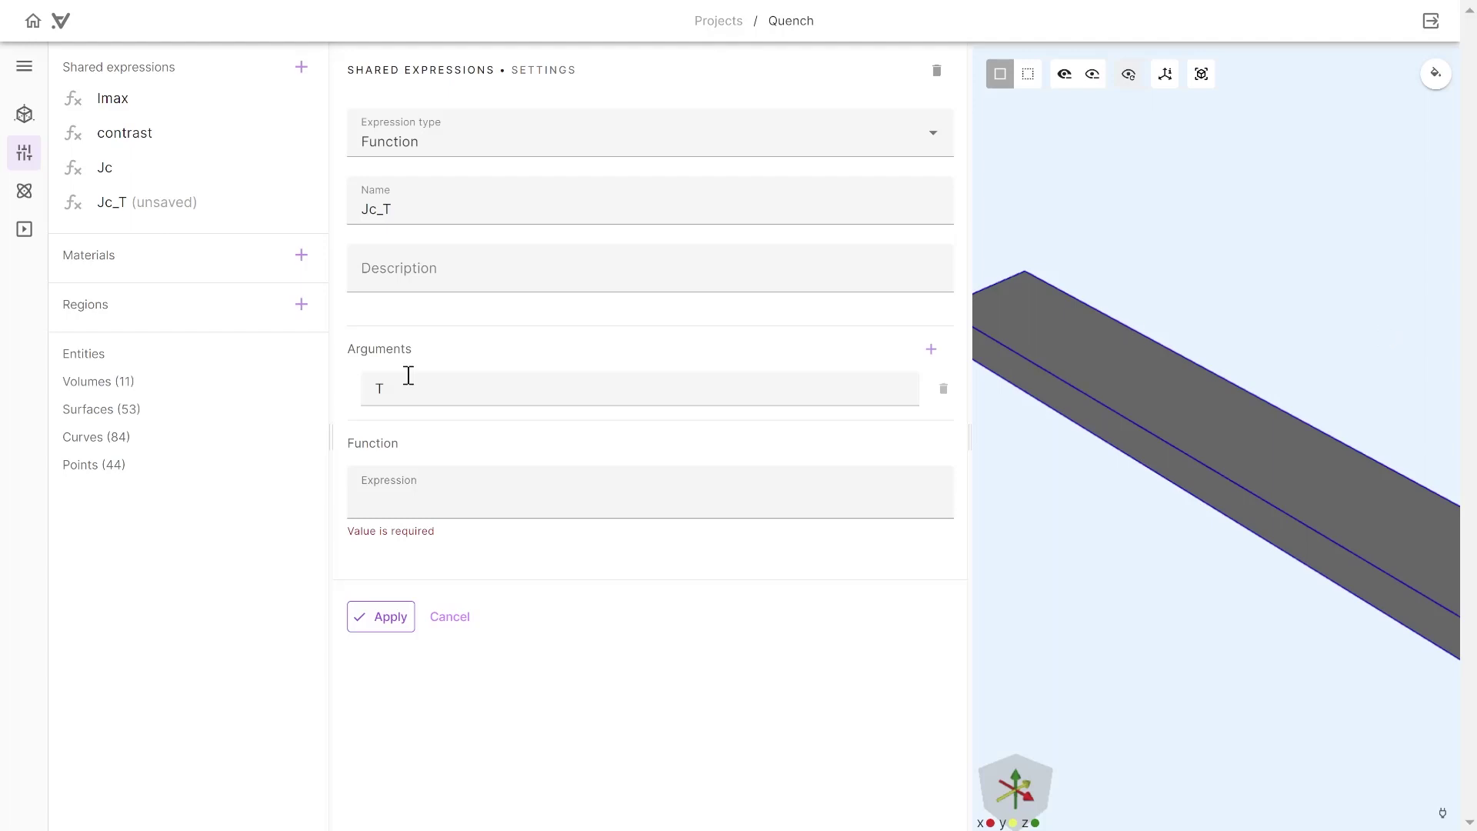
click(432, 507)
text(ifpositive(T-85.0, 0.001*Jc, (1-T/85.0)/((1-77.0/85.0)+0.001)*Jc))
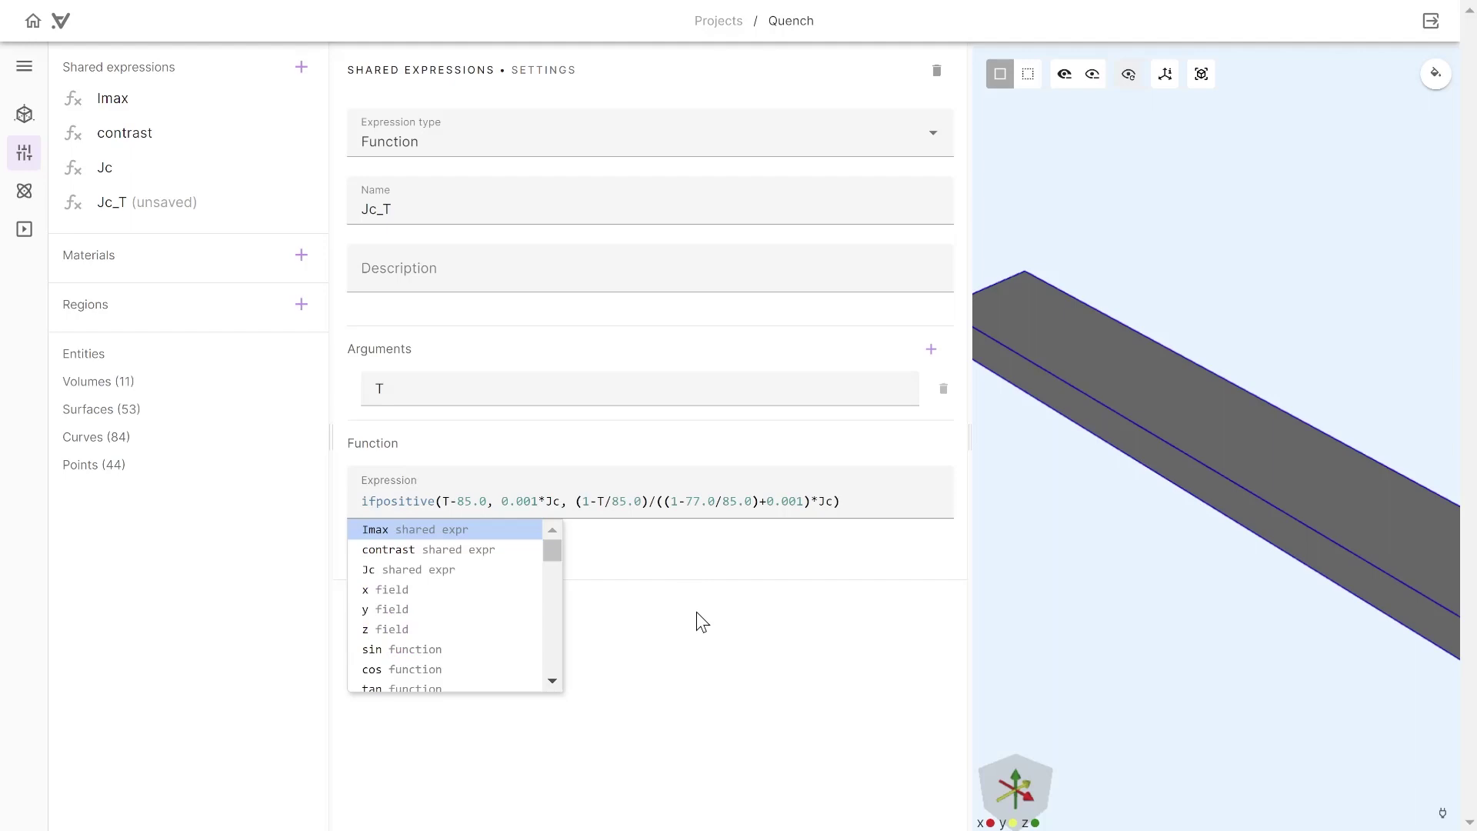
key(Escape)
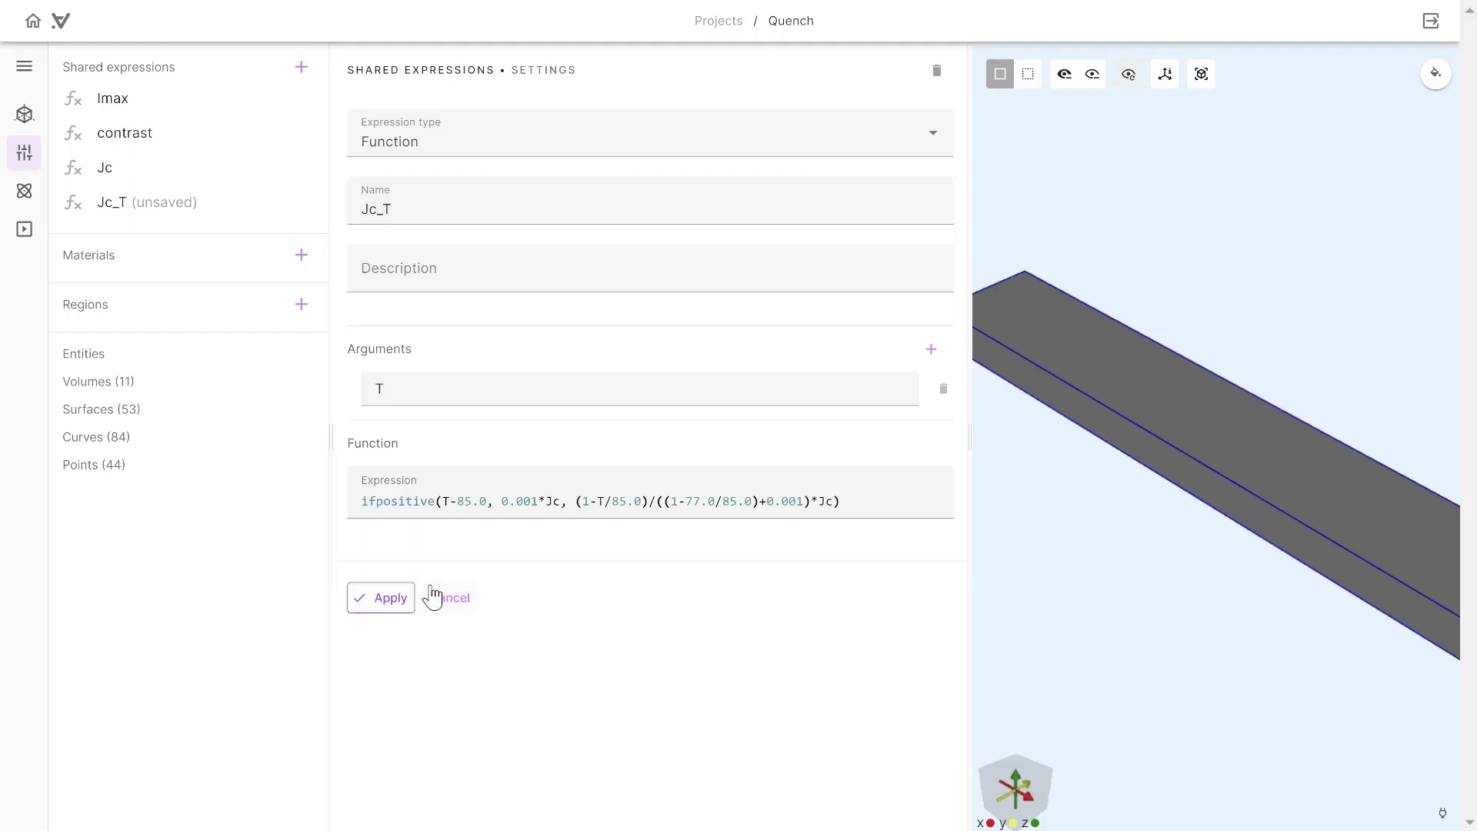
click(394, 601)
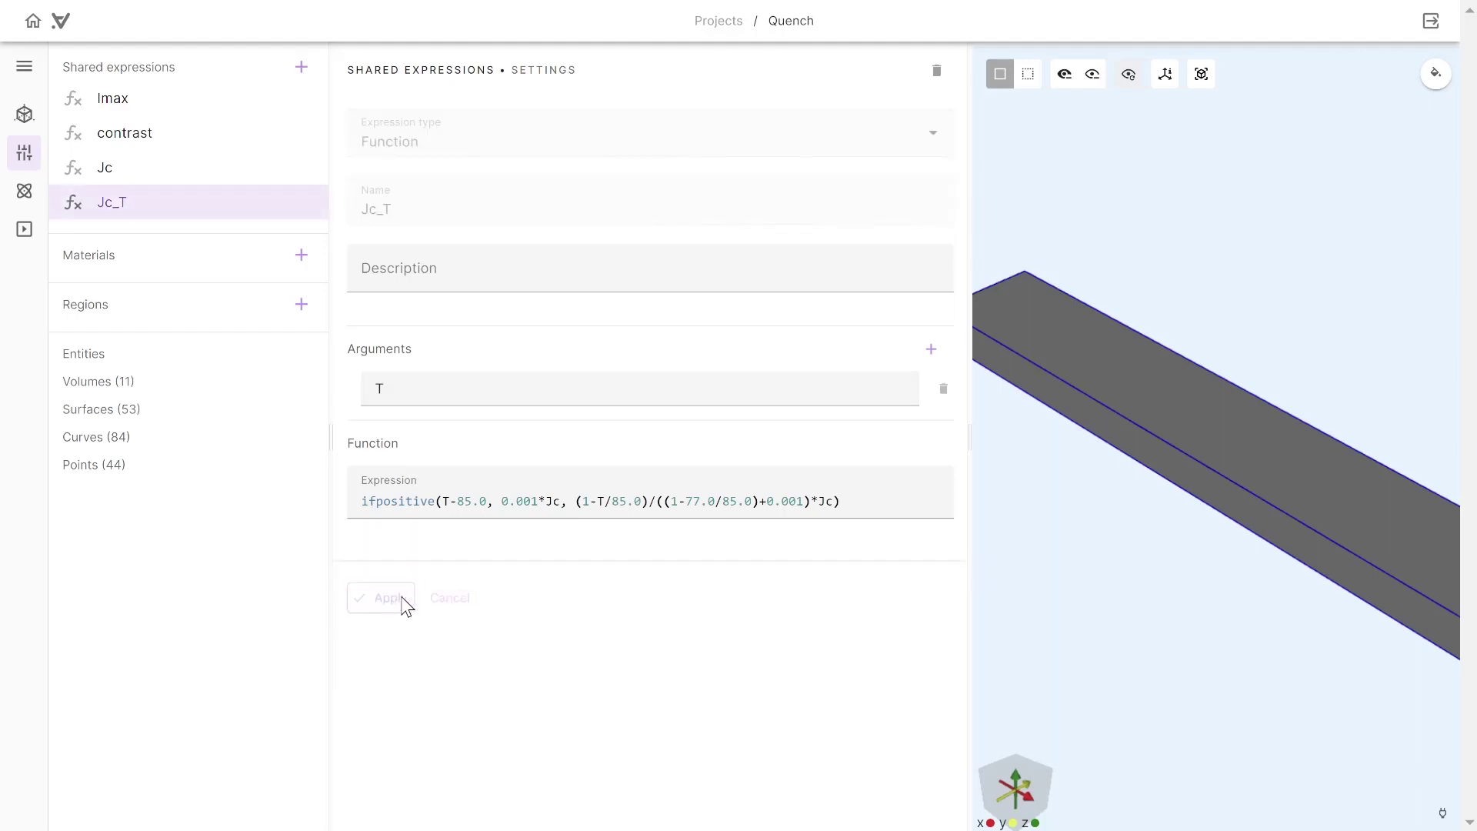
Start a new shared expression of type Interpolated function, named ksub.
click(301, 69)
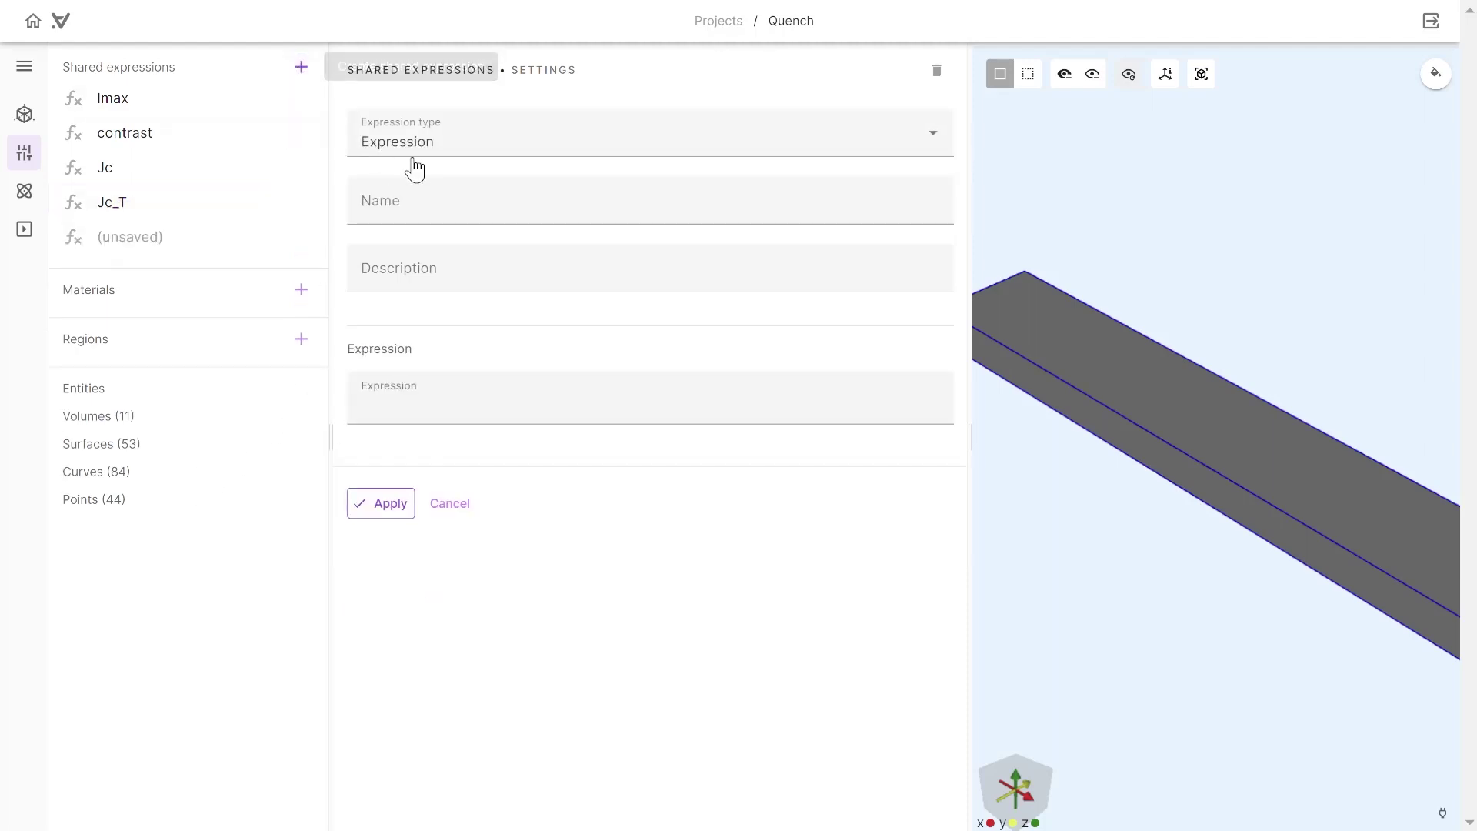
click(435, 146)
click(387, 186)
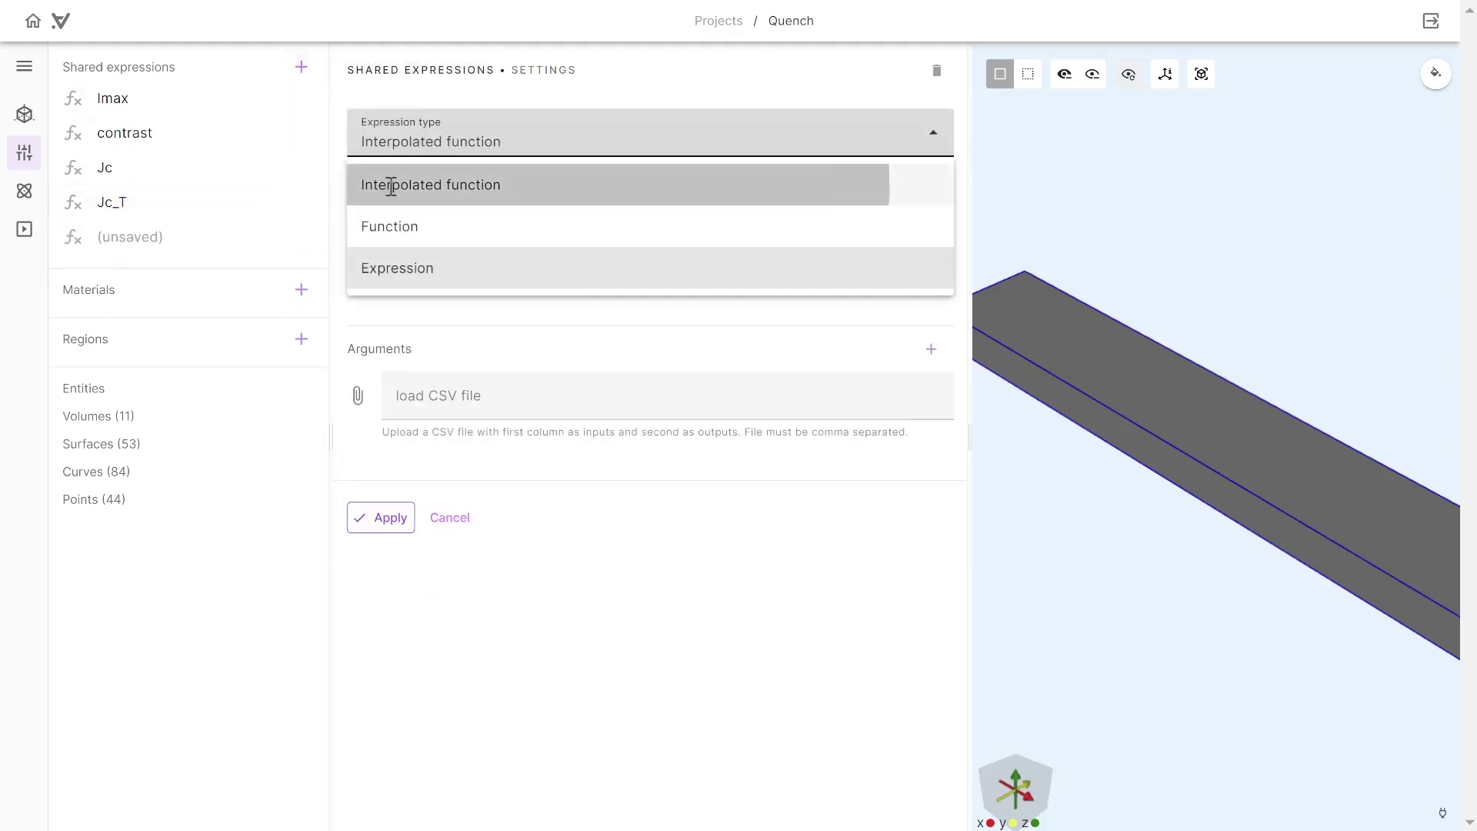
click(402, 213)
text(ksub)
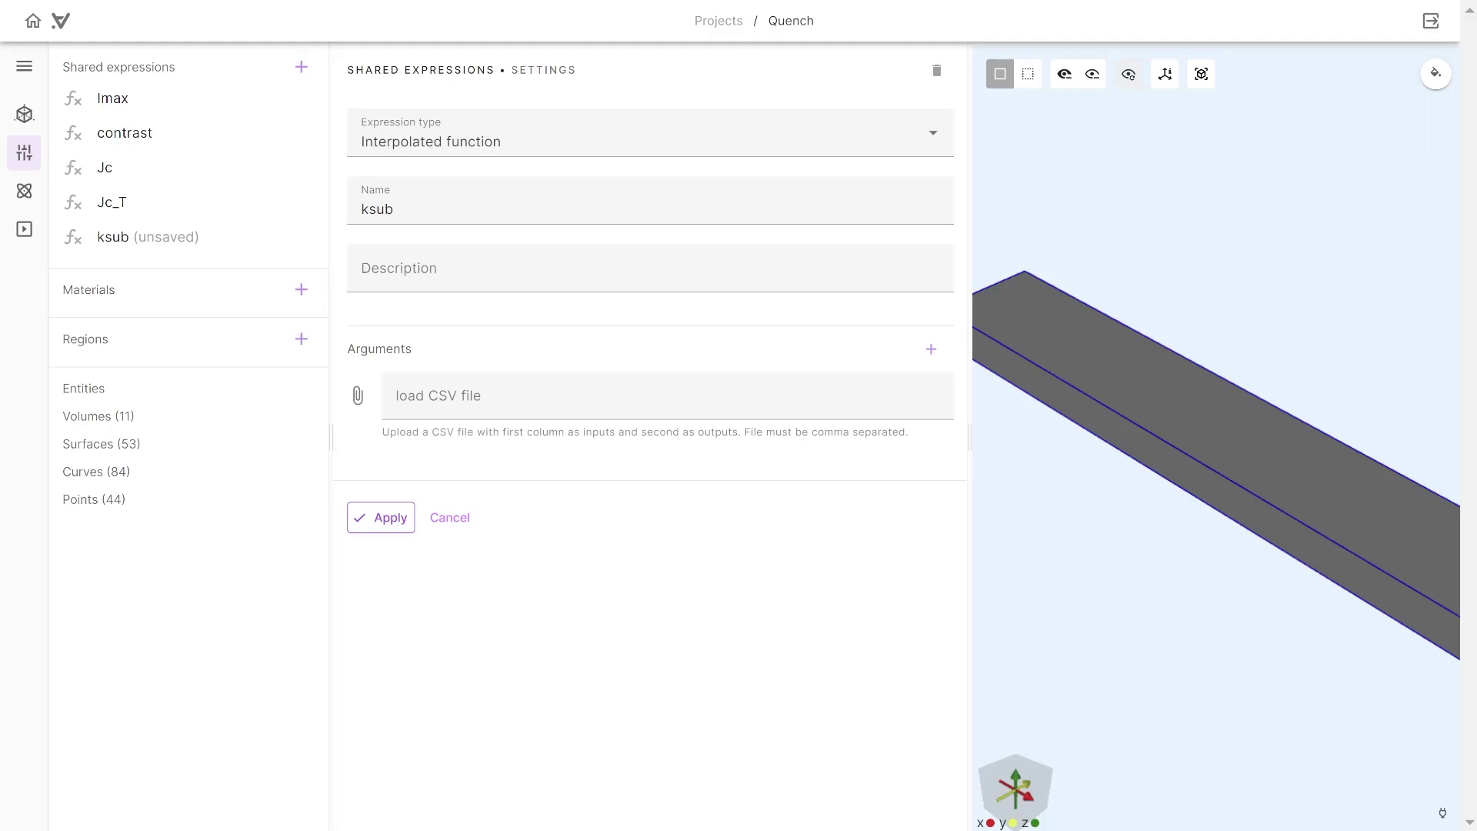
Load the ksub data from its CSV file, rename the argument to T and apply it.
drag(667, 395, 520, 417)
scroll(648, 461, down, 2)
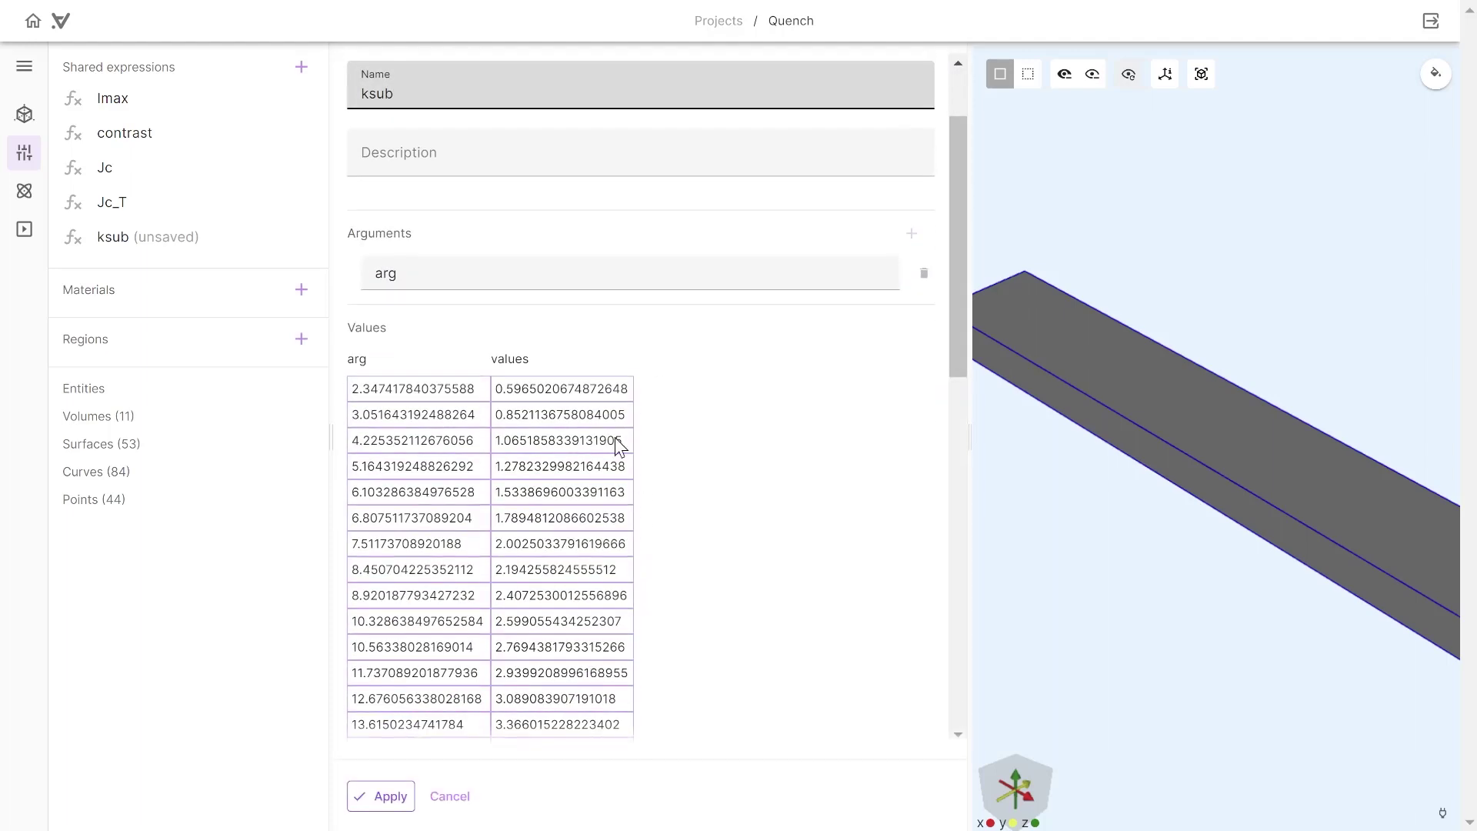
double_click(429, 277)
key(BackSpace)
text(T)
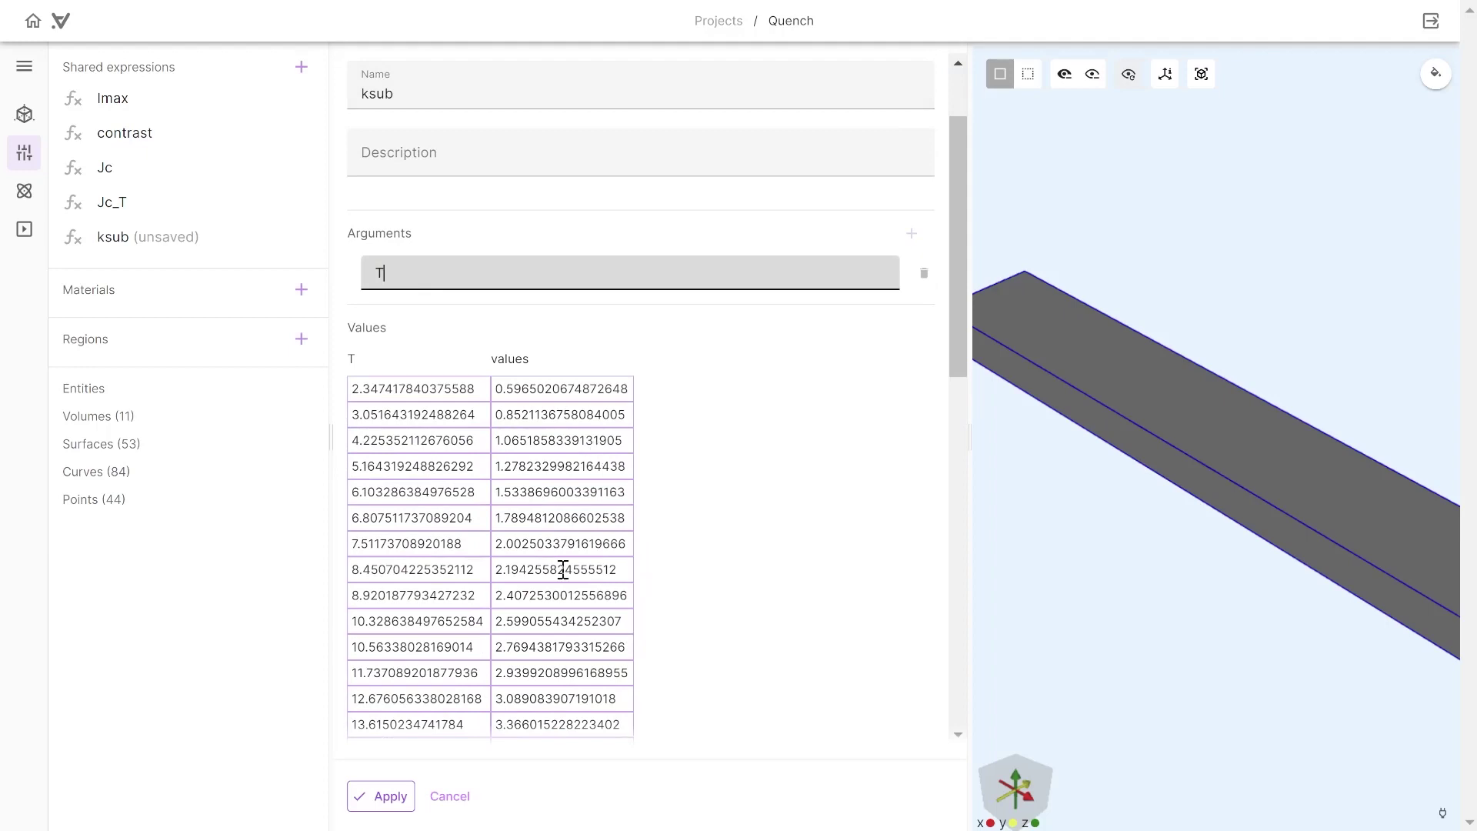
click(396, 802)
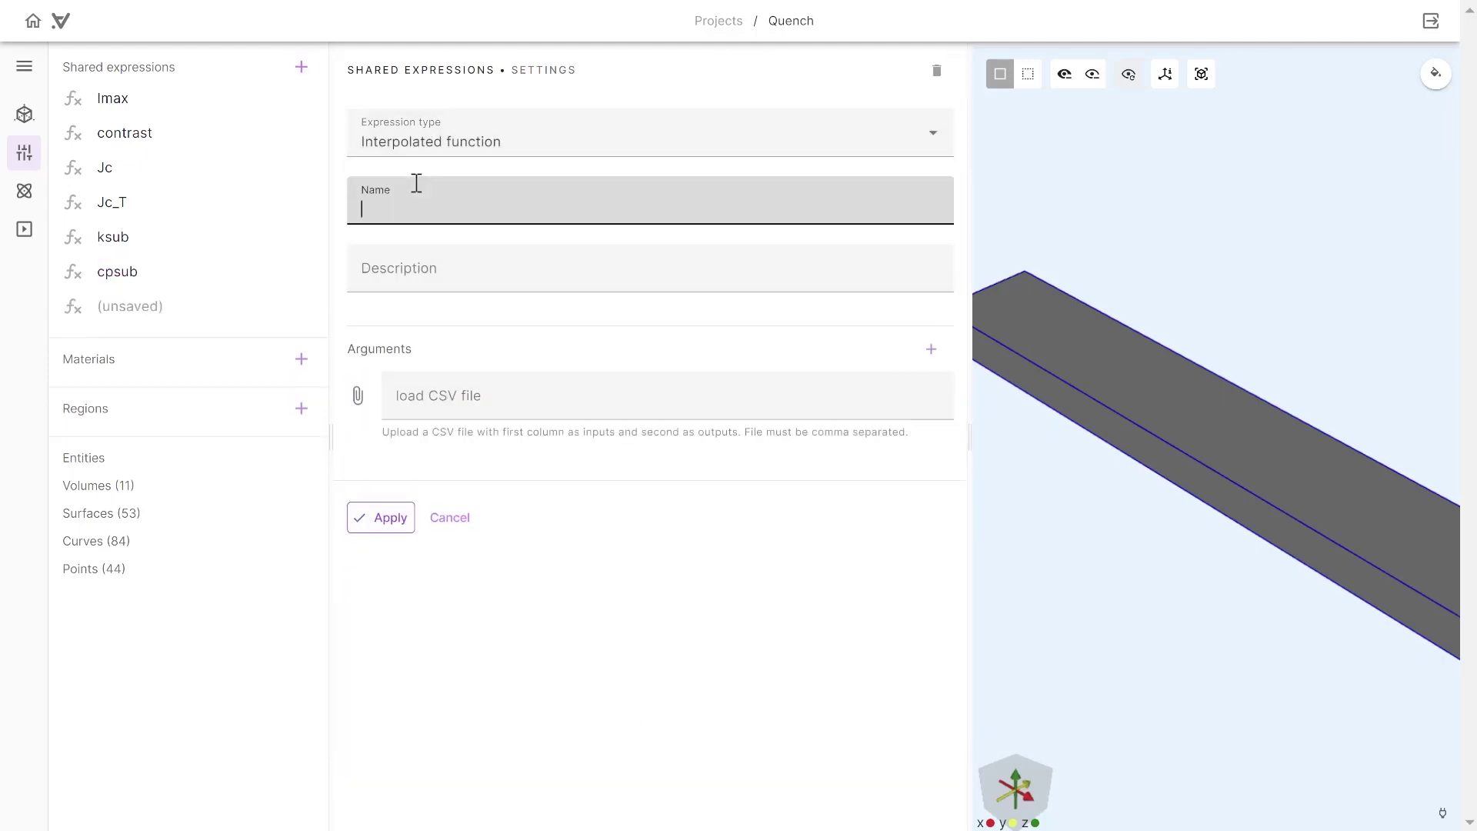
Create shared interpolated functions named rsub and krebco.
text(rsub)
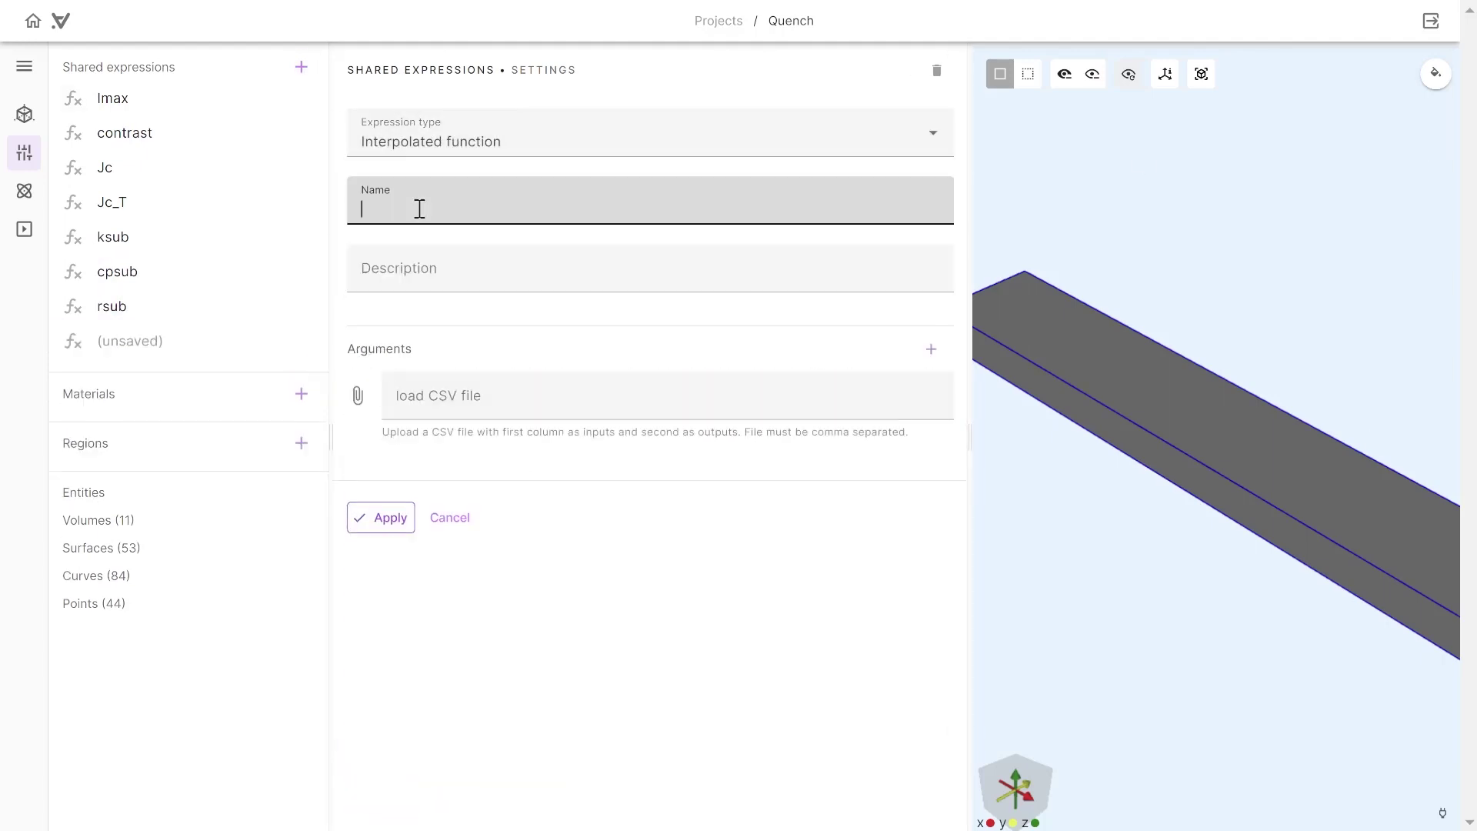
text(krebco)
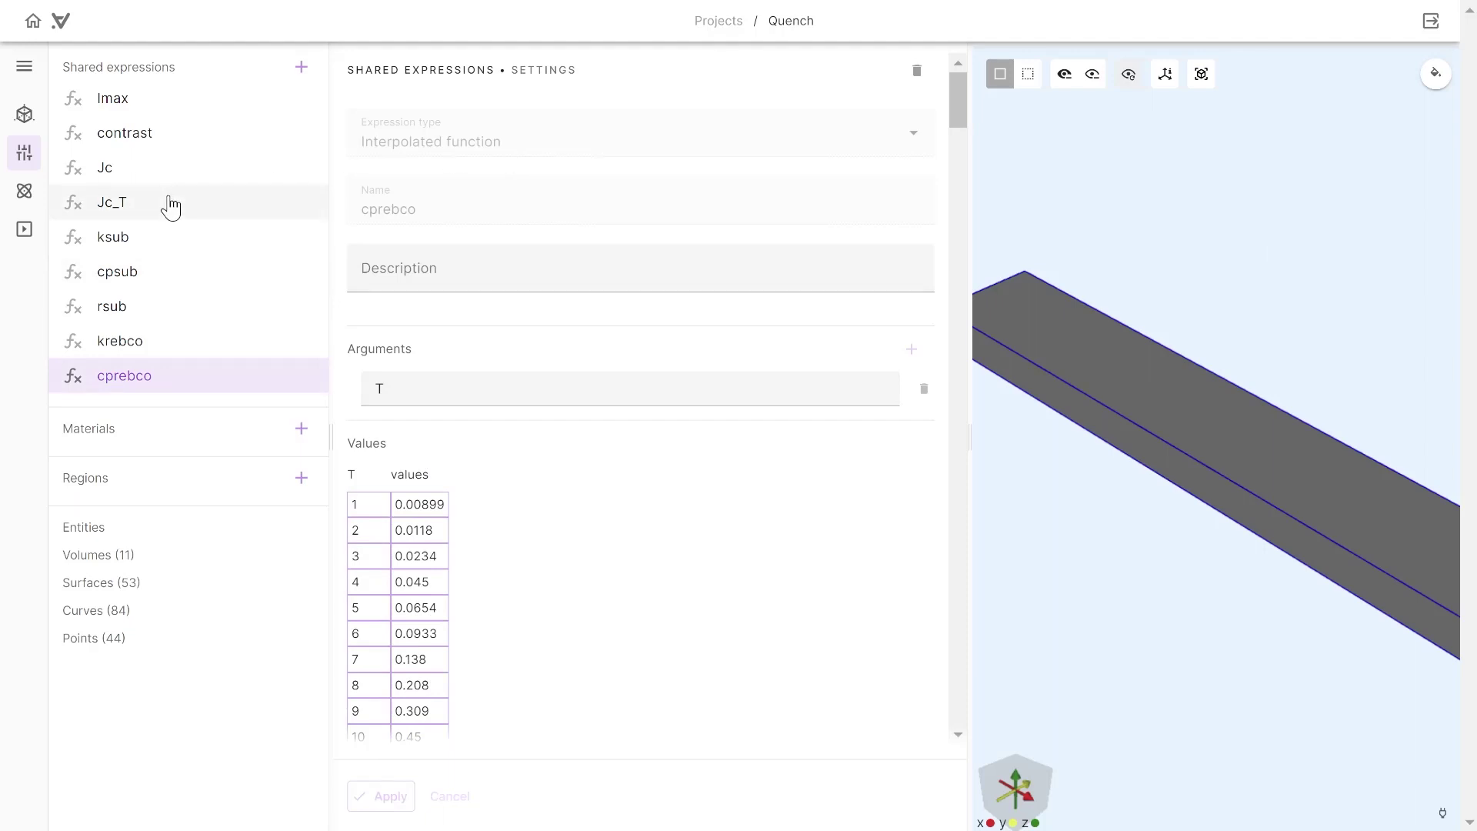
Start a new shared expression of type Function, named cpcop, with a single argument T.
click(301, 68)
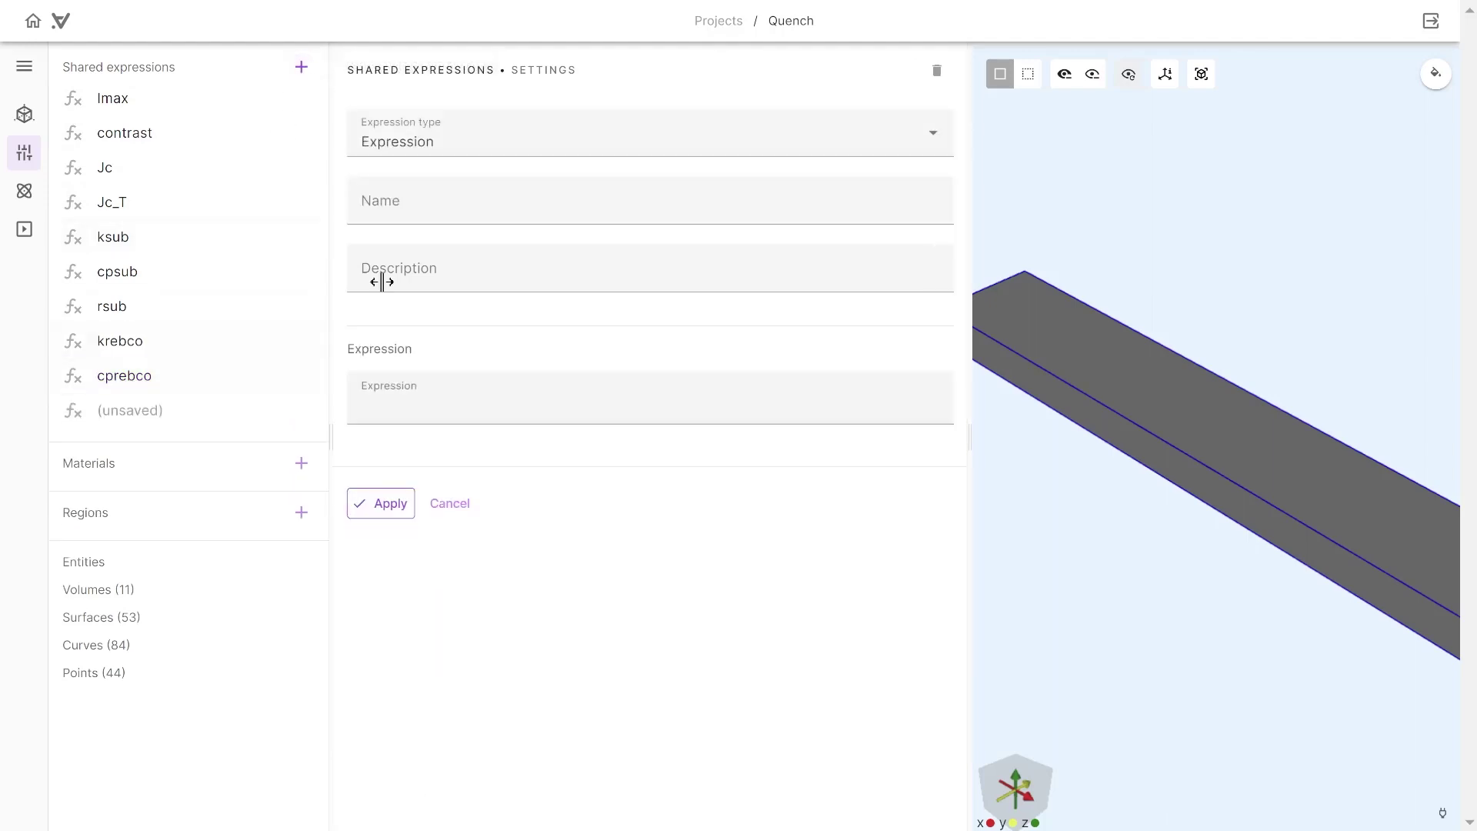
click(405, 150)
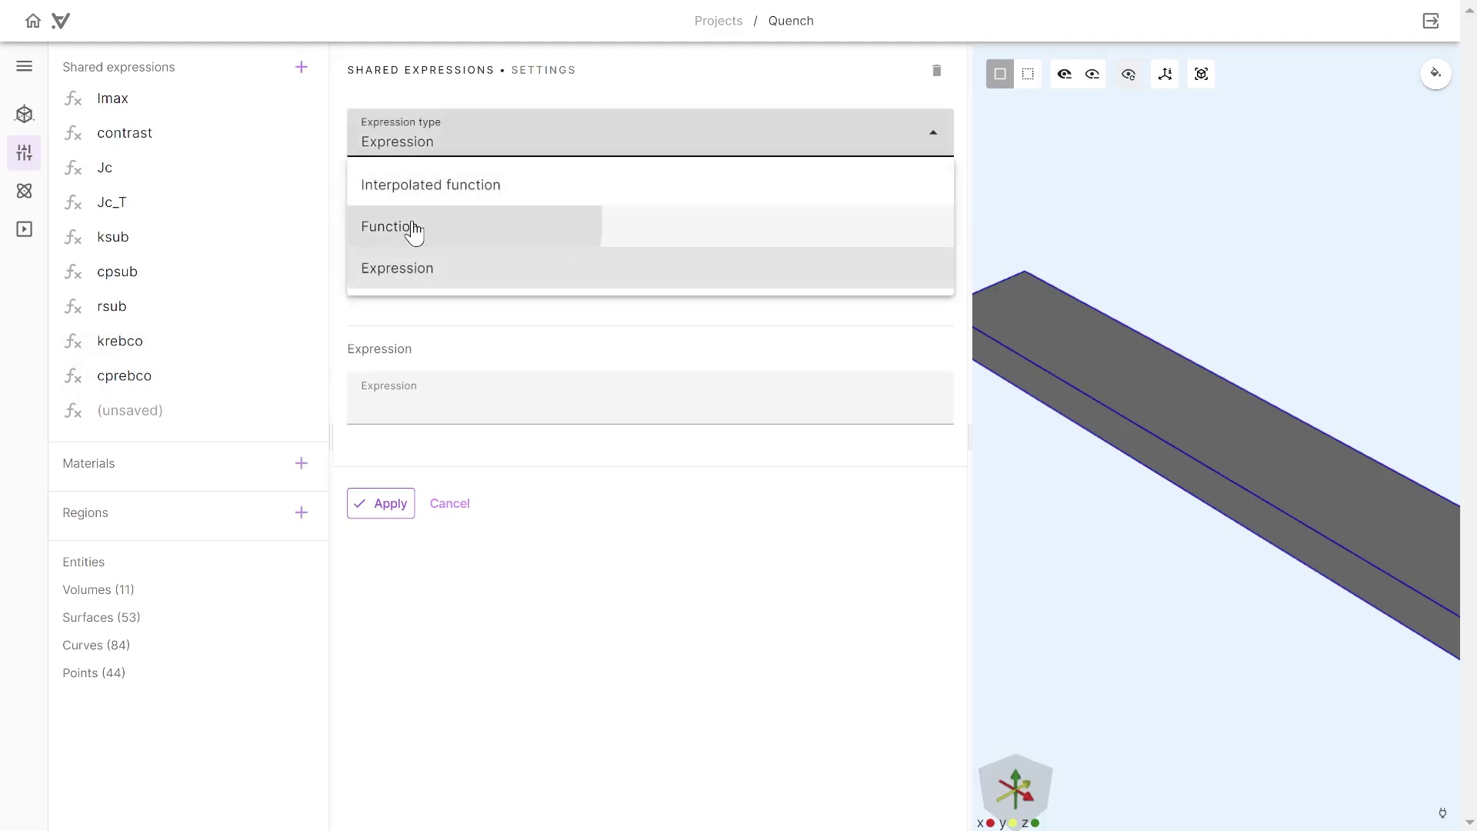
click(414, 227)
click(410, 213)
text(cpcop)
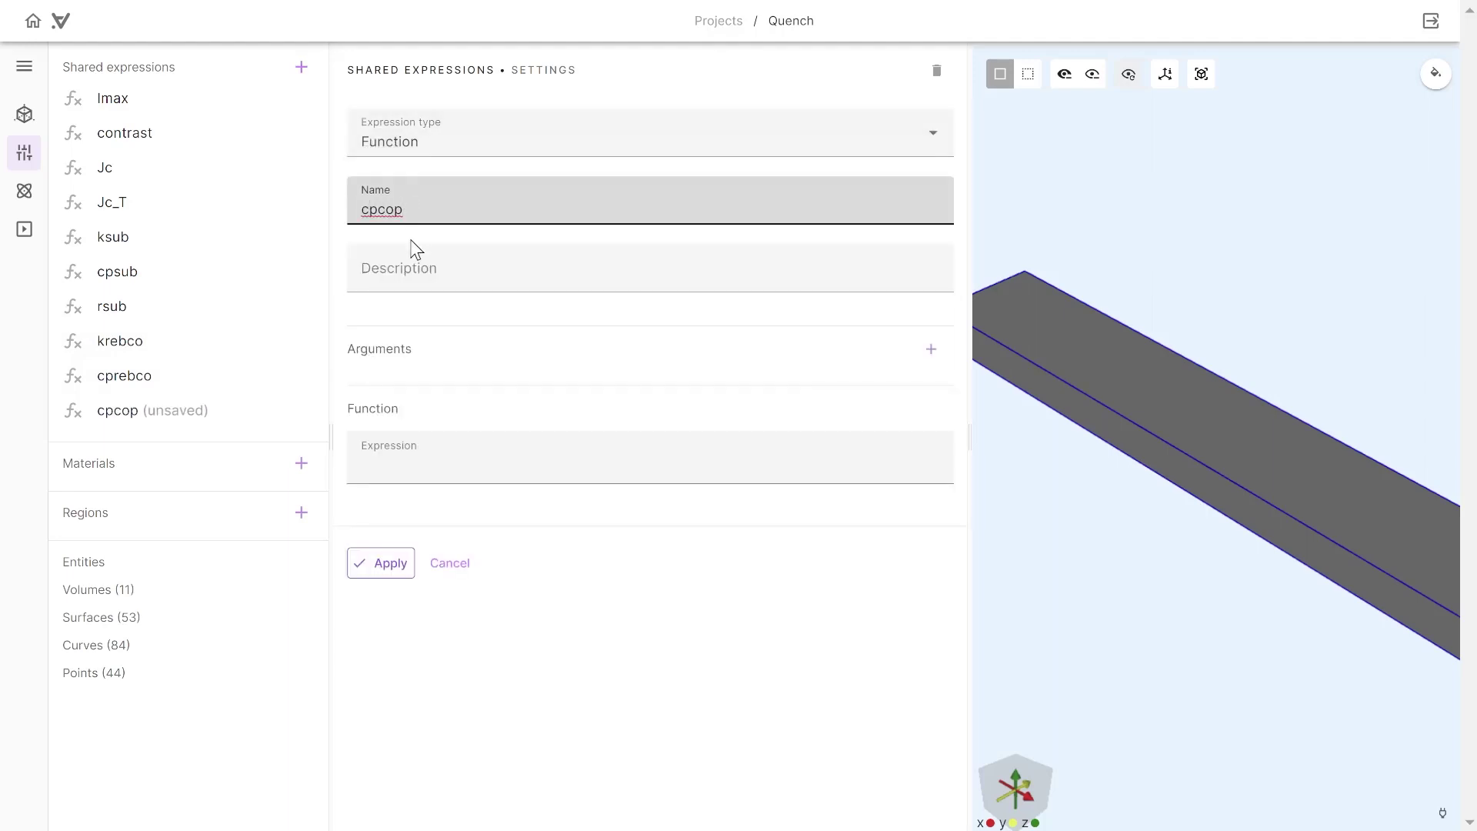
click(932, 345)
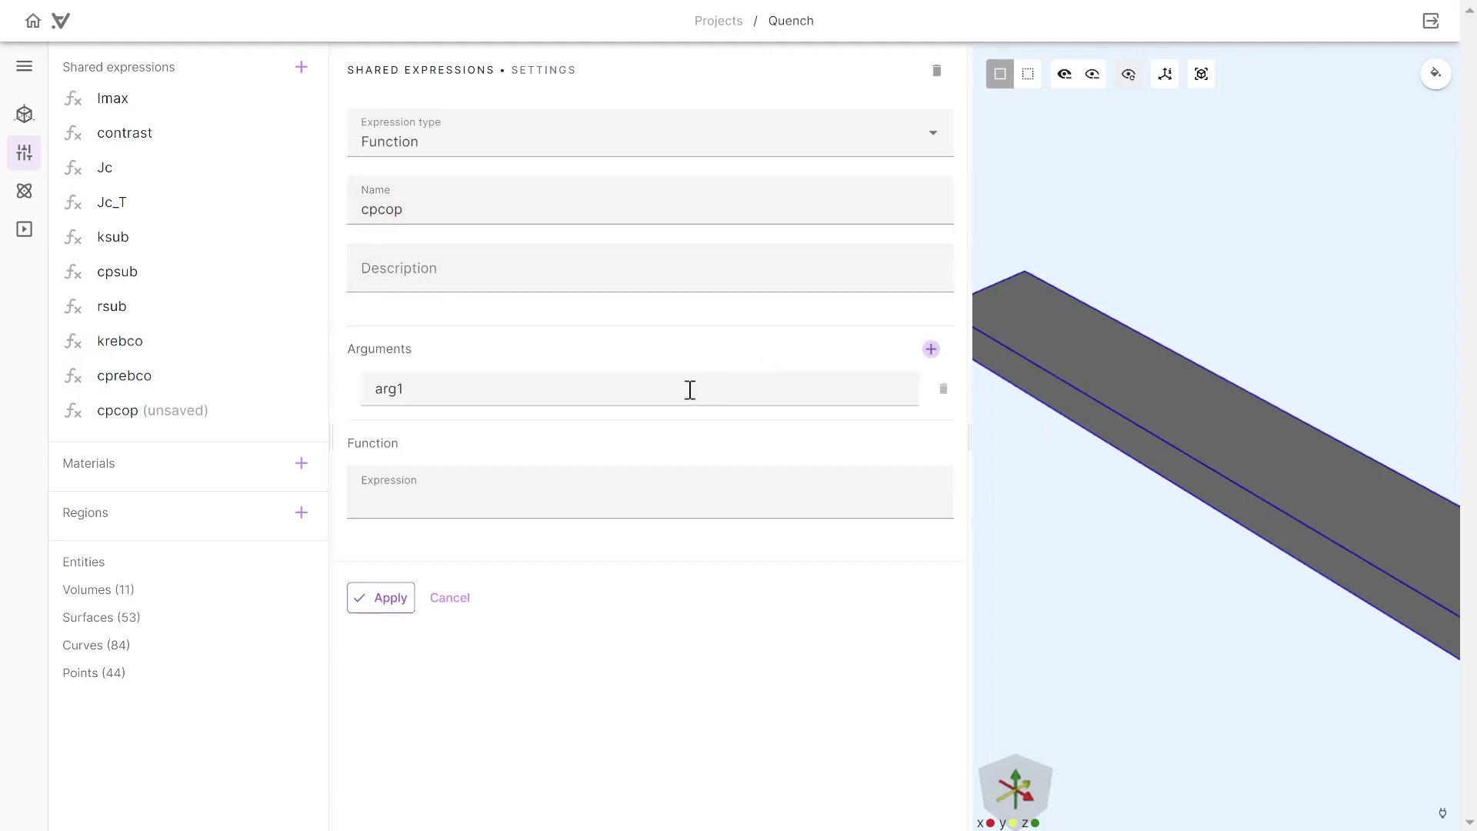
key(BackSpace)
key(BackSpace)
text(T)
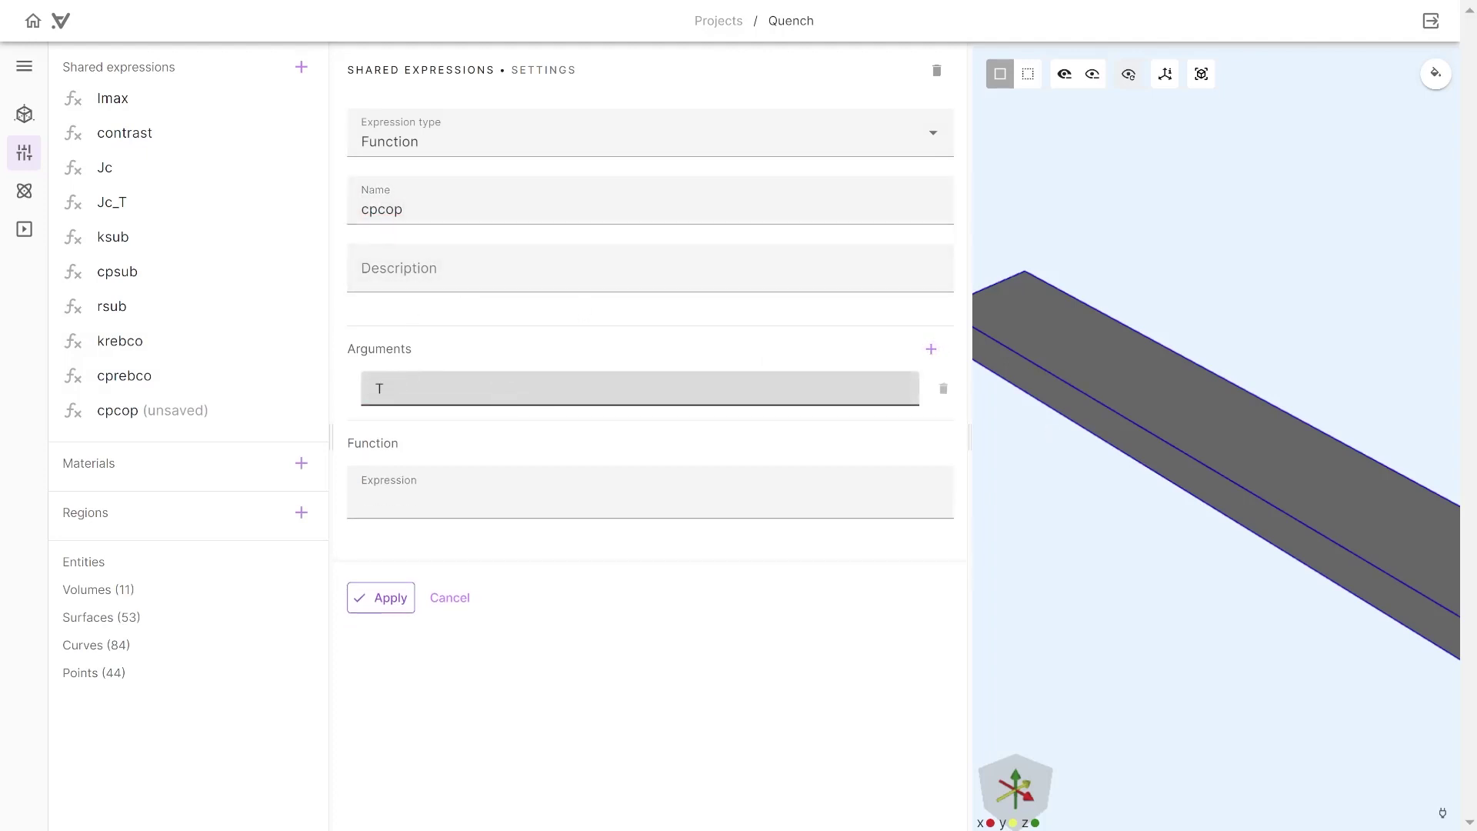
key(Tab)
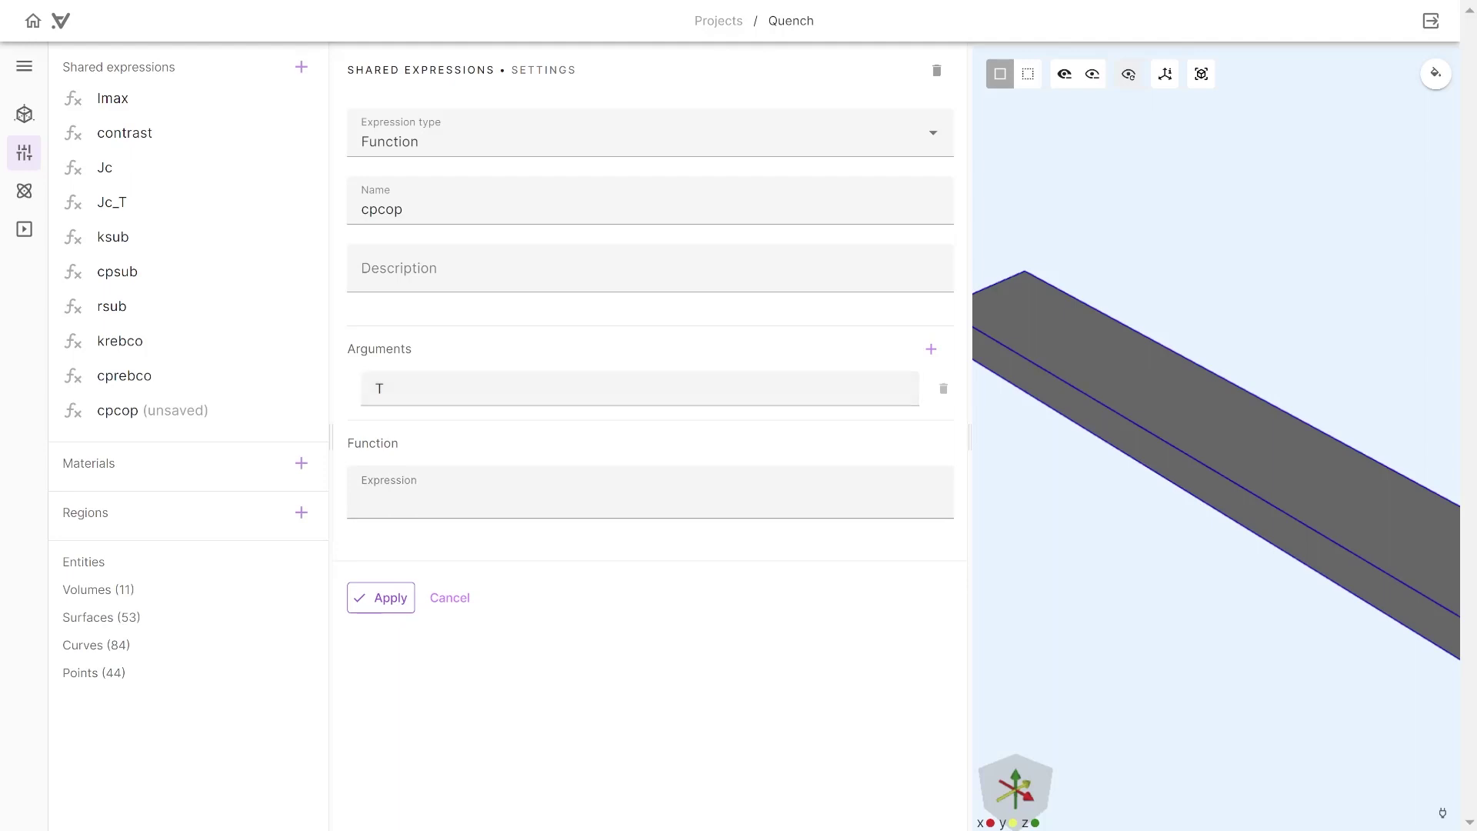
Define the cpcop function as pow(10, -1.91844 - 0.15973*log(T)/log(10) + 8.61*pow(log(T)/log(10), 2) -18.996) and apply it.
click(598, 485)
text(pow(10, -1.91844 - 0.15973*log(T)/log(10) + 8.61*pow(log(T)/log(10), 2) -18.996))
click(705, 639)
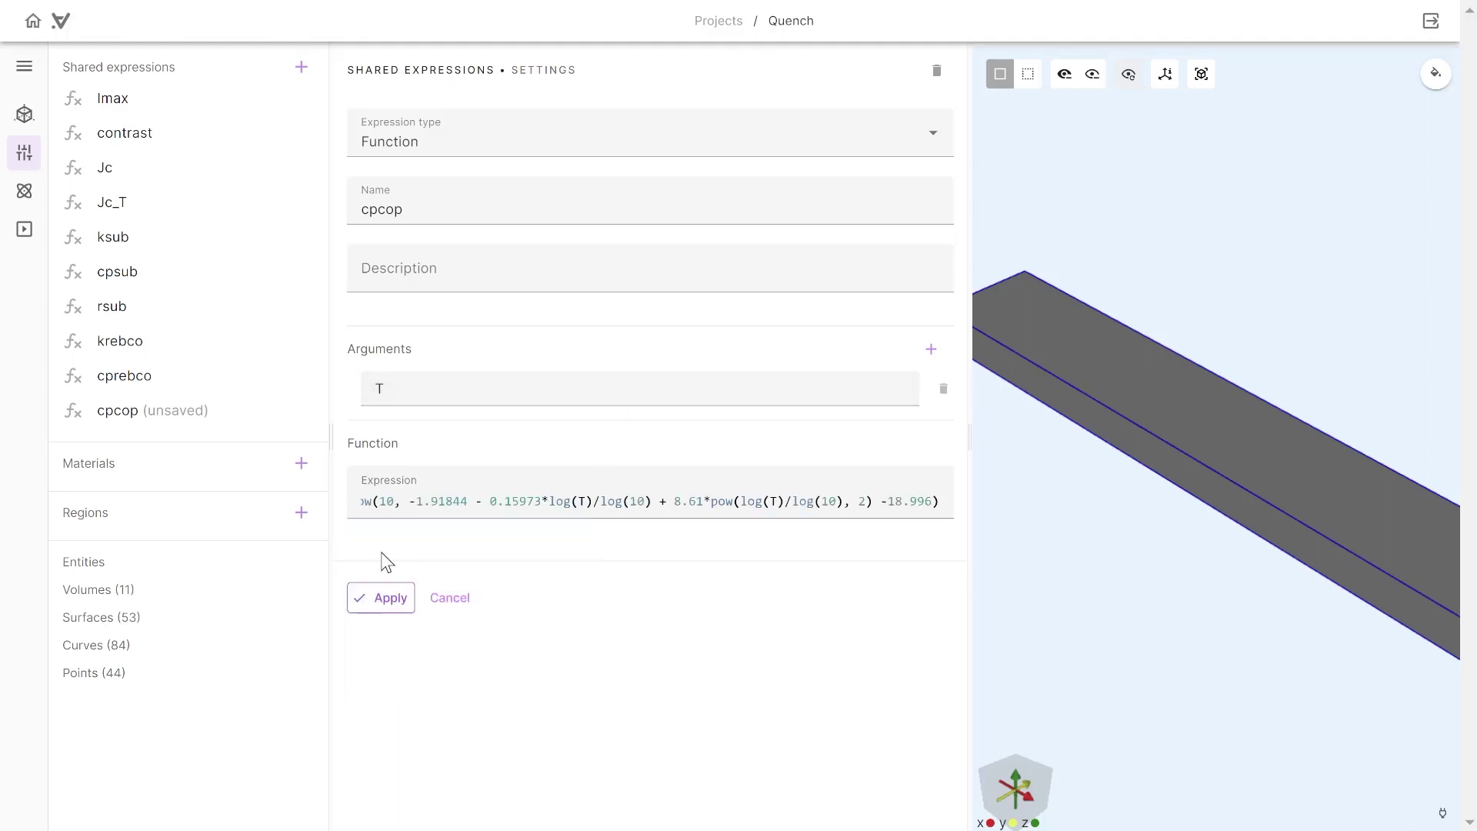
click(374, 598)
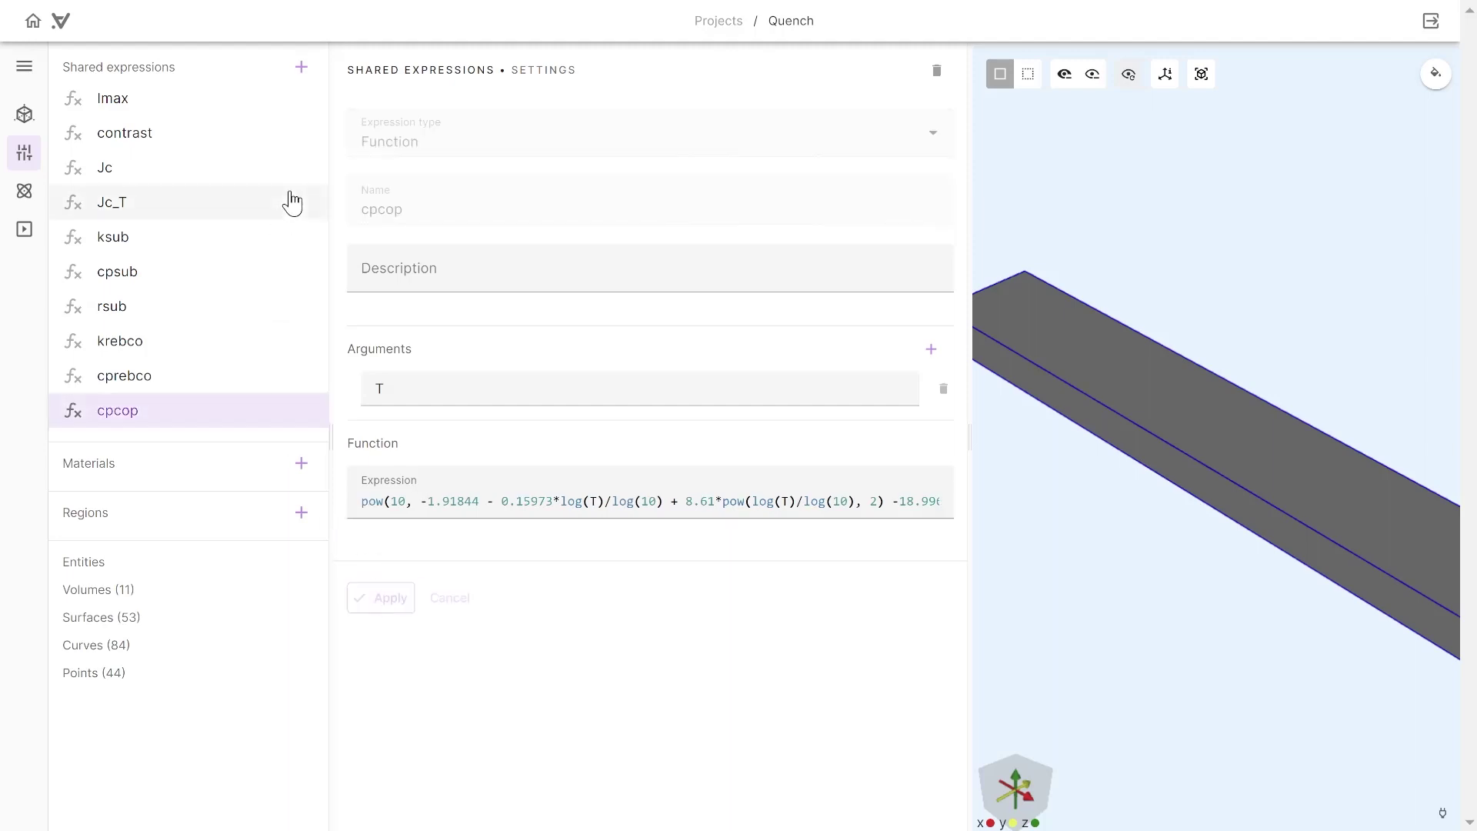
Start a new shared expression of type Function, named Wi, with a single argument T.
click(301, 68)
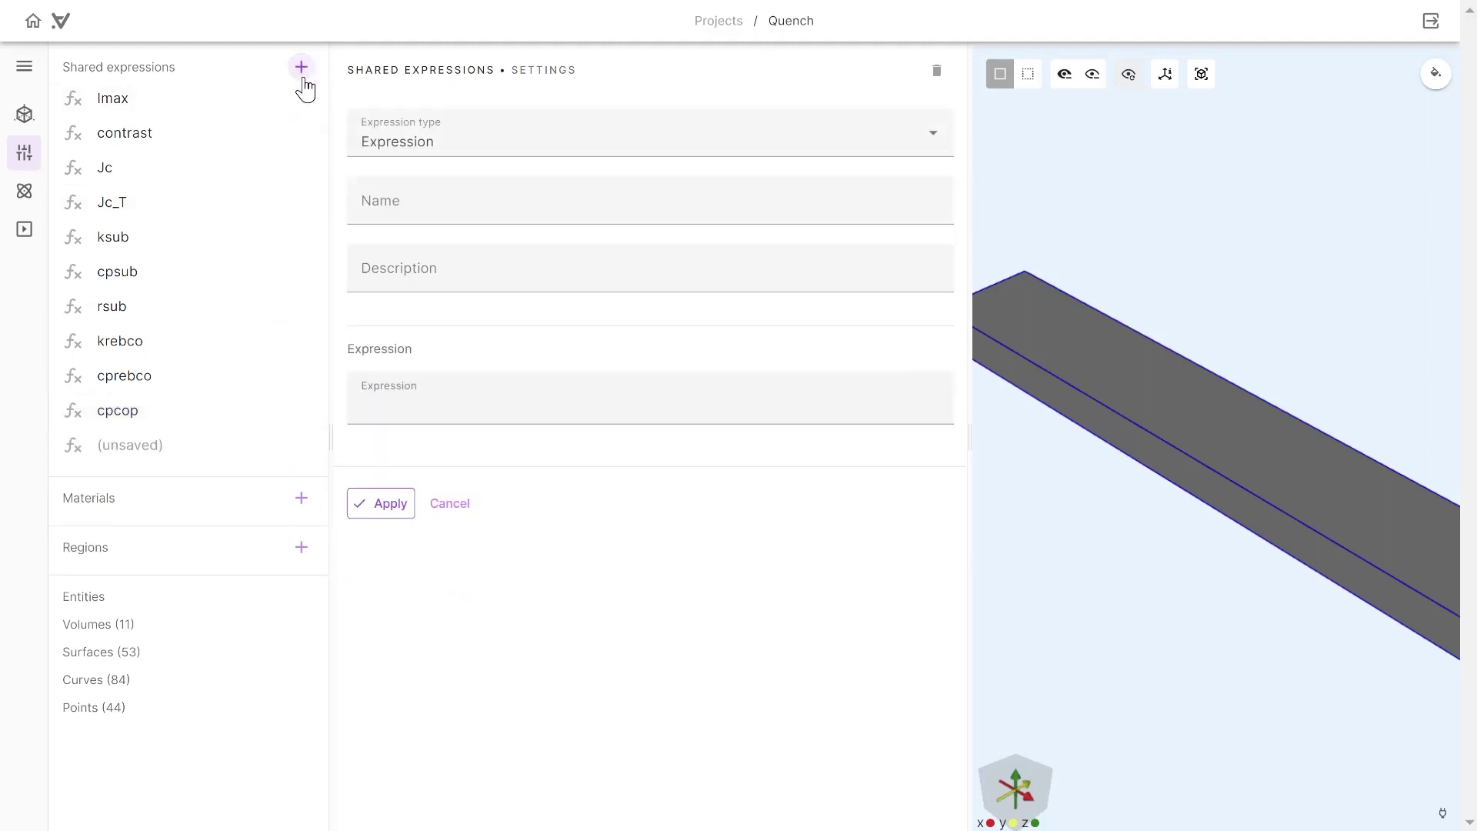
click(431, 144)
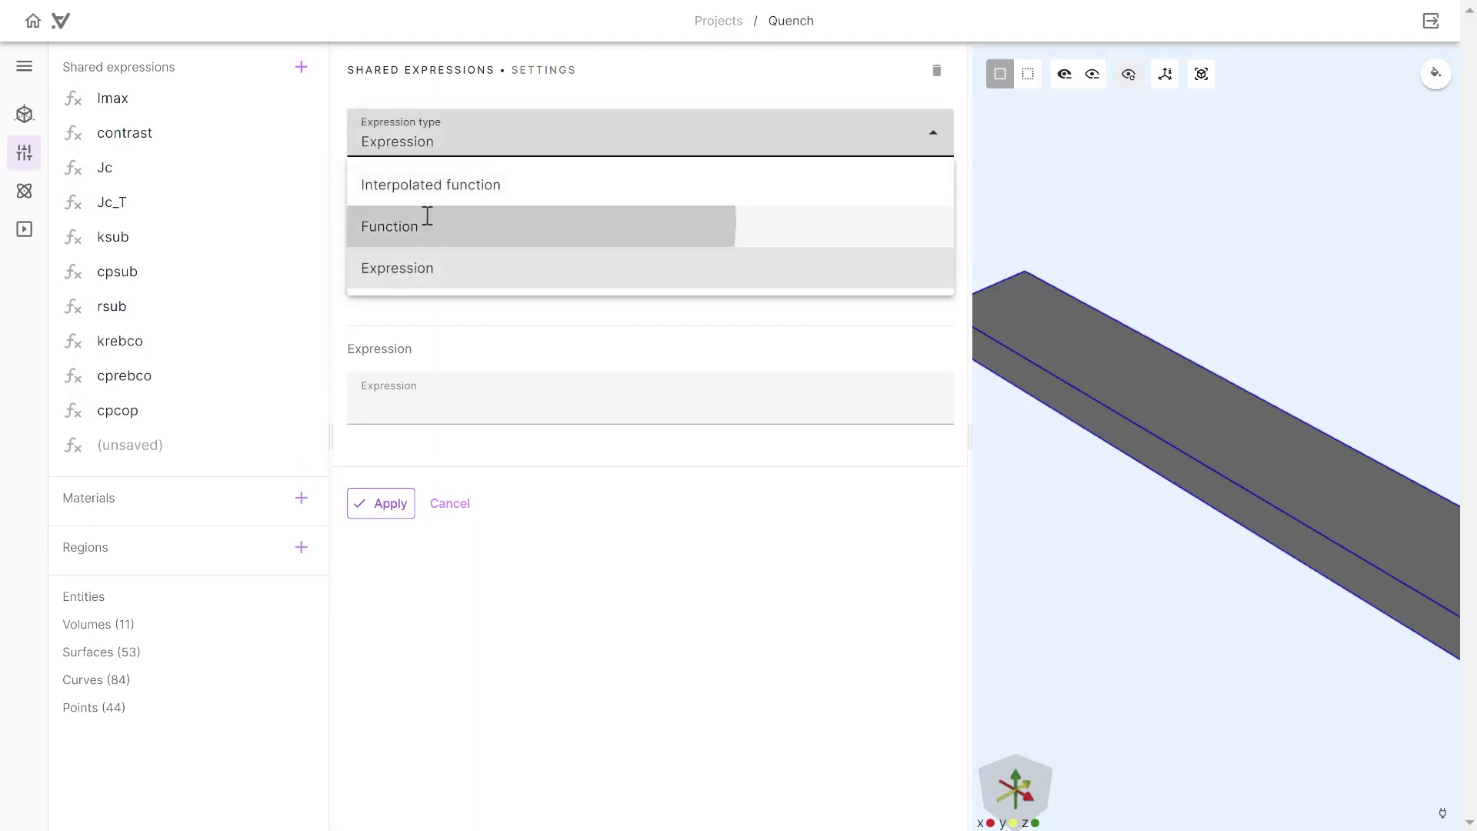
click(429, 224)
click(931, 349)
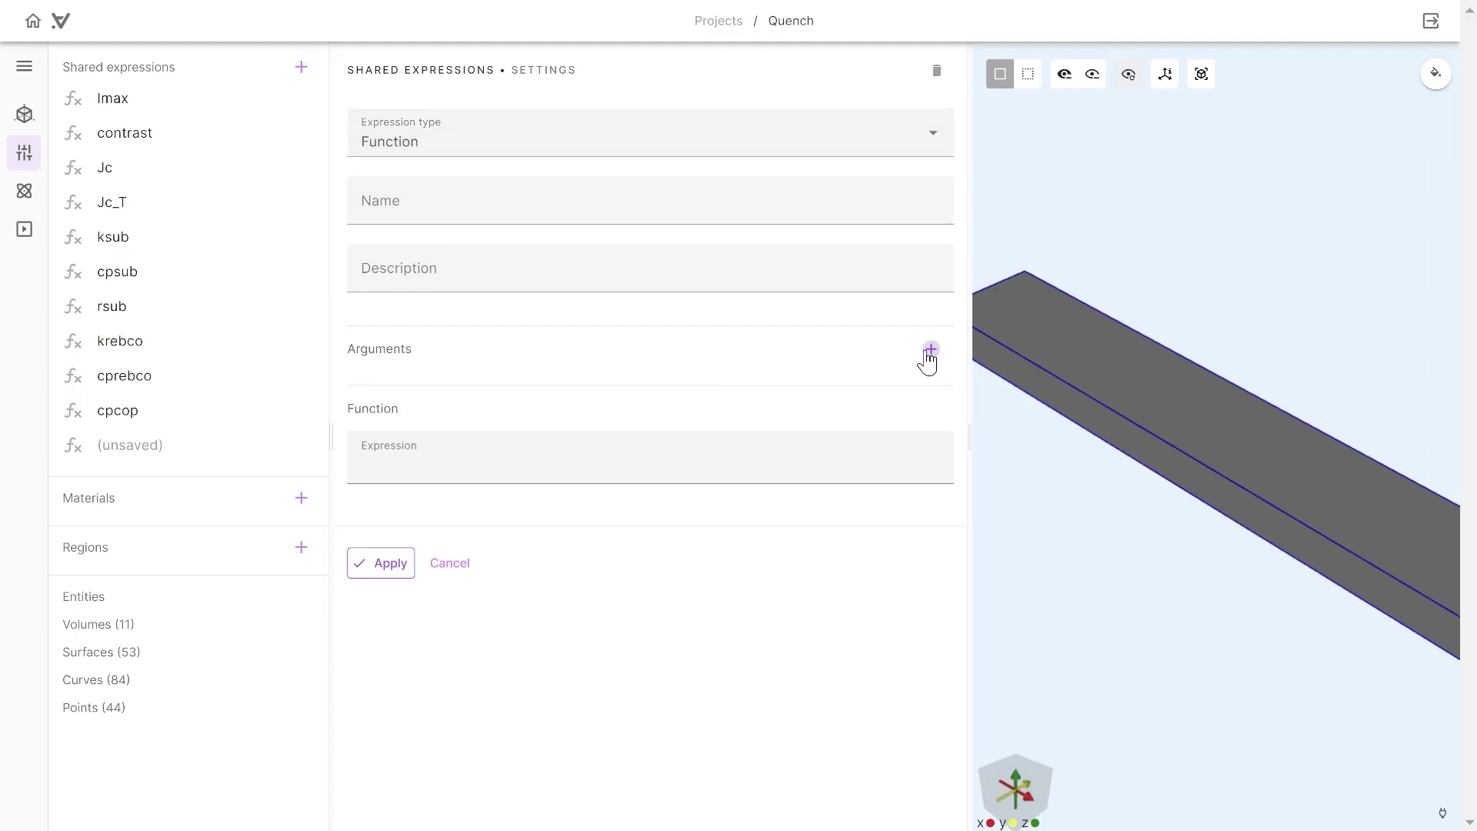
click(482, 390)
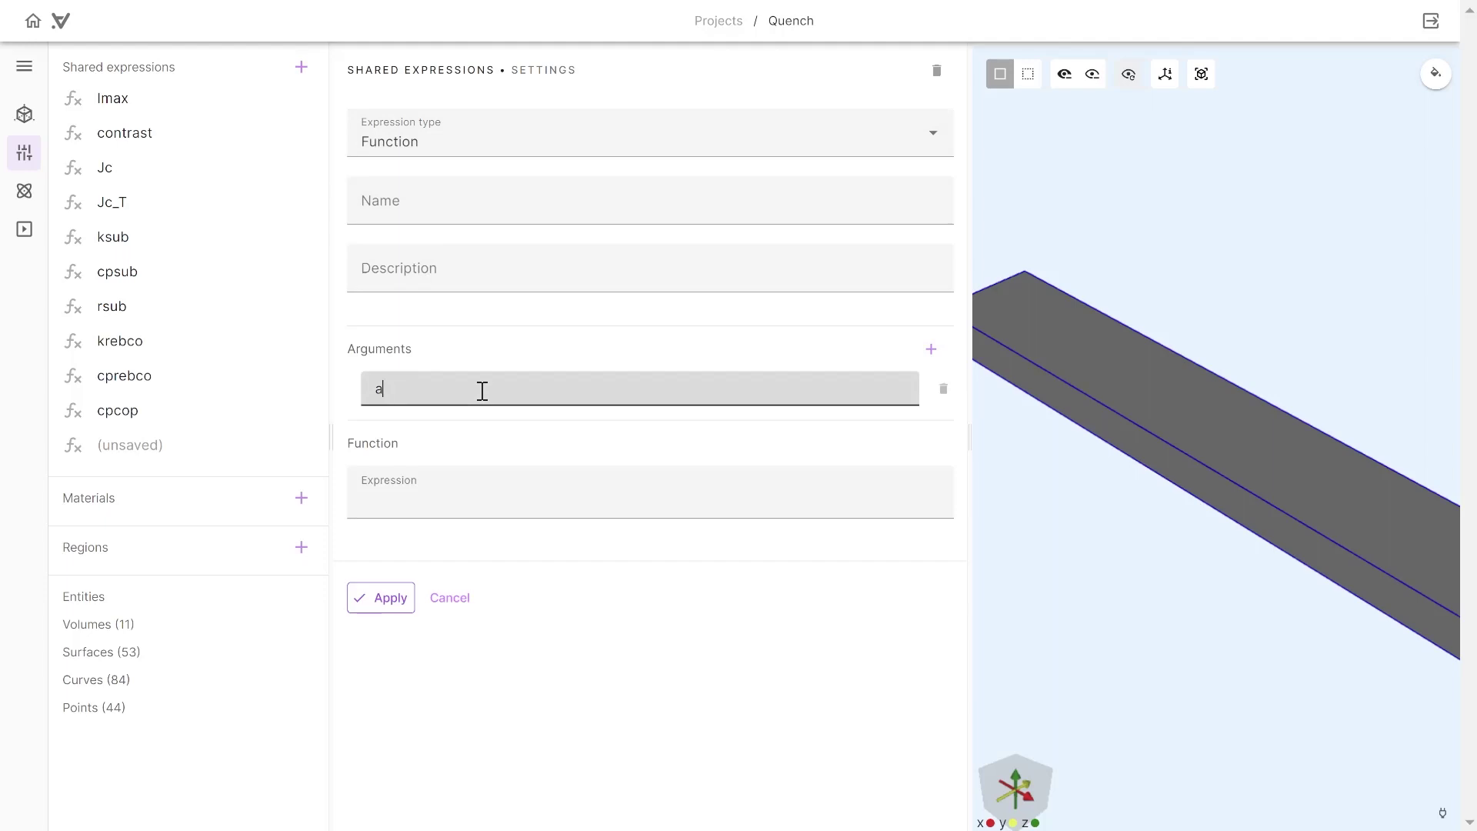
key(BackSpace)
text(T)
click(902, 202)
text(Wi)
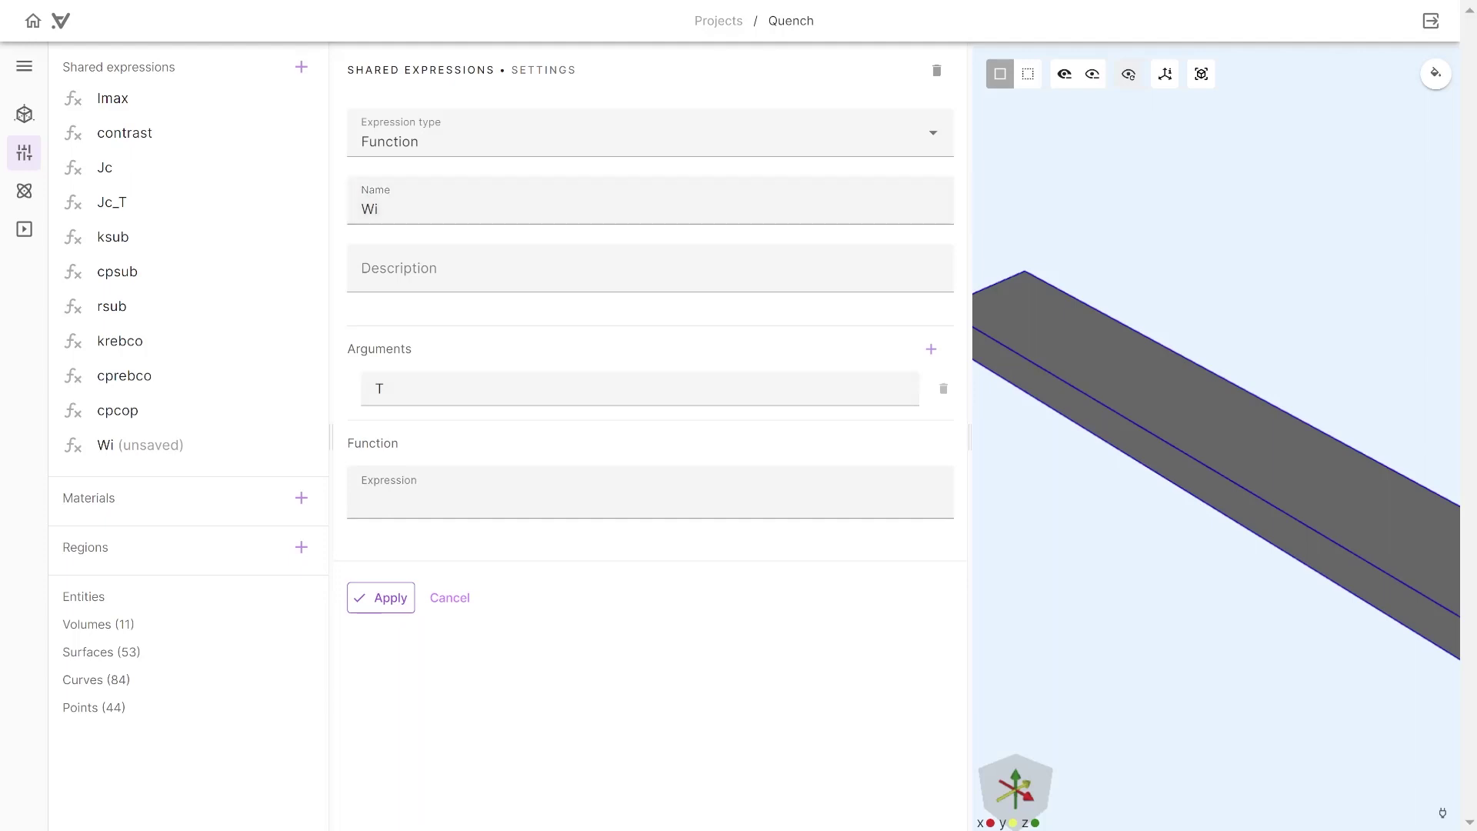
Define the Wi function as 1.754e-8*pow(T,2.763) / (1+ 1.754e-8*1102*pow(T, 2.763-0.165)*exp(-pow(70.0/T,1.756))) and apply it.
click(652, 497)
text(1.754e-8*pow(T,2.763) / (1+ 1.754e-8*1102*pow(T, 2.763-0.165)*exp(-pow(70.0/T,1.756))))
click(692, 645)
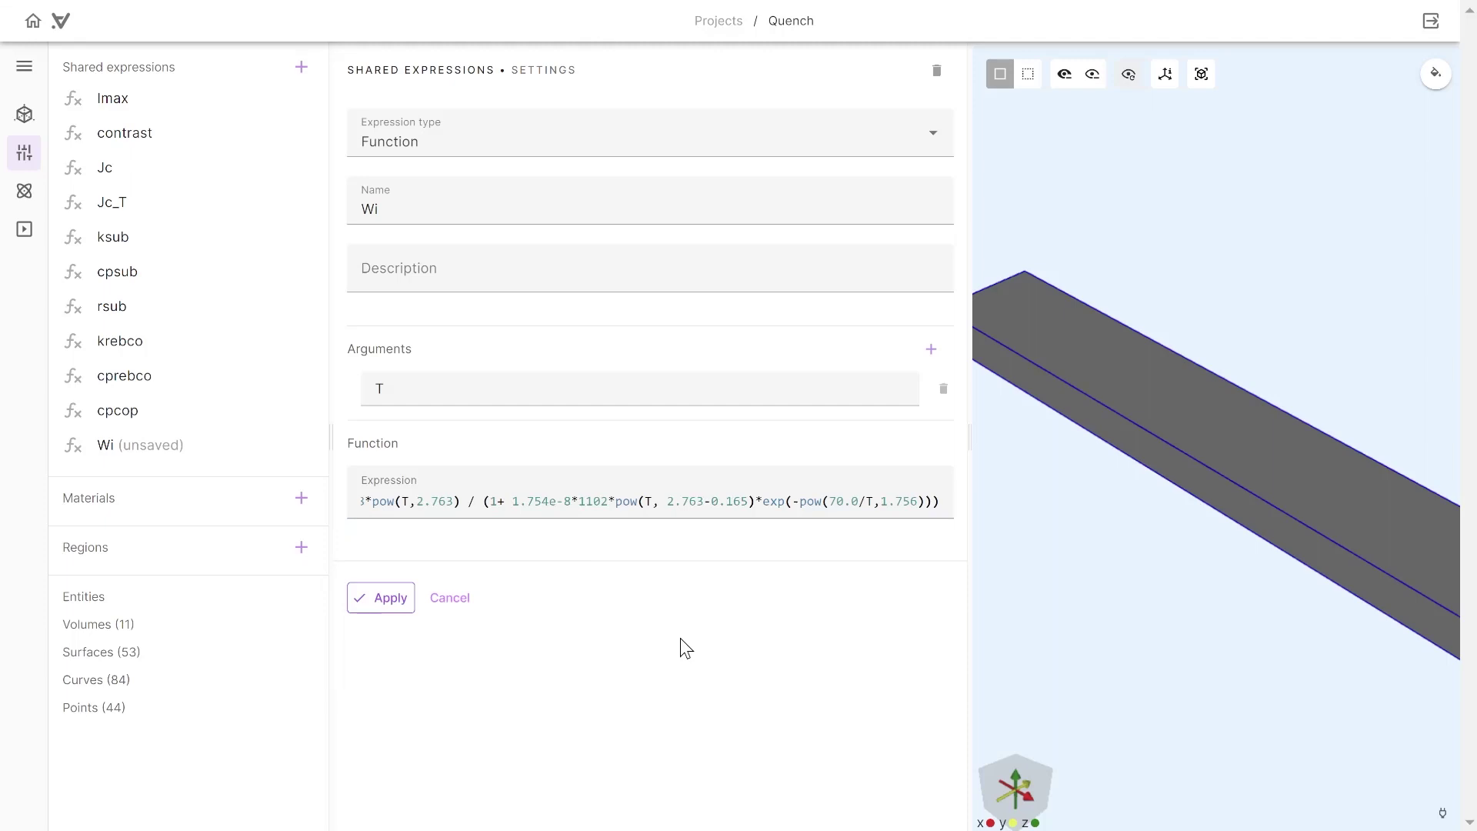
click(377, 598)
Start a new shared expression of type Function, named kN_T_RRR.
click(302, 67)
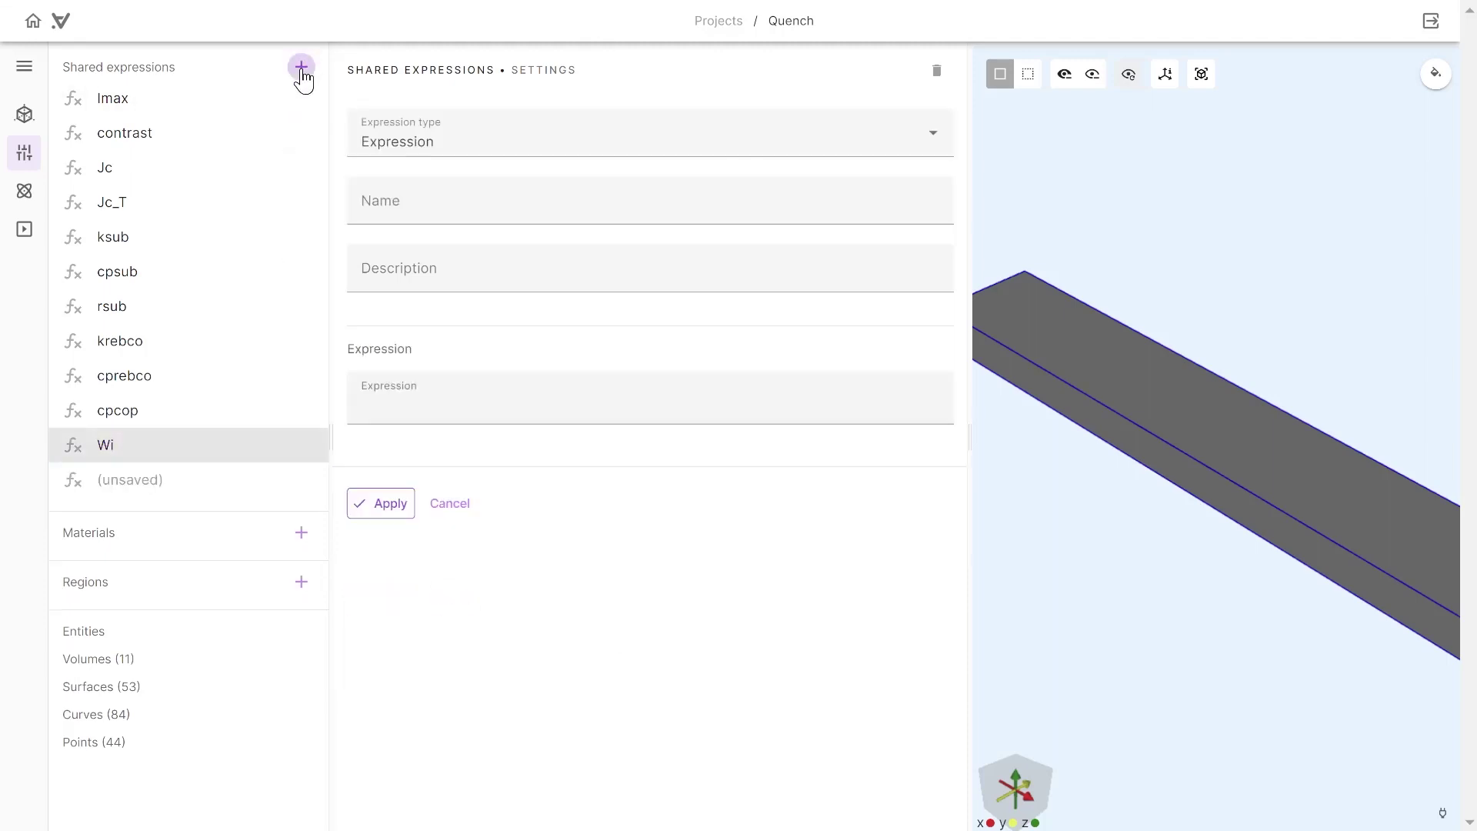
click(393, 162)
click(416, 224)
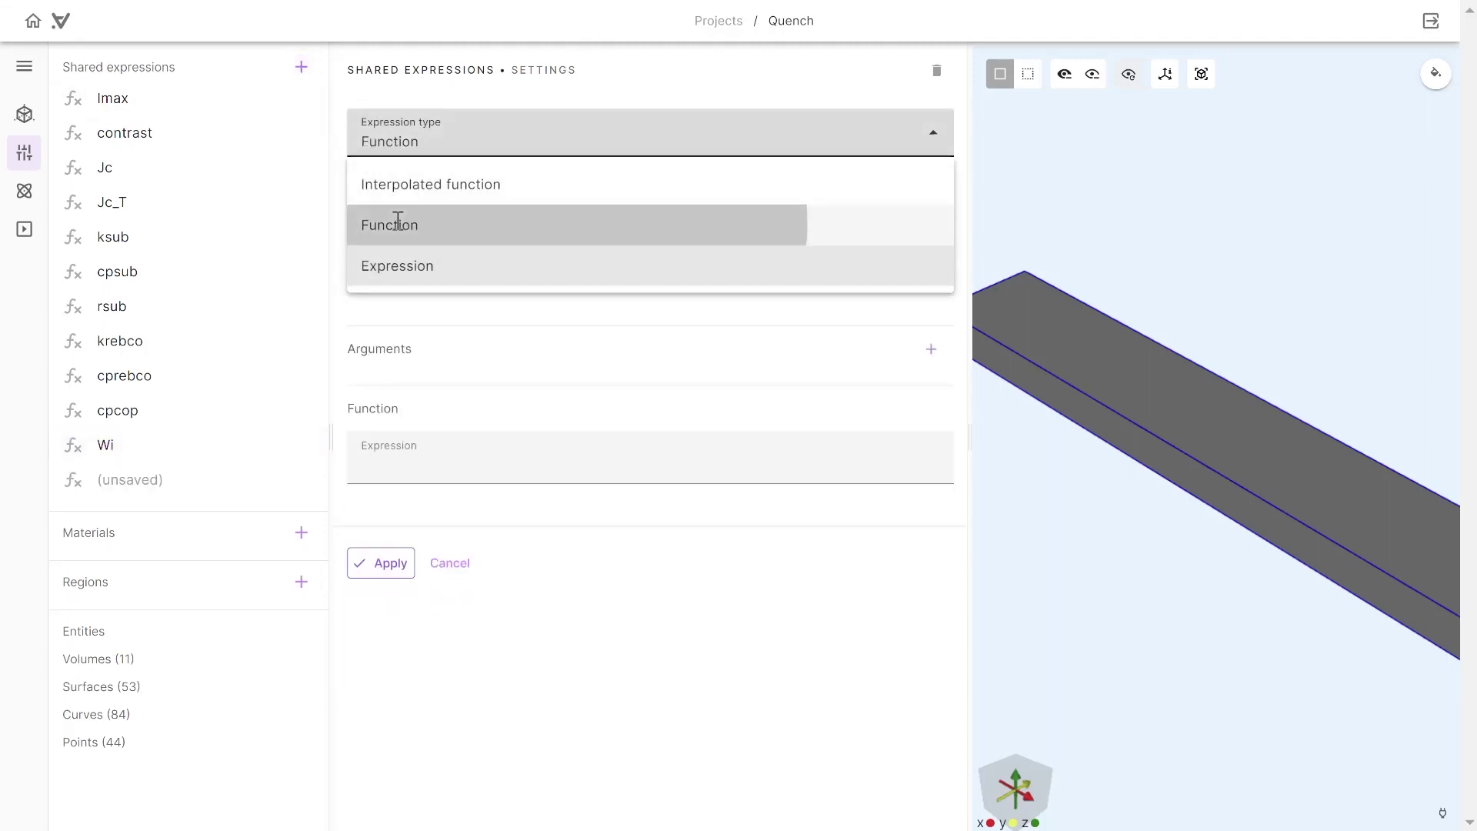
click(406, 213)
text(kN_T_RRR)
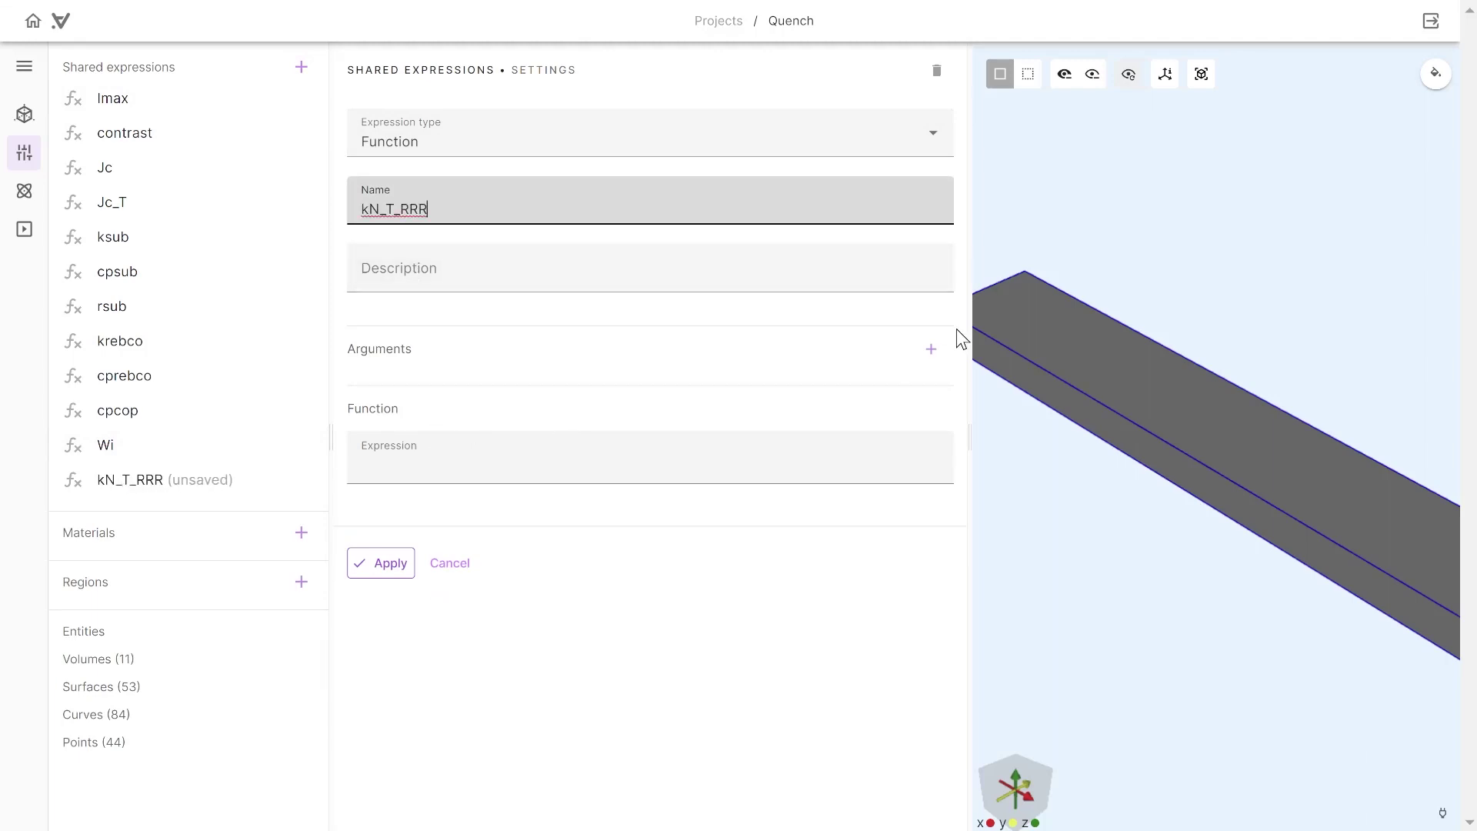
Add two arguments to the kN_T_RRR function, named T and RRR.
click(931, 354)
click(536, 386)
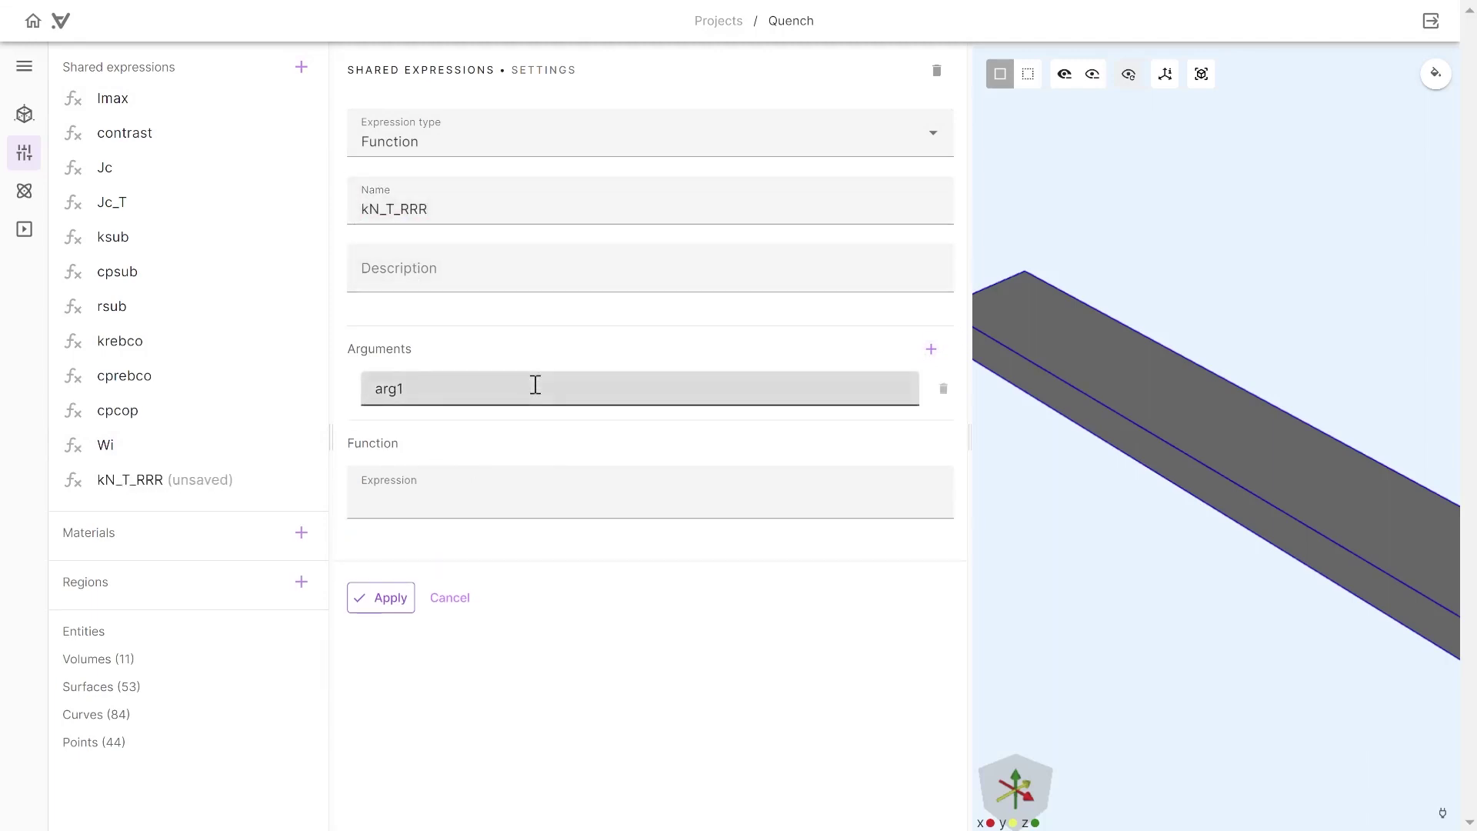
key(BackSpace)
key(BackSpace)
key(BackSpace)
key(BackSpace)
text(T)
click(931, 351)
click(494, 422)
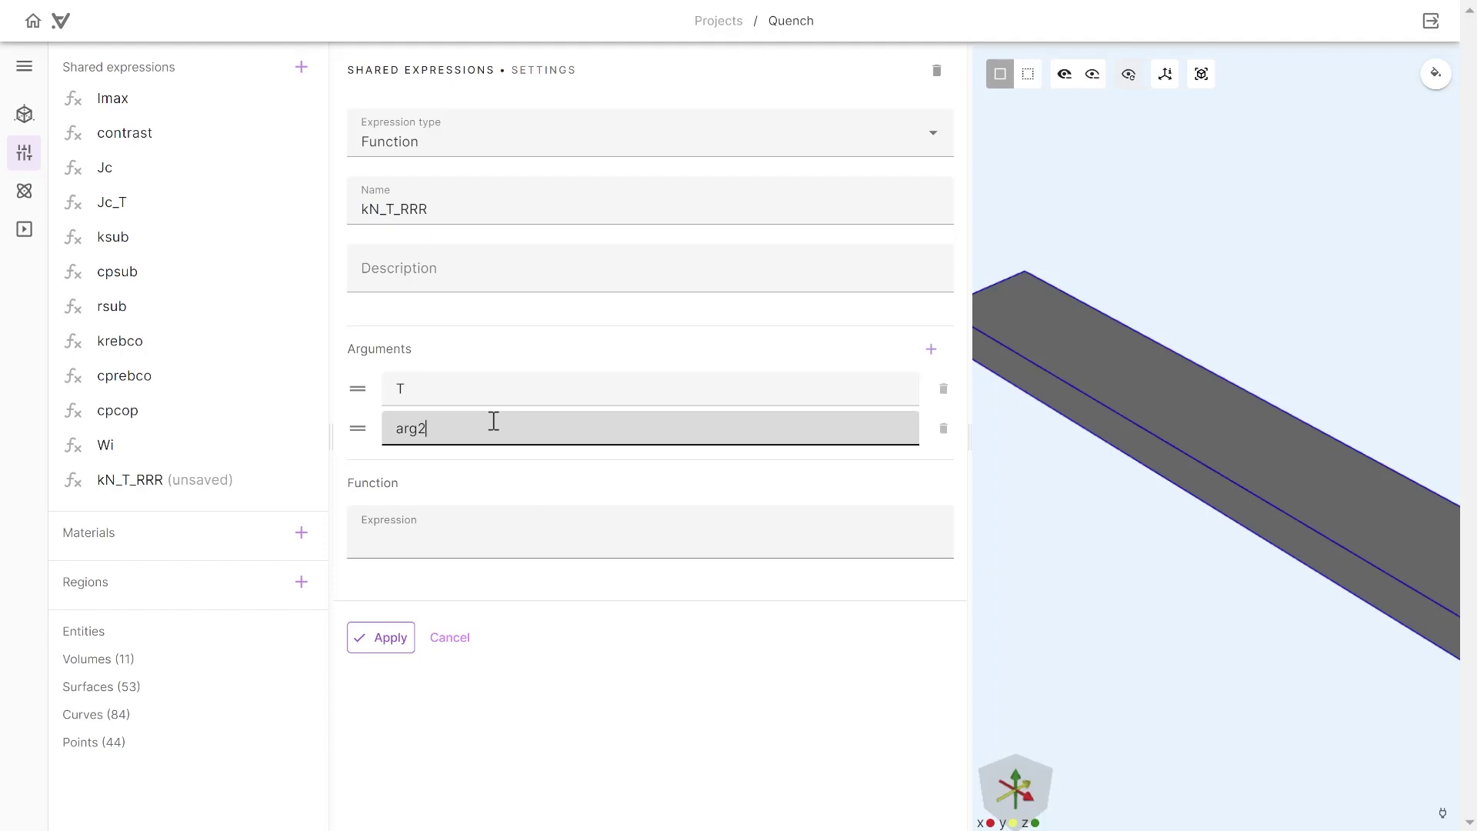
key(BackSpace)
key(BackSpace)
text(RRR)
key(Tab)
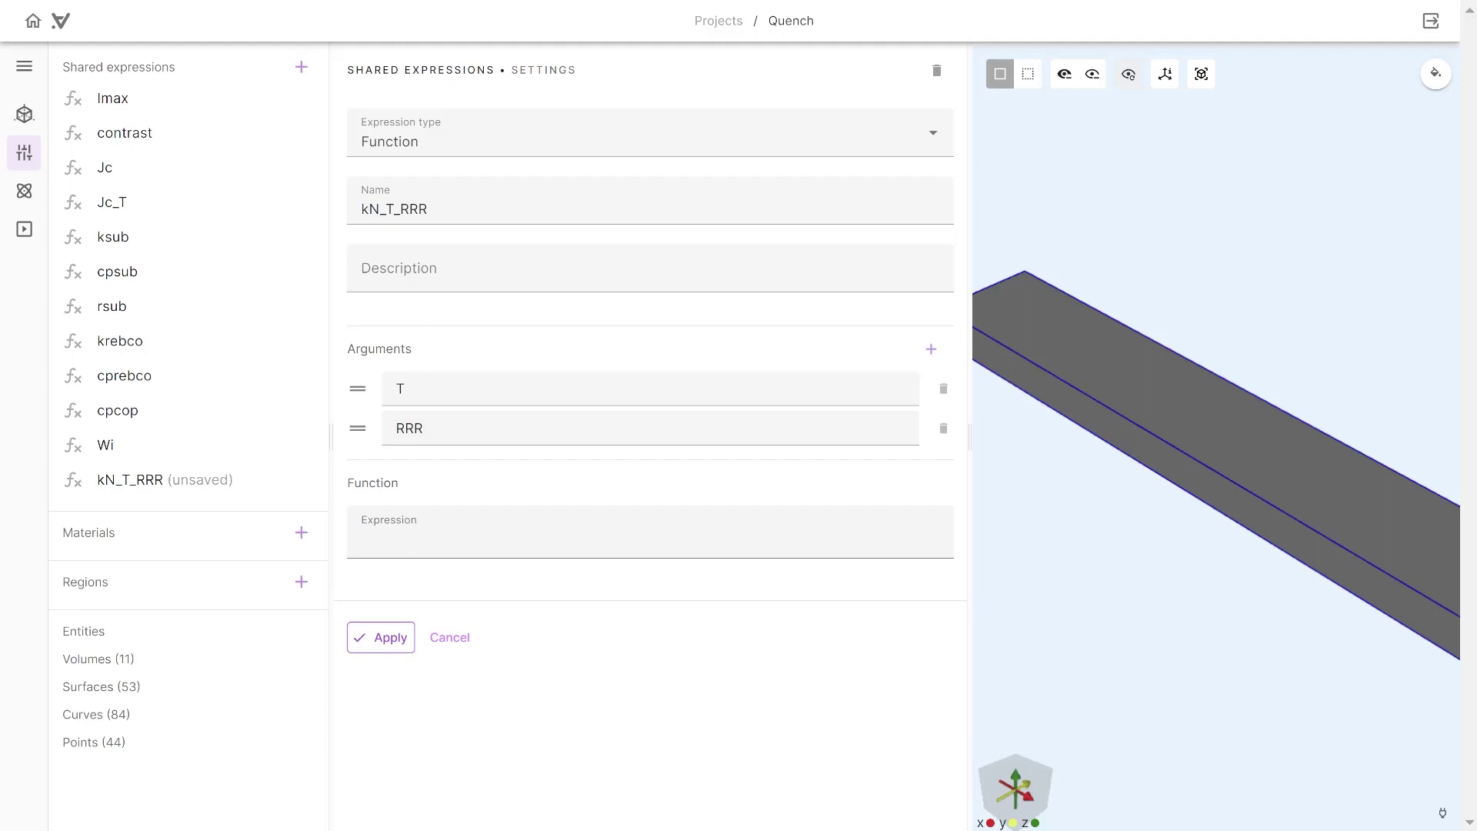
Define kN_T_RRR as 1 / (0.634/RRR + Wi(T) + 0.838/pow((0.634/RRR)/0.0003, 0.1661) * (Wi(T)*(0.634/RRR)/T)/(Wi(T)+(0.634/RRR)/T)) and apply it.
click(571, 539)
text(1 / (0.634/RRR + Wi(T) + 0.838/pow((0.634/RRR)/0.0003, 0.1661) * (Wi(T)*(0.634/RRR)/T)/(Wi(T)+(0.634/RRR)/T)))
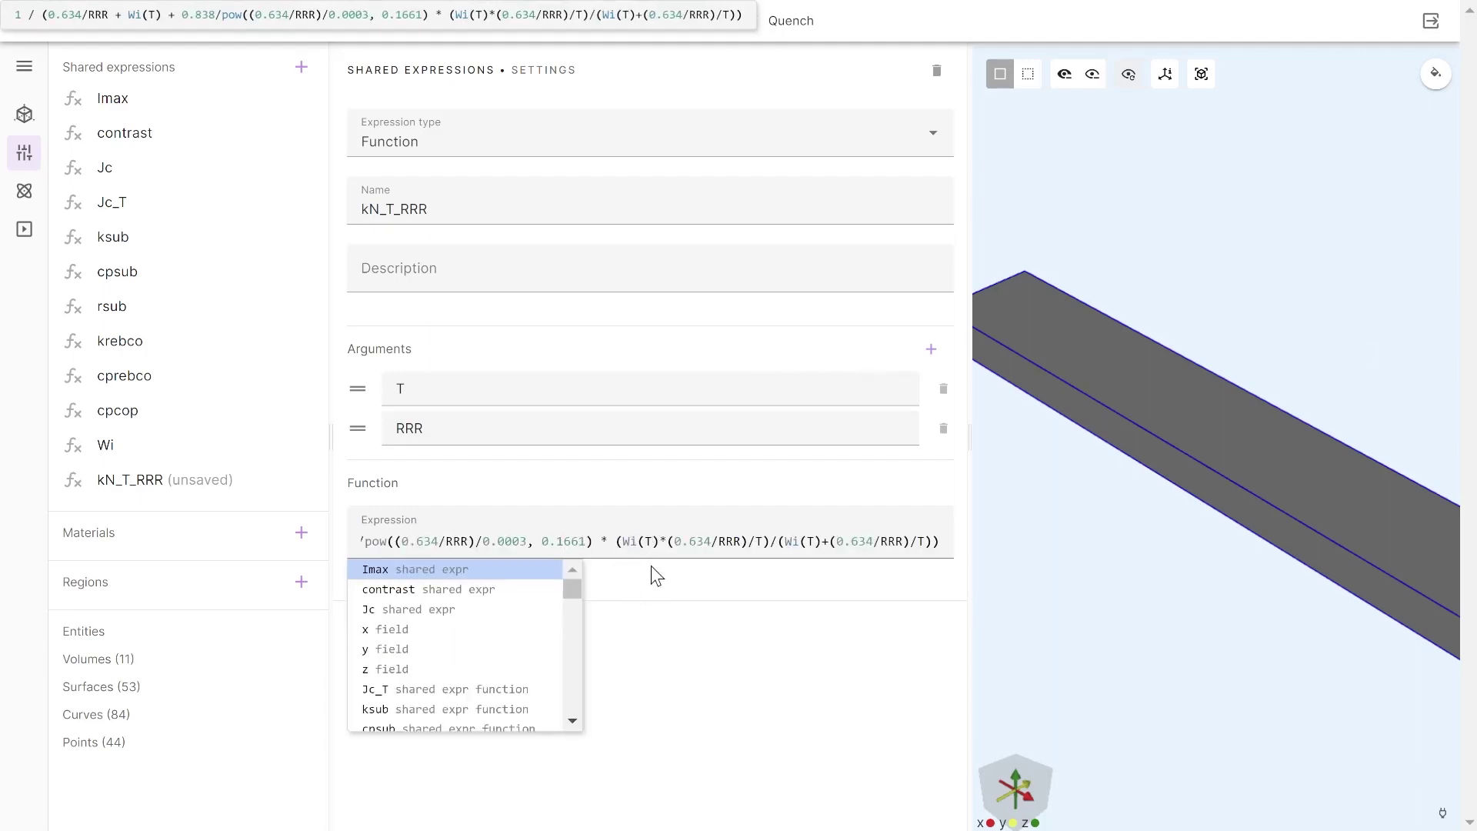
click(646, 659)
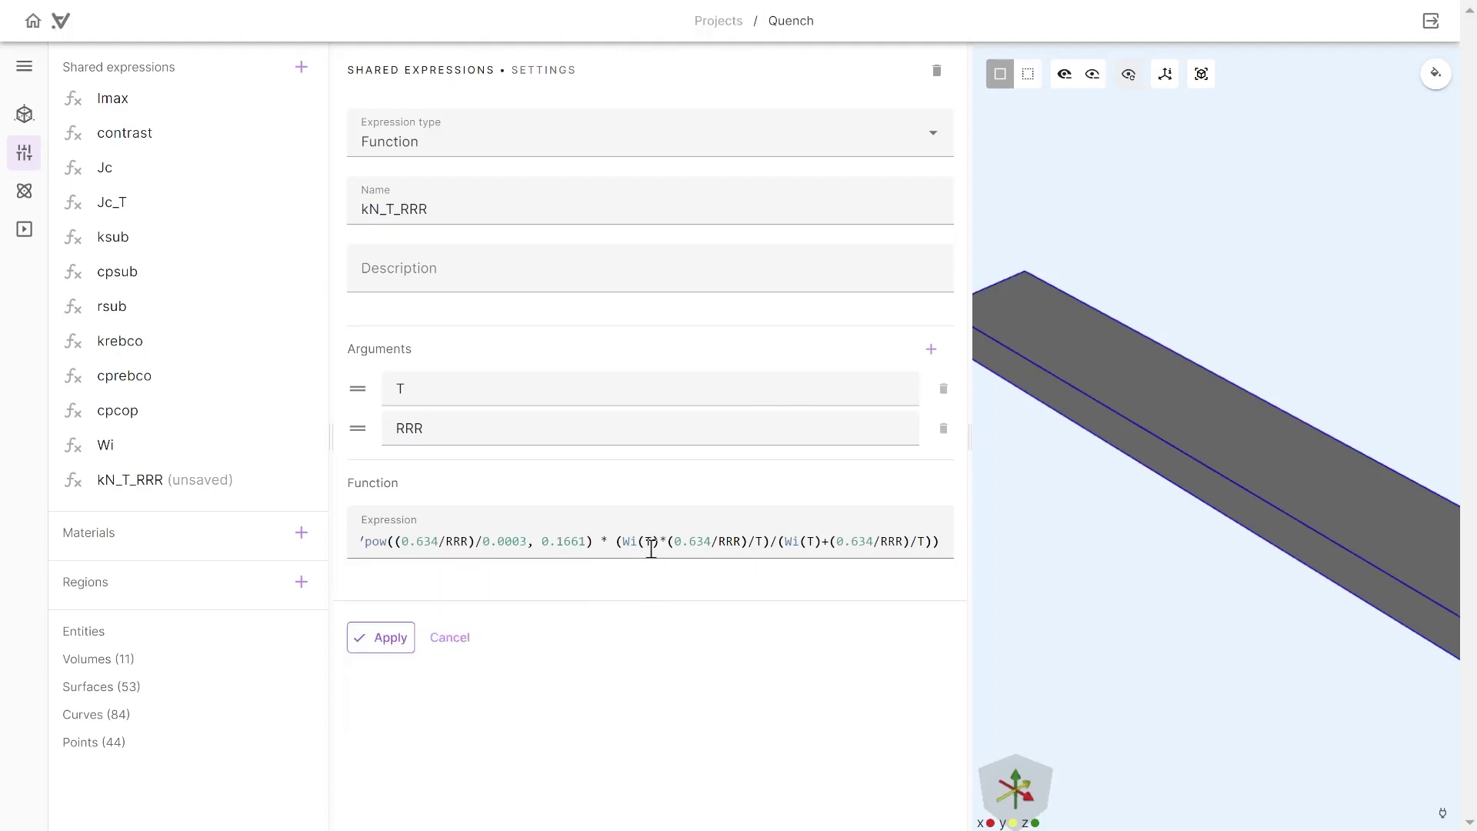
click(380, 639)
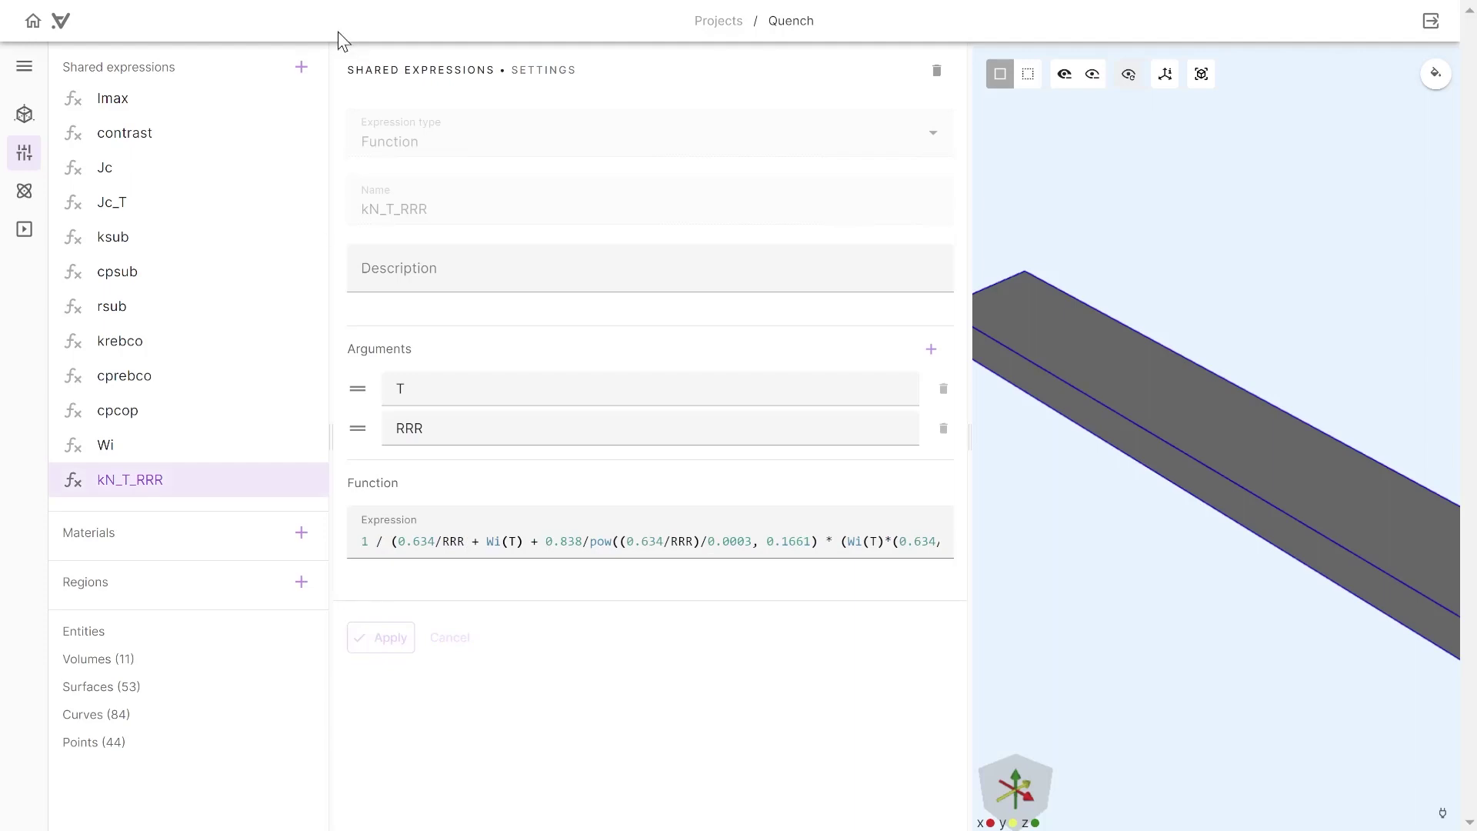
Start a new shared expression of type Function, named sigma_rebco.
click(305, 71)
click(454, 143)
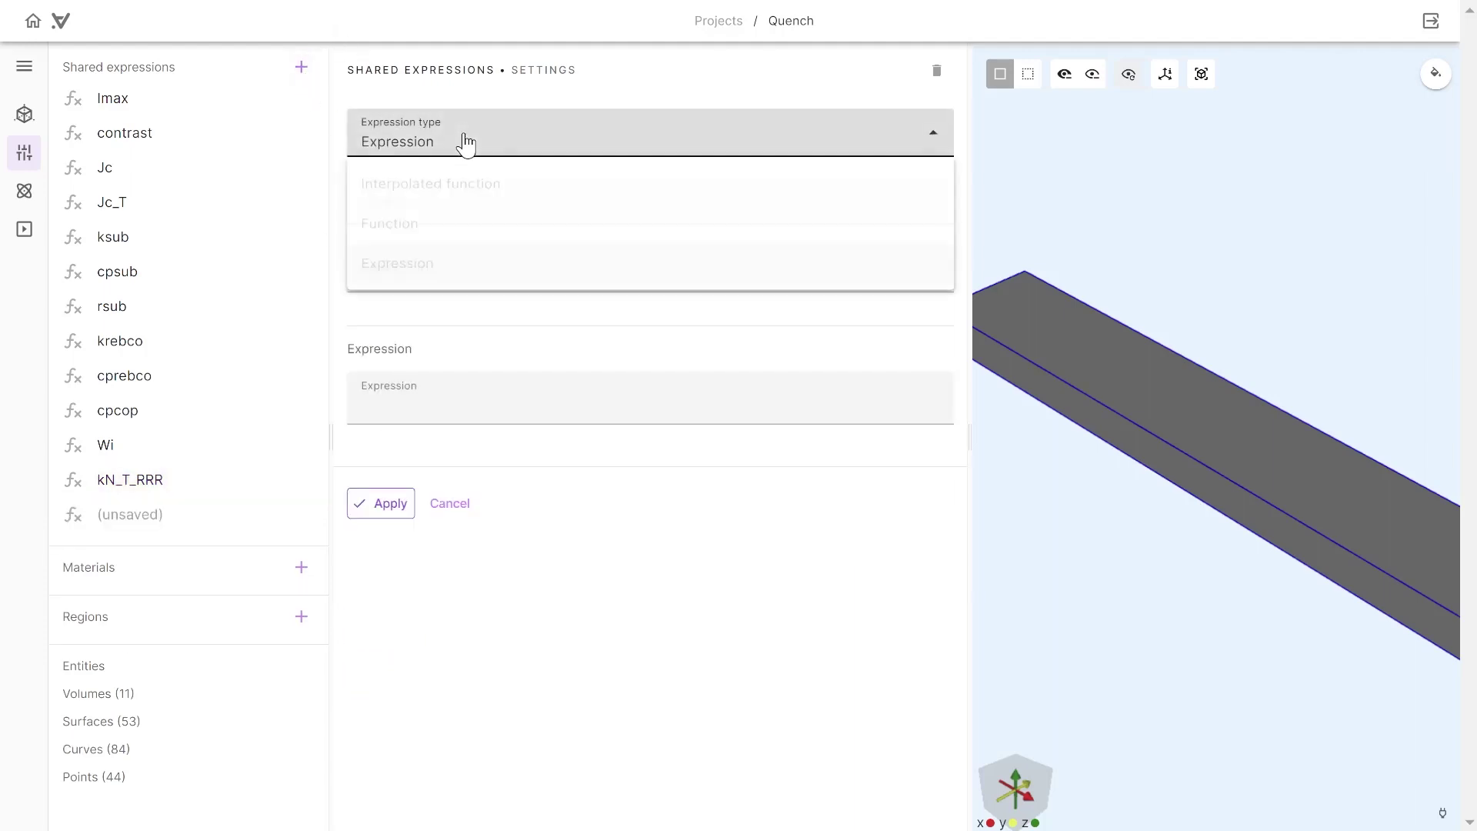
click(446, 227)
click(435, 218)
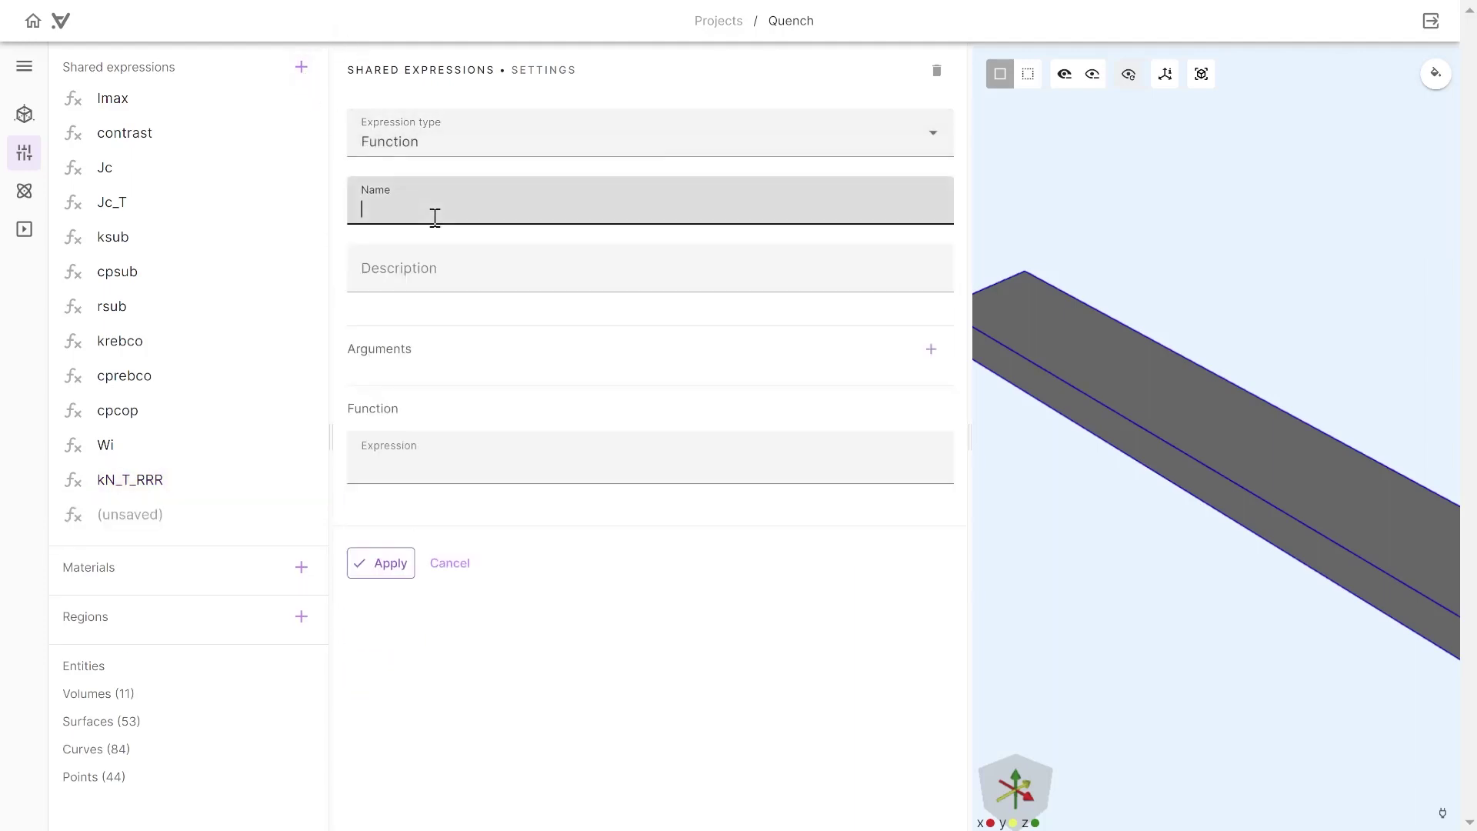
text(sigma_rebc)
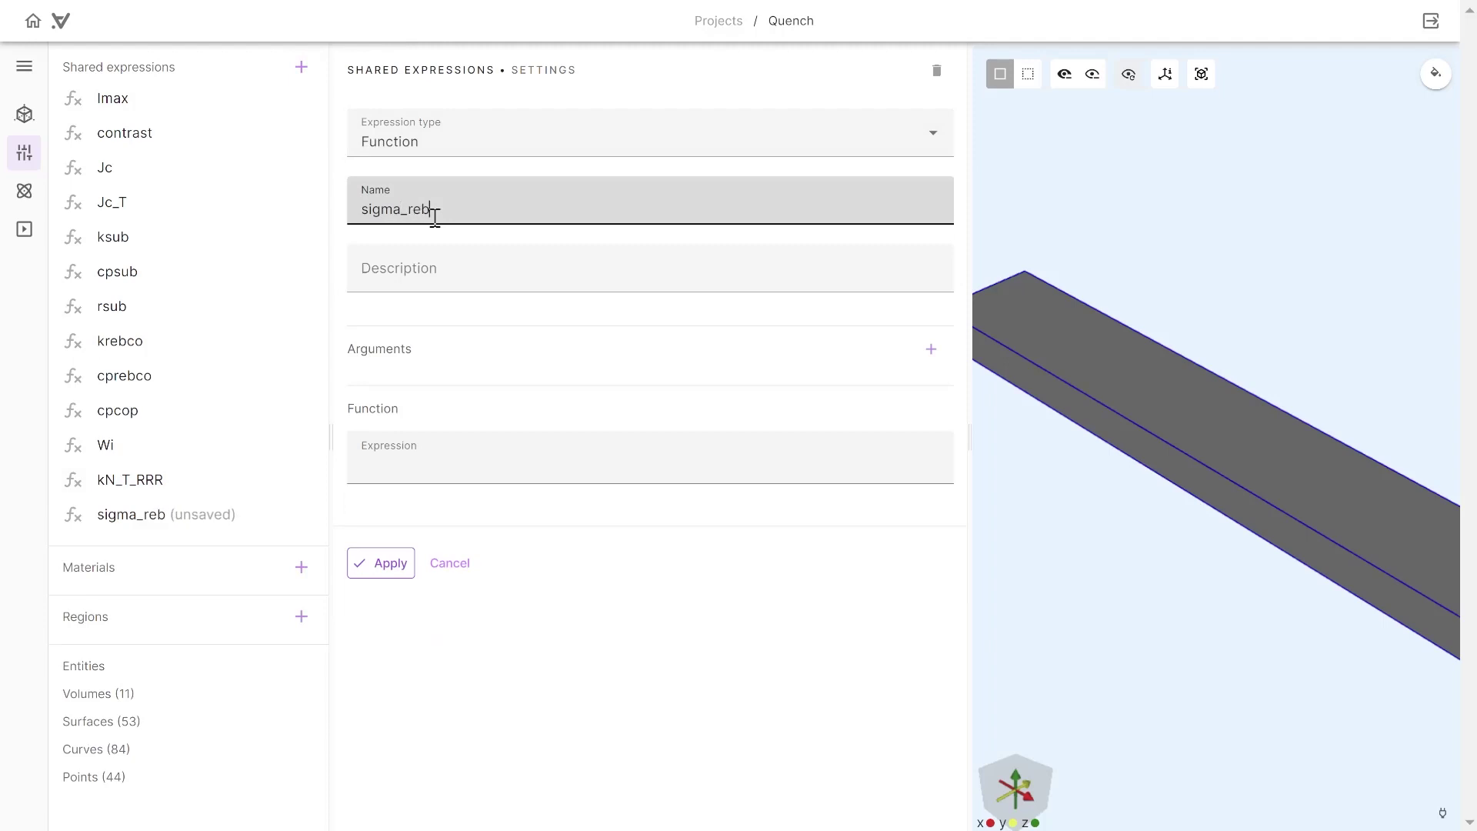
text(o)
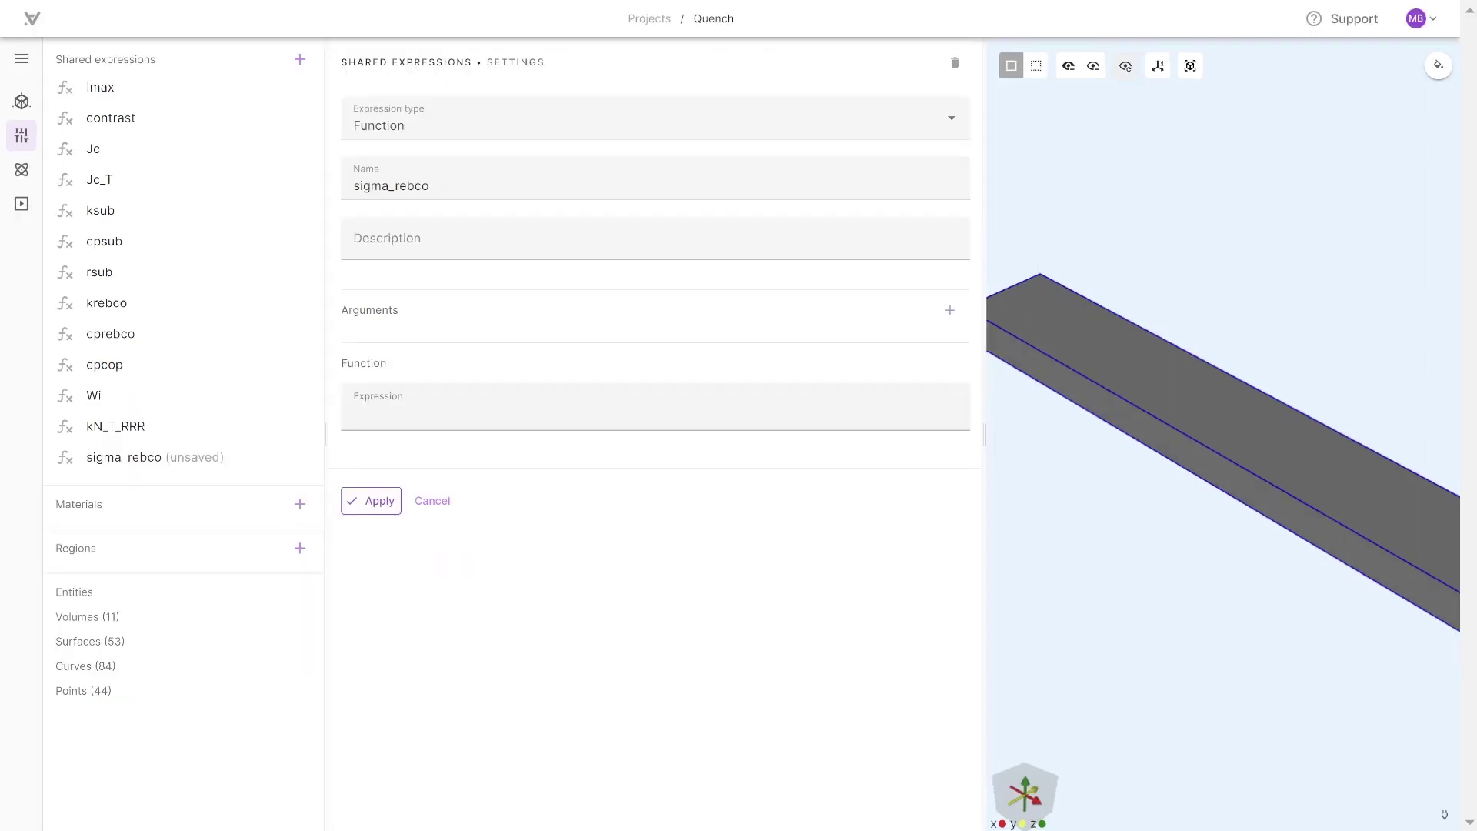
Add two arguments to the sigma_rebco function, named T and j.
click(951, 310)
click(767, 352)
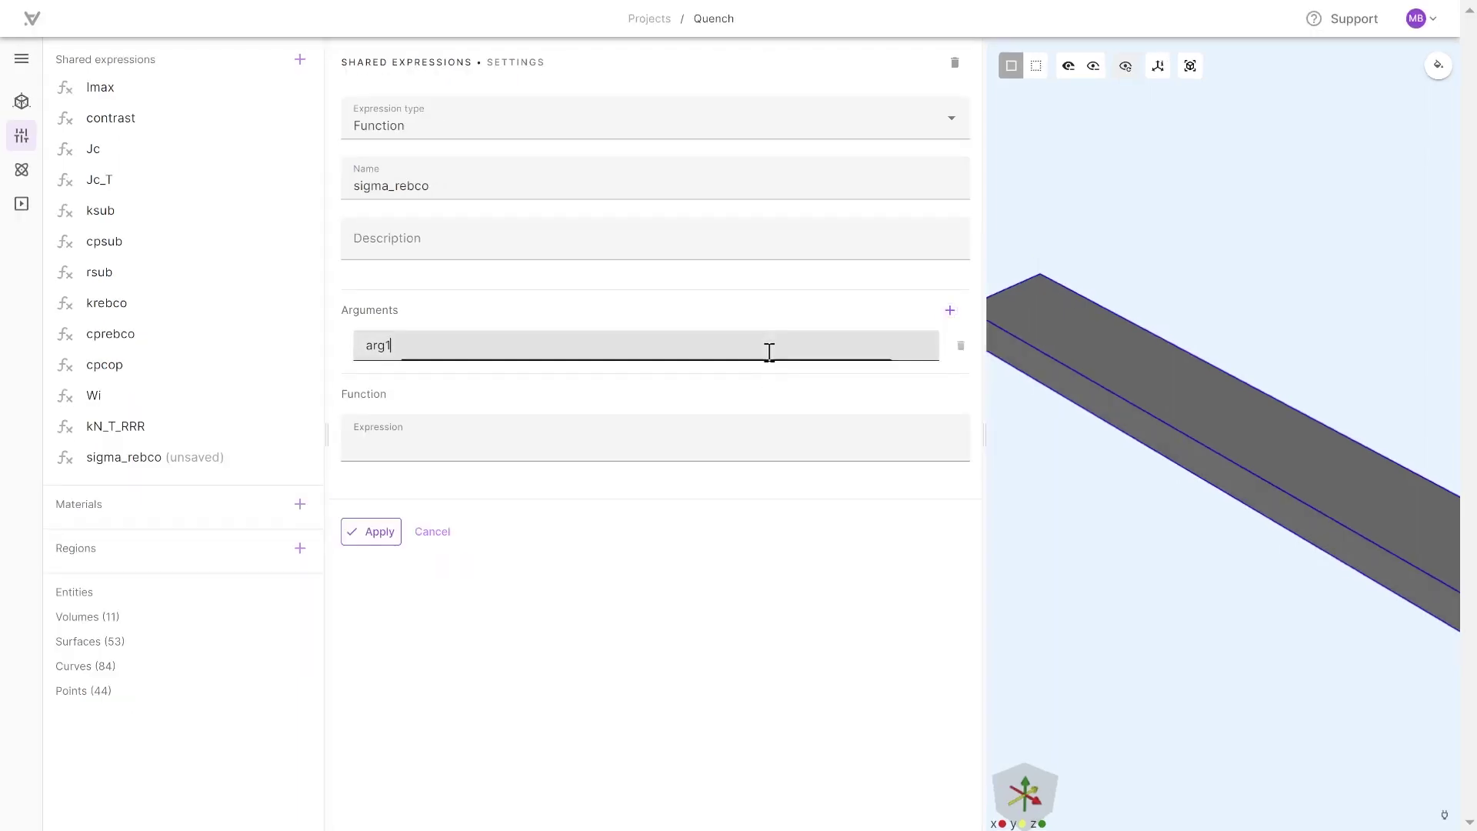
key(BackSpace)
key(BackSpace)
key(BackSpace)
text(T)
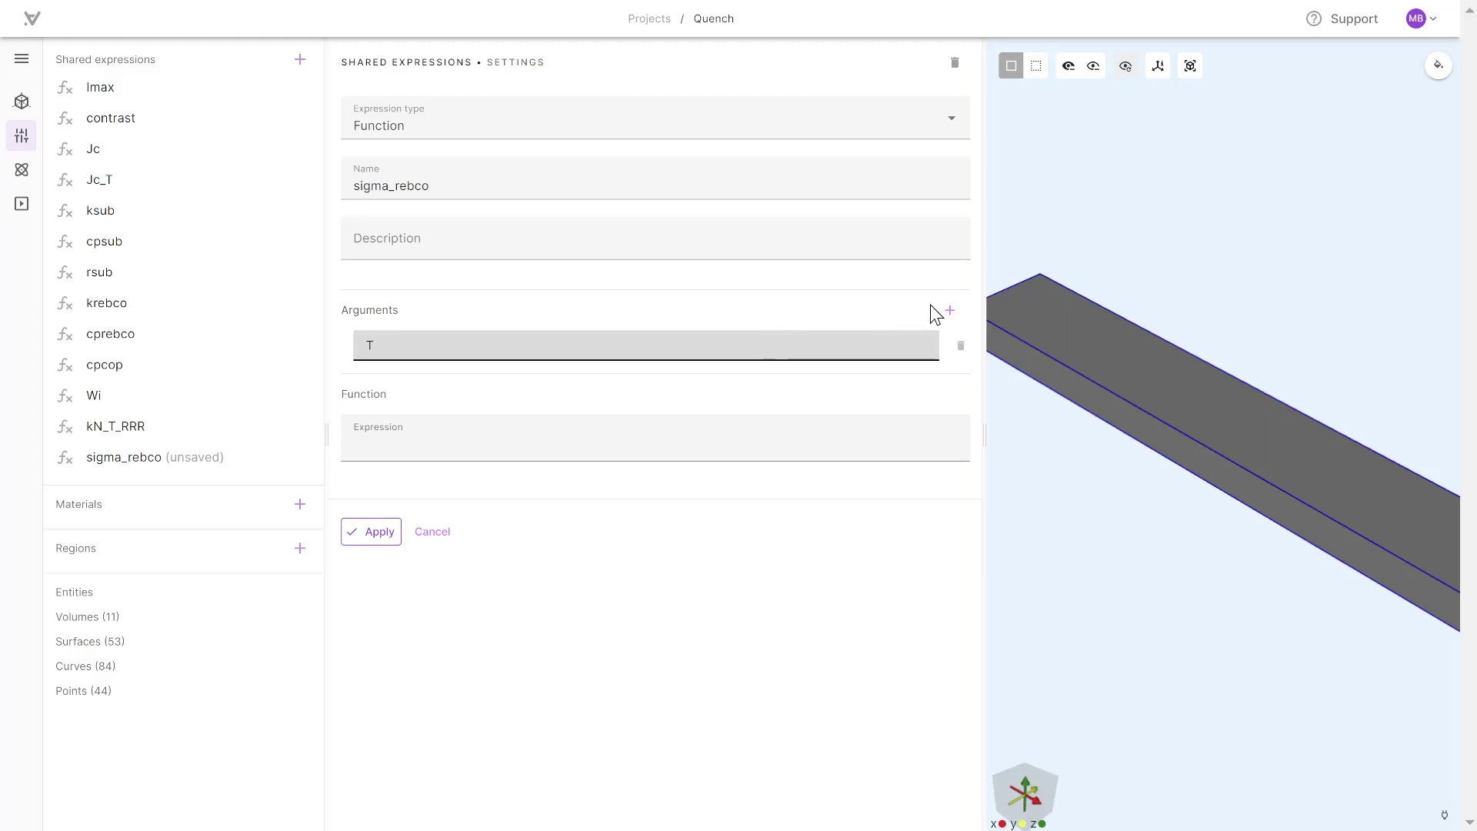
click(951, 311)
click(501, 382)
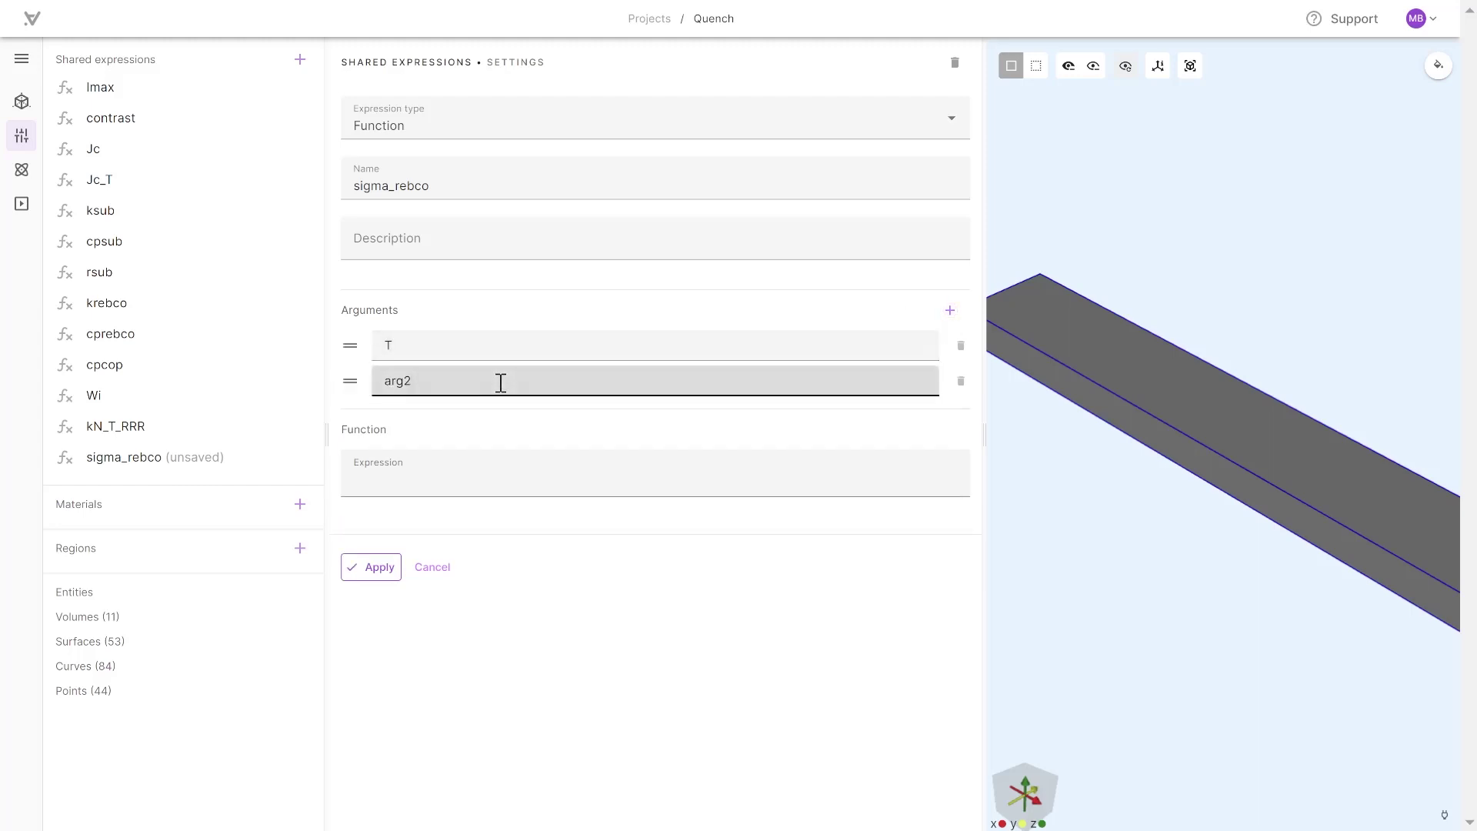
Define sigma_rebco as max(min(Jc_T(T) / 1e-4 * pow(norm(j)/Jc_T(T), 1.0-20.0),1e15),1e6) and apply it.
click(473, 482)
text(max(min(Jc_T(T) / 1e-4 * pow(norm(j)/Jc_T(T), 1.0-20.0),1e15),1e6))
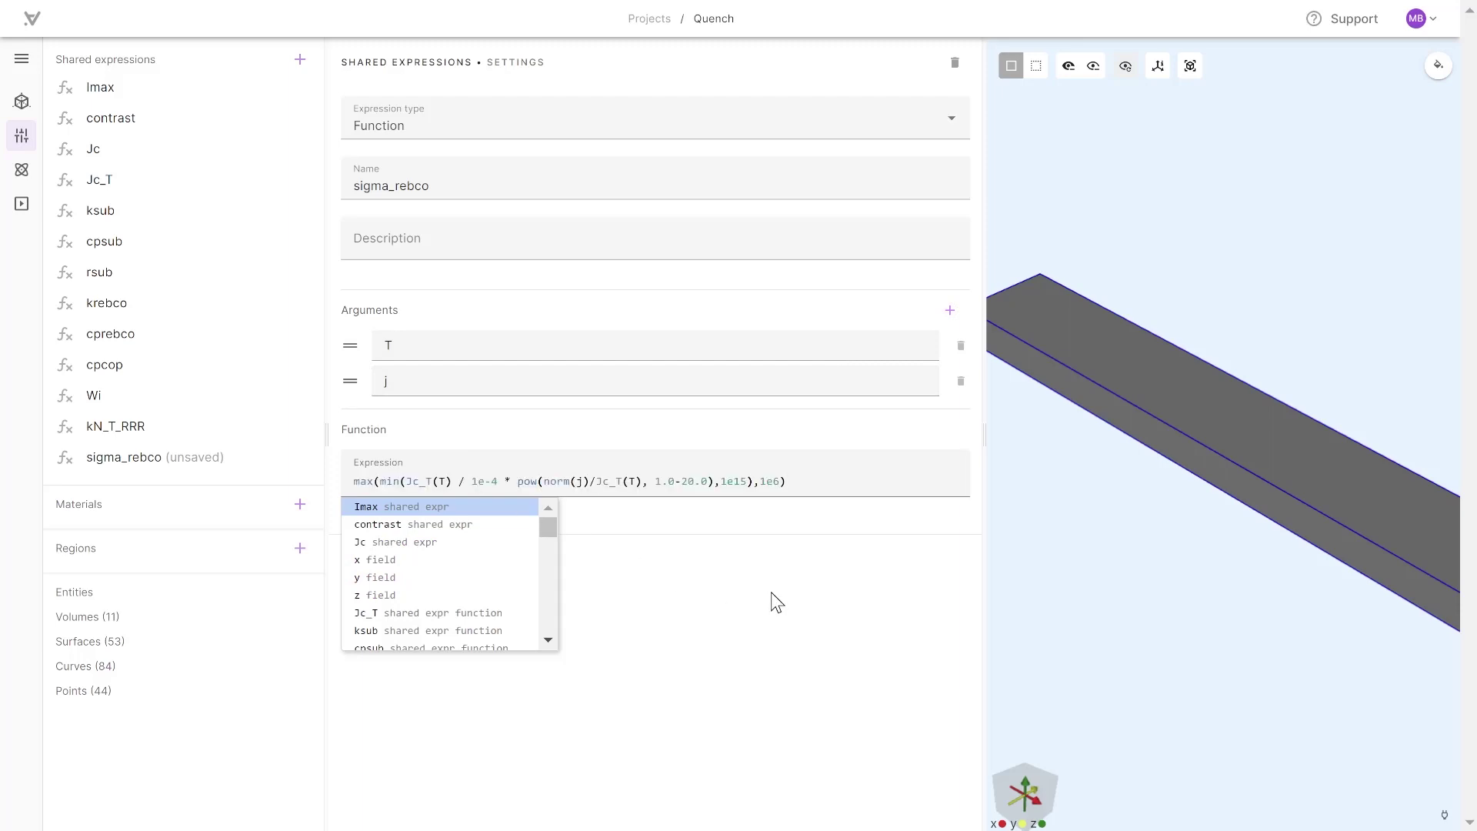
click(766, 588)
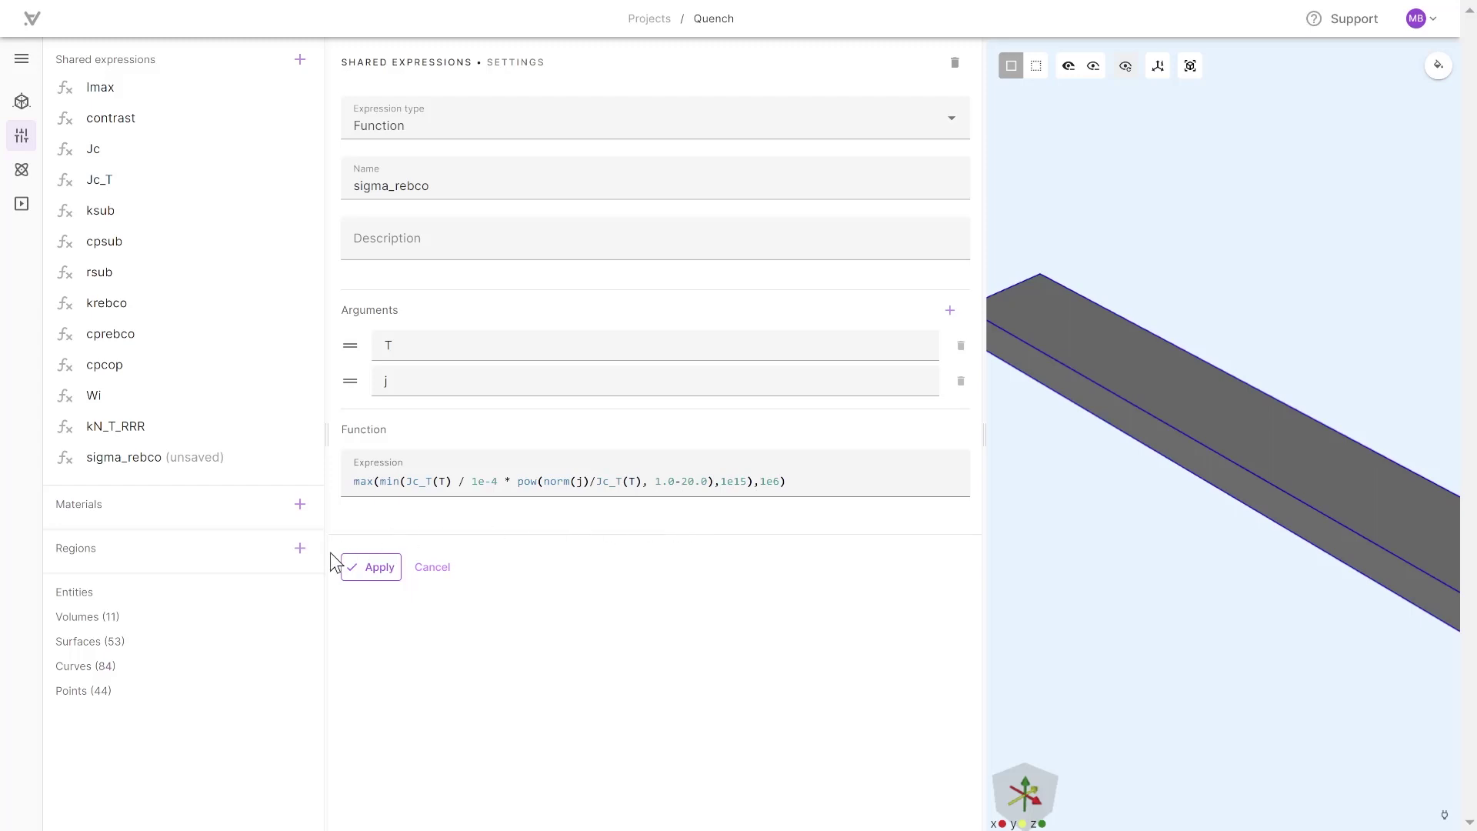
click(370, 567)
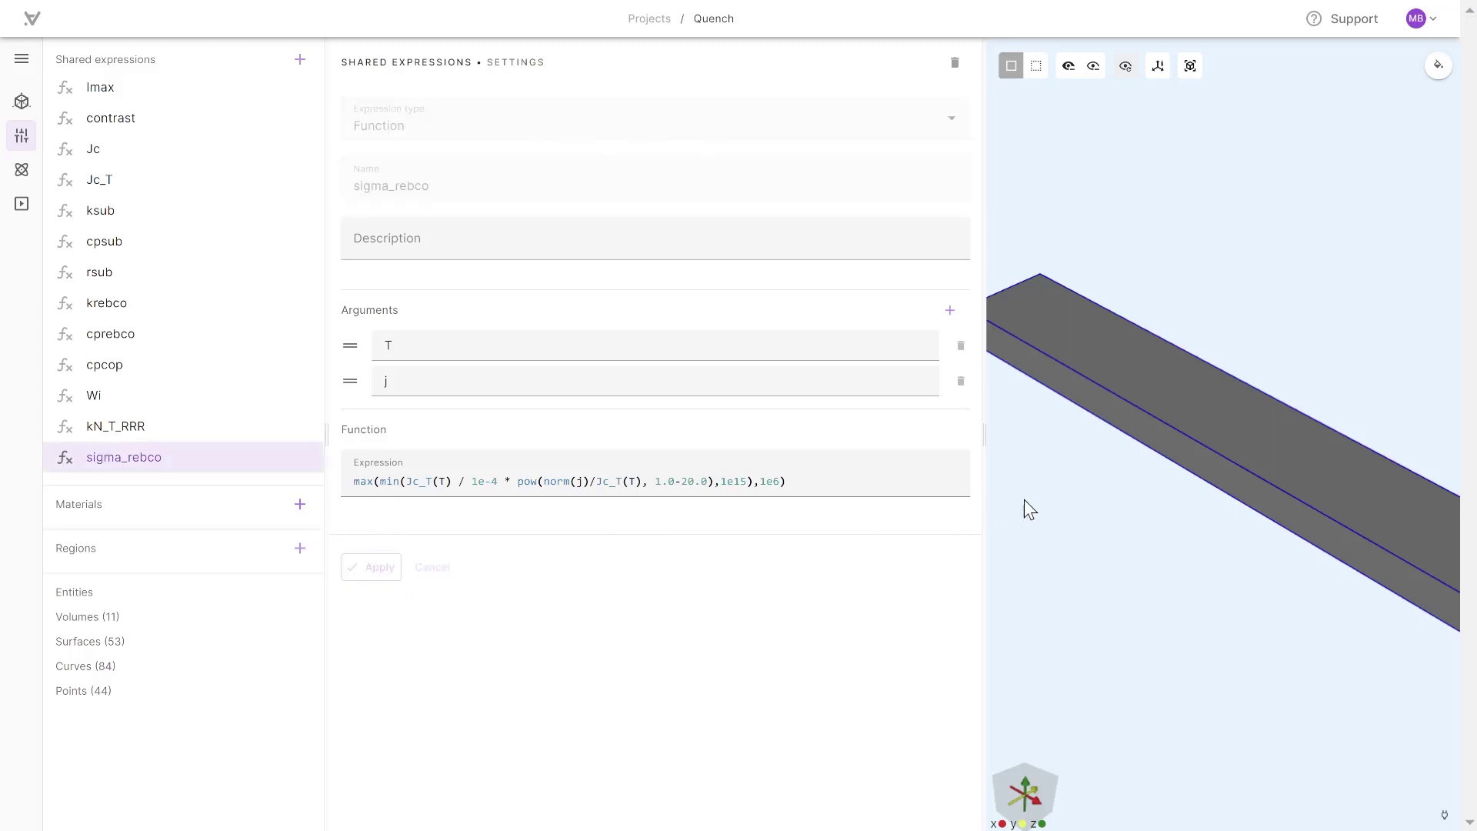
Add the predefined Air material to the project.
drag(985, 436, 531, 435)
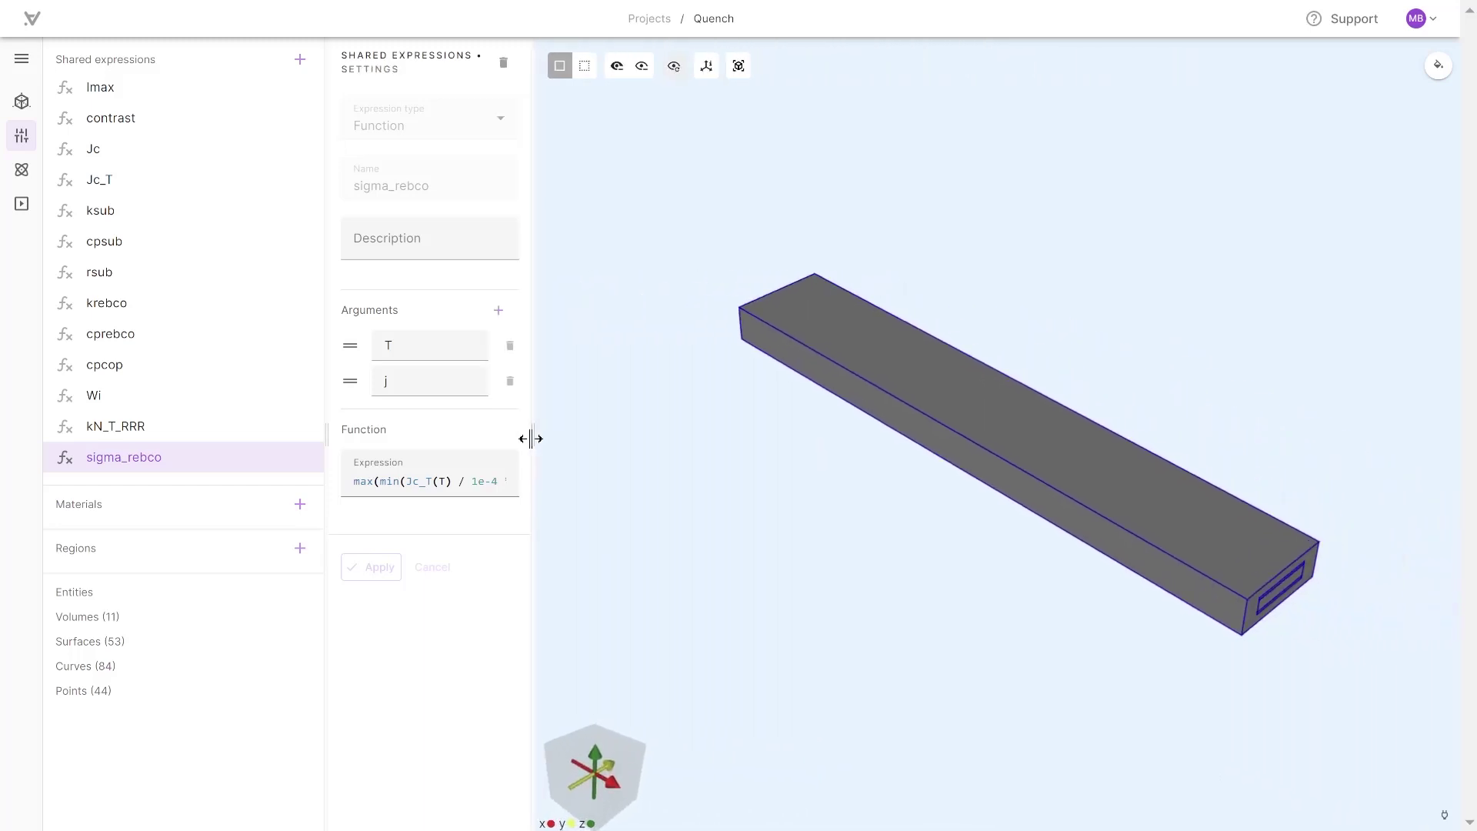
click(300, 505)
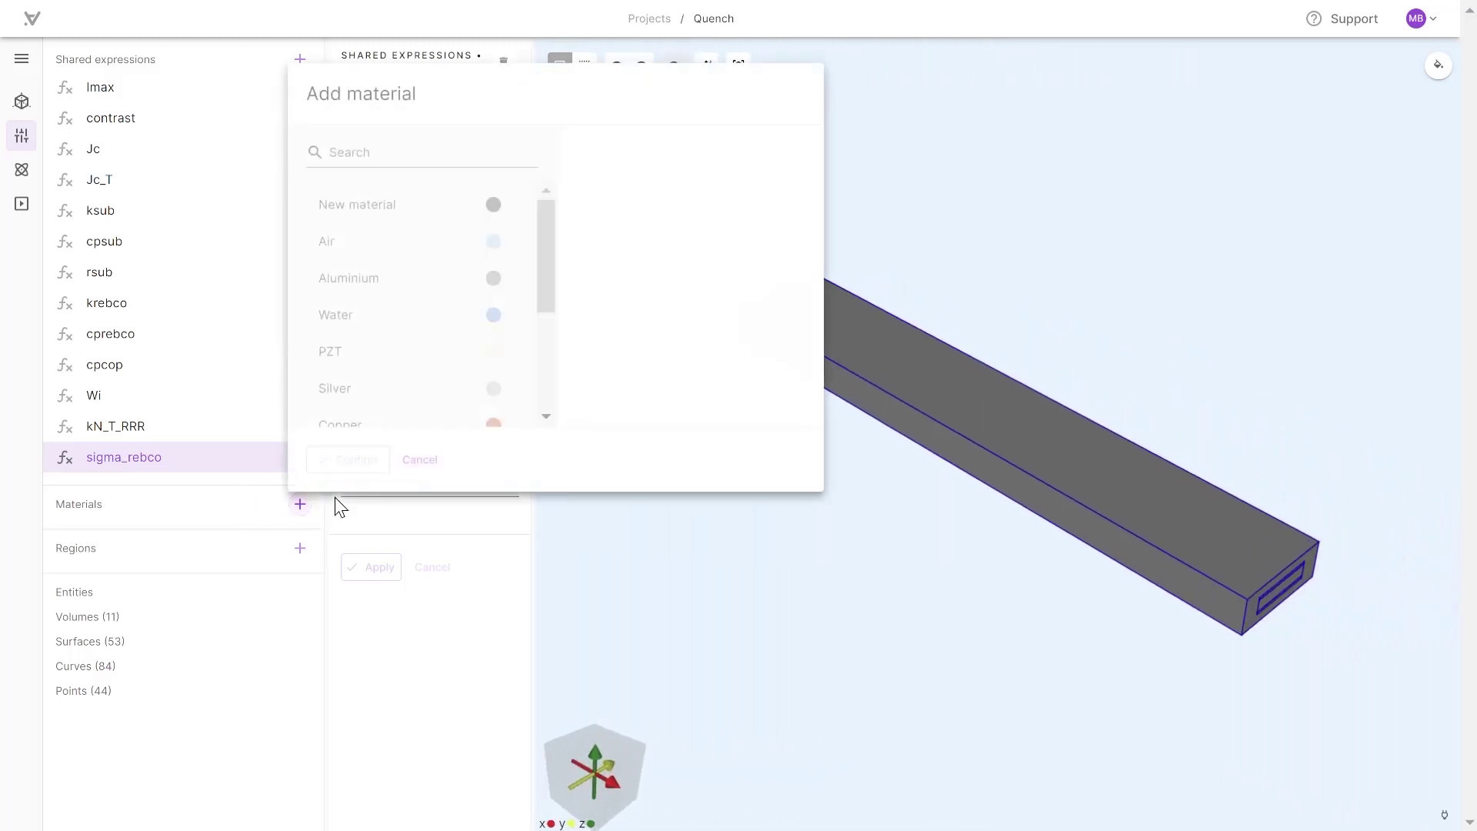
click(374, 239)
click(369, 462)
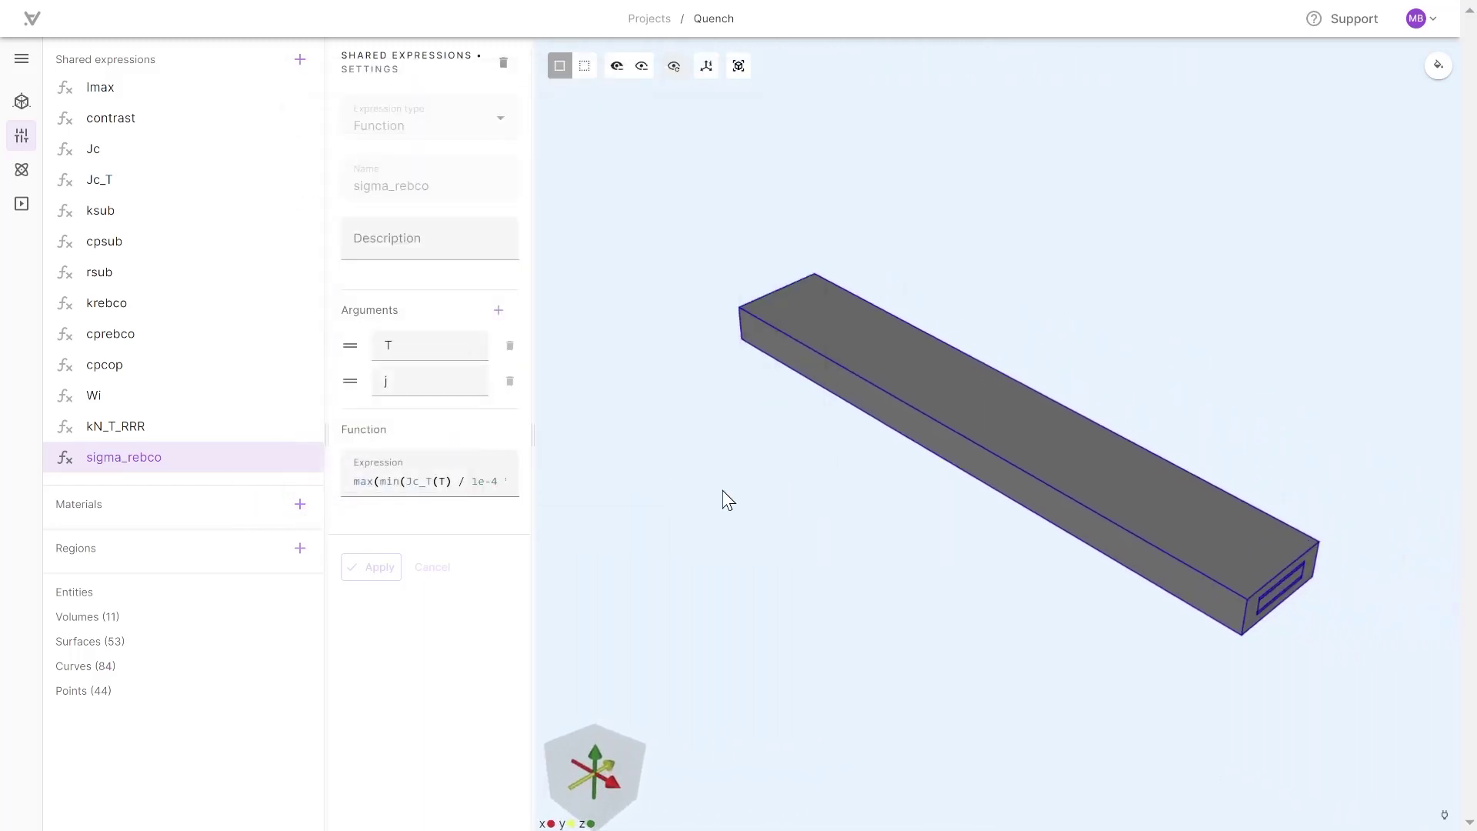
Assign the outer volume surrounding the tape as the Air material's target and apply it.
drag(1166, 544, 895, 478)
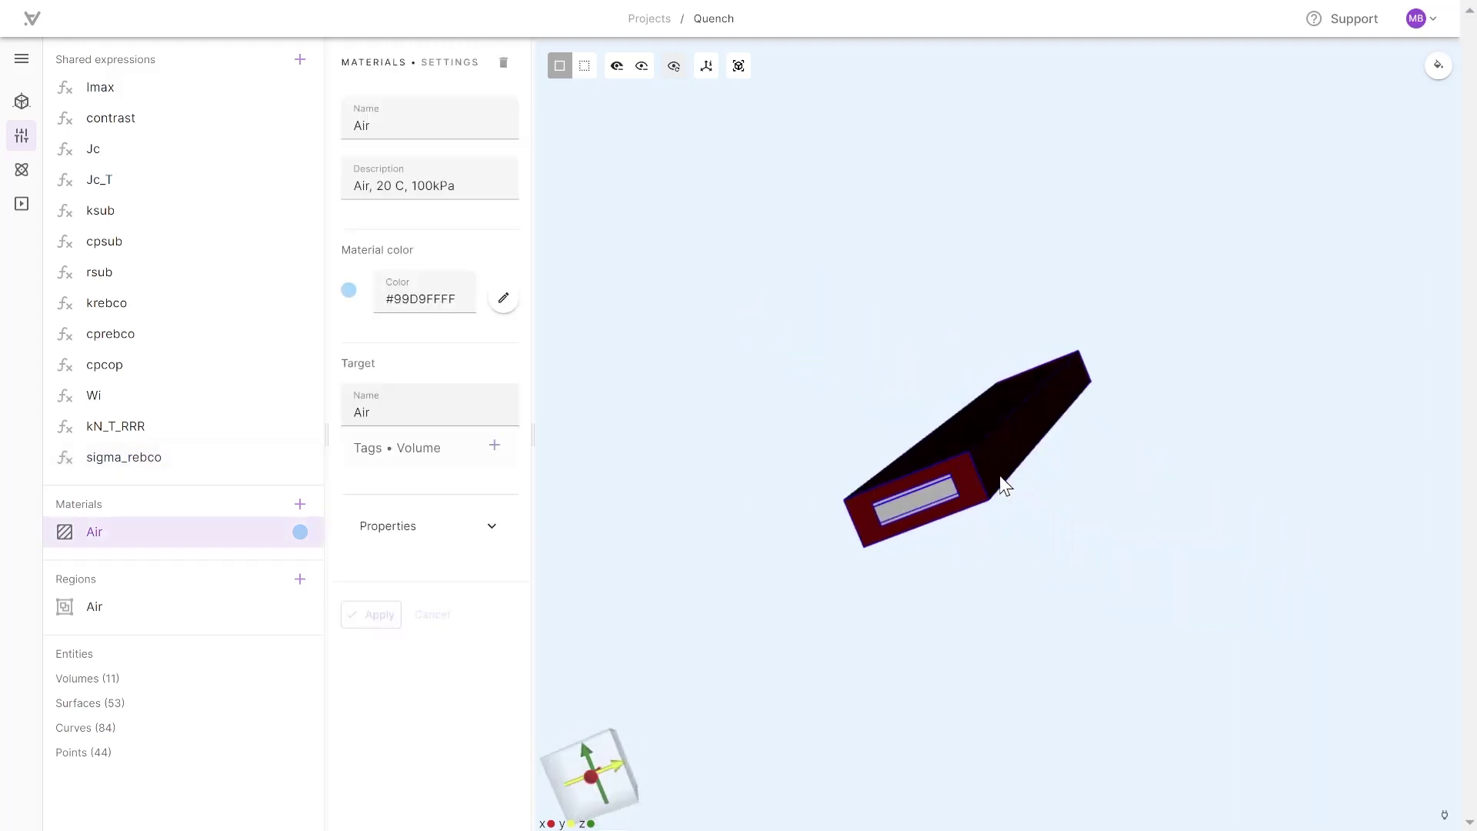
click(978, 482)
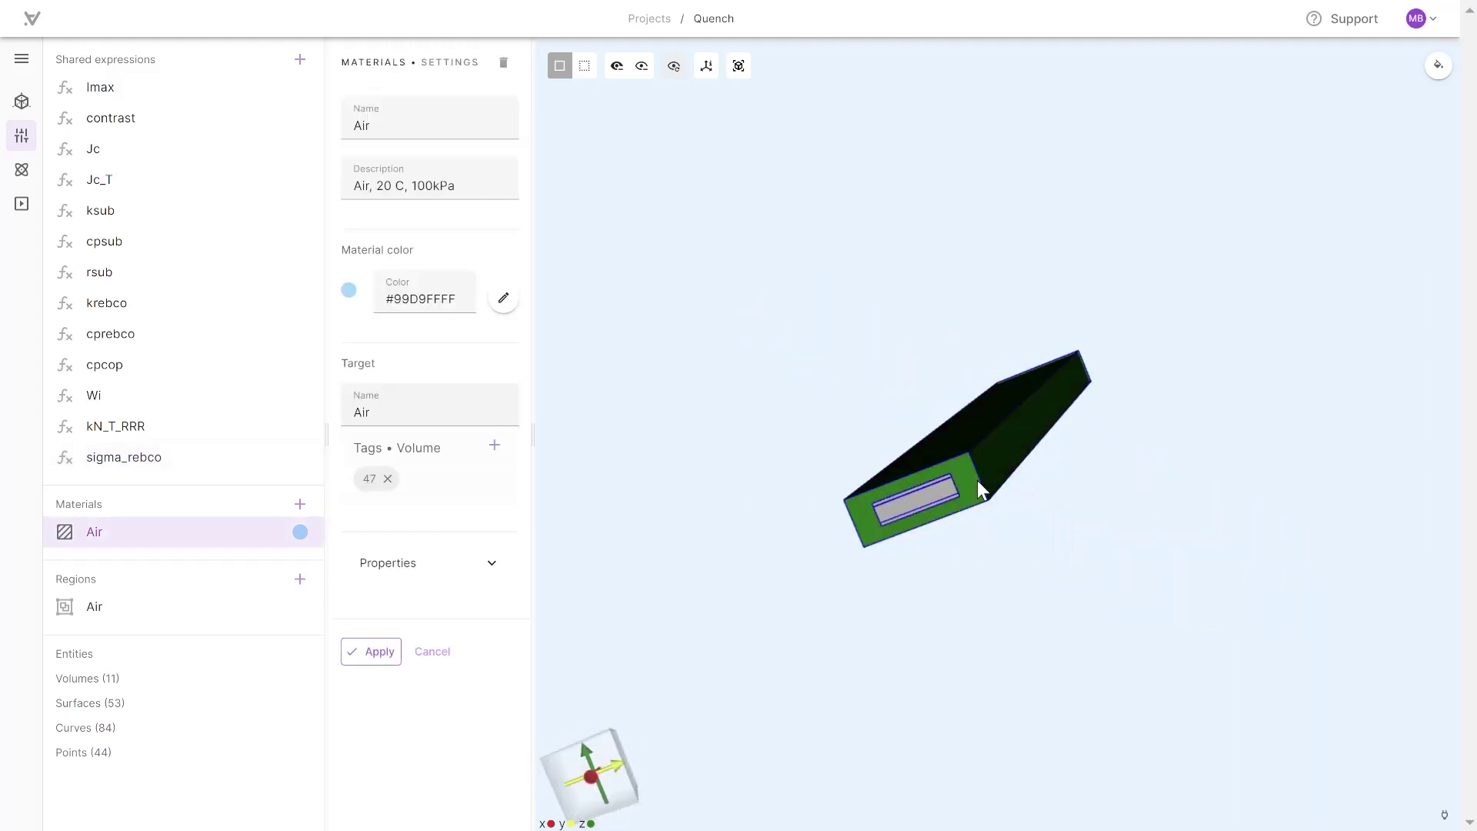
click(367, 651)
Add the predefined Copper material and set its electric conductivity to 1e10 S/m.
click(300, 505)
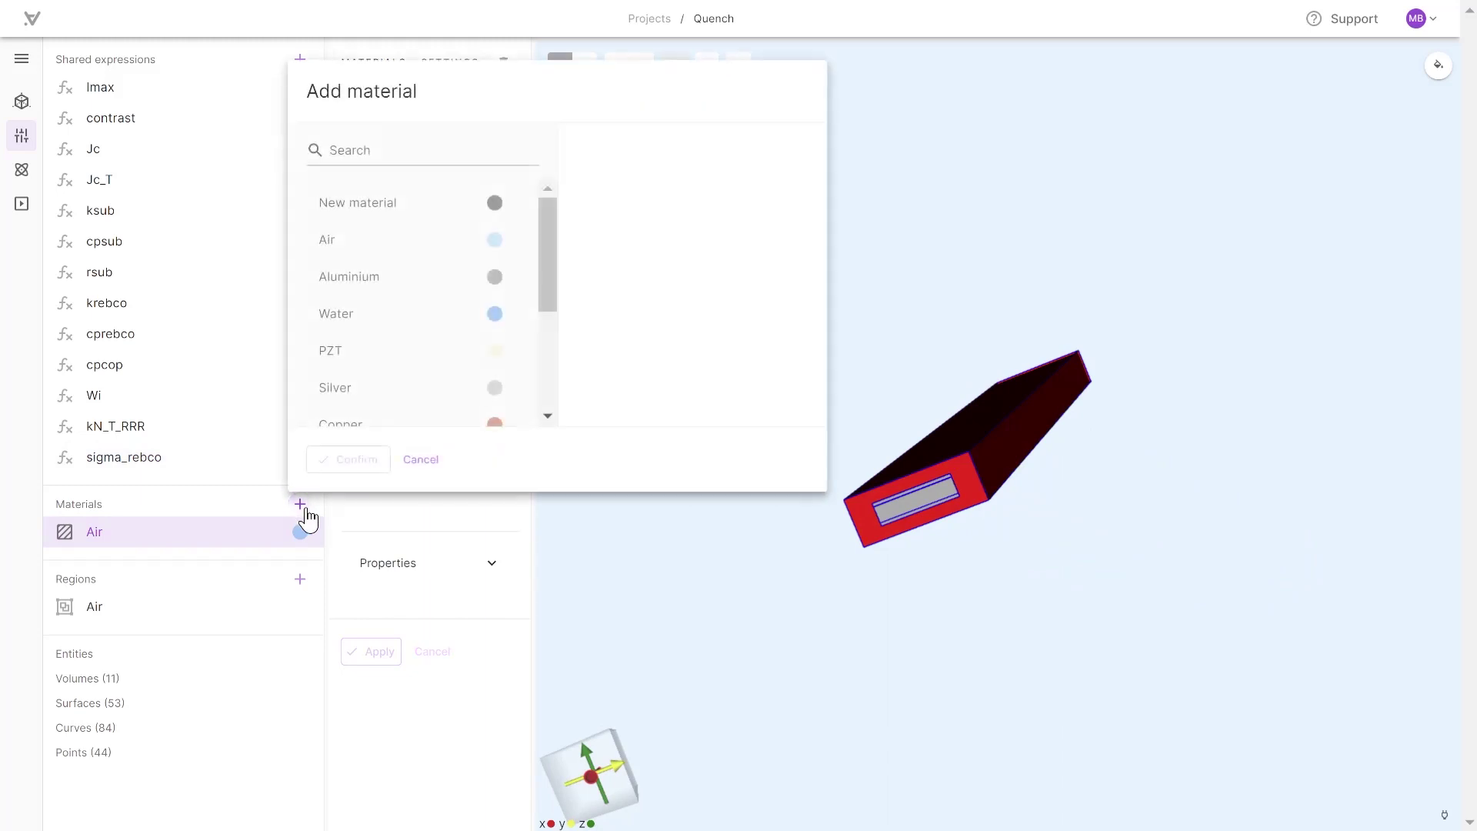
click(377, 423)
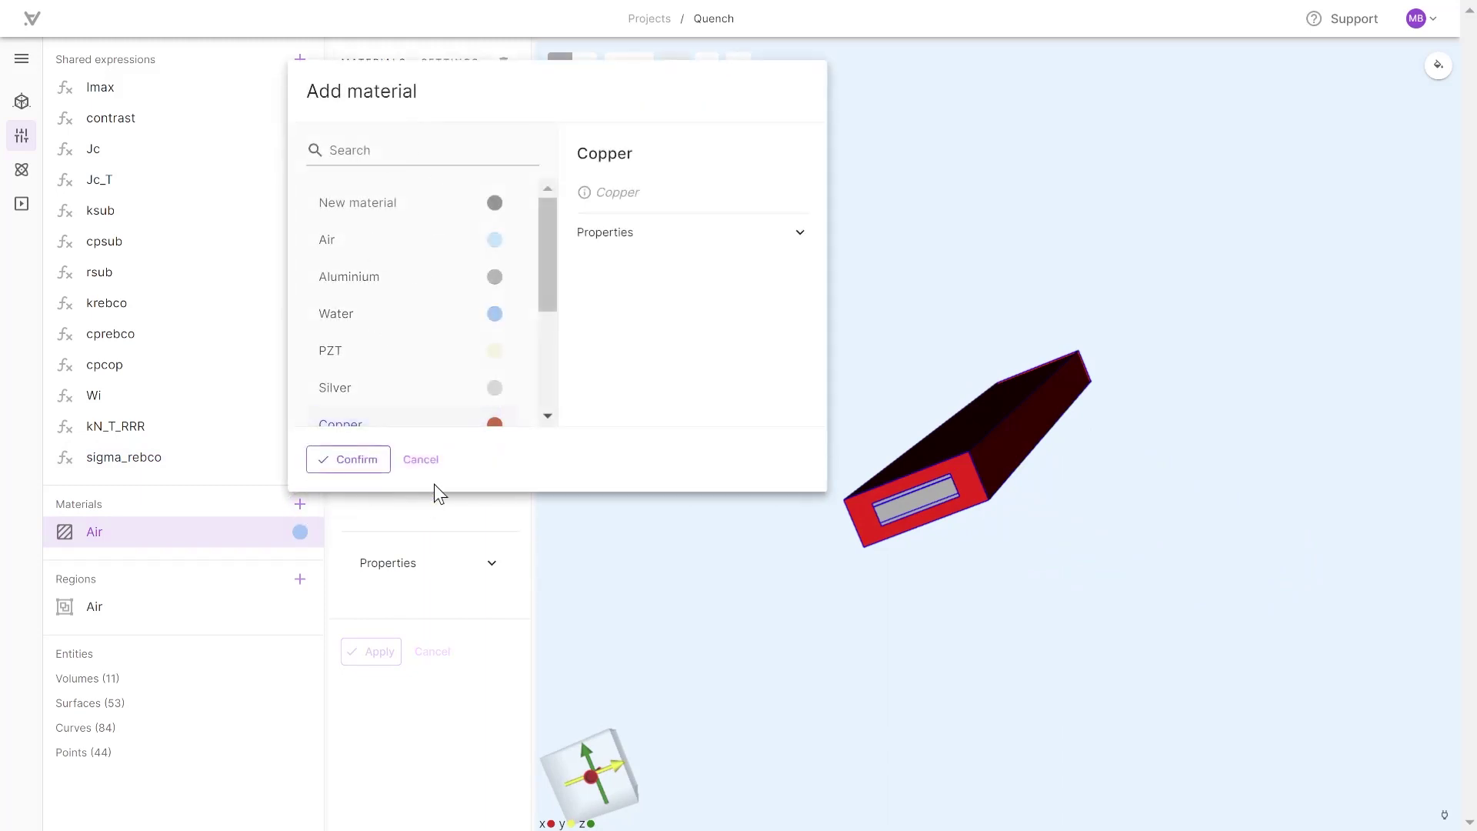
click(362, 470)
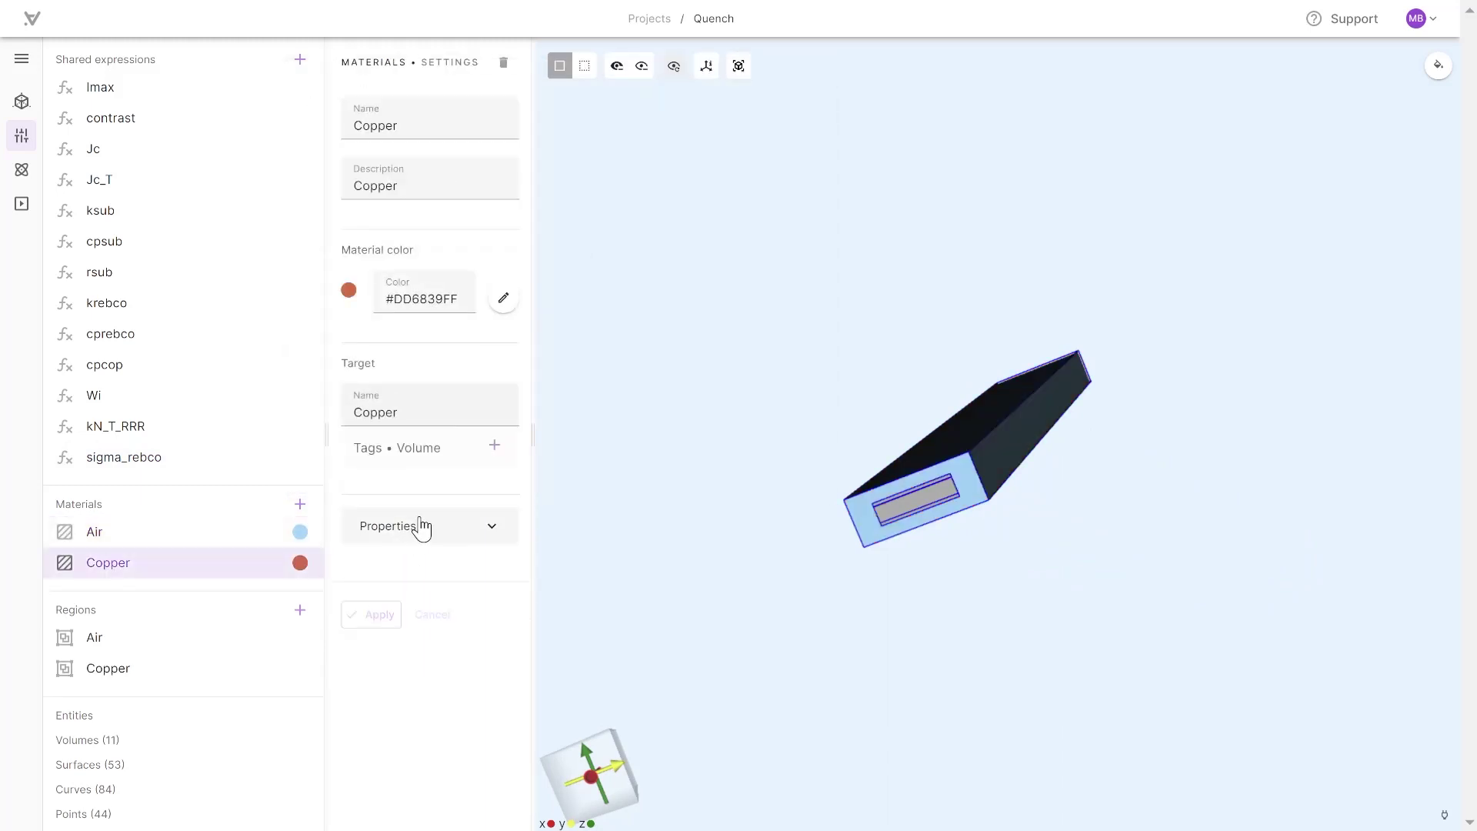
click(501, 537)
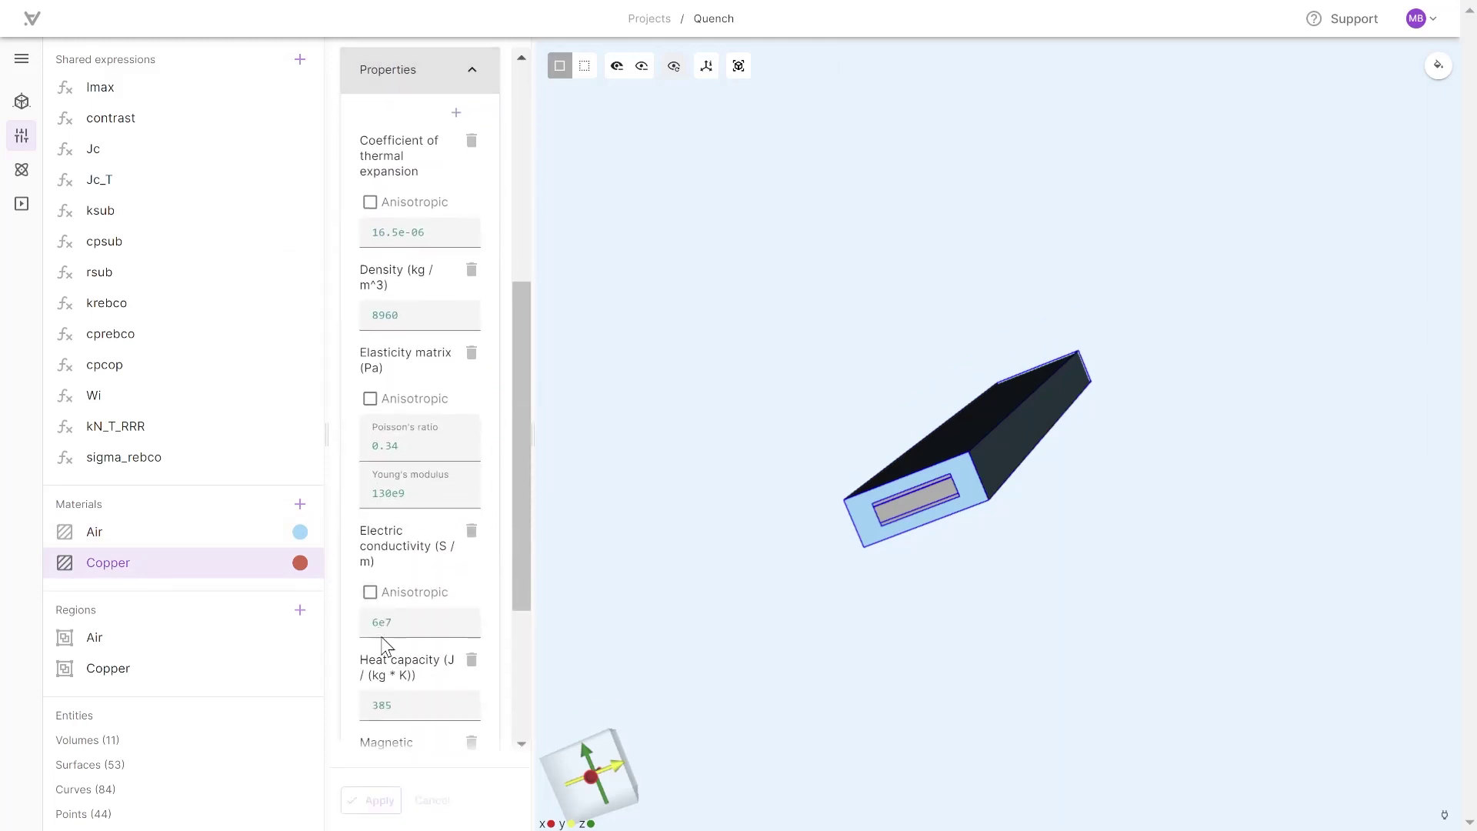
text(1e10)
Set Copper's heat capacity to the shared function cpcop(T).
scroll(425, 589, down, 3)
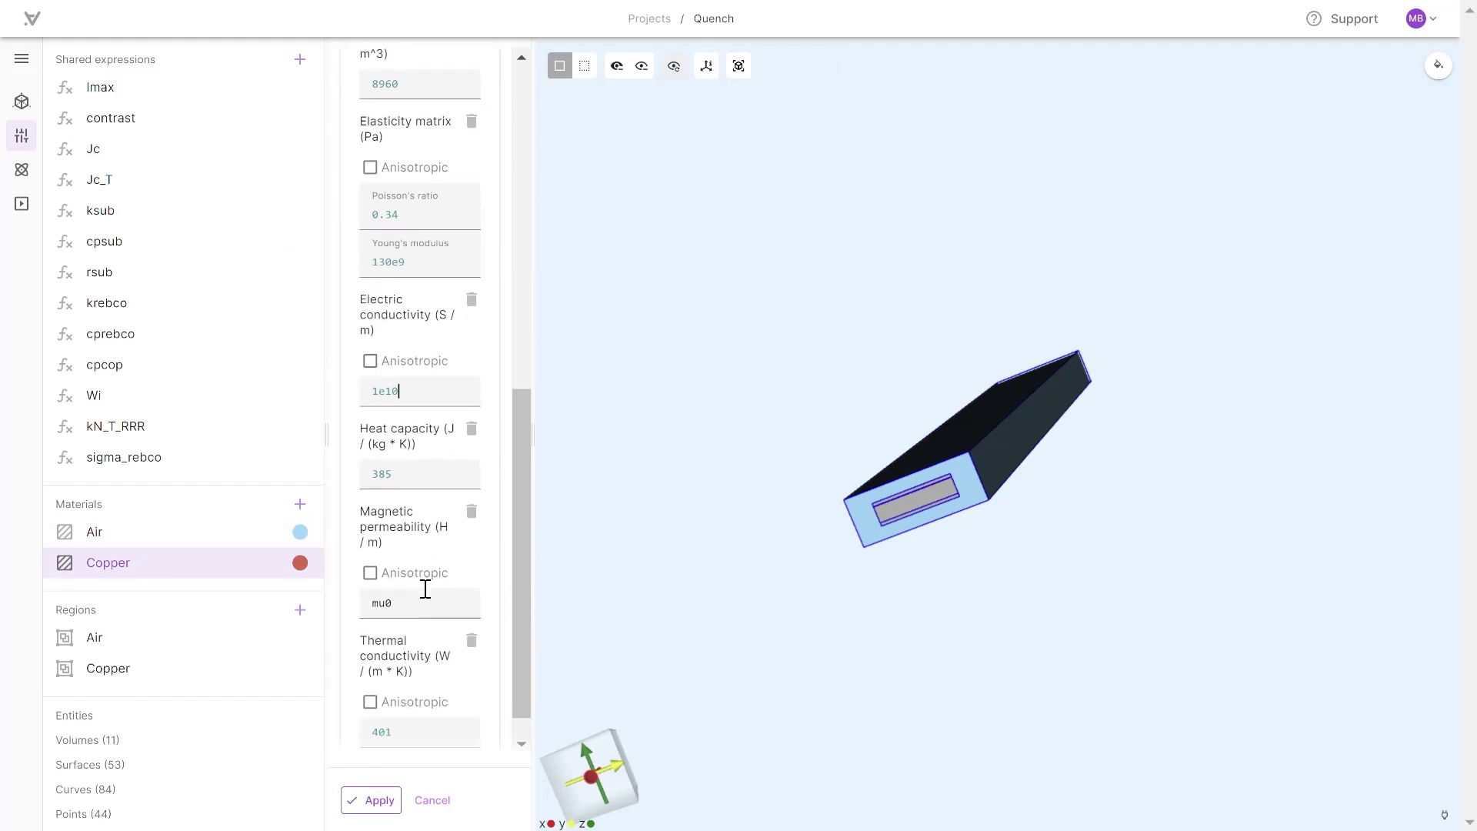
click(416, 478)
key(BackSpace)
key(BackSpace)
key(BackSpace)
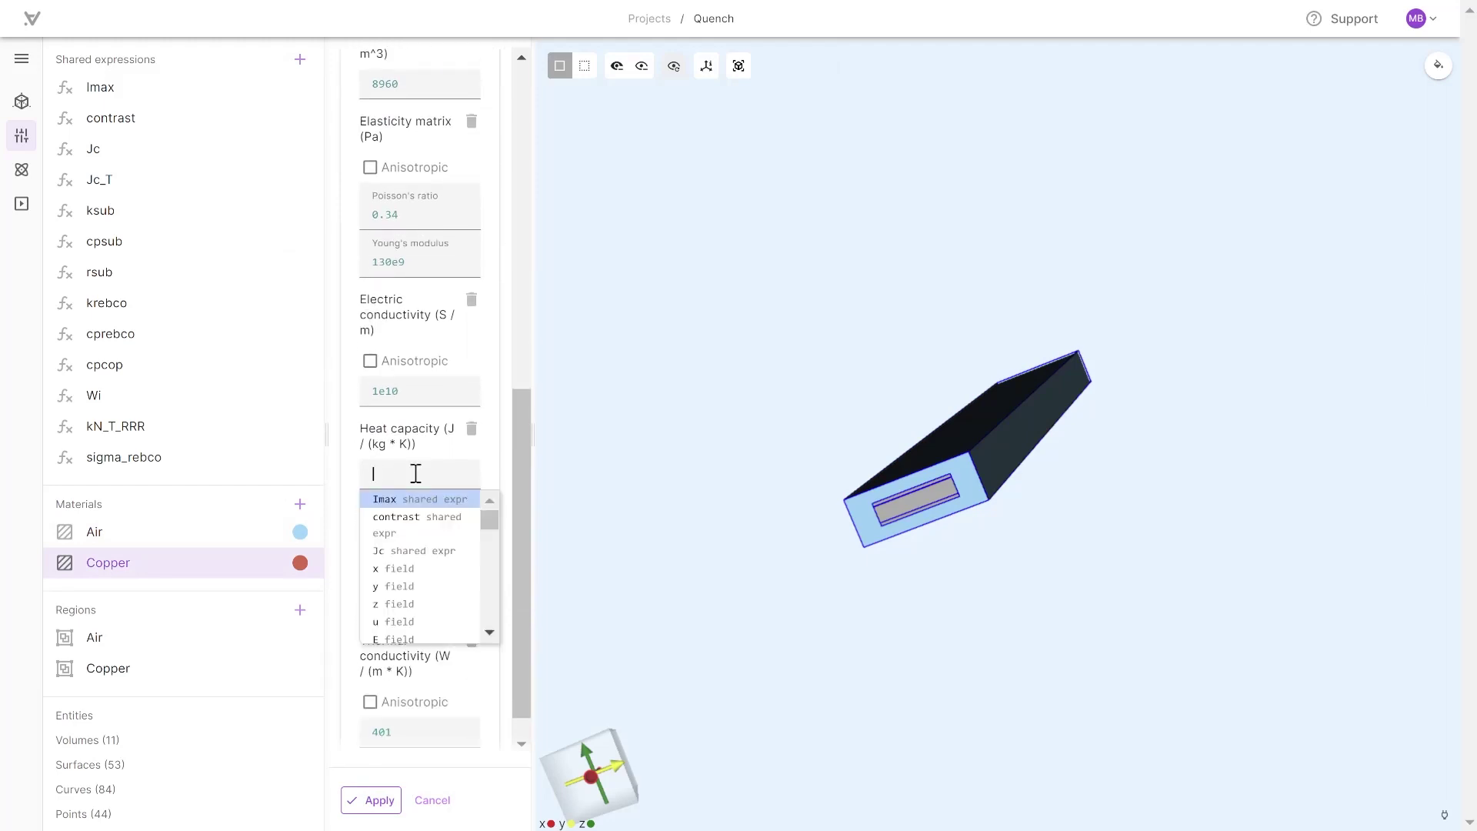
text(cpco)
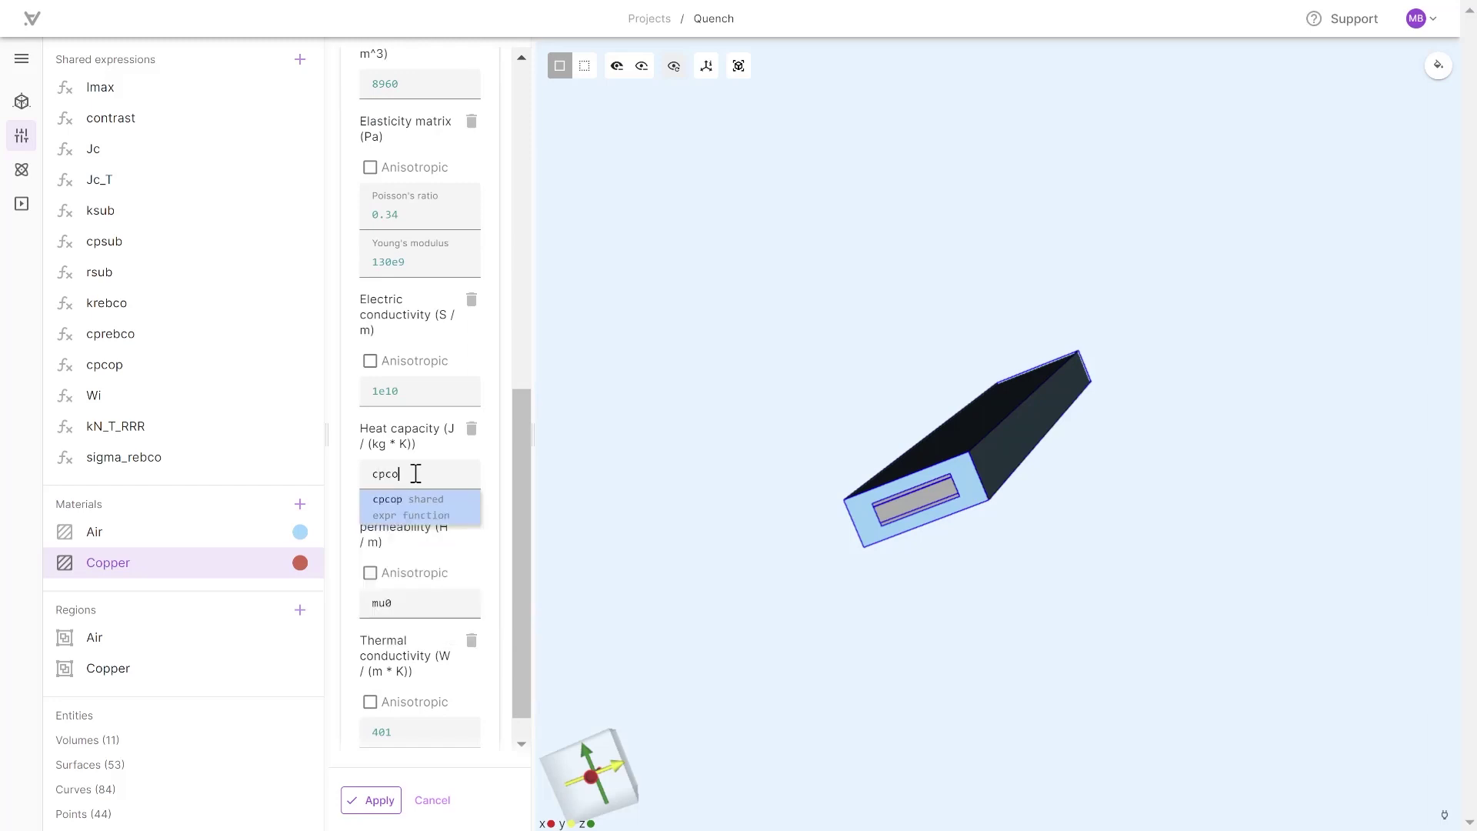
text(p(T))
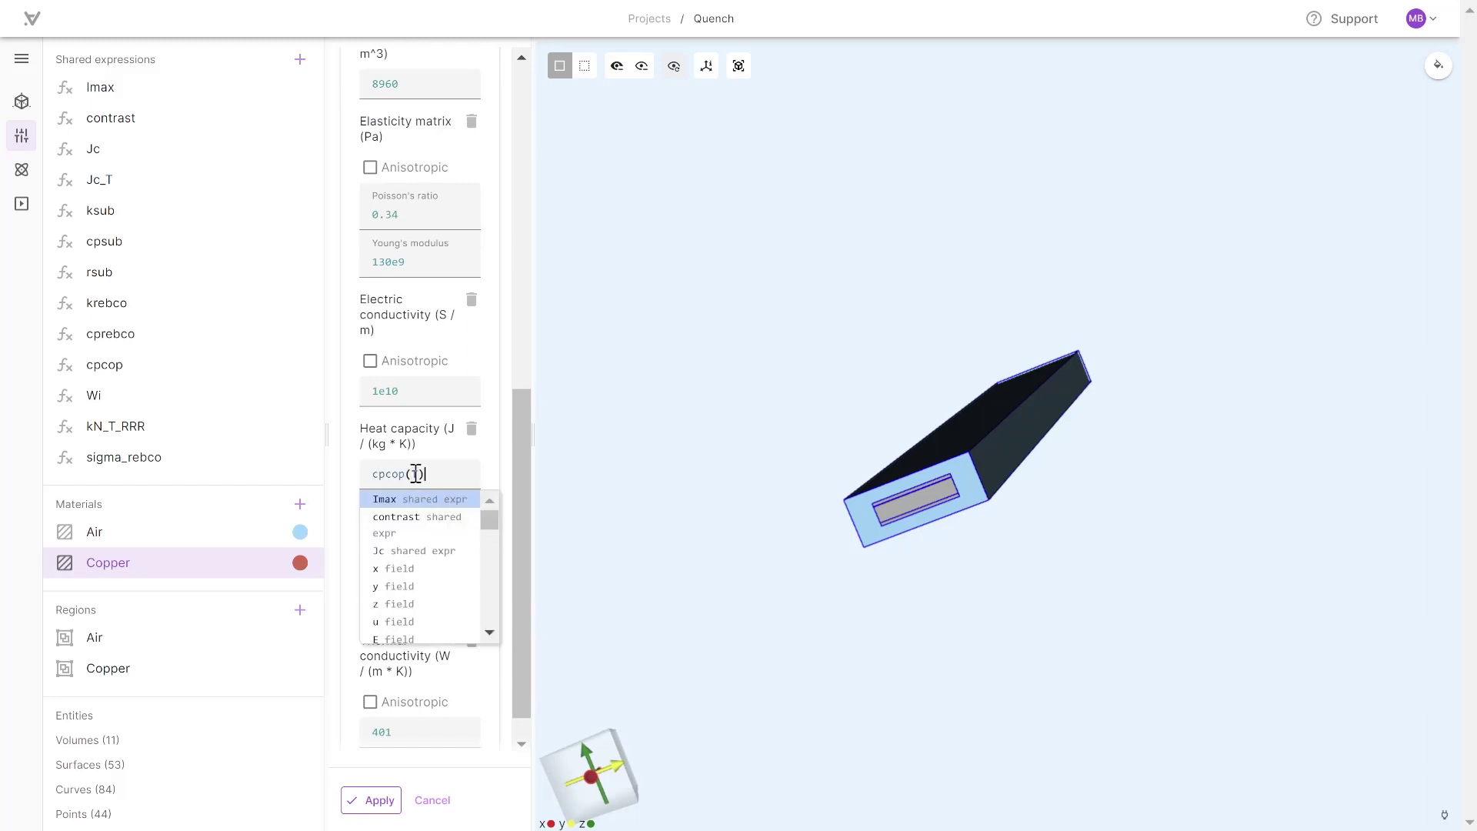
click(354, 473)
Set Copper's thermal conductivity to kN_T_RRR(T,10.0) and apply the material changes.
scroll(354, 473, down, 1)
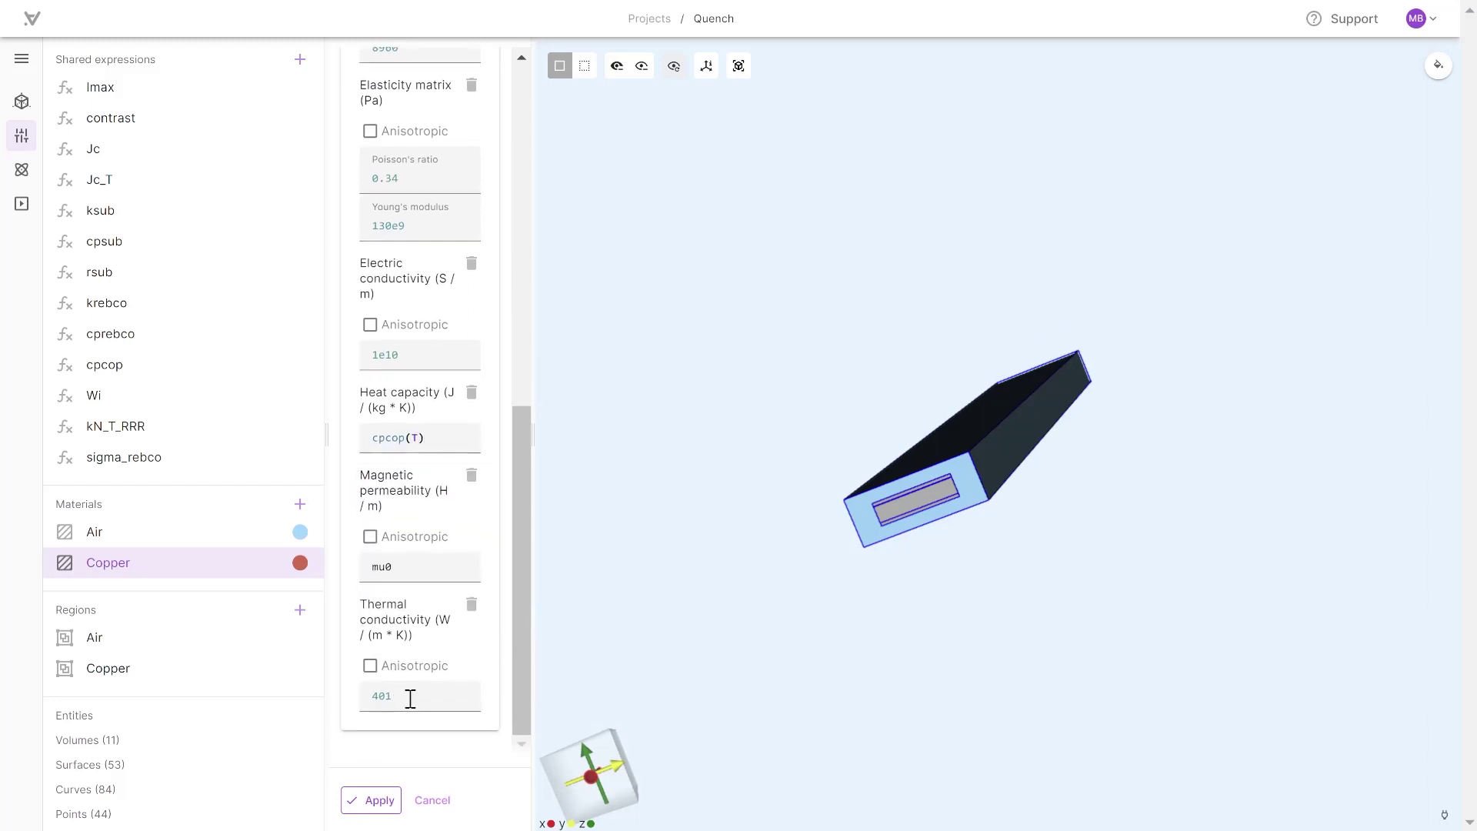
text(k)
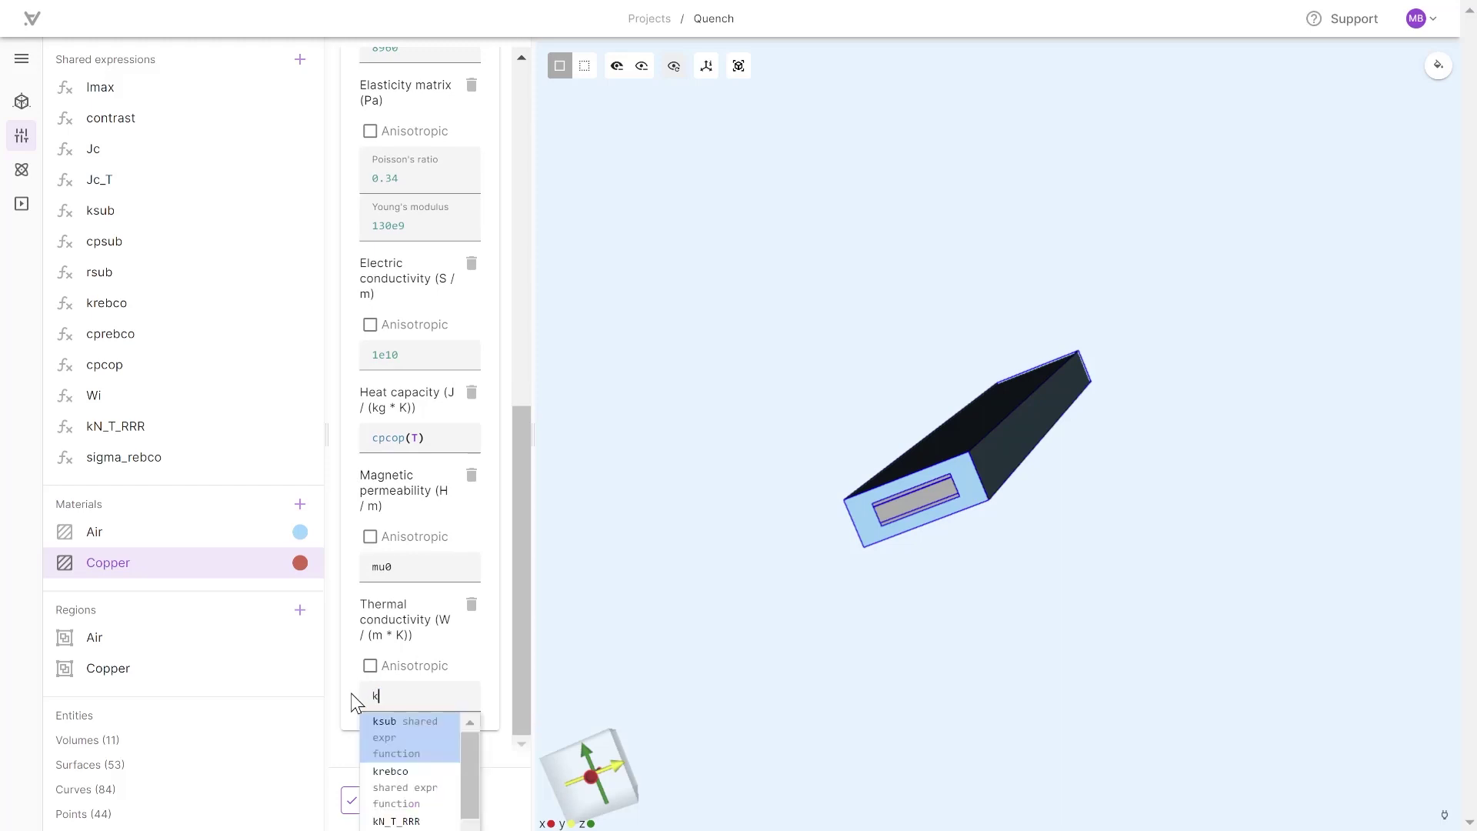
text(N_T_RR)
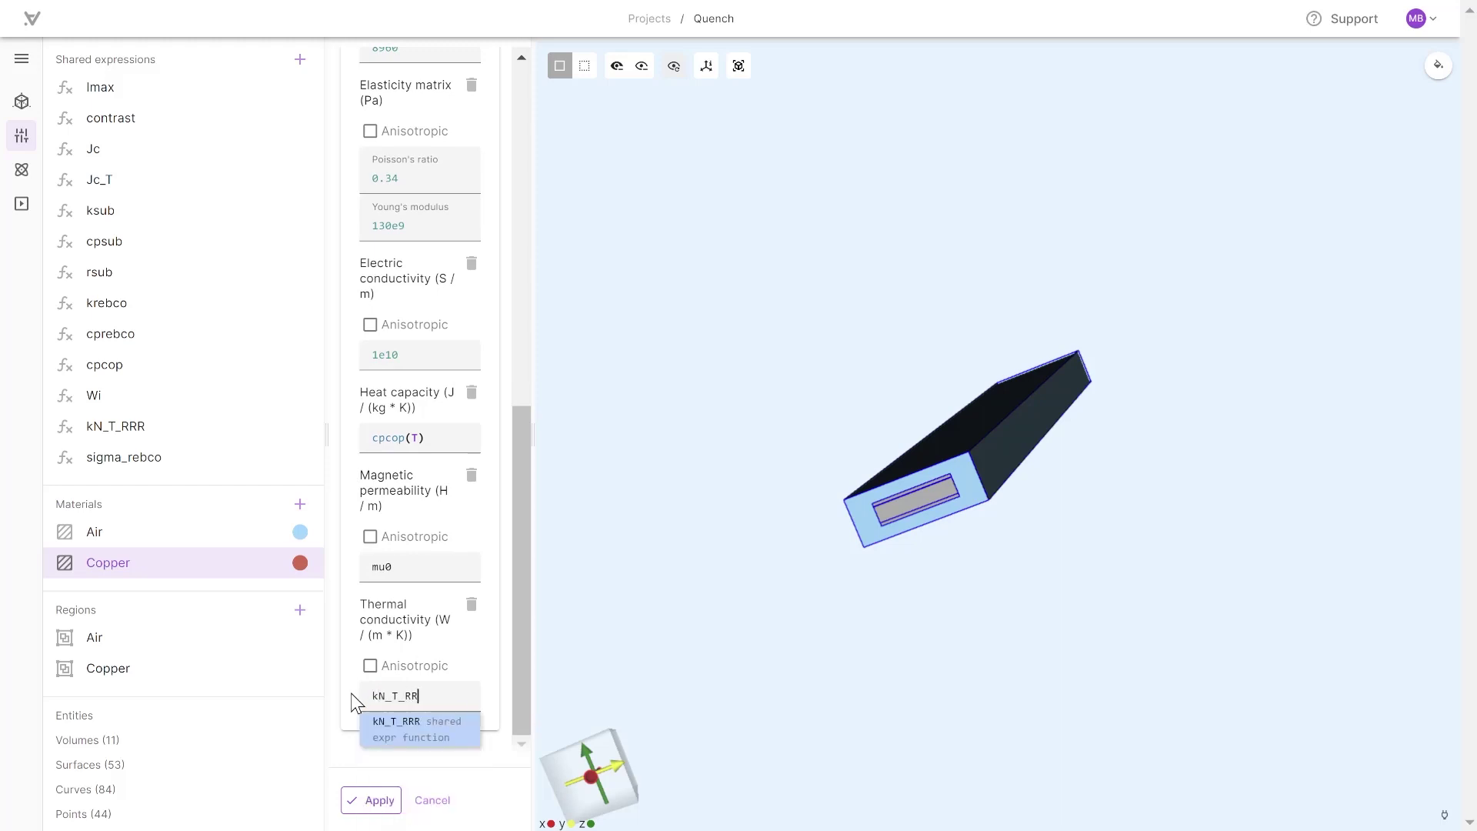
text(R(T,)
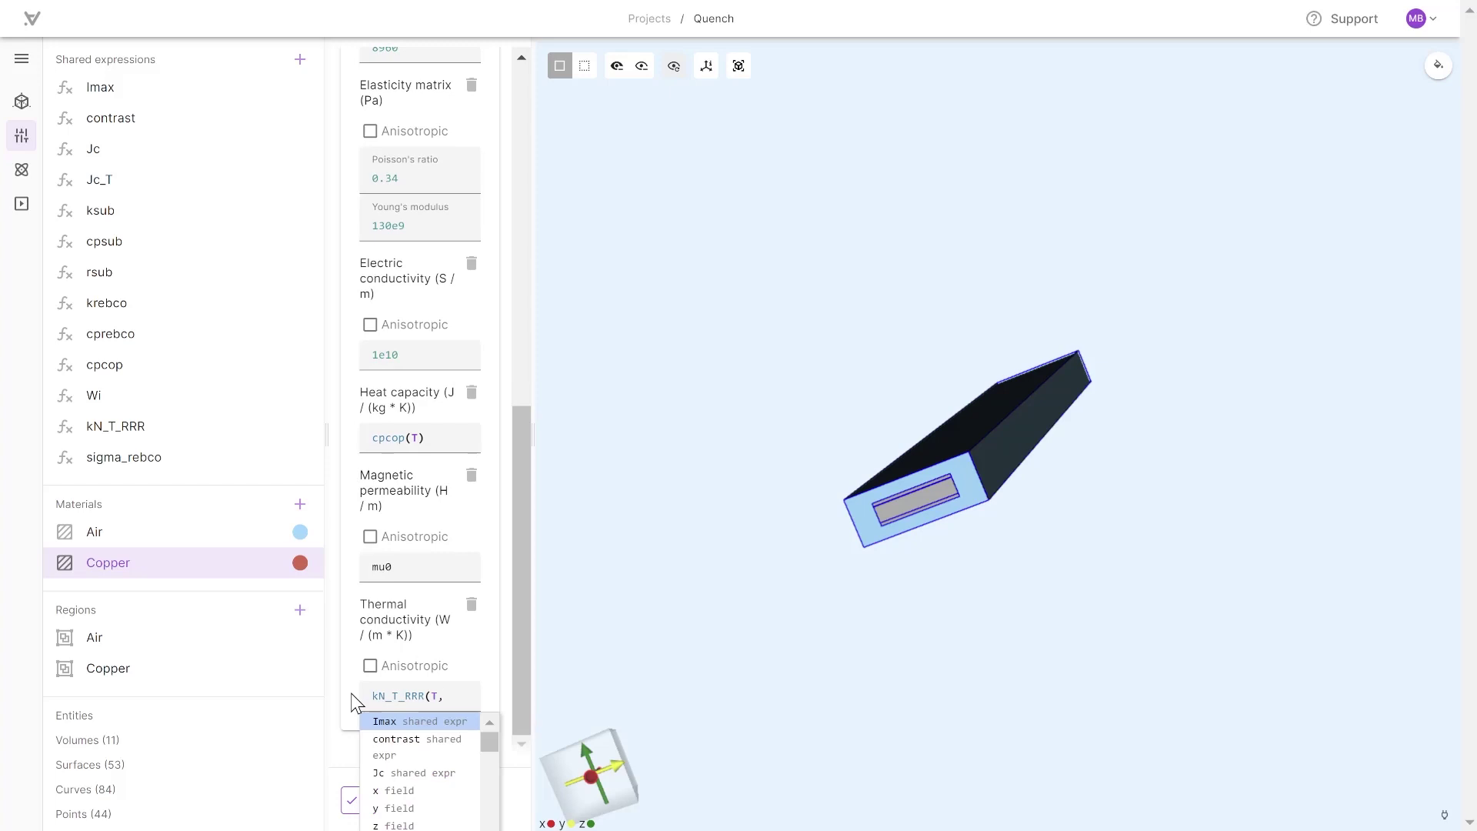
text(10.0))
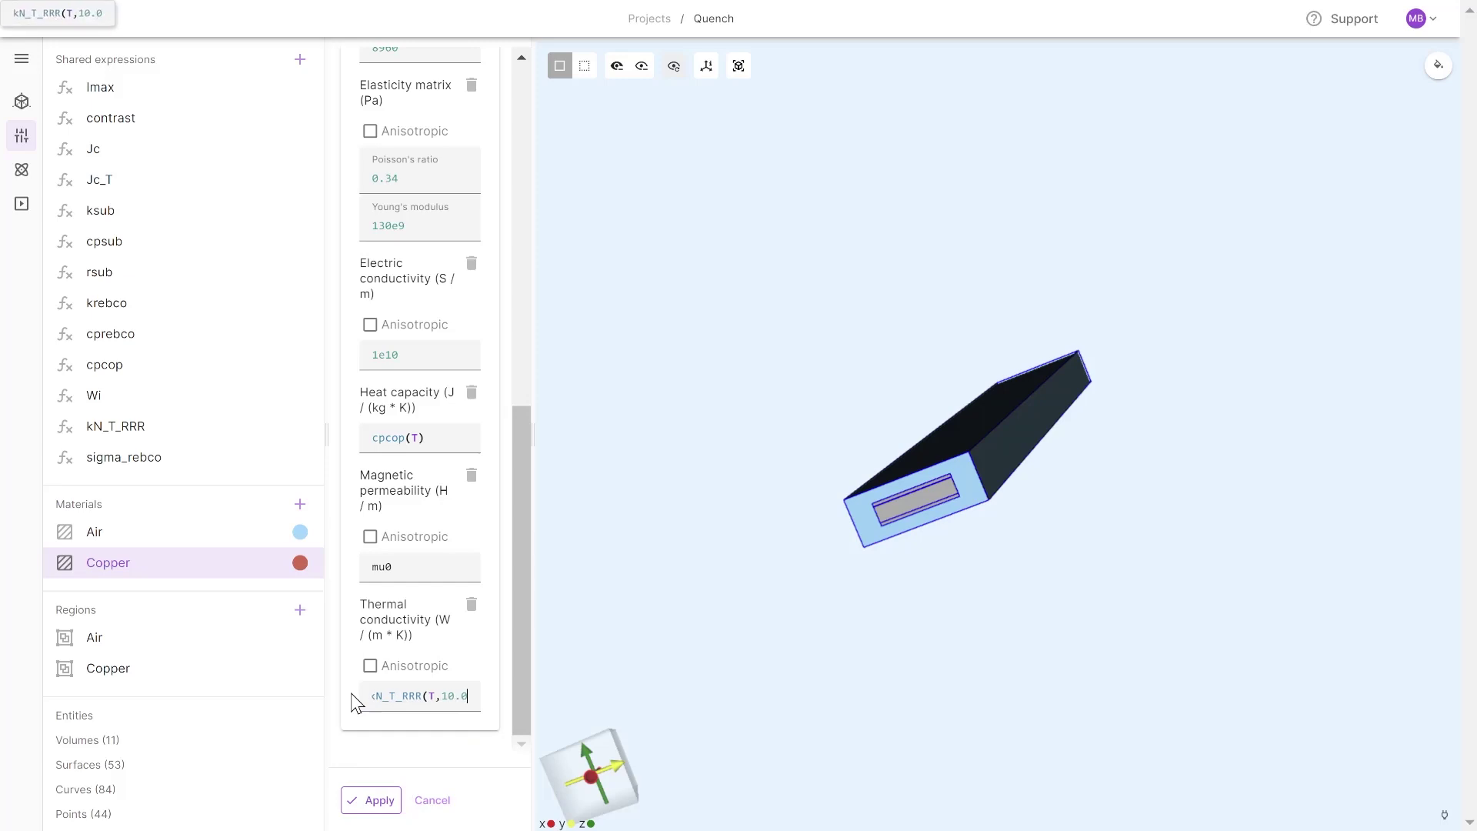
click(339, 759)
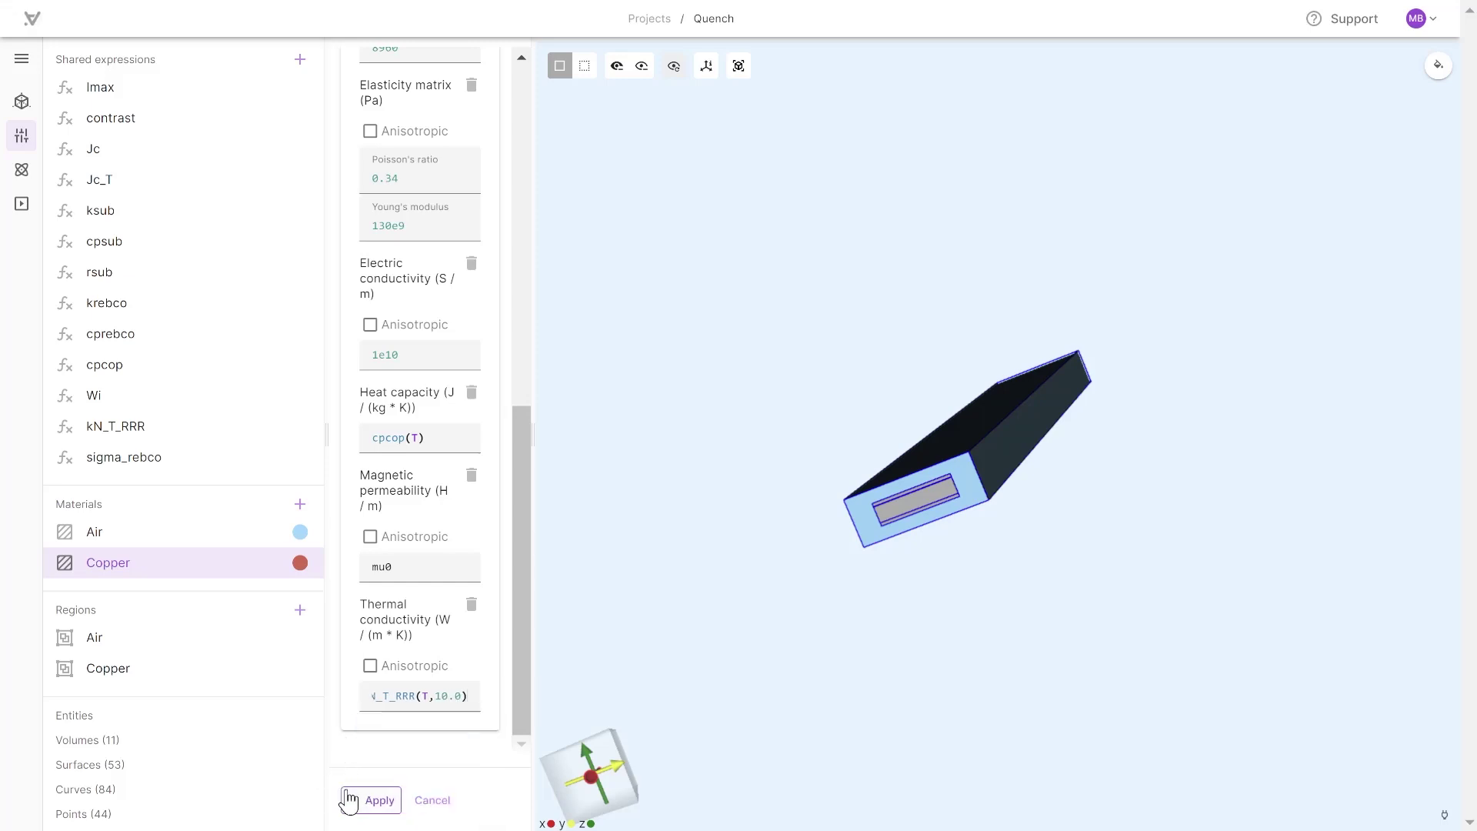
click(368, 802)
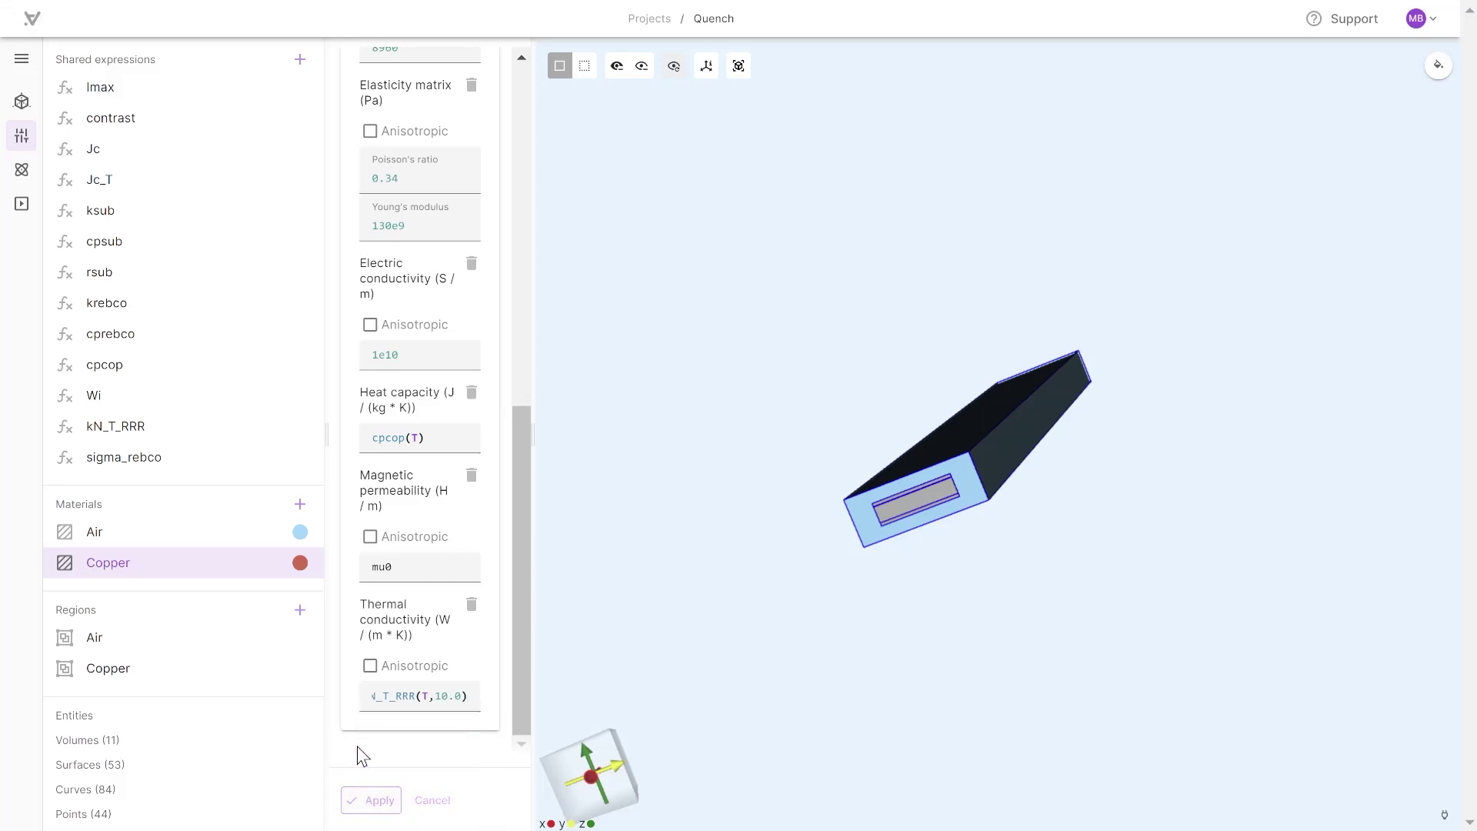
Add a new blank material and name both the material and its target region Substrate.
click(297, 505)
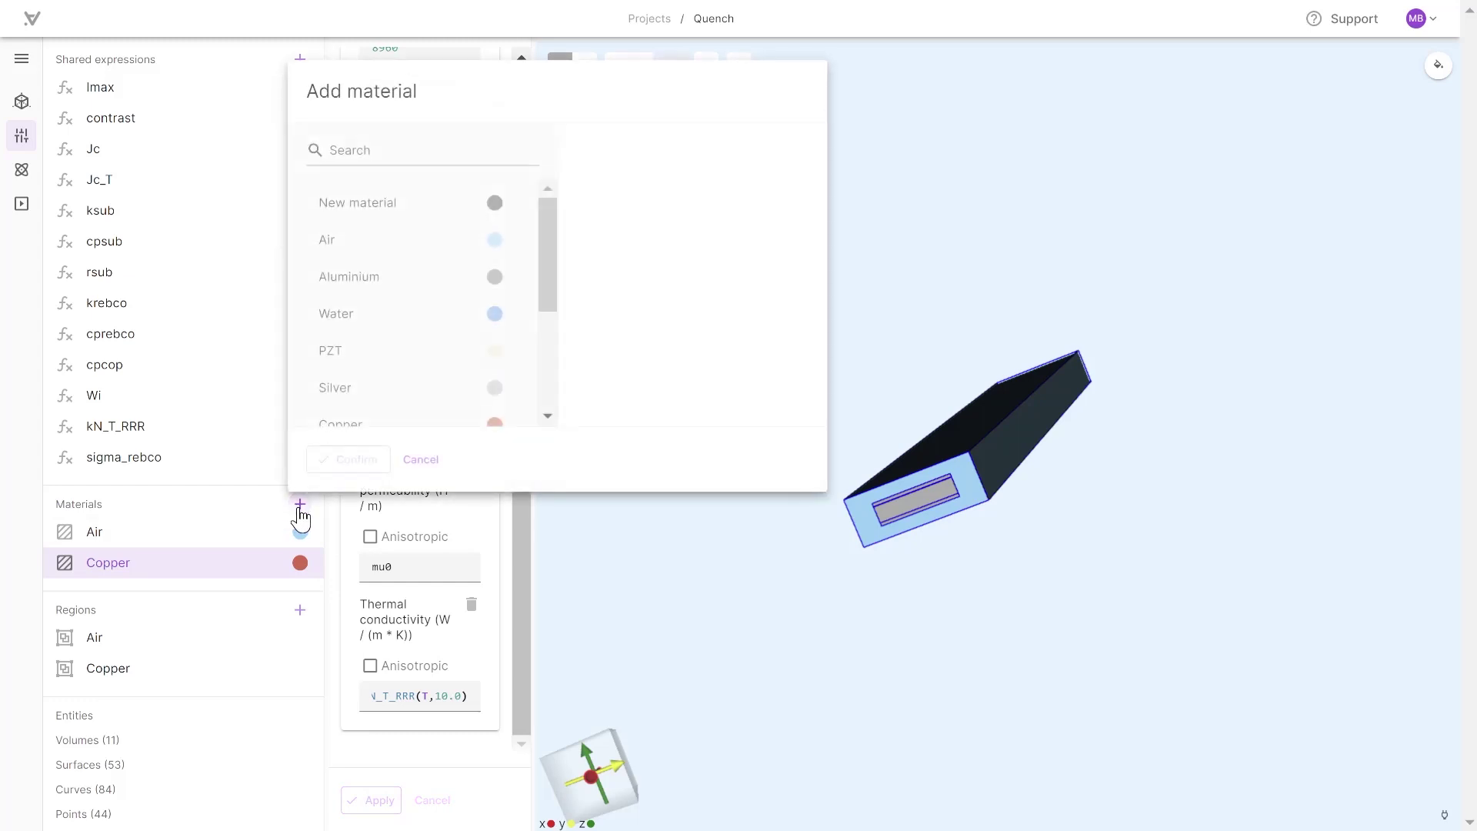
click(471, 206)
click(361, 460)
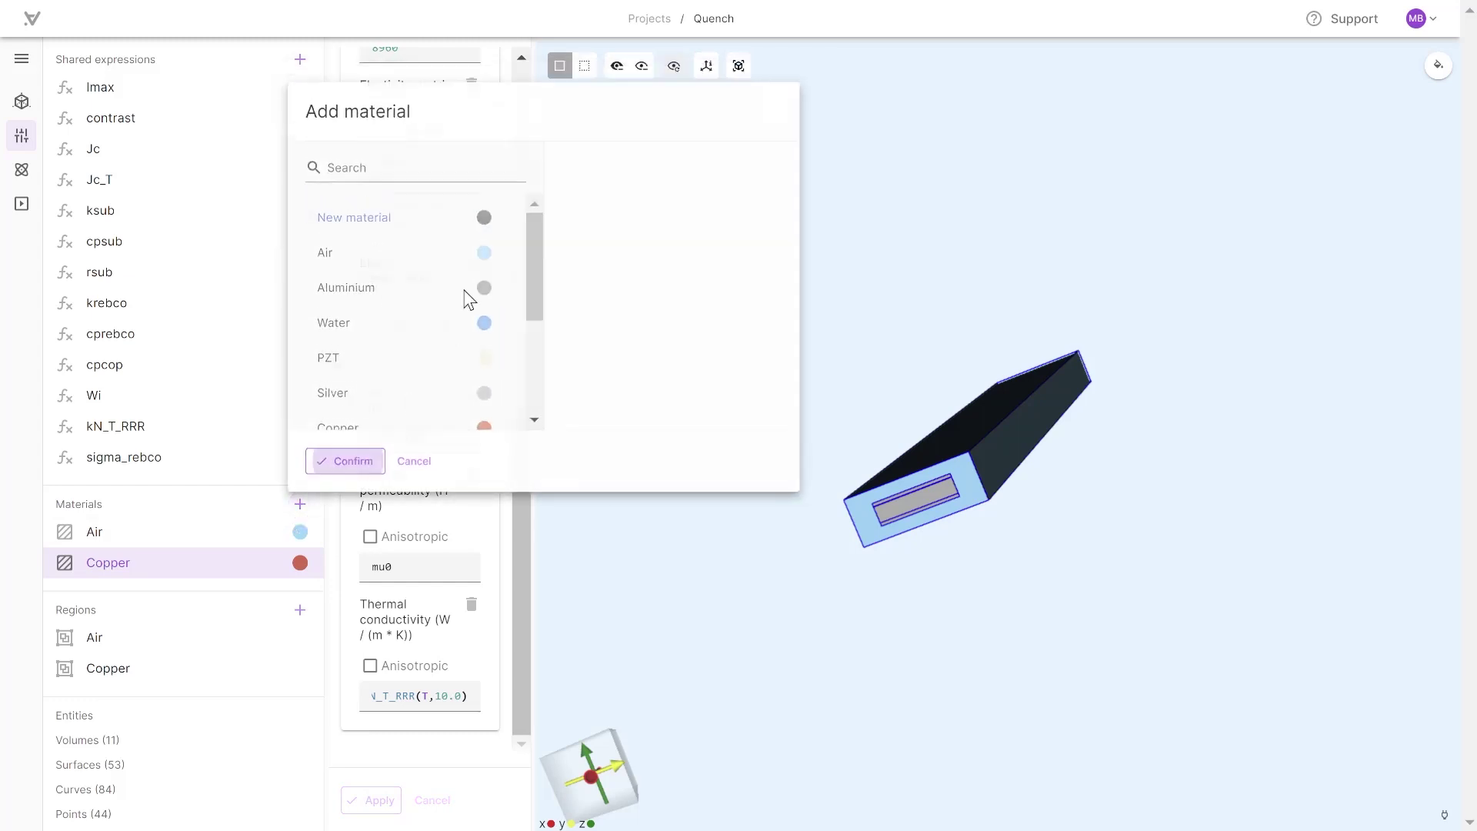
drag(478, 128, 294, 141)
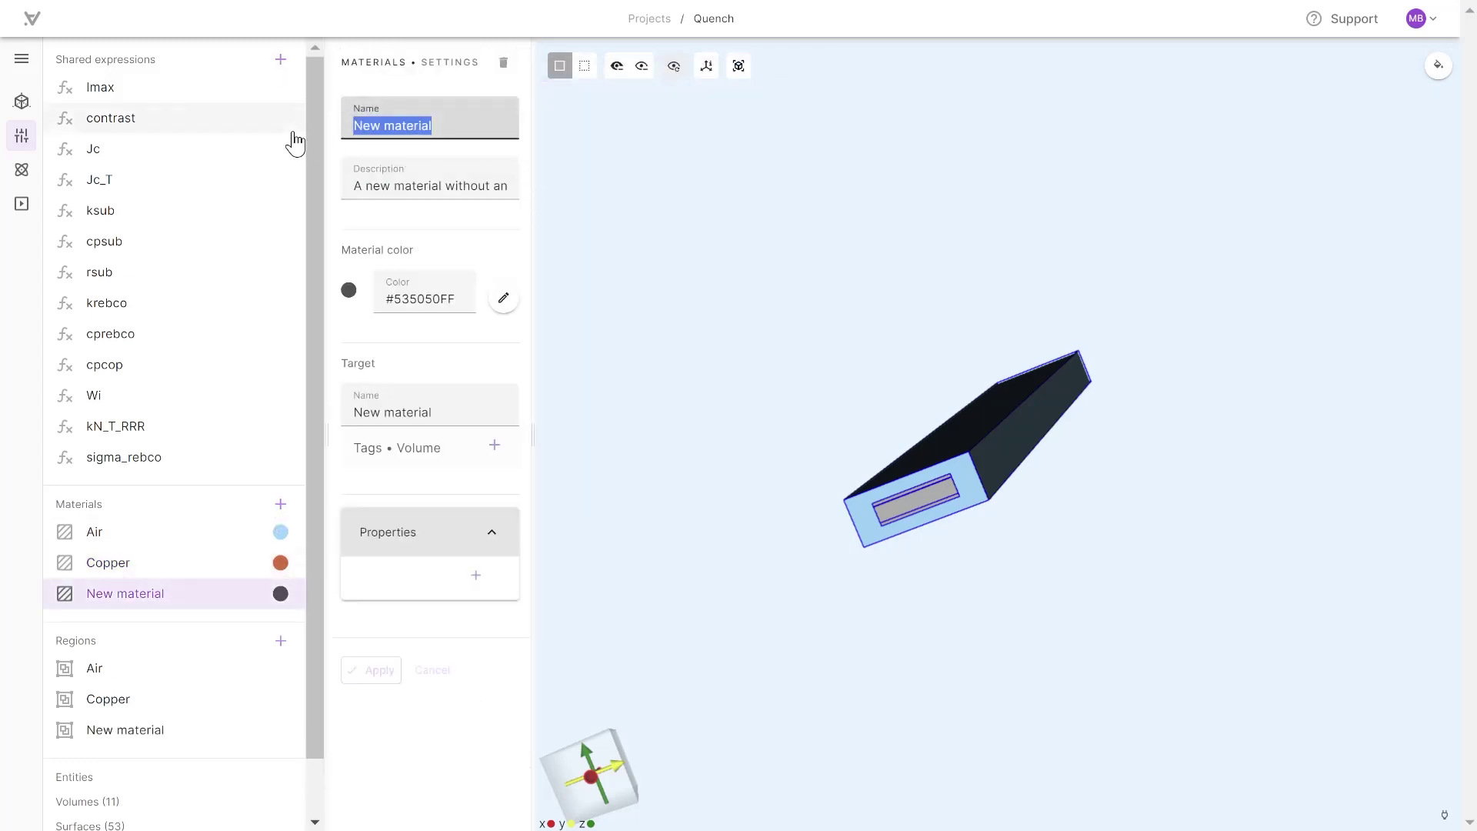
text(Substrate)
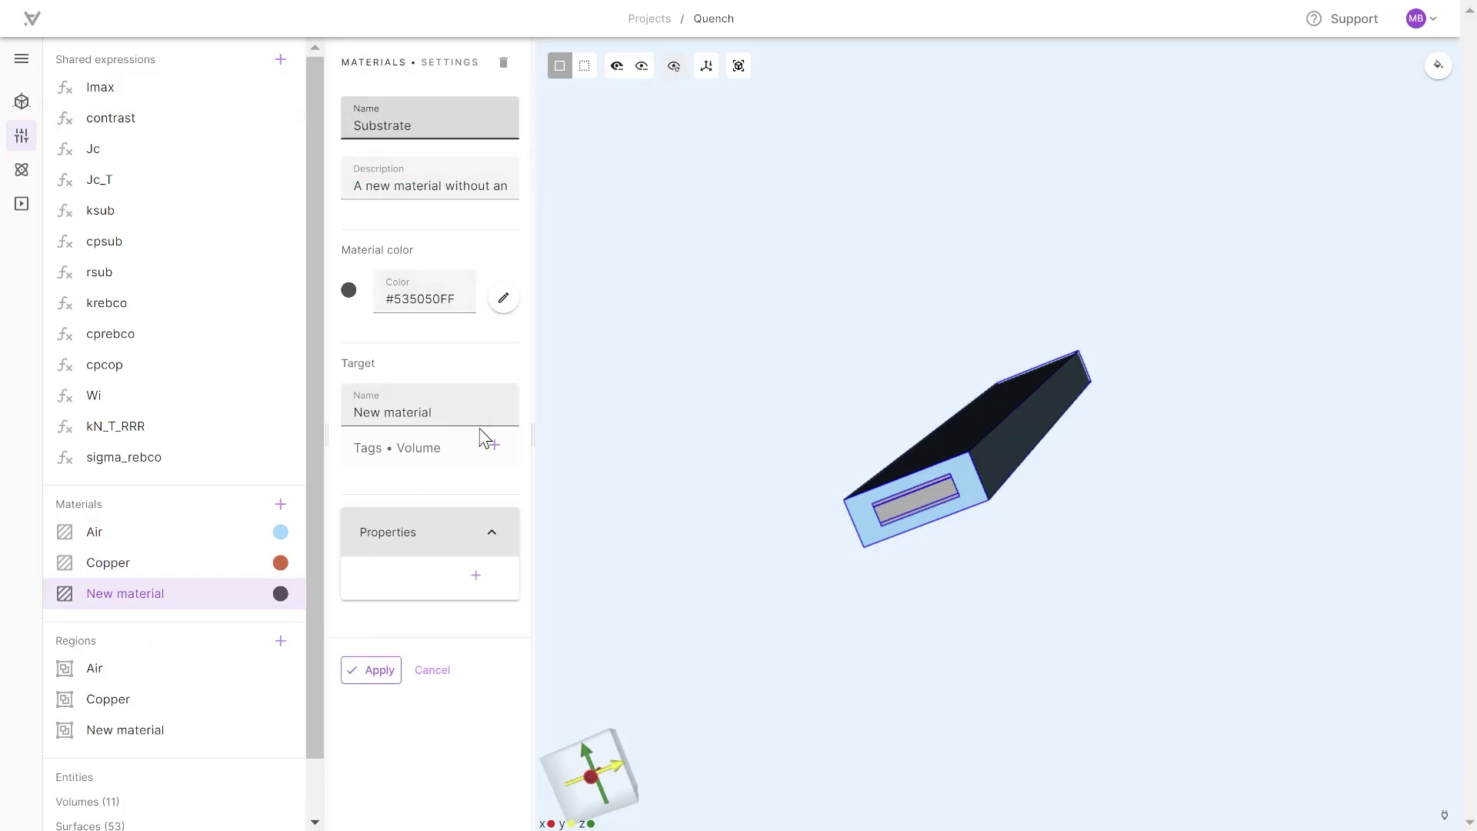
drag(462, 414, 306, 419)
text(Substrate)
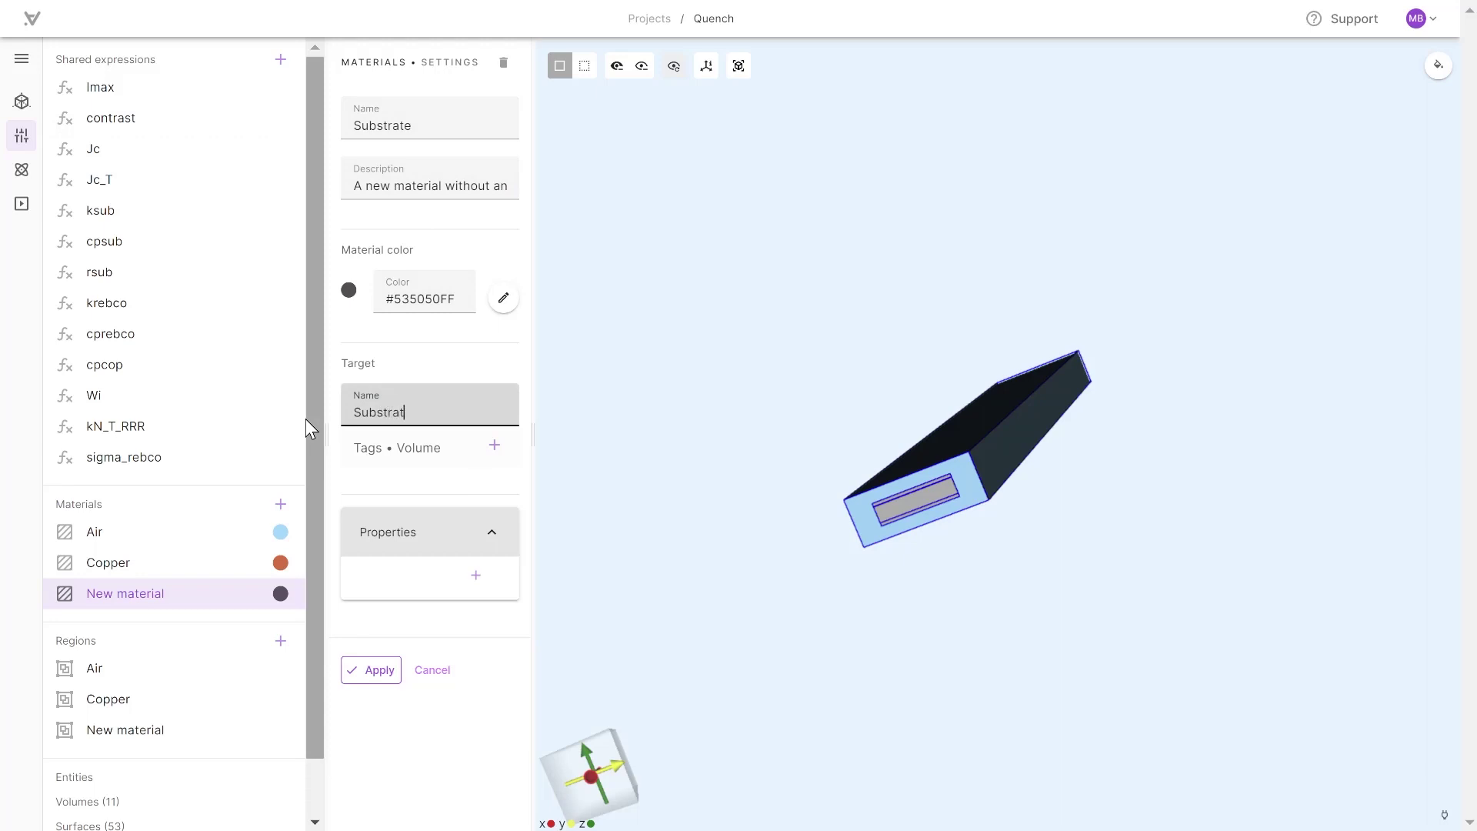
Add thermal conductivity, magnetic permeability, heat capacity, electric conductivity and density properties to the Substrate material.
click(474, 573)
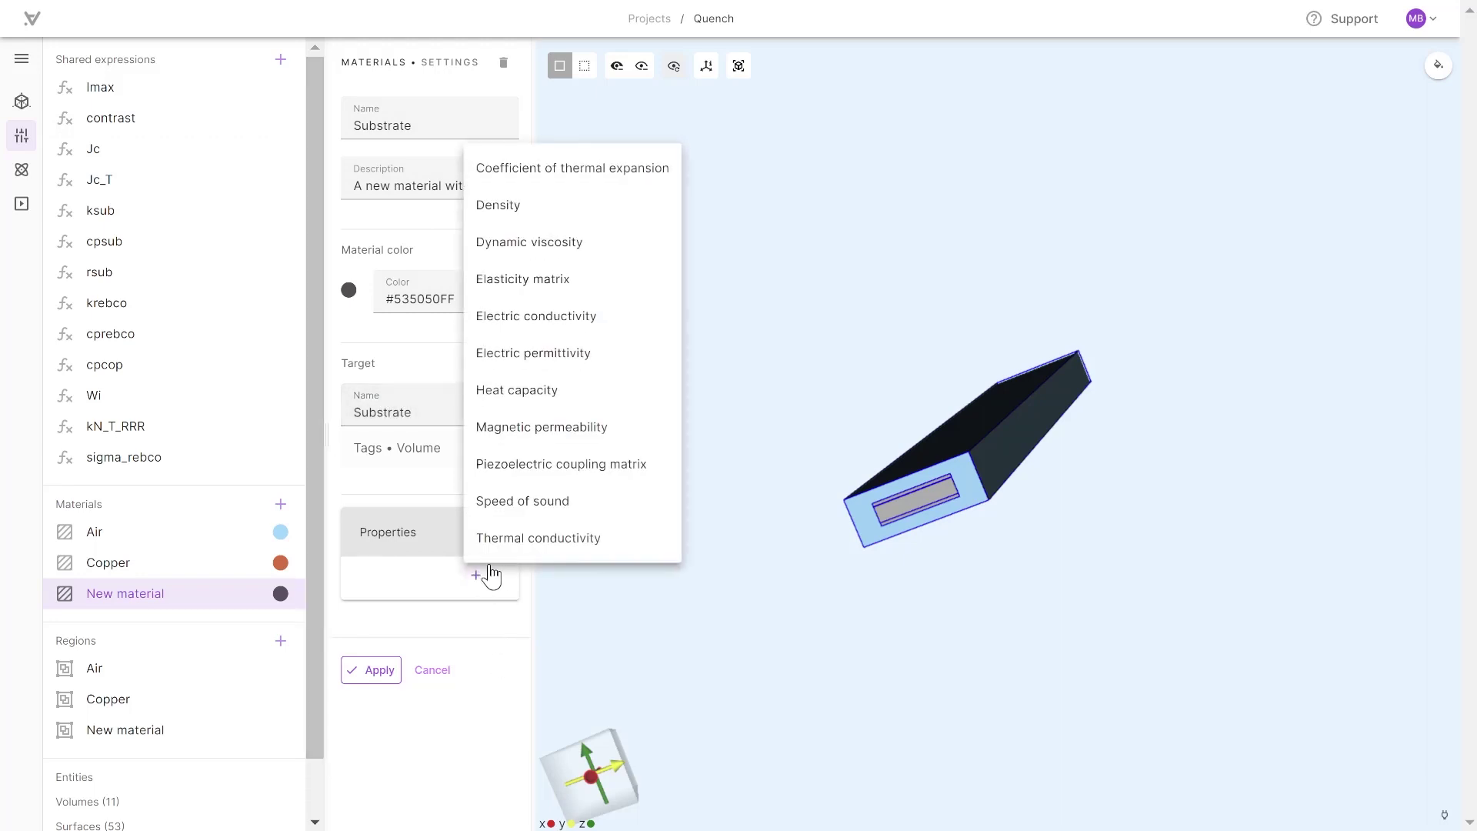
click(528, 539)
click(476, 575)
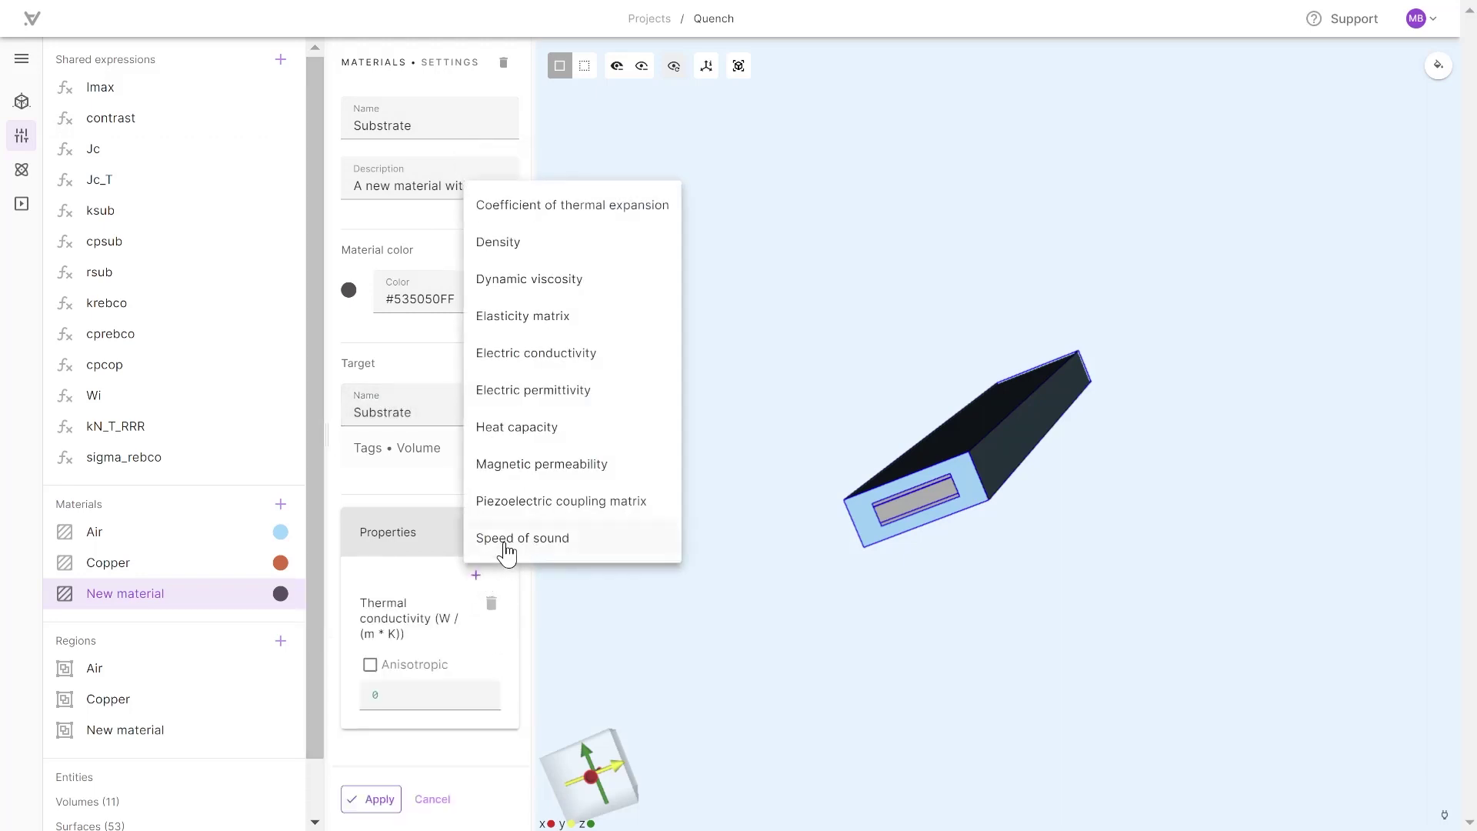
click(517, 468)
click(456, 575)
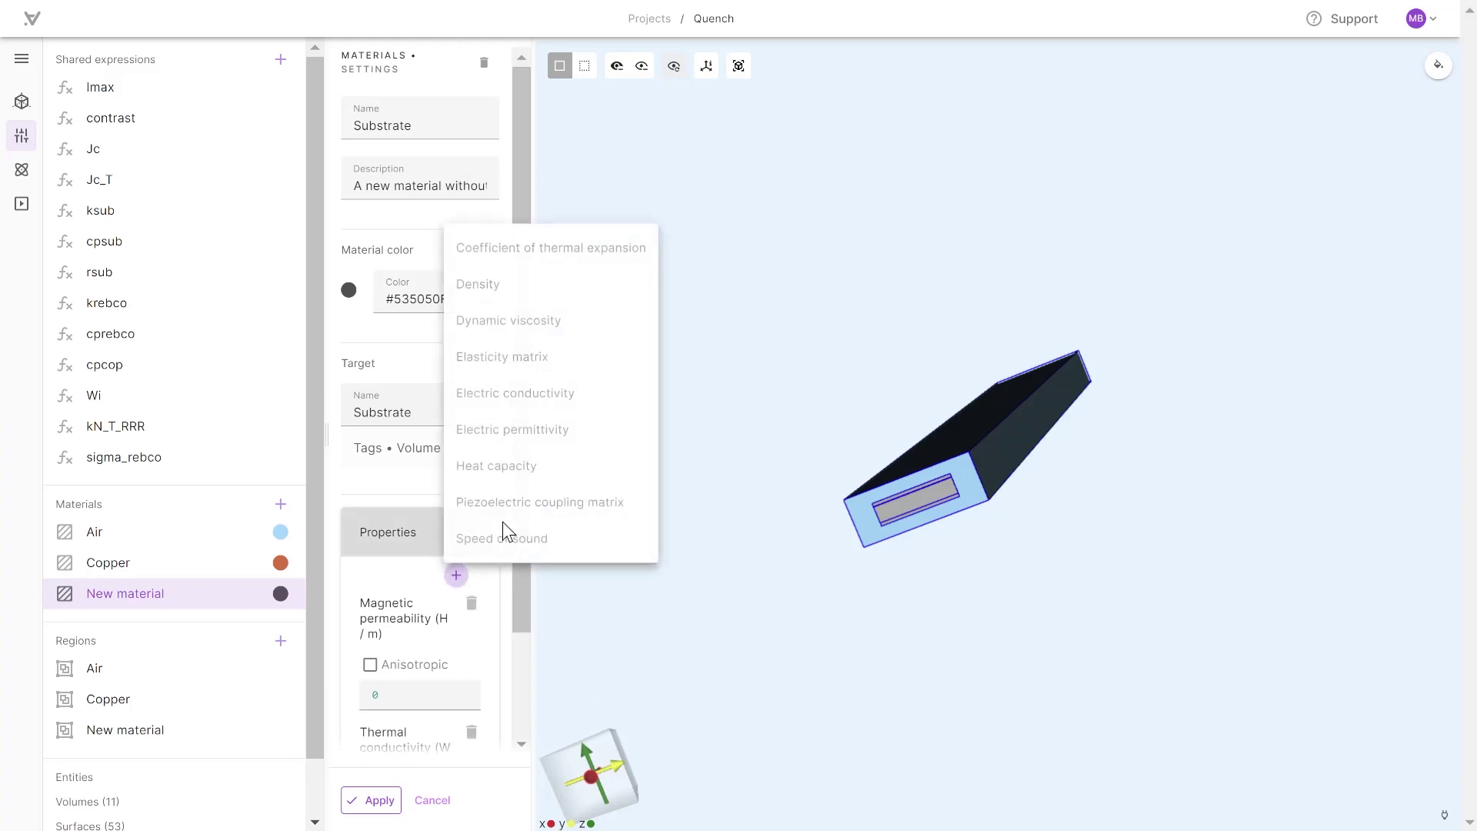
click(517, 467)
click(456, 576)
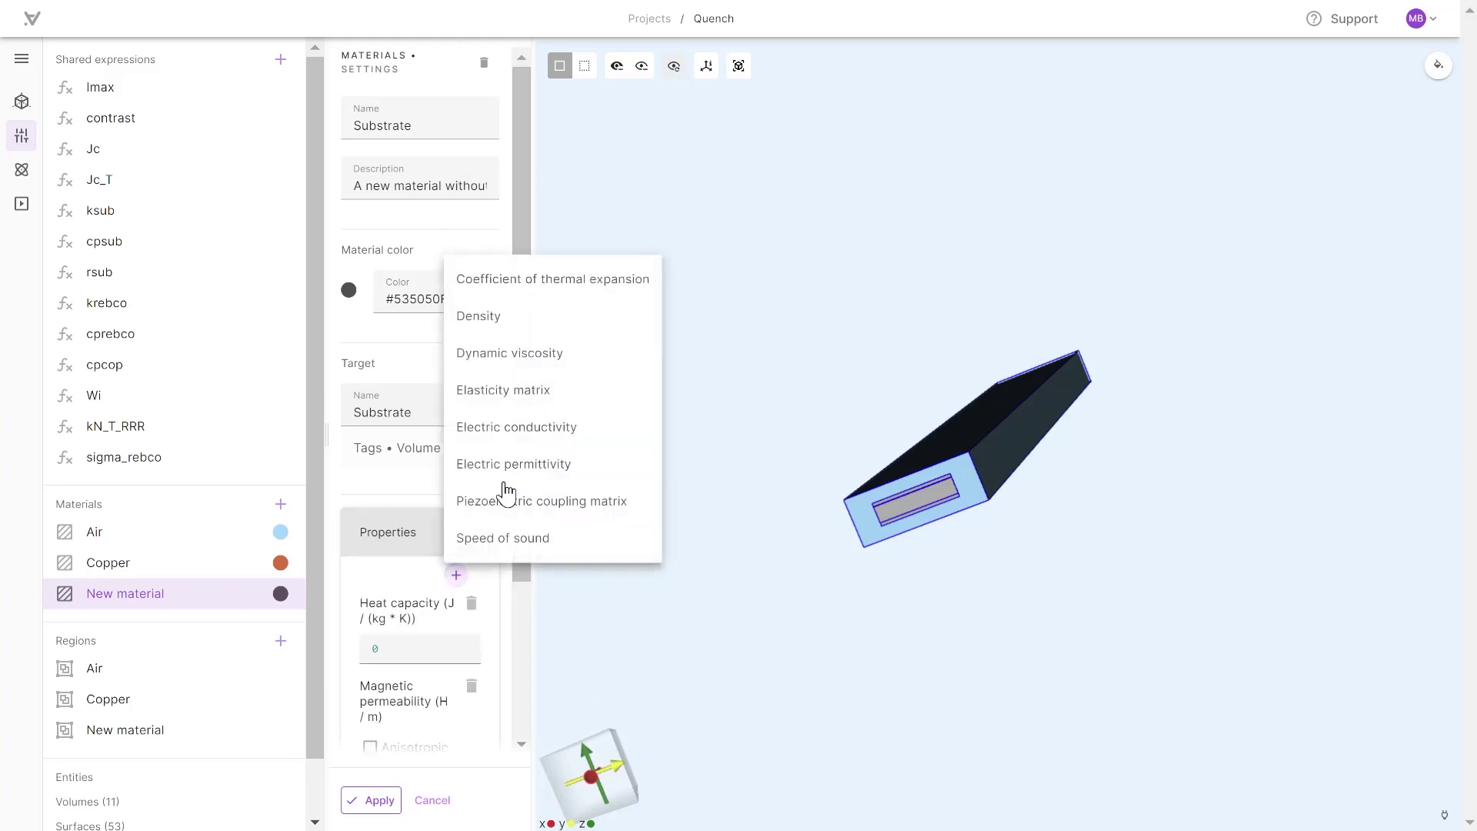
click(537, 428)
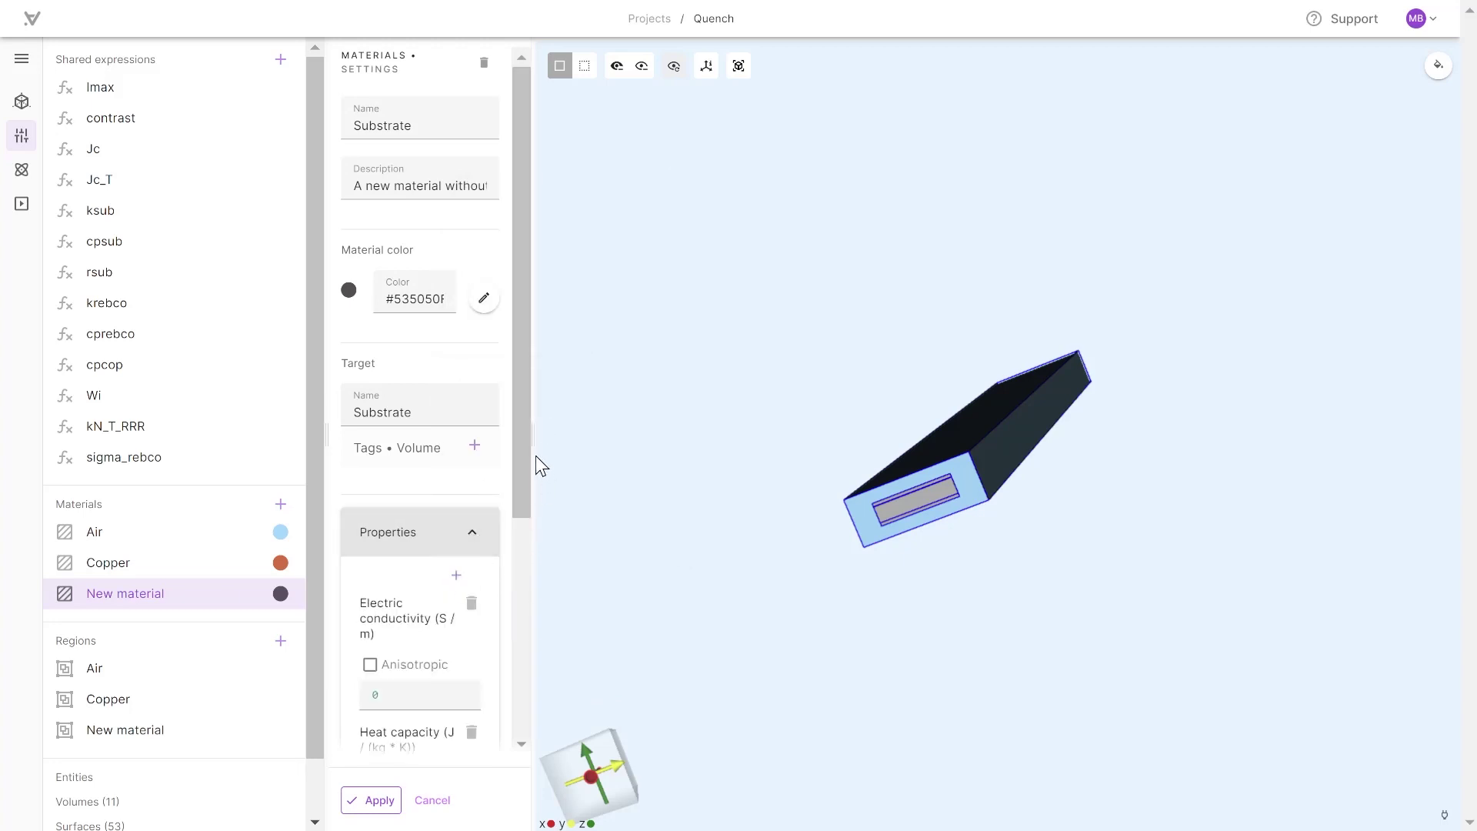
drag(536, 436, 731, 413)
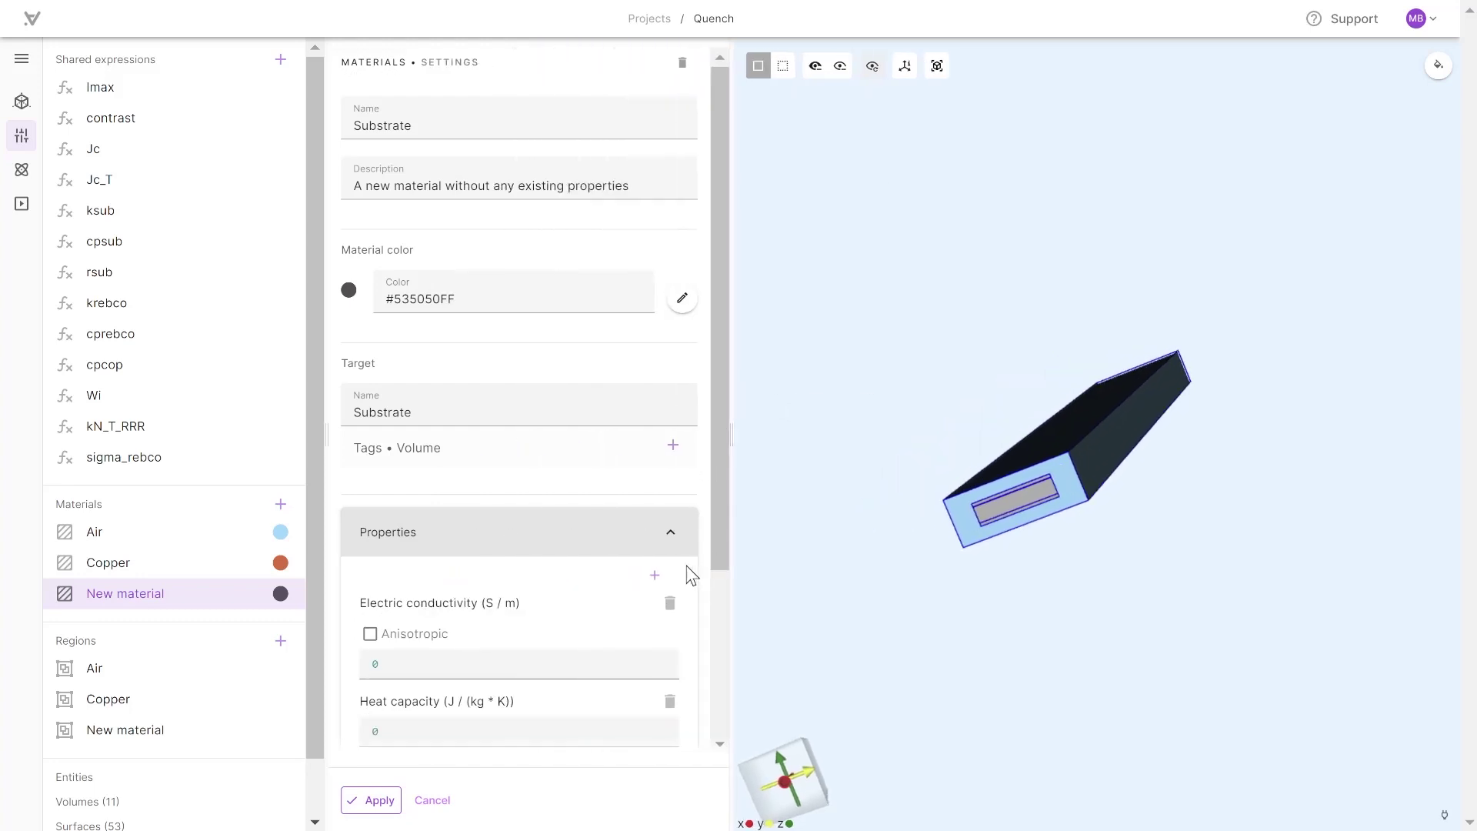
click(656, 578)
click(764, 353)
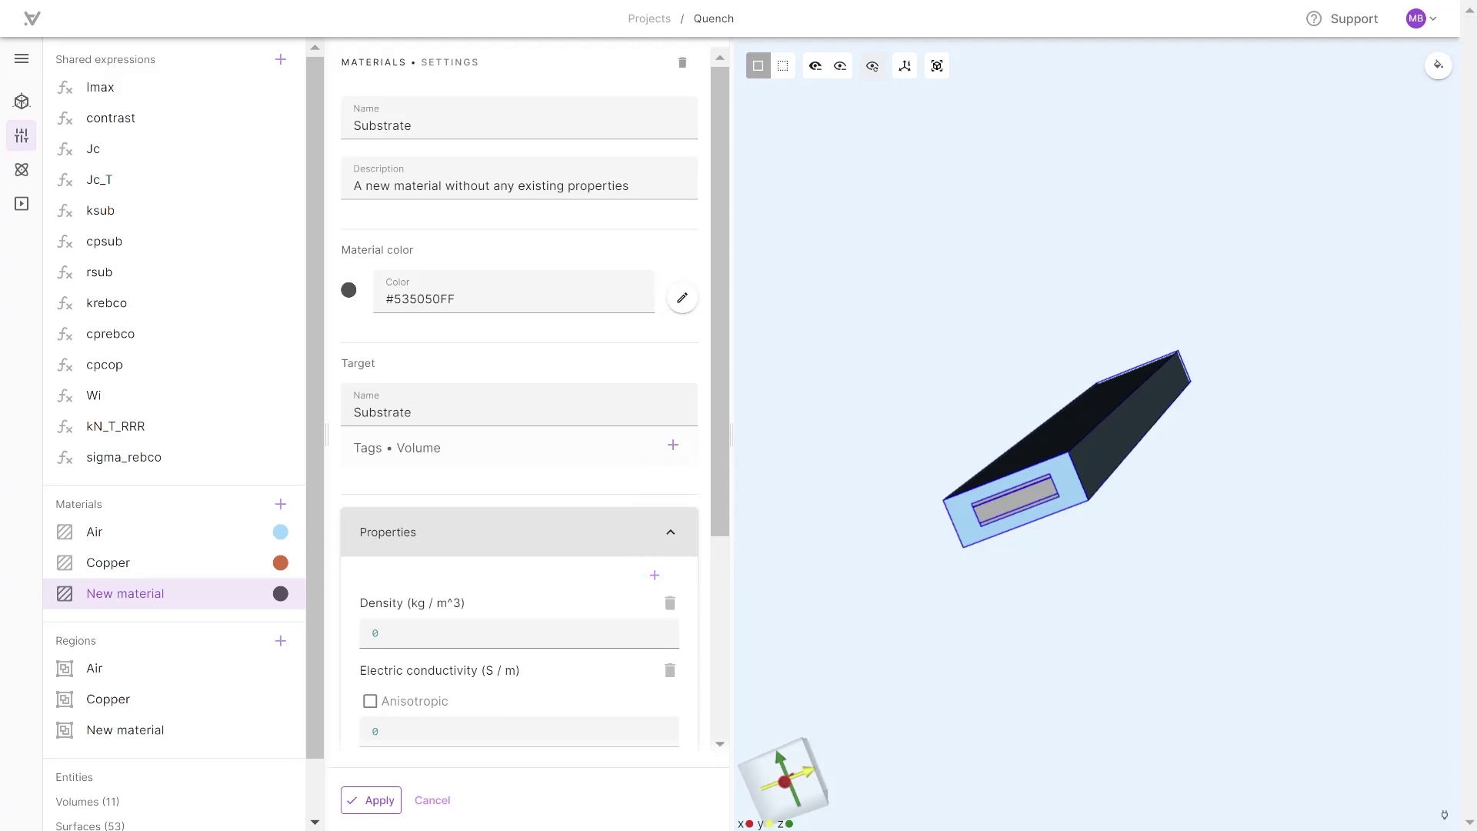
Set Substrate's density to 7850 kg/m^3 and its electric conductivity to 1/rsub(T).
scroll(394, 419, down, 4)
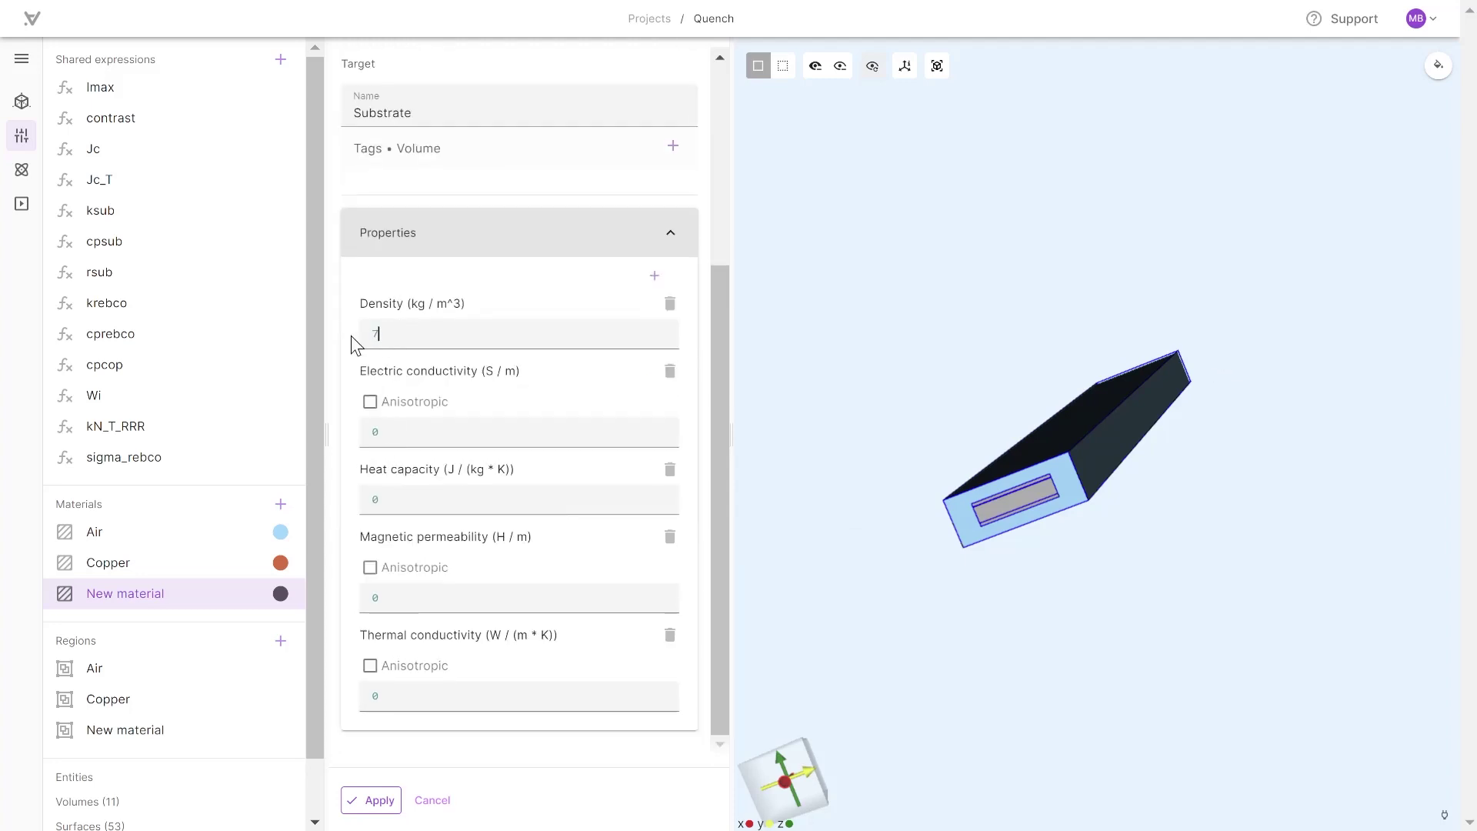
text(850)
click(400, 435)
key(BackSpace)
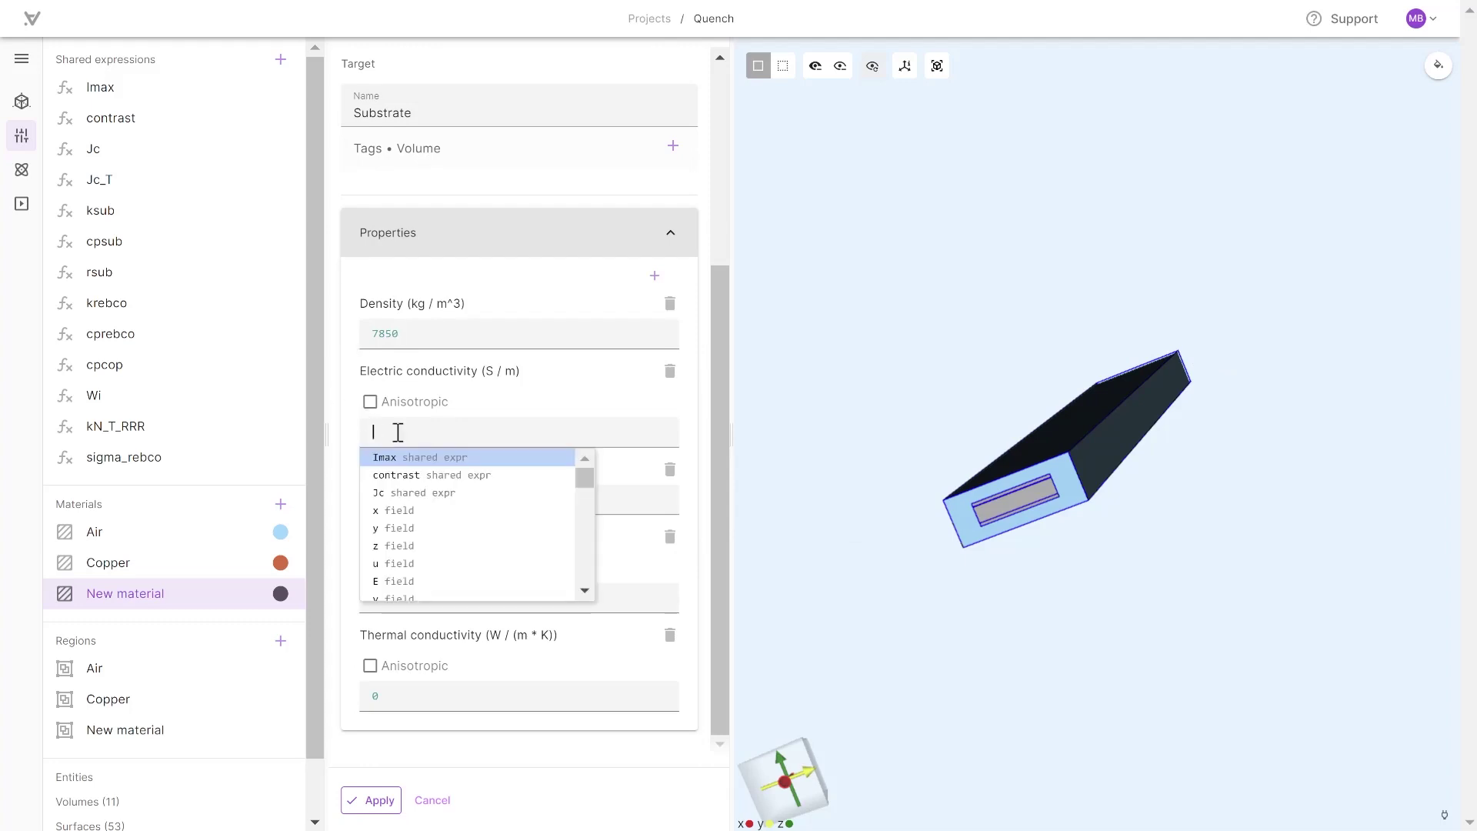
text(1/r)
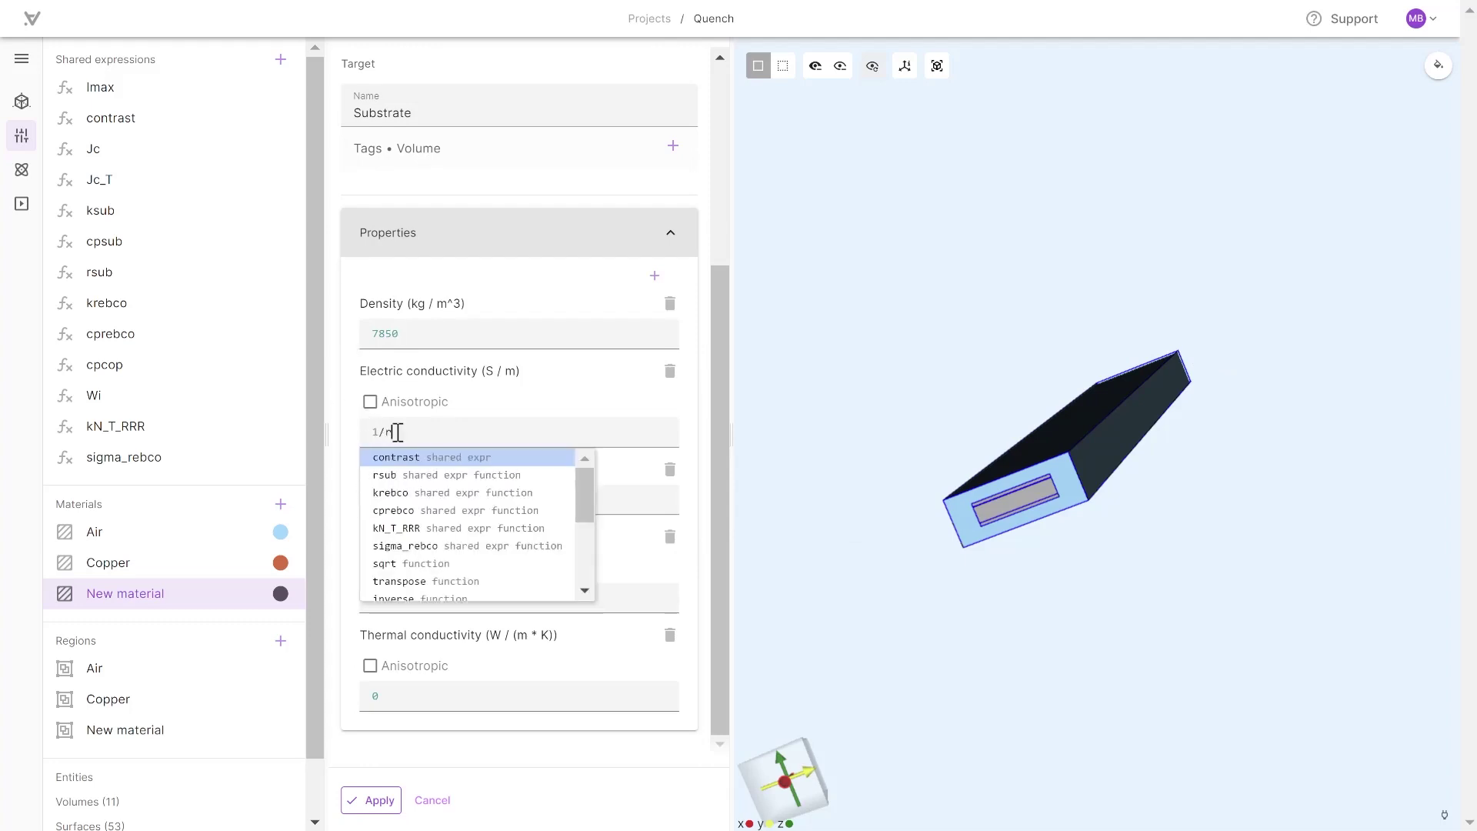
text(sub(T))
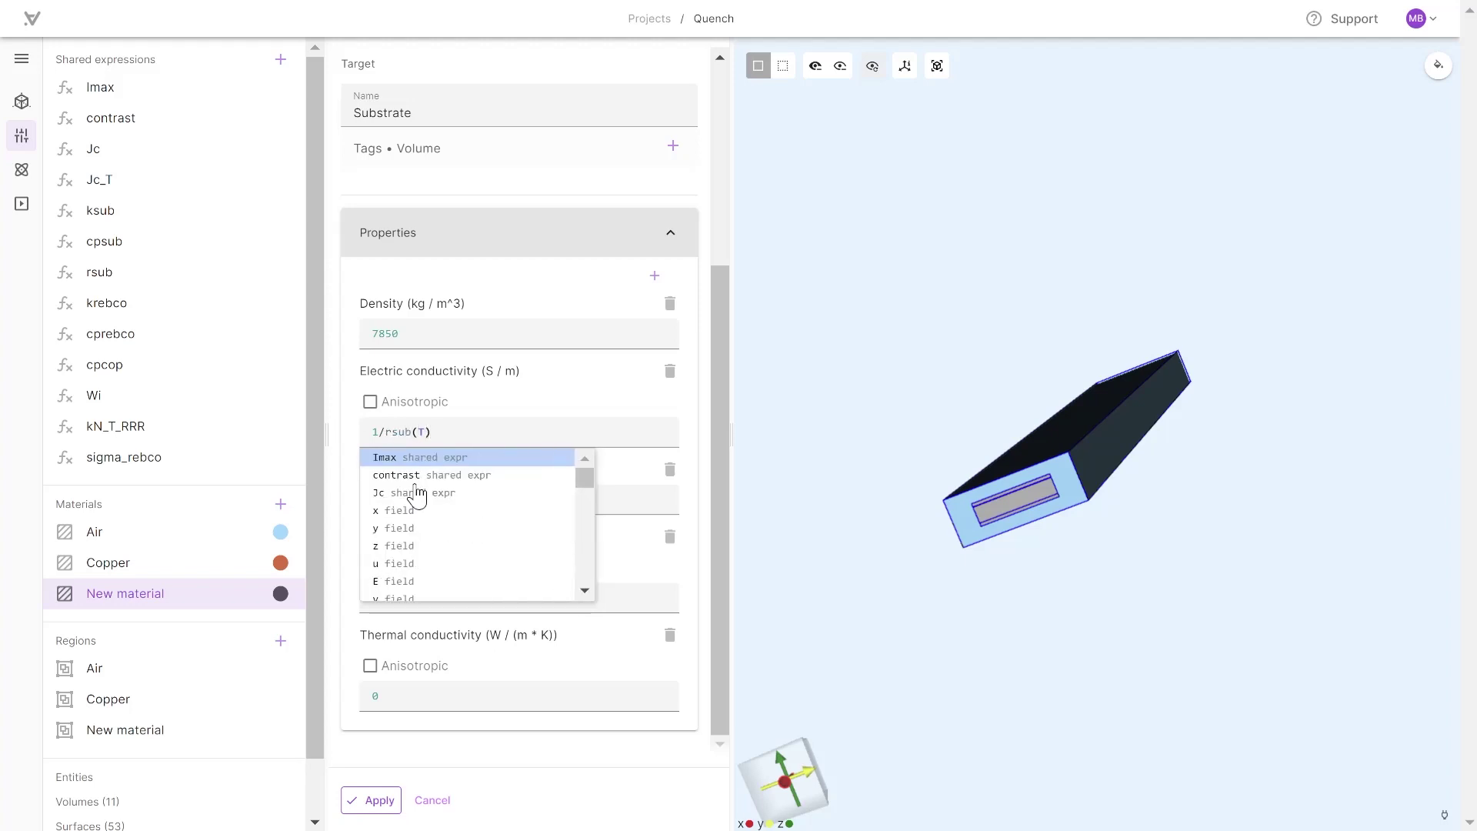
Set Substrate's heat capacity to the shared function cpsub(T).
click(385, 471)
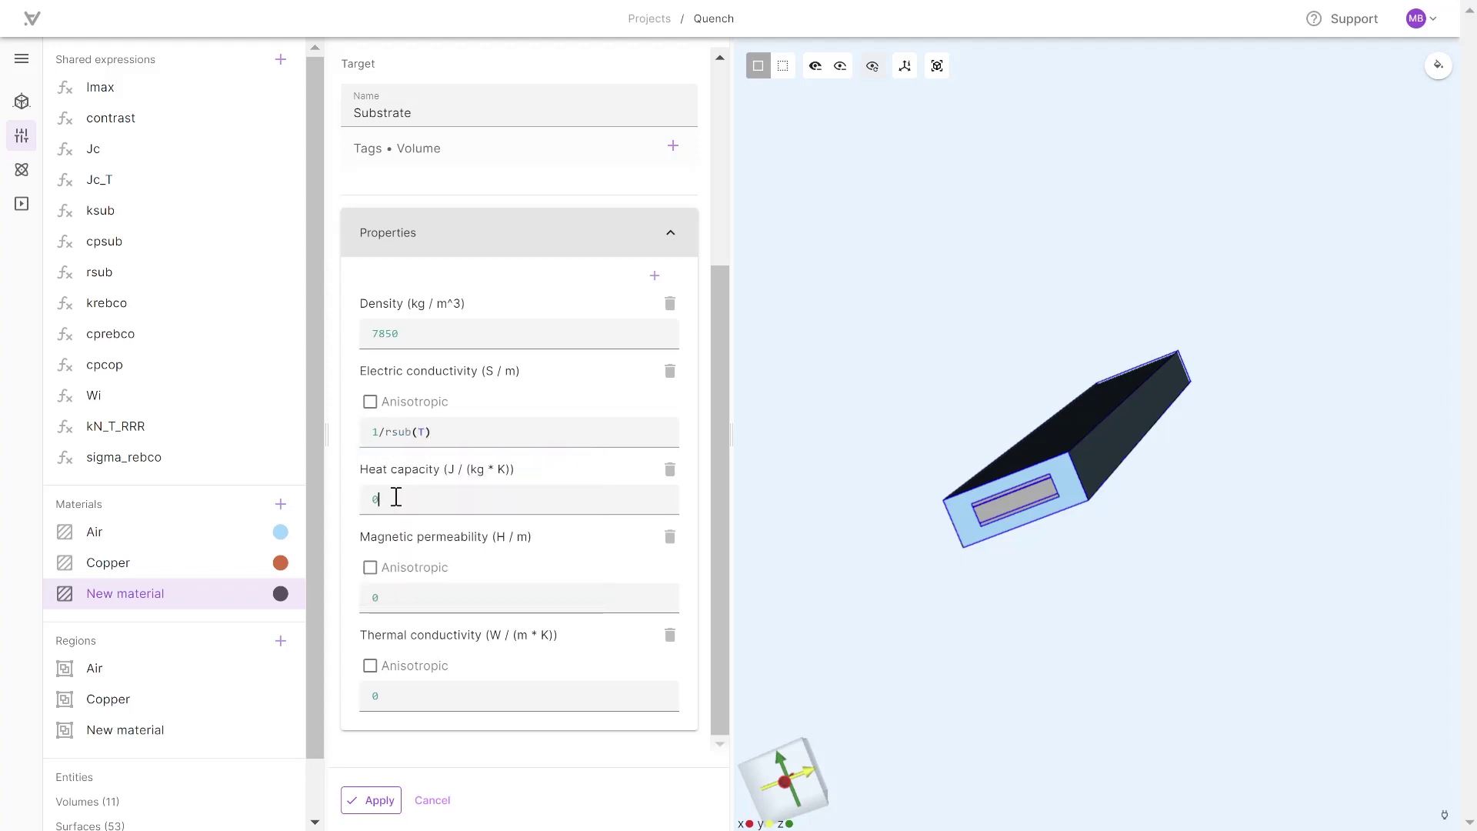
key(BackSpace)
text(cpssu)
key(BackSpace)
key(BackSpace)
text(ub)
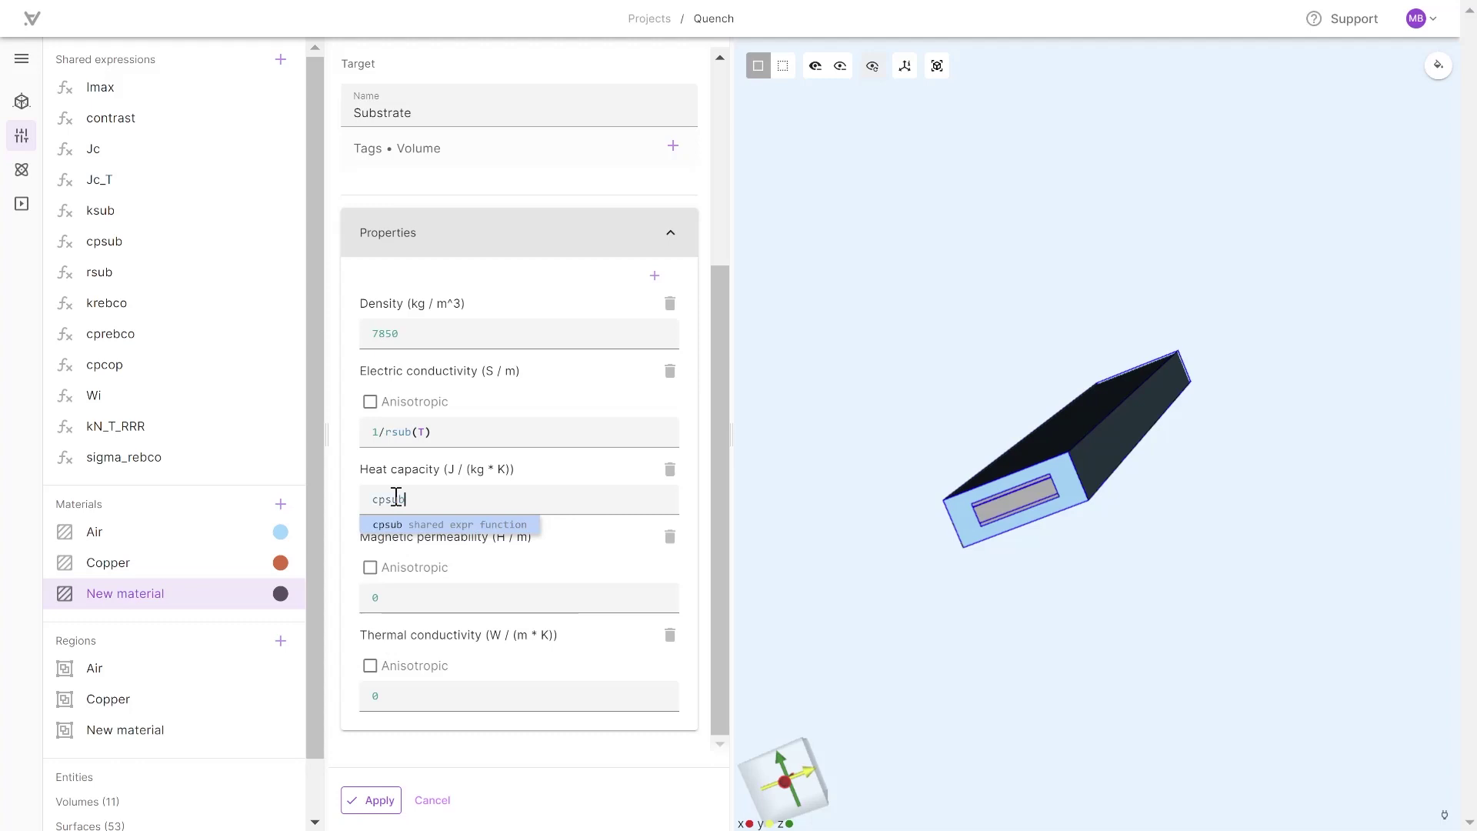
text((T))
Set Substrate's magnetic permeability to mu0 and its thermal conductivity to ksub(T), and apply the material changes.
click(395, 598)
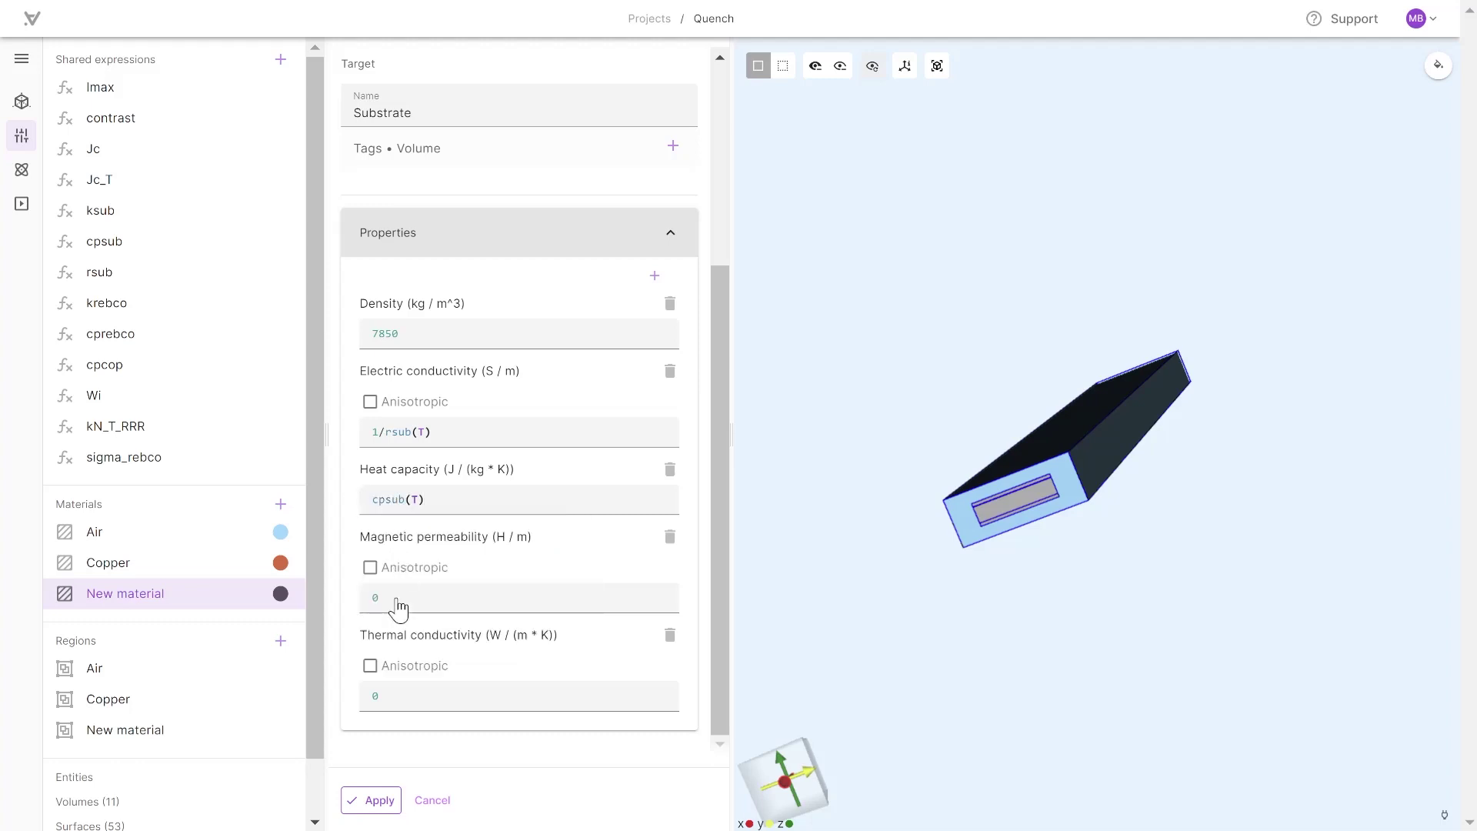
key(BackSpace)
text(mu0)
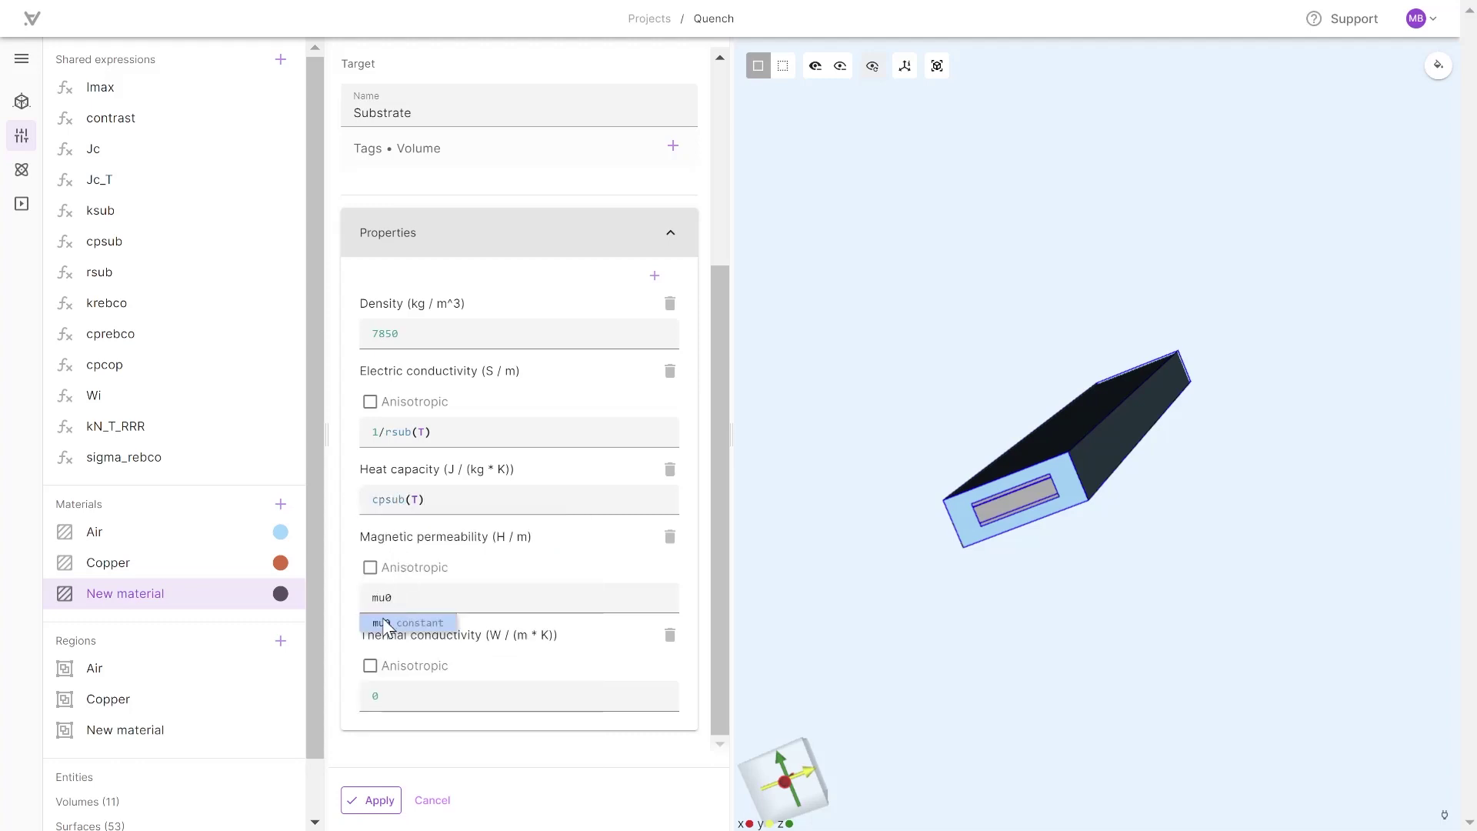
click(385, 625)
key(BackSpace)
text(ksub(T))
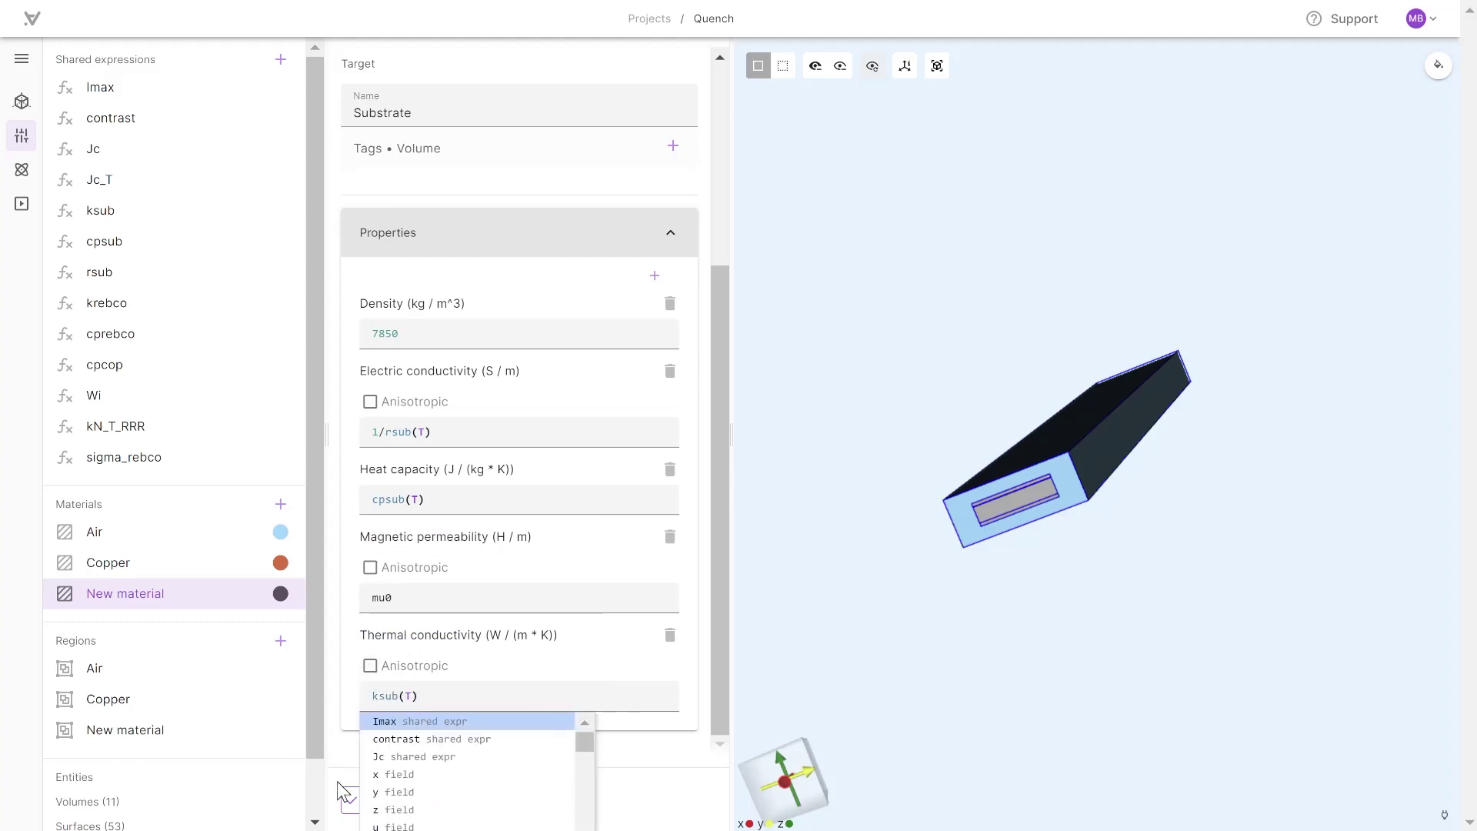
click(352, 800)
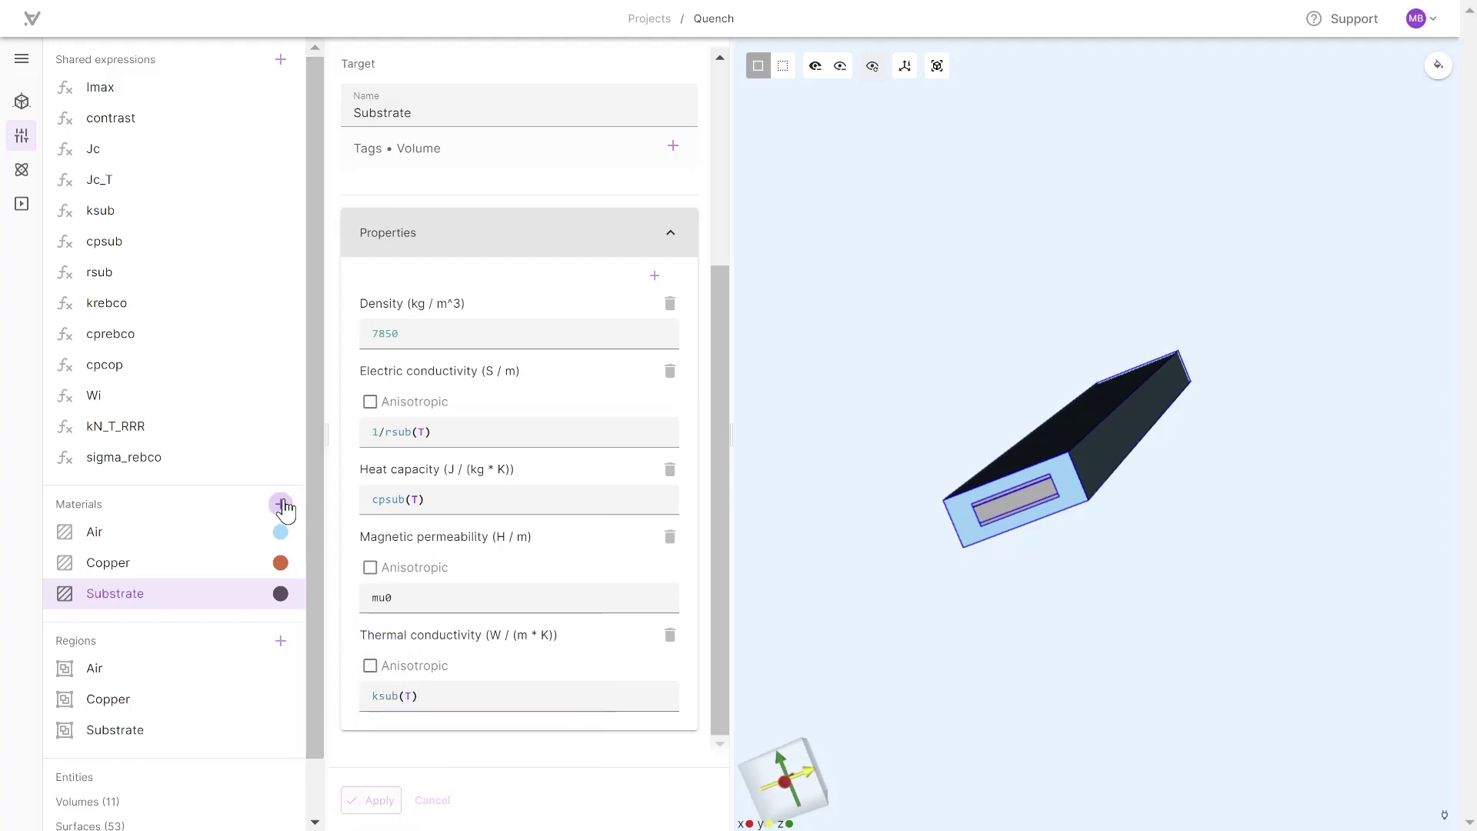
Add another new blank material and name it Rebco.
click(281, 504)
click(394, 207)
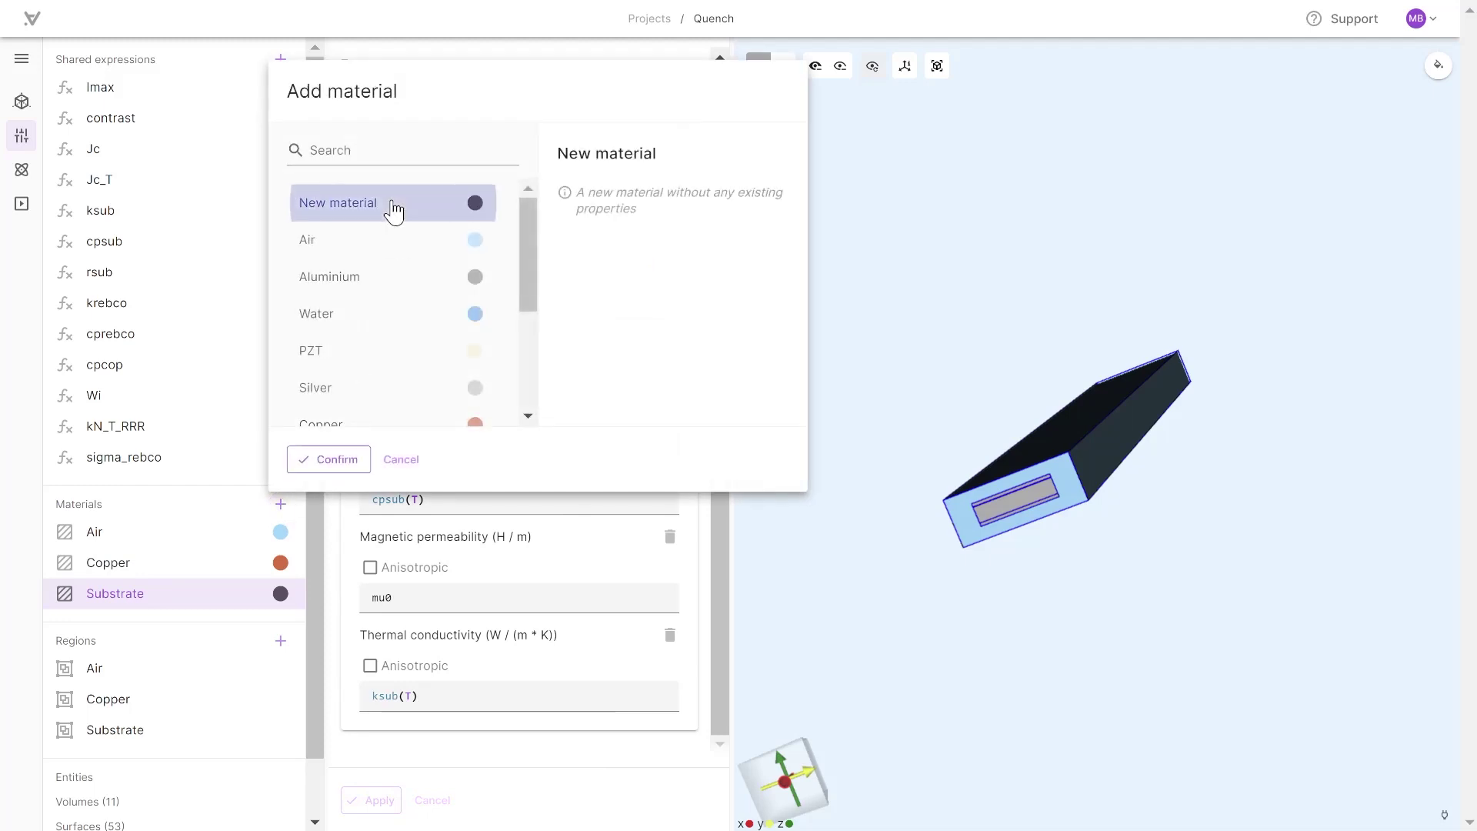
click(359, 460)
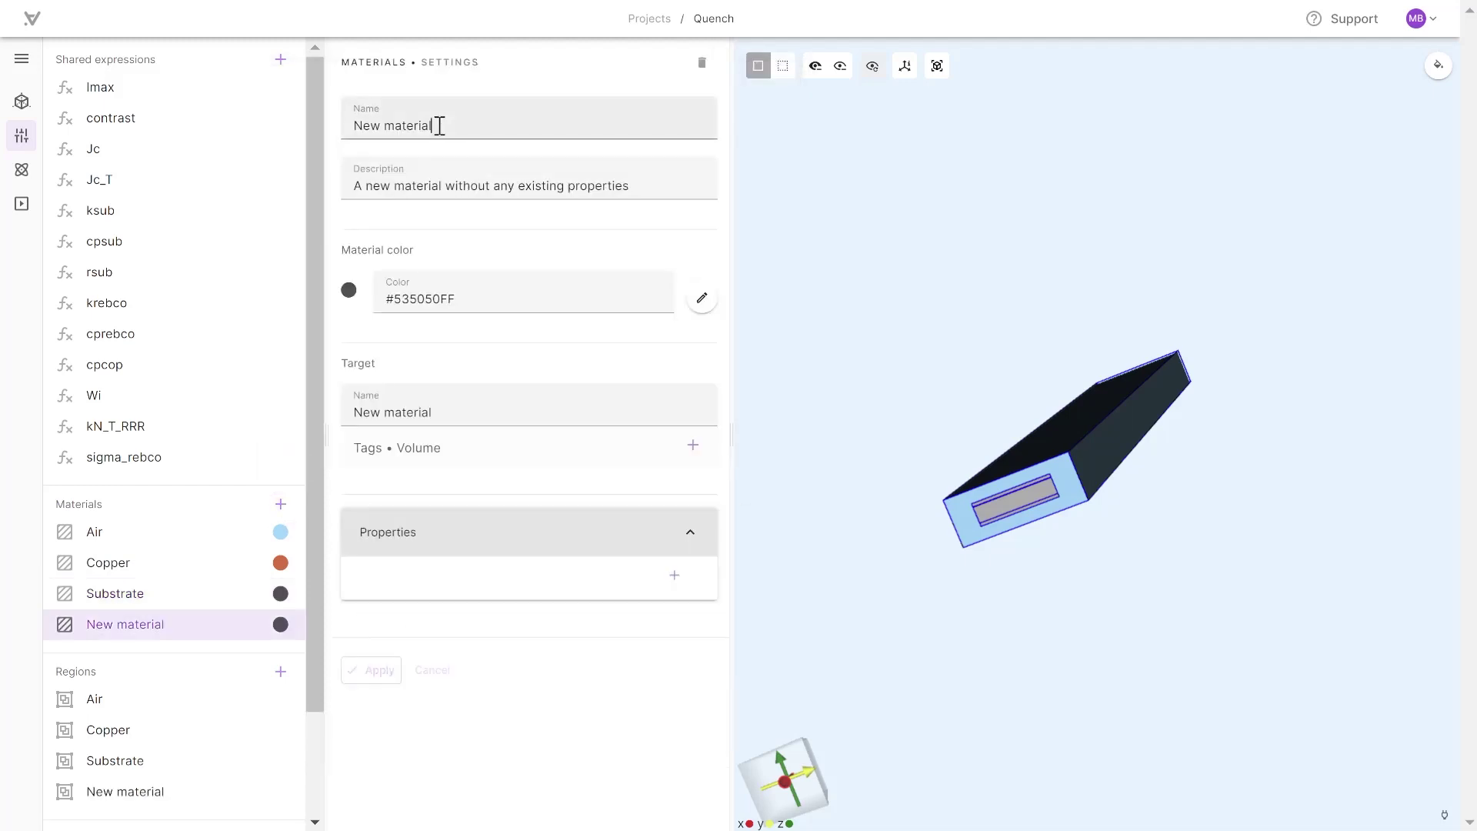
triple_click(439, 122)
text(Rebo)
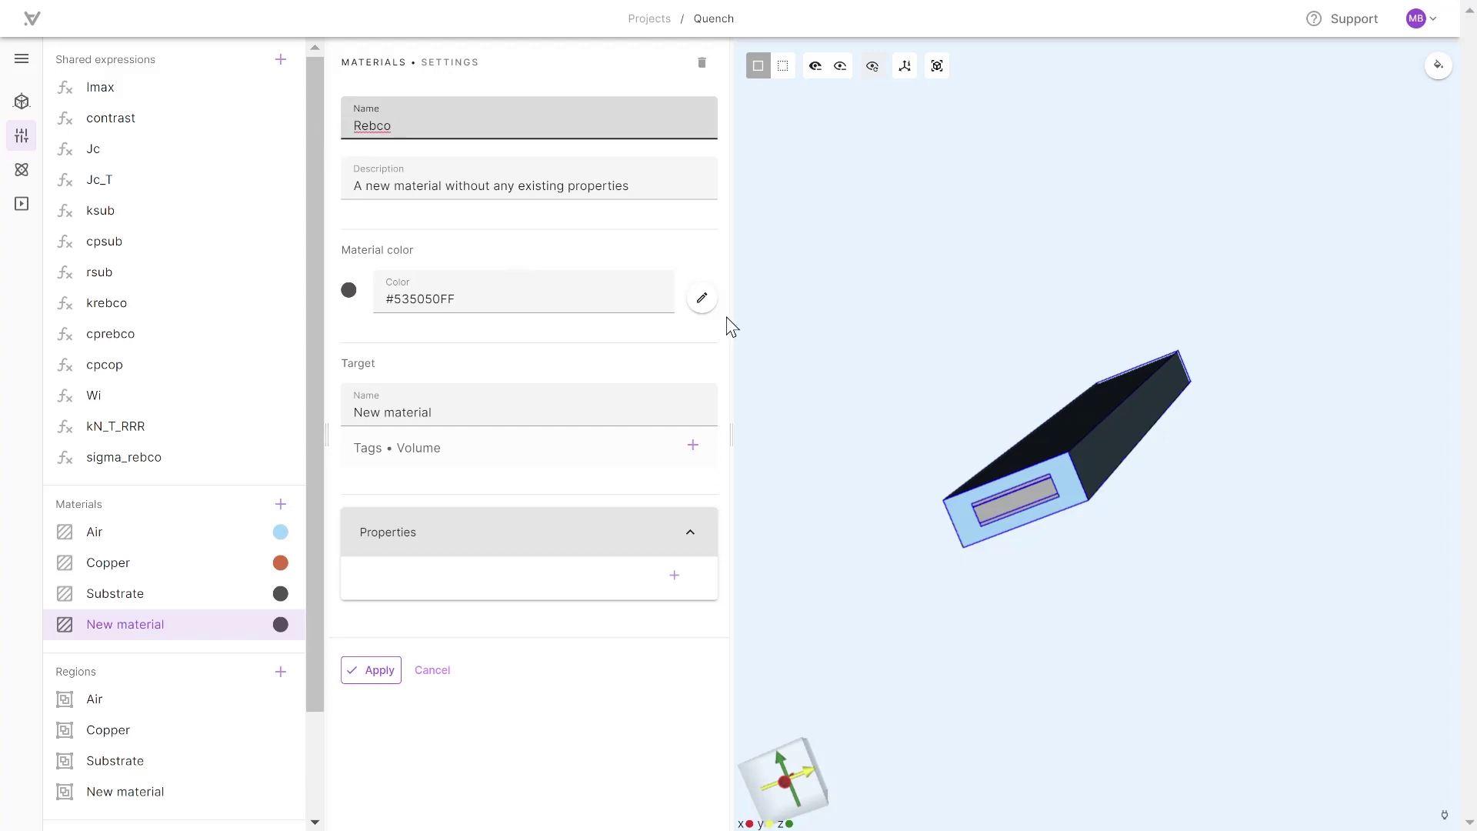
Change the Rebco material's color to green #32D535FF and name its target region Rebco.
click(702, 298)
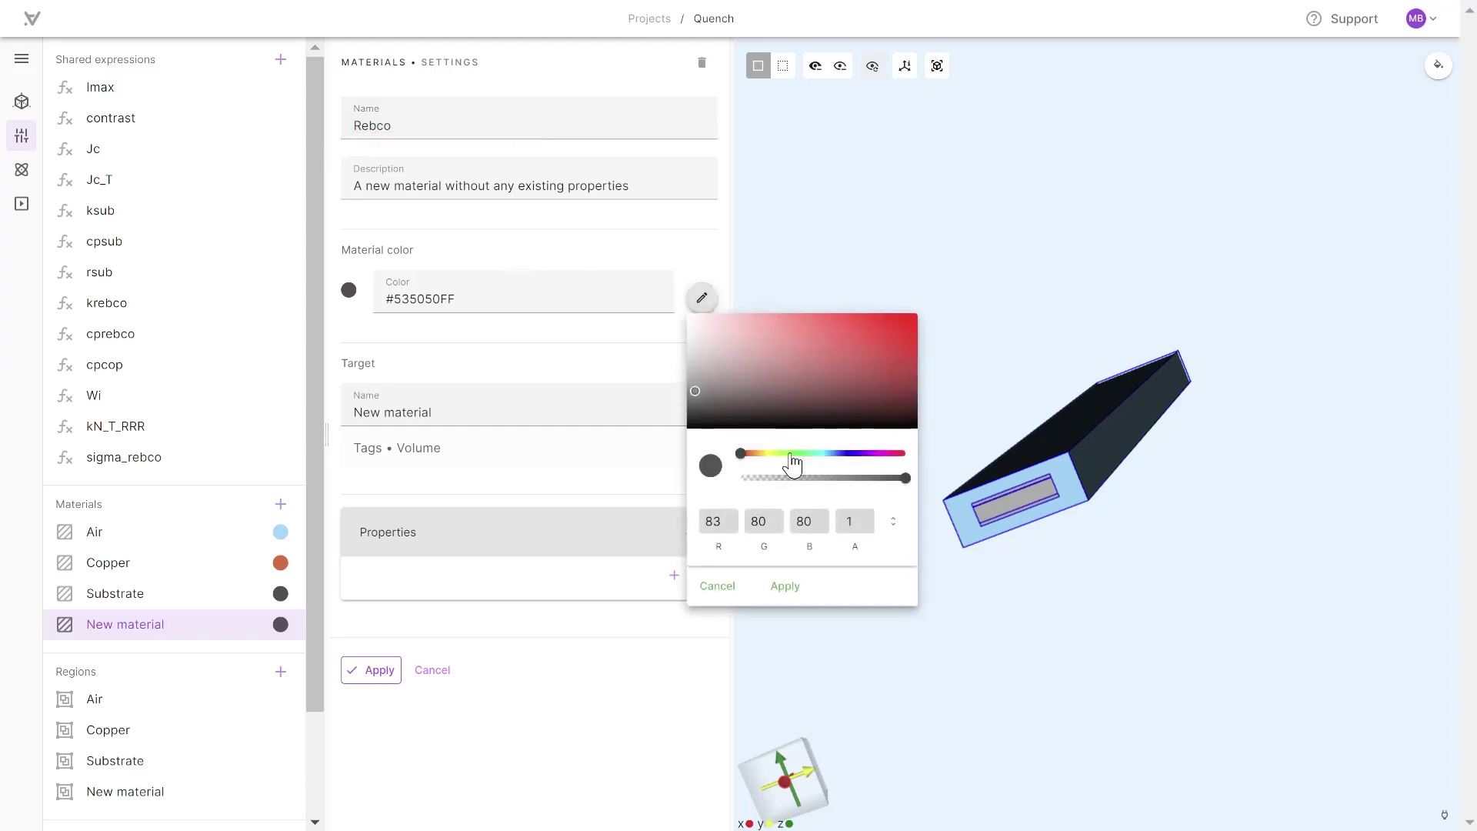
click(793, 454)
click(863, 332)
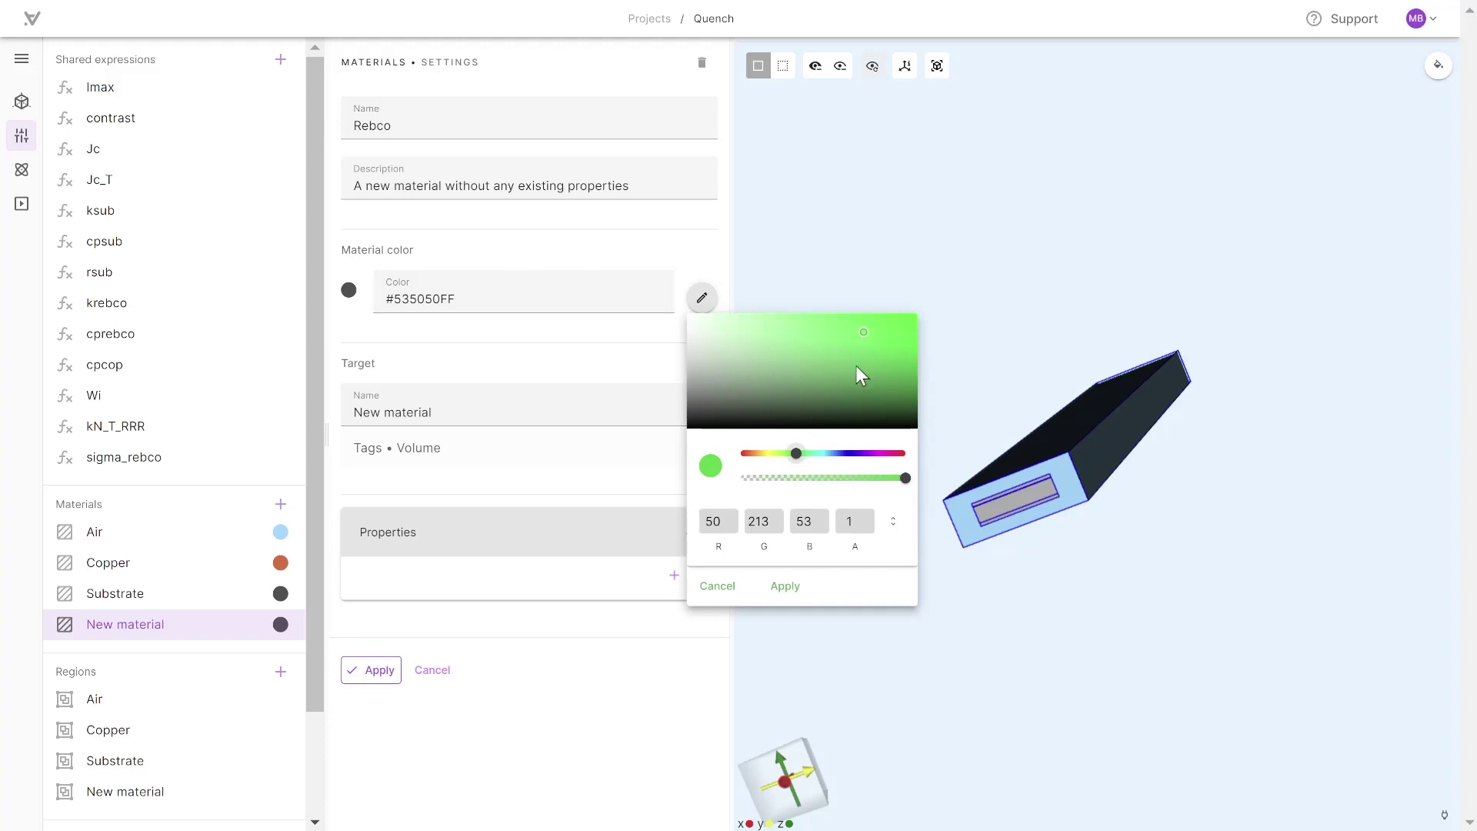
click(786, 586)
click(427, 410)
key(ctrl+a)
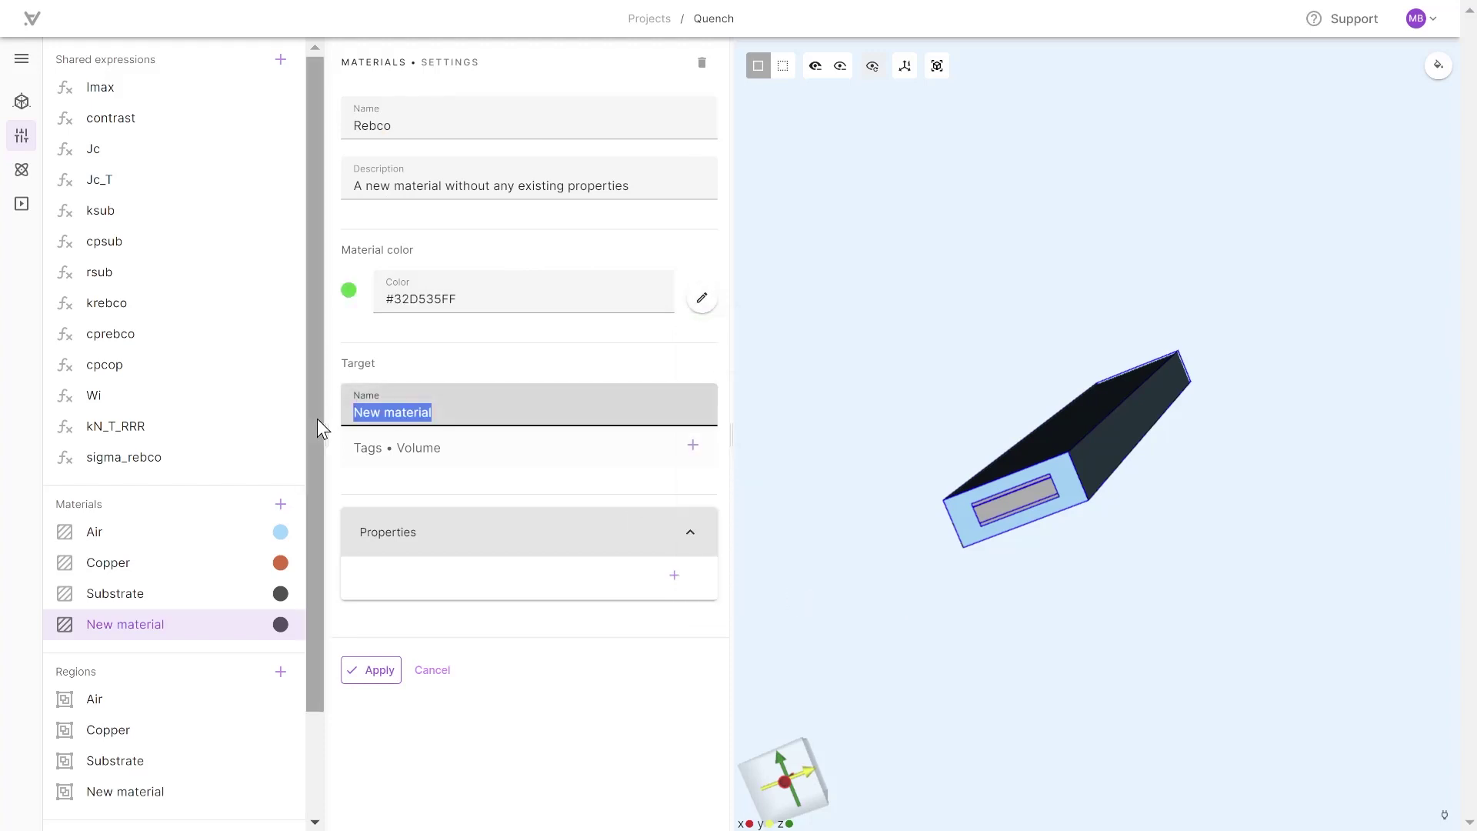
text(Rebco)
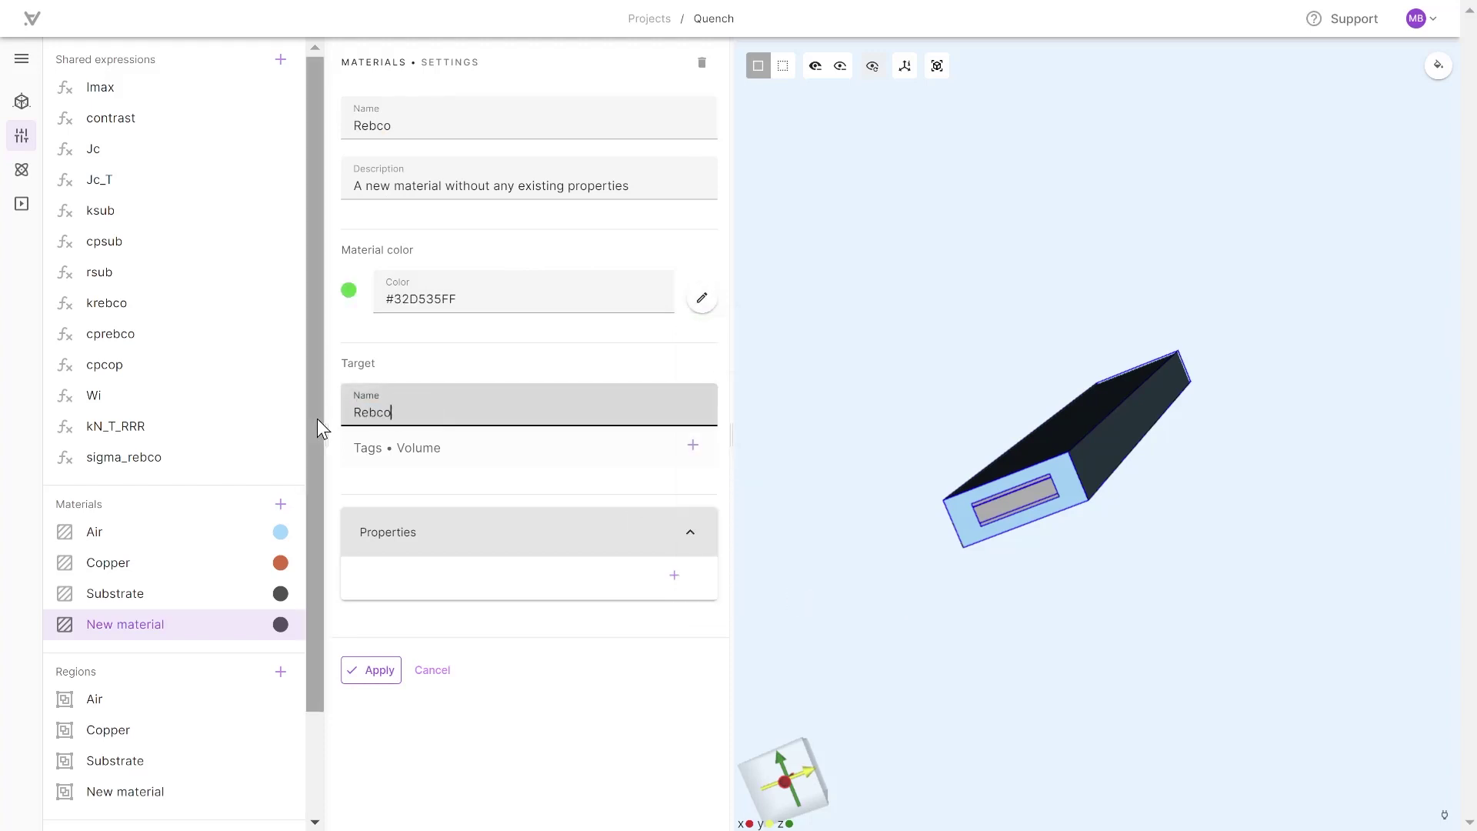
Add thermal conductivity, magnetic permeability, heat capacity, electric conductivity and density properties to the Rebco material.
click(674, 576)
click(714, 543)
click(674, 576)
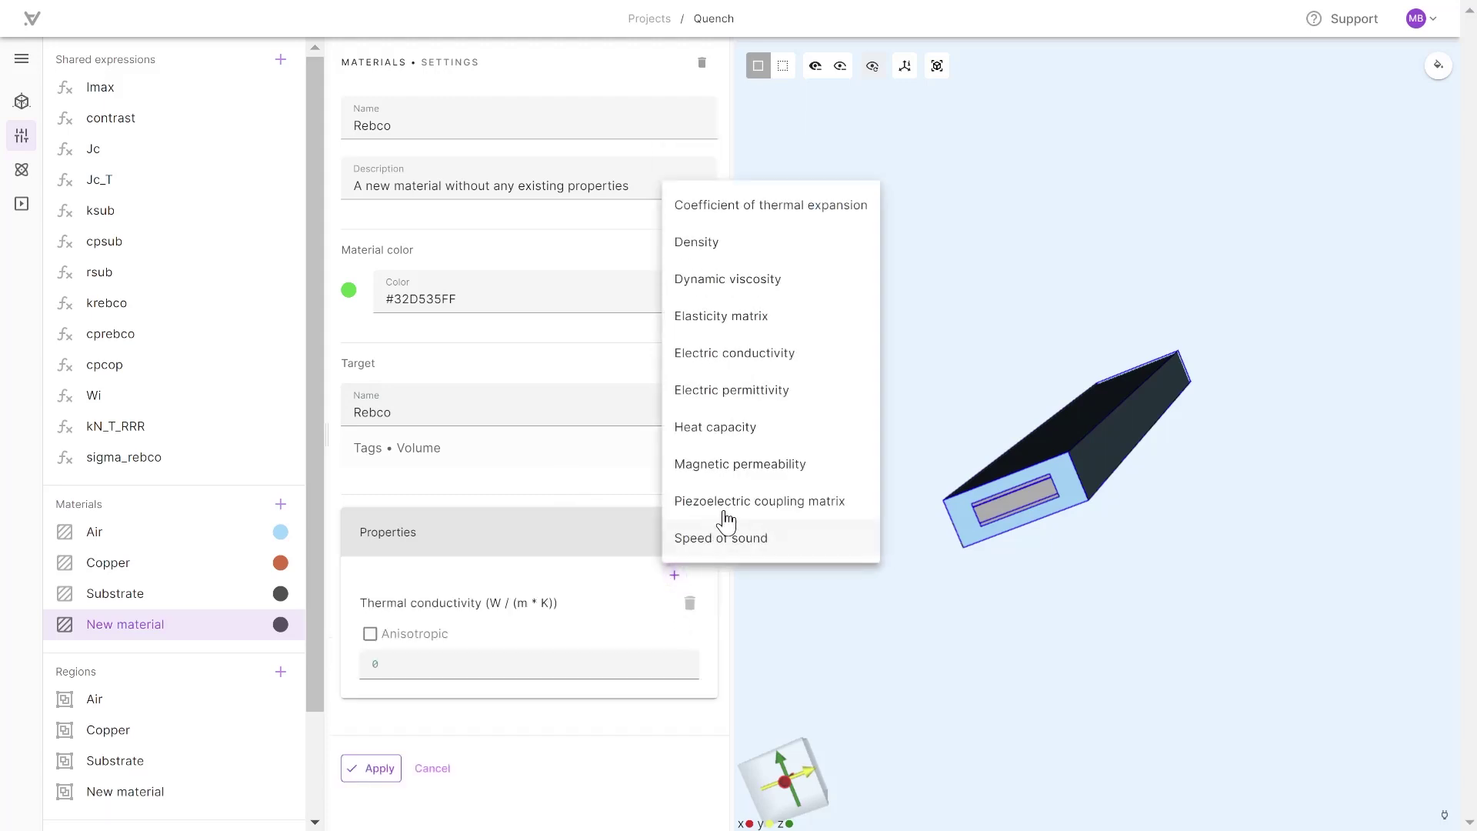
click(718, 472)
click(655, 576)
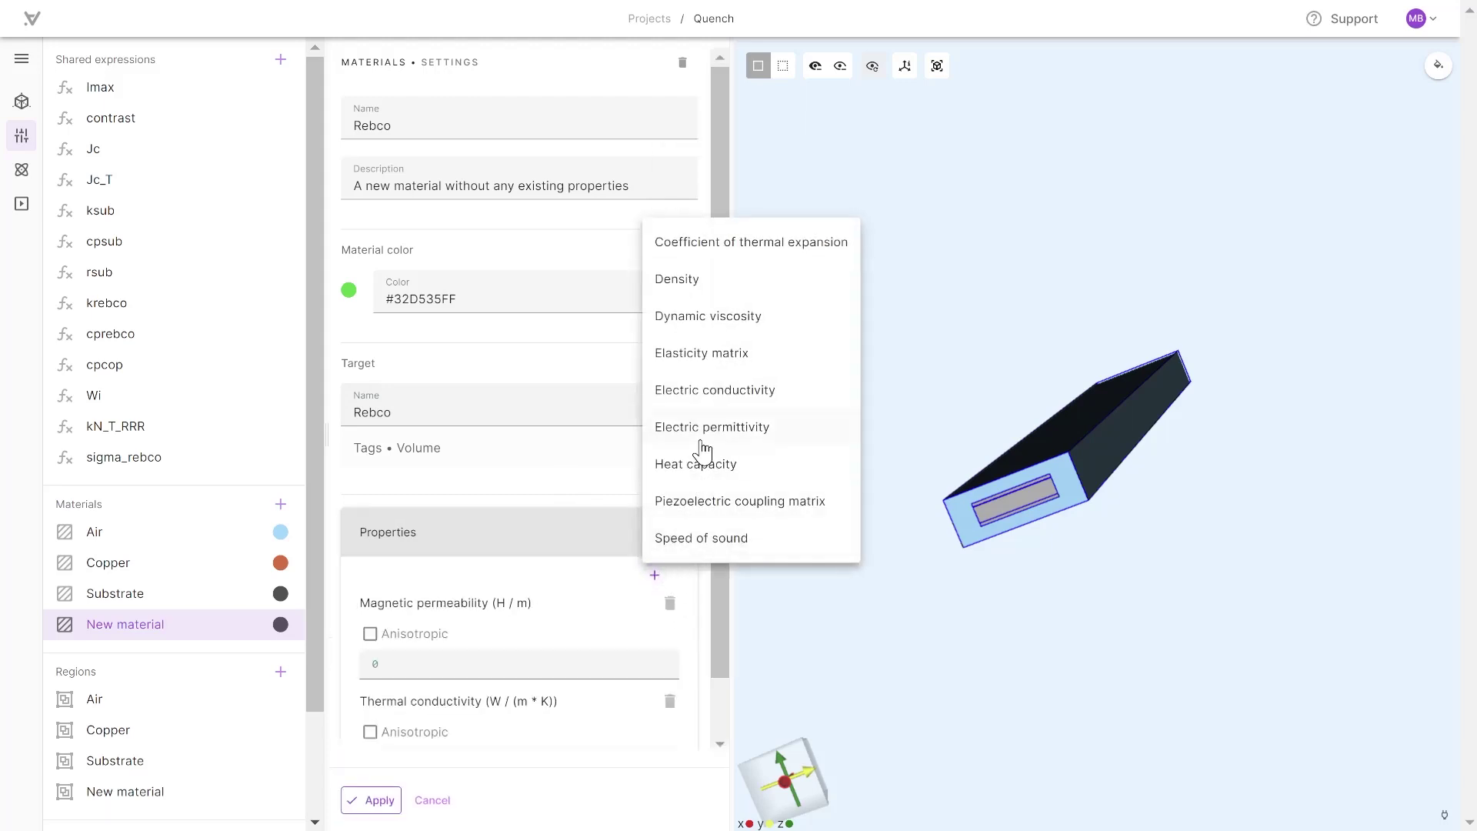
click(696, 464)
click(655, 575)
click(694, 428)
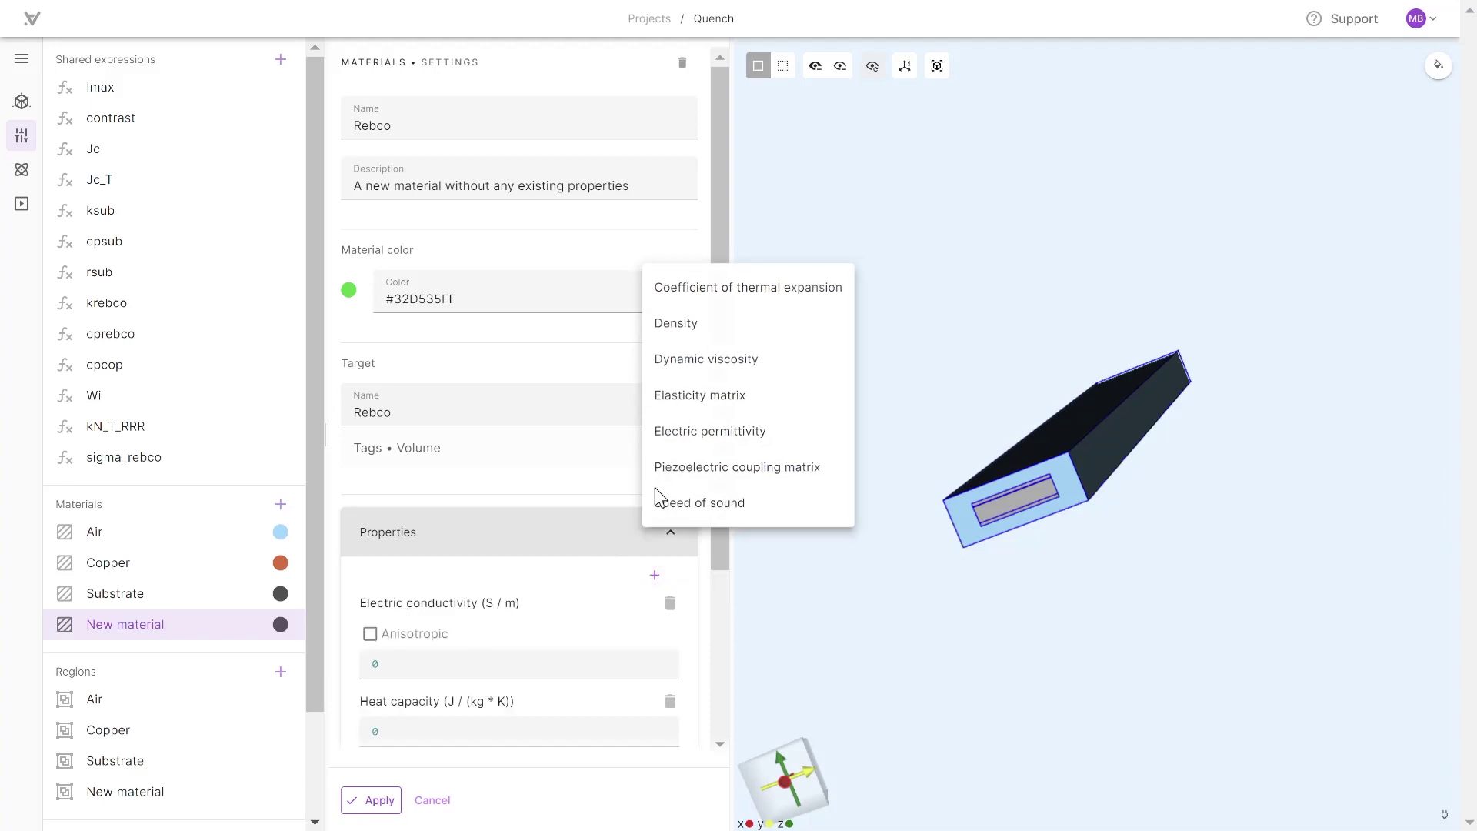
click(655, 575)
click(696, 353)
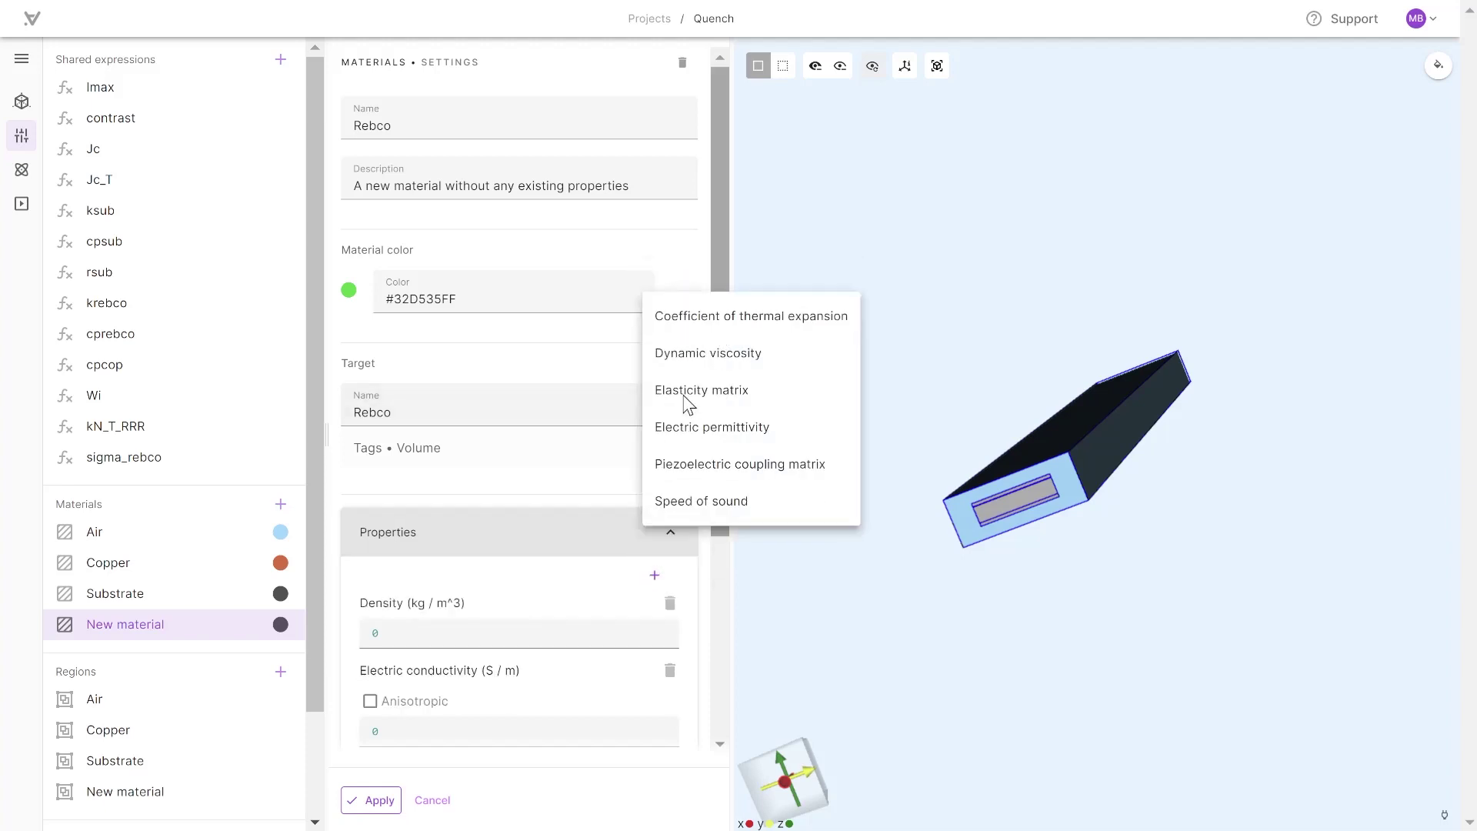
Set Rebco's density to 6300 kg/m^3.
scroll(458, 548, down, 3)
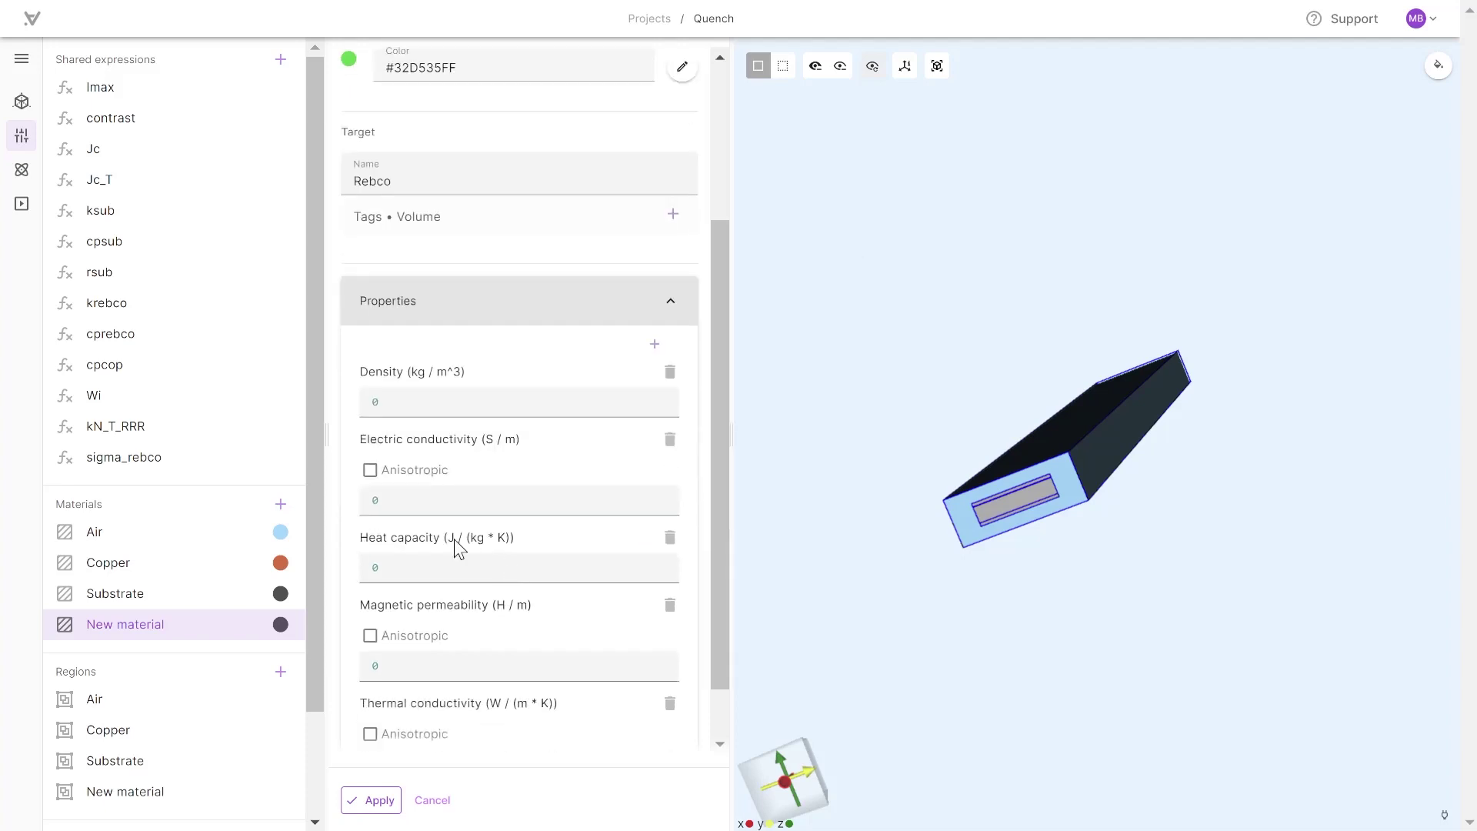
click(389, 402)
text(6300)
Set Rebco's electric conductivity to the shared function sigma_rebco(T,j).
click(387, 500)
text(s)
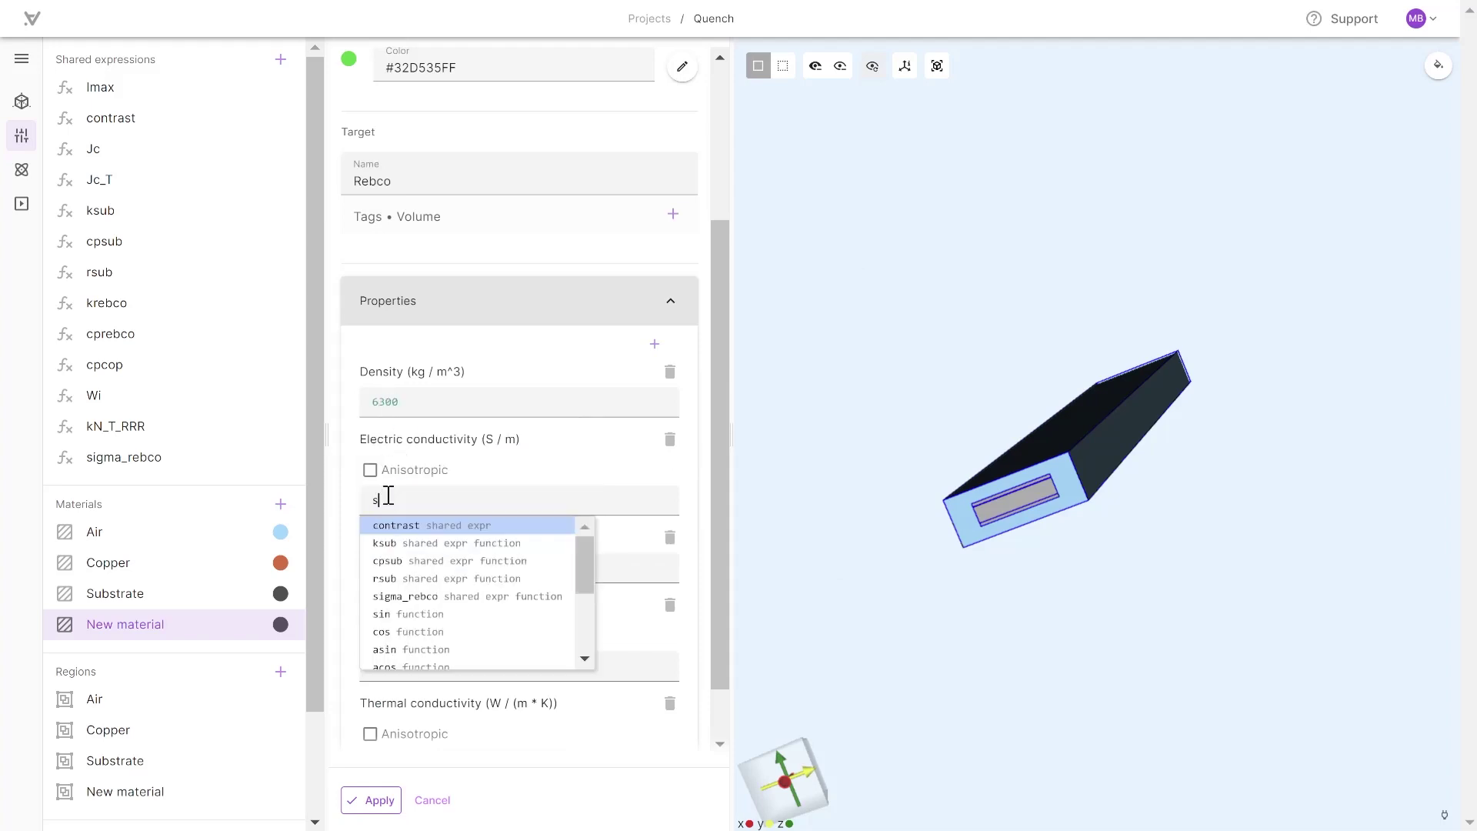
text(u)
key(BackSpace)
text(ig)
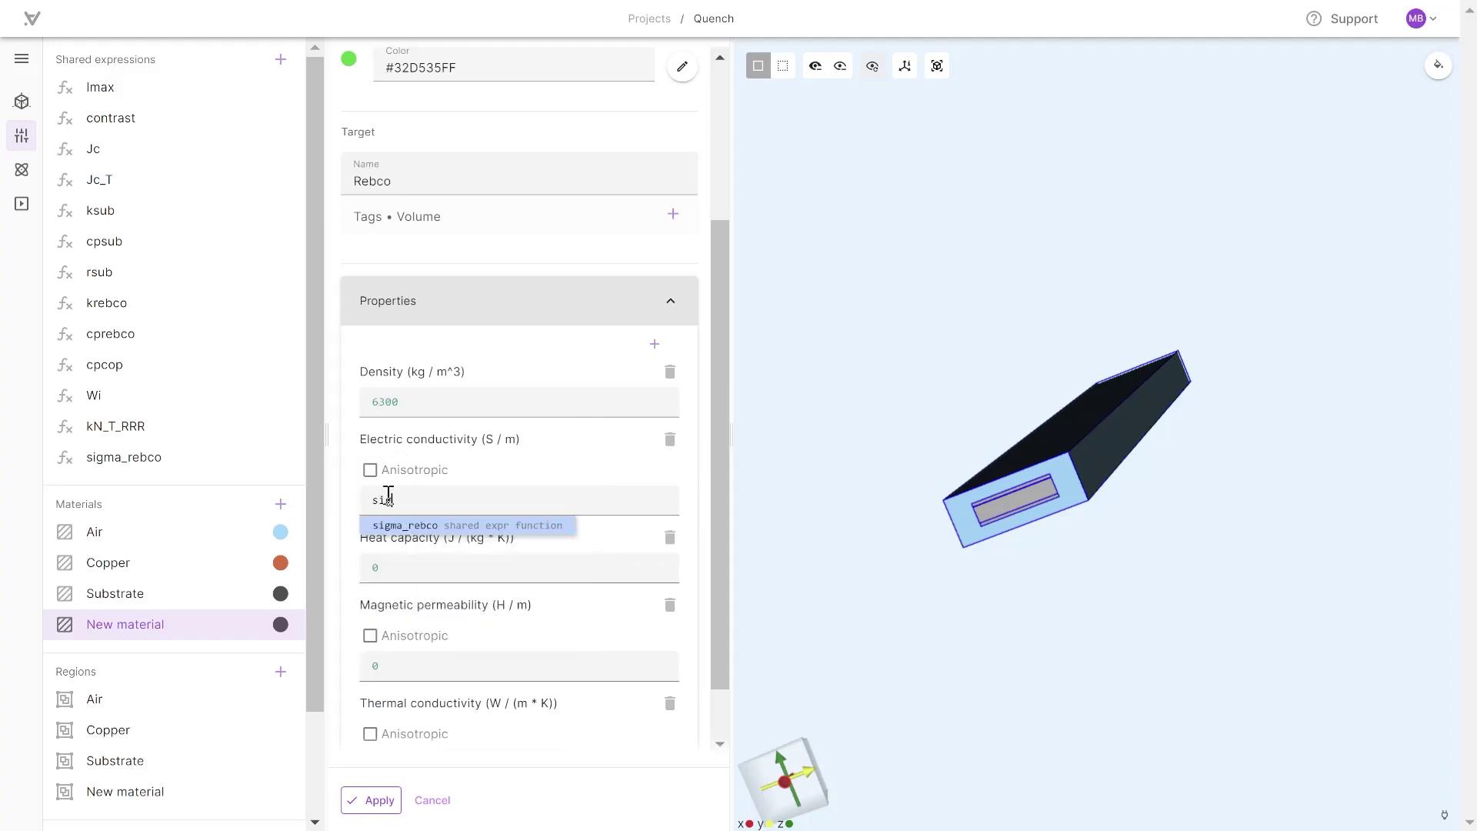
text(ma)
click(408, 525)
text((T)
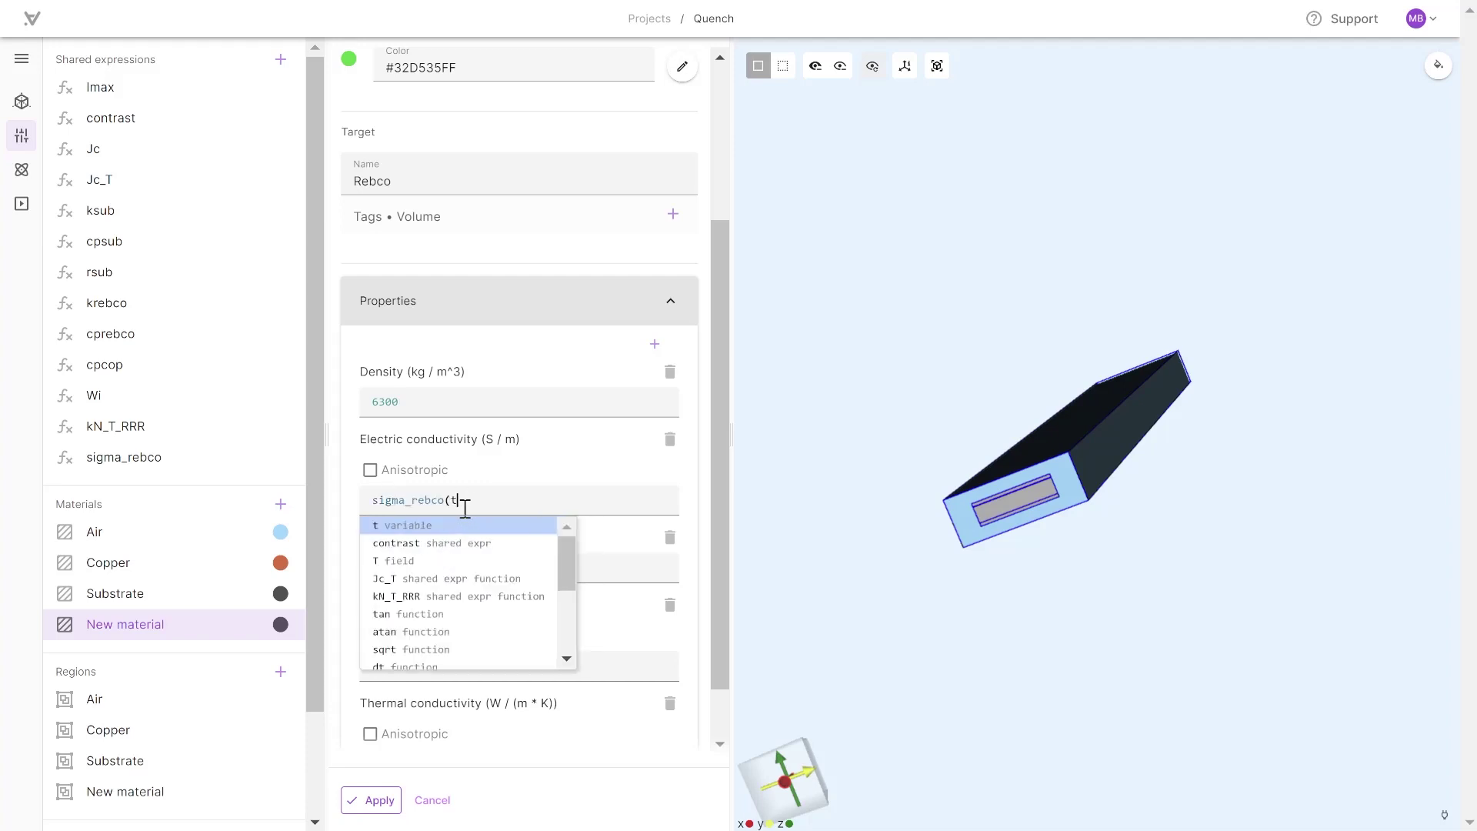
text(,t))
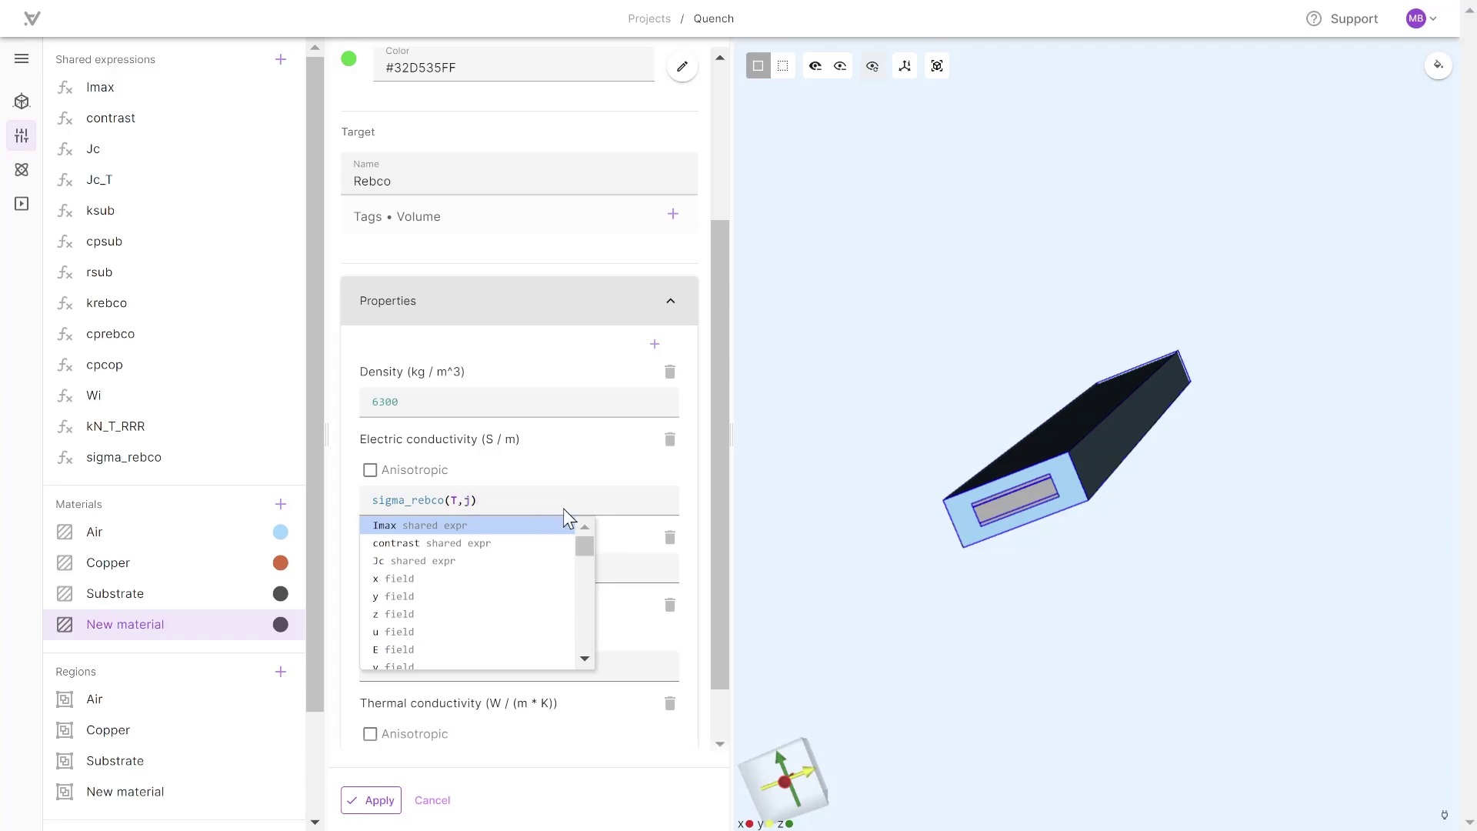
Set Rebco's heat capacity to the shared function cprebco(T).
click(624, 573)
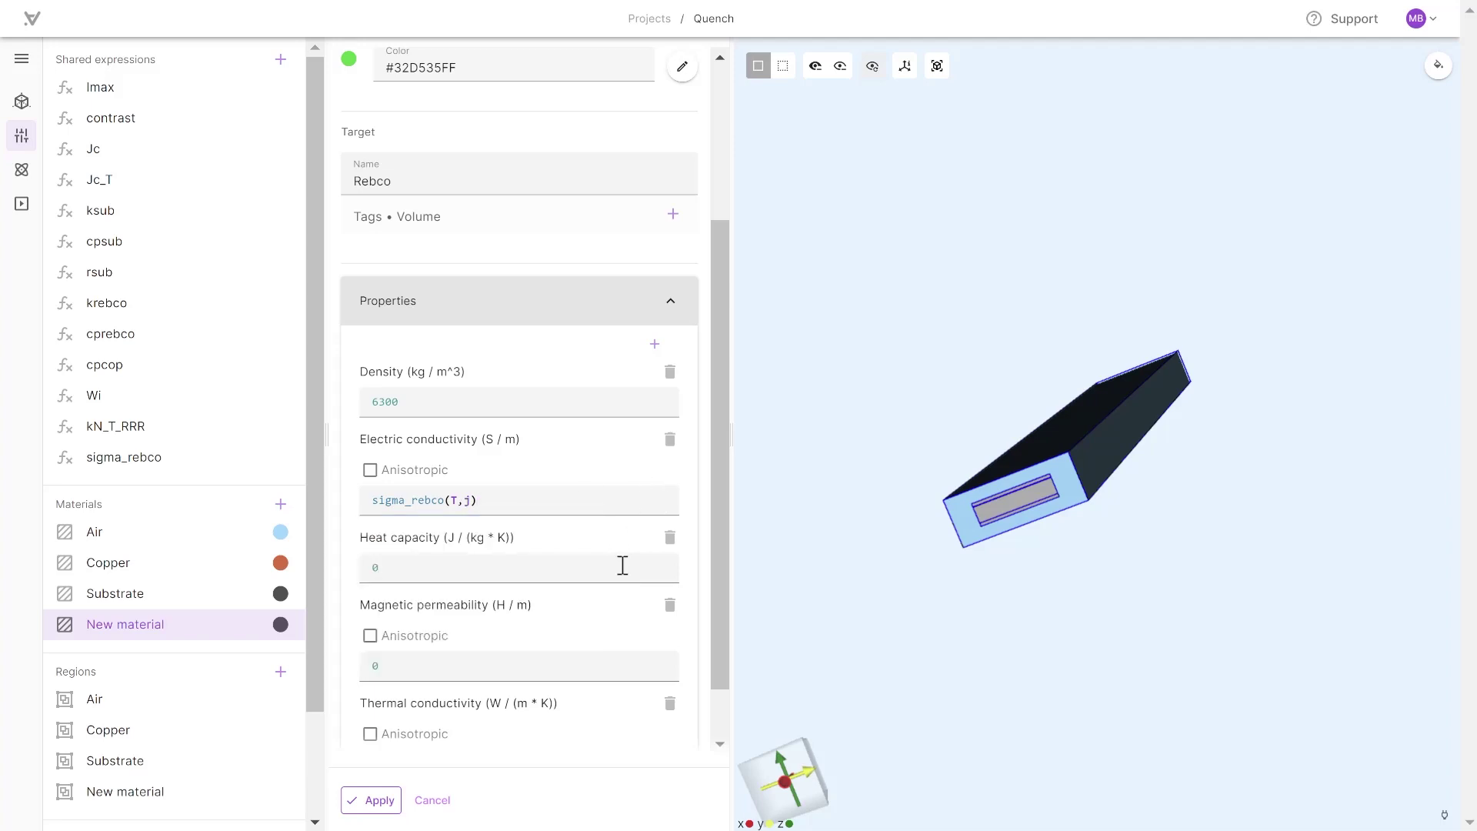
key(BackSpace)
text(cp)
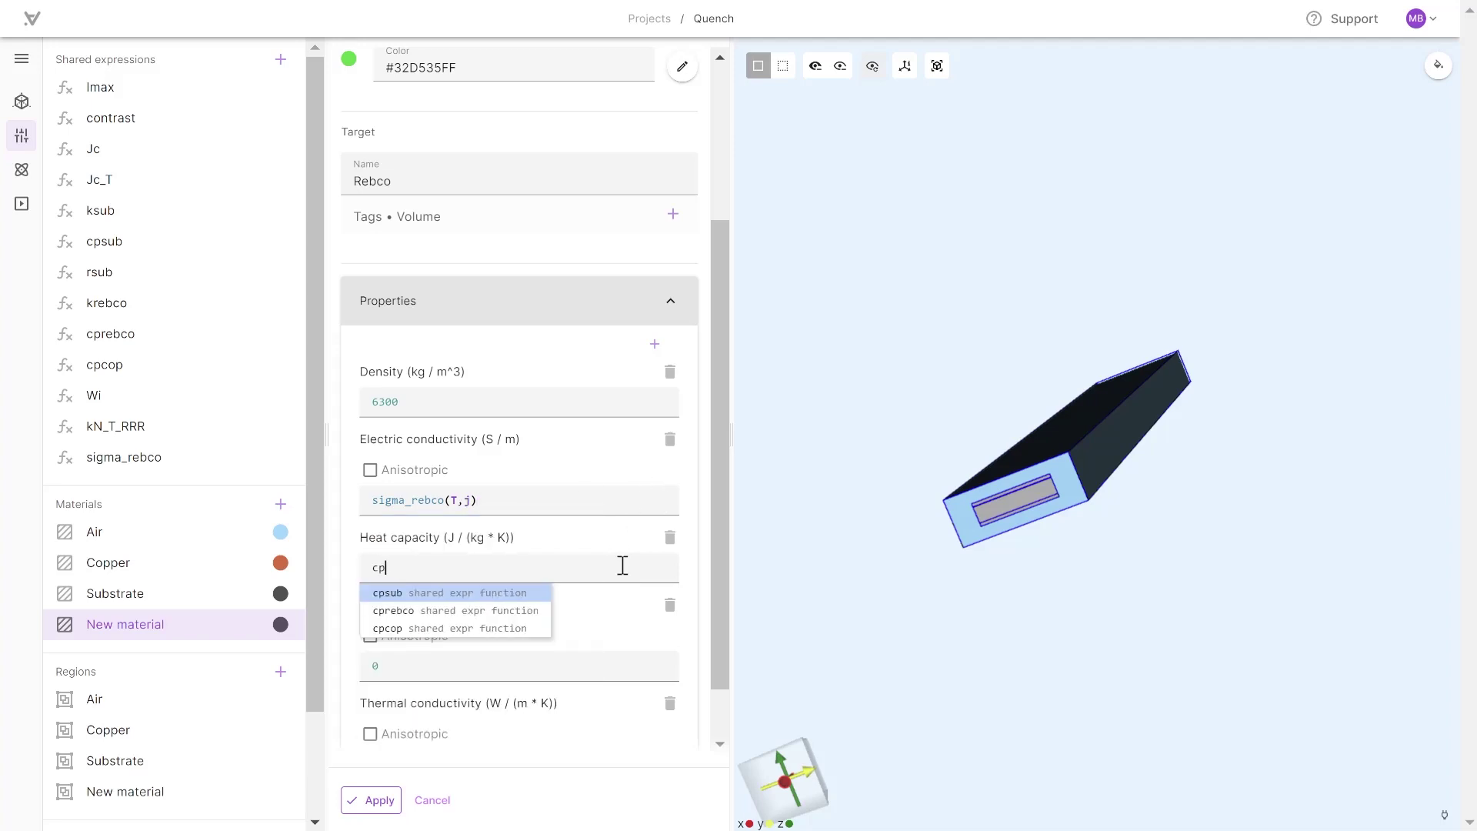
text(rebco)
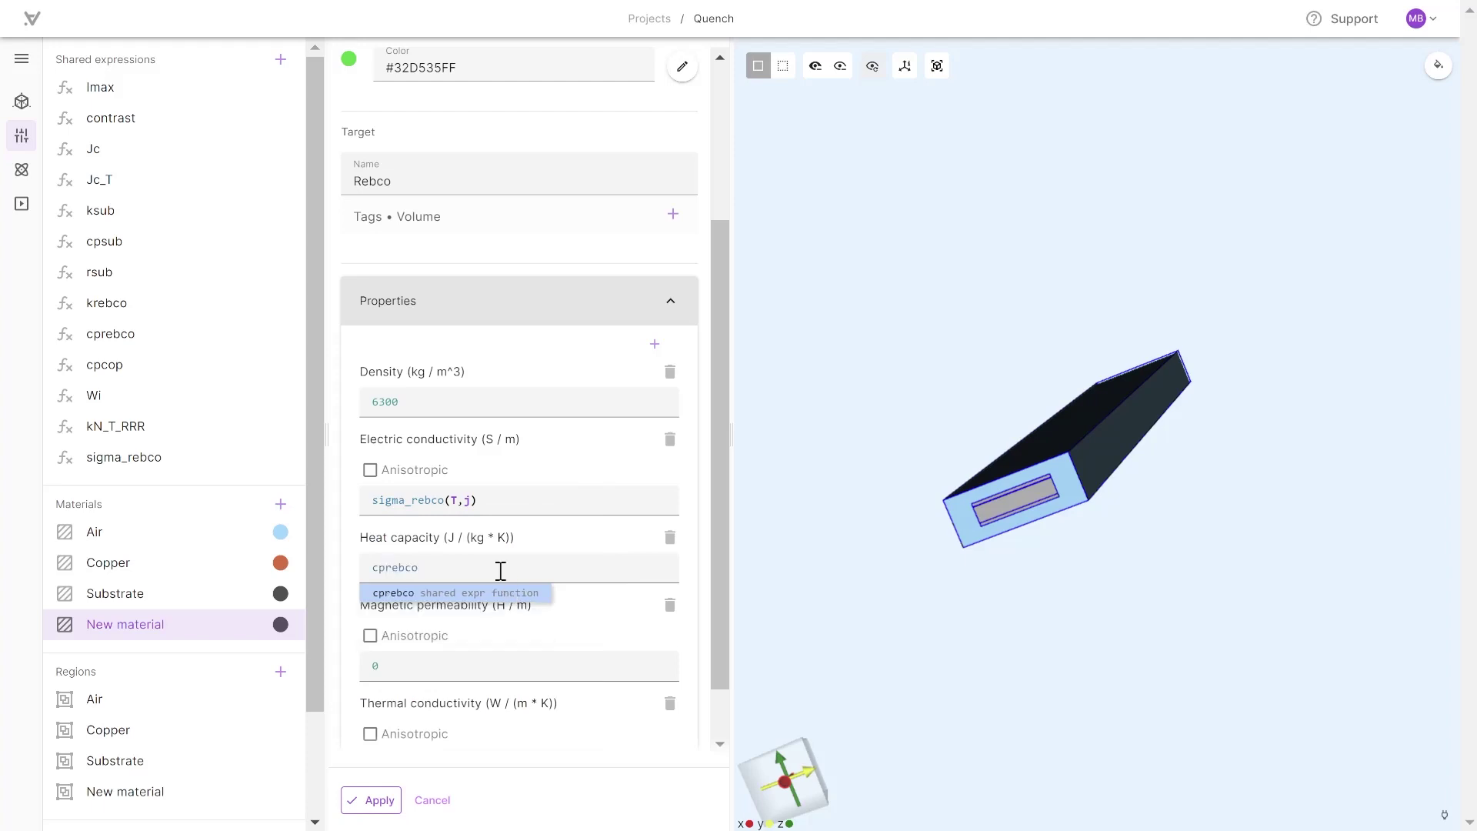
text((T))
Set Rebco's magnetic permeability to the constant mu0.
click(653, 656)
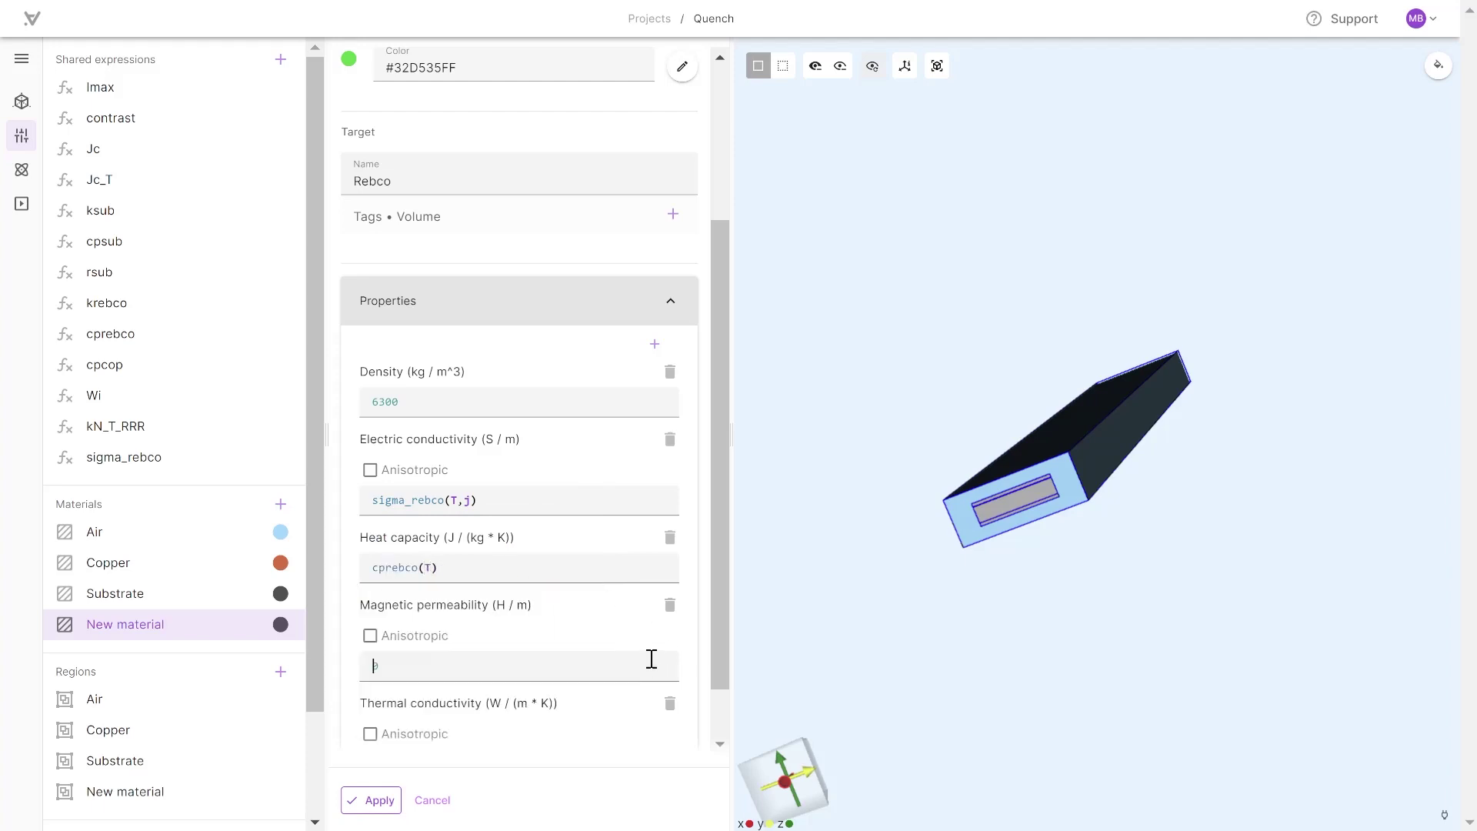
scroll(597, 602, down, 1)
text(mu)
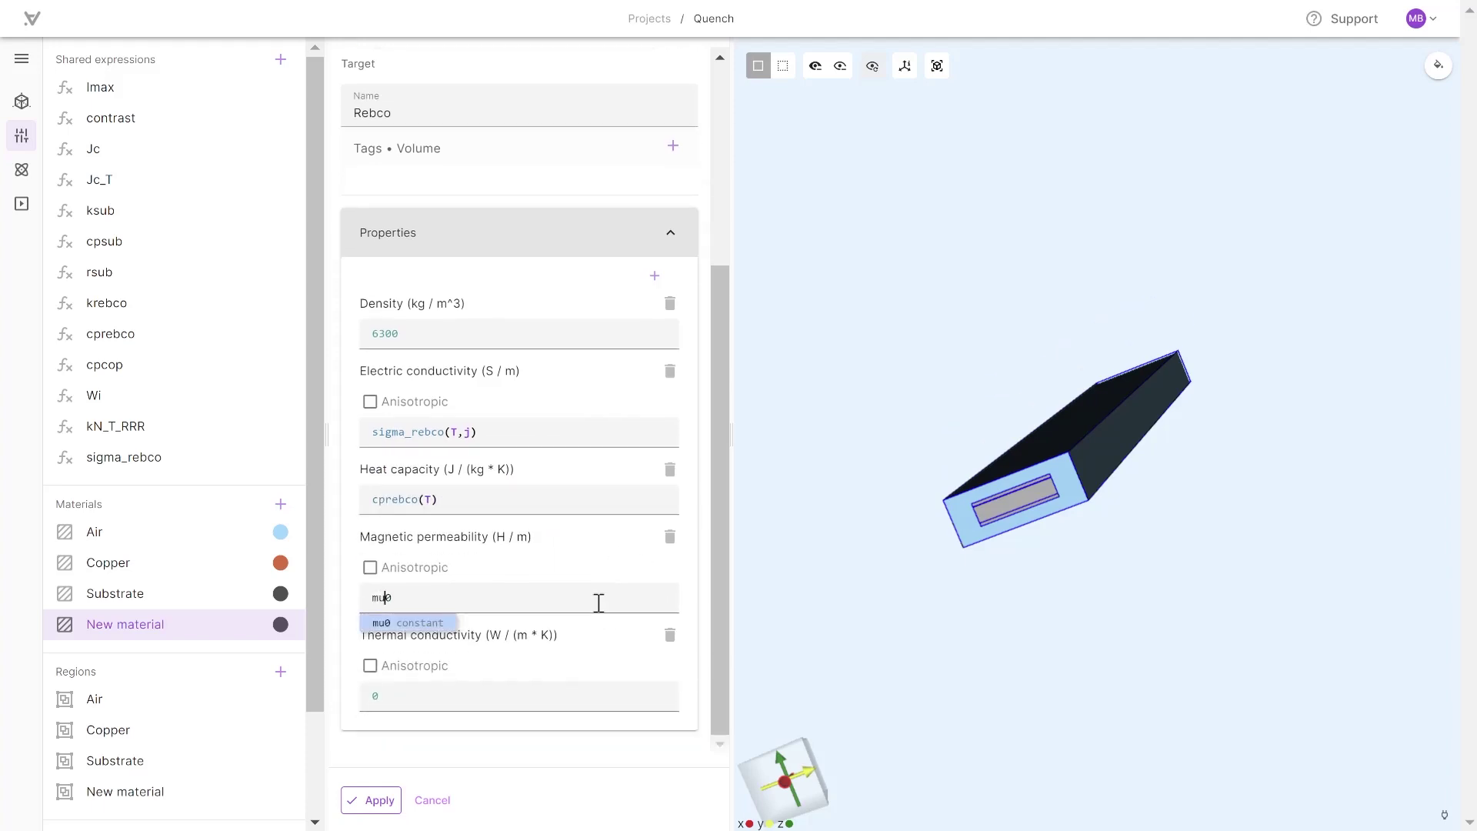
Set Rebco's thermal conductivity to the shared function krebco(T) and apply the material definition.
click(404, 695)
key(BackSpace)
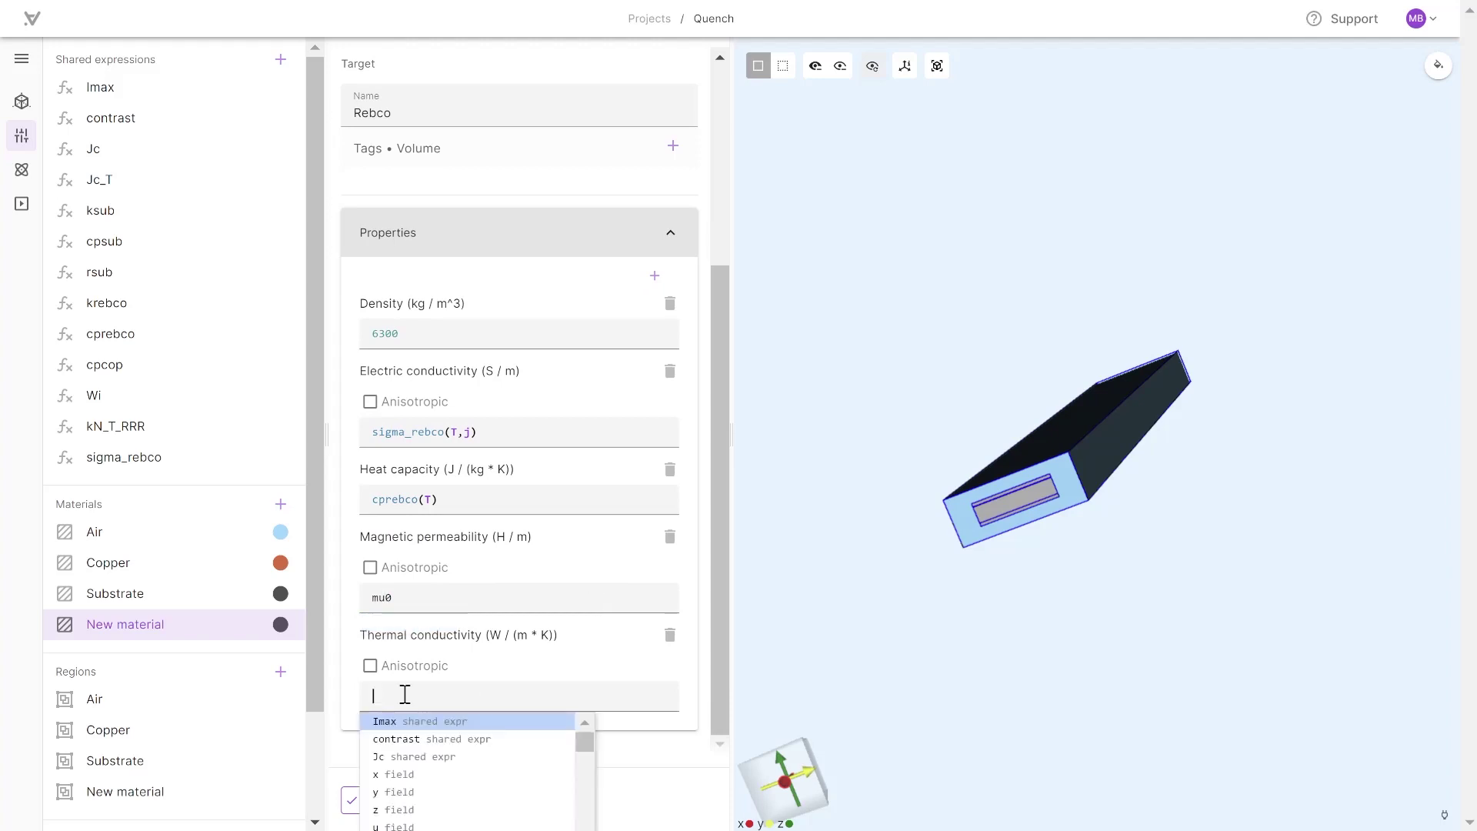
text(krebco)
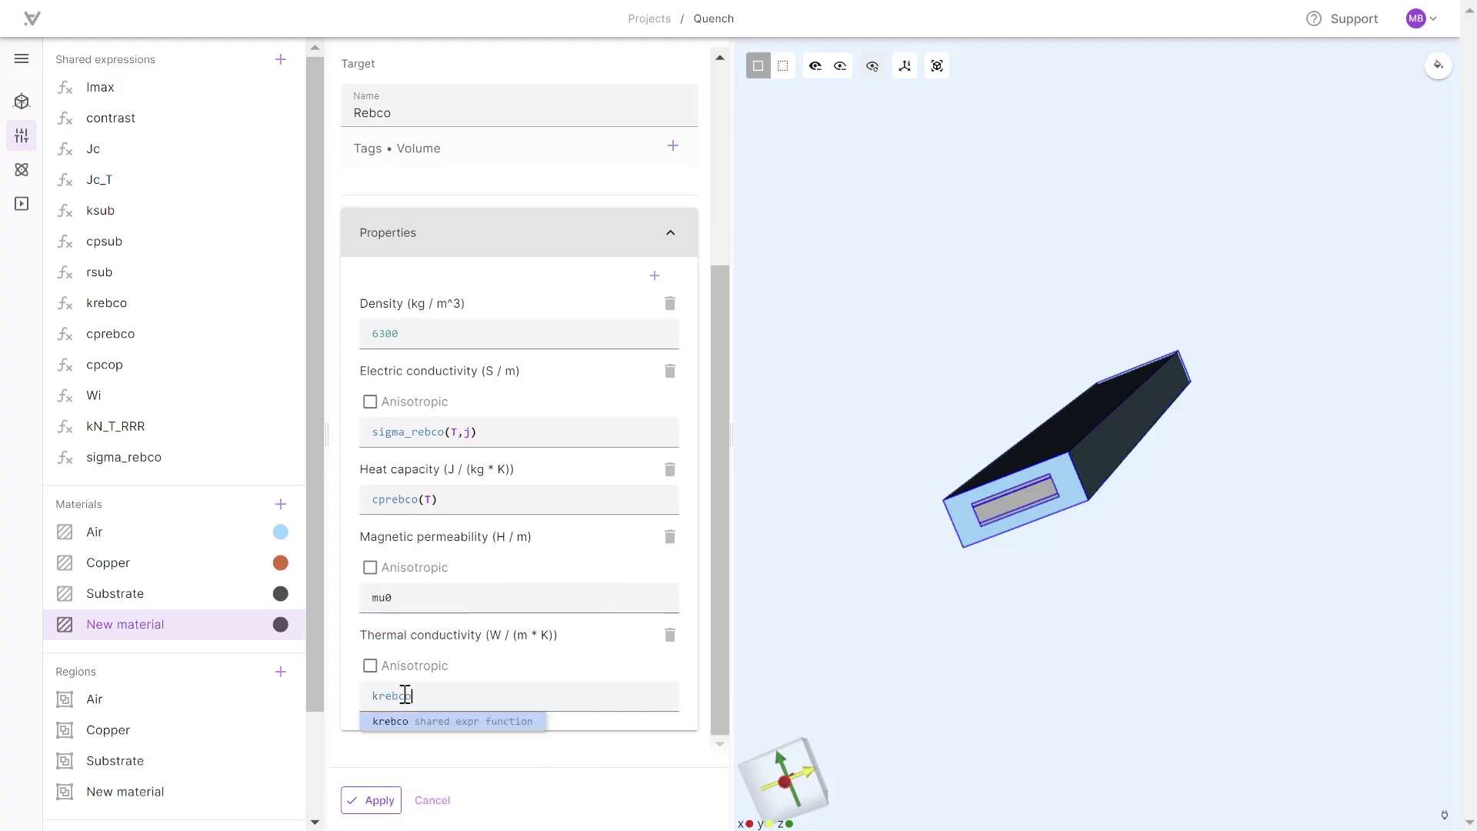
text((T))
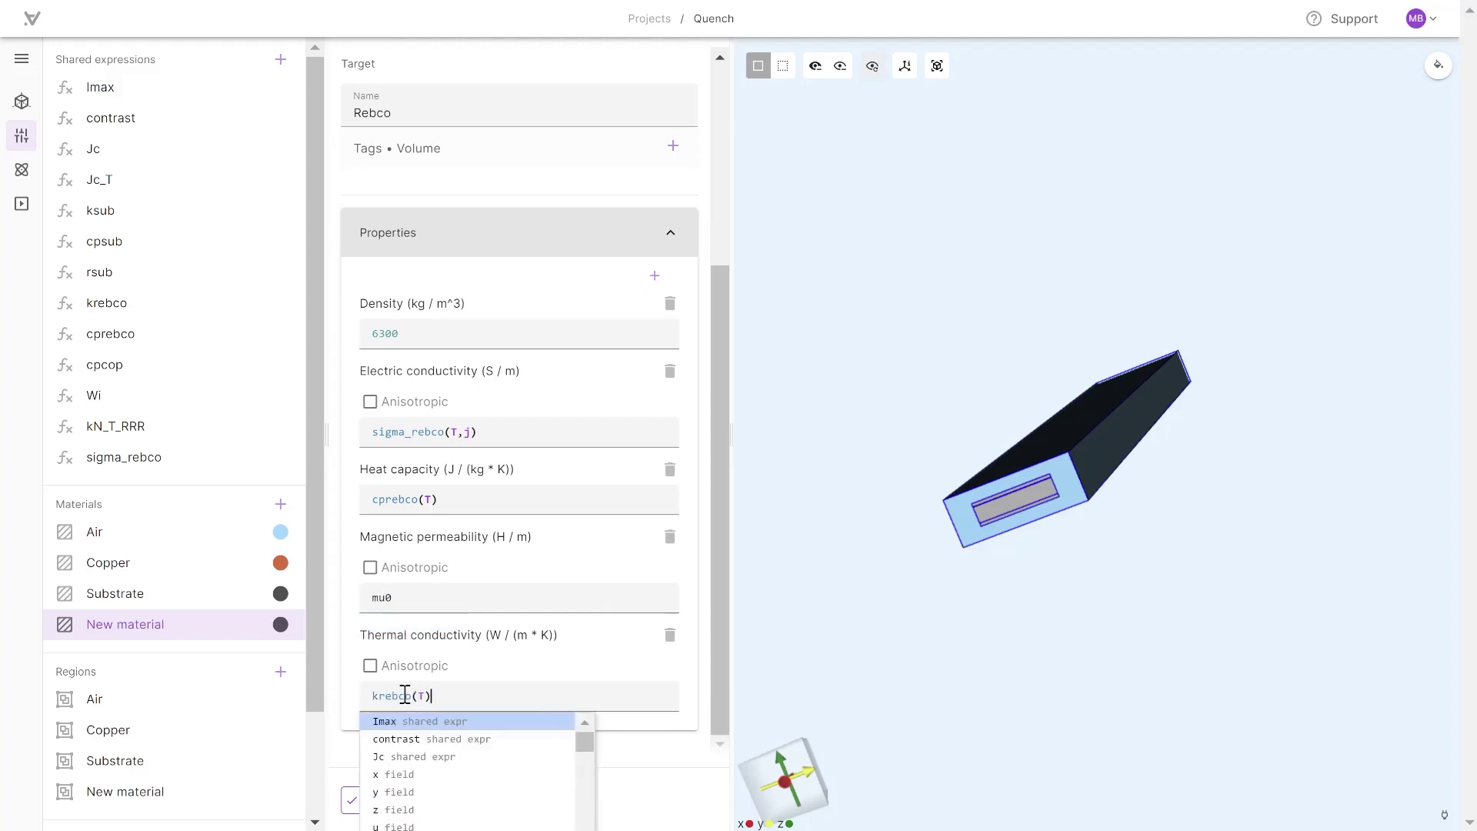
click(353, 799)
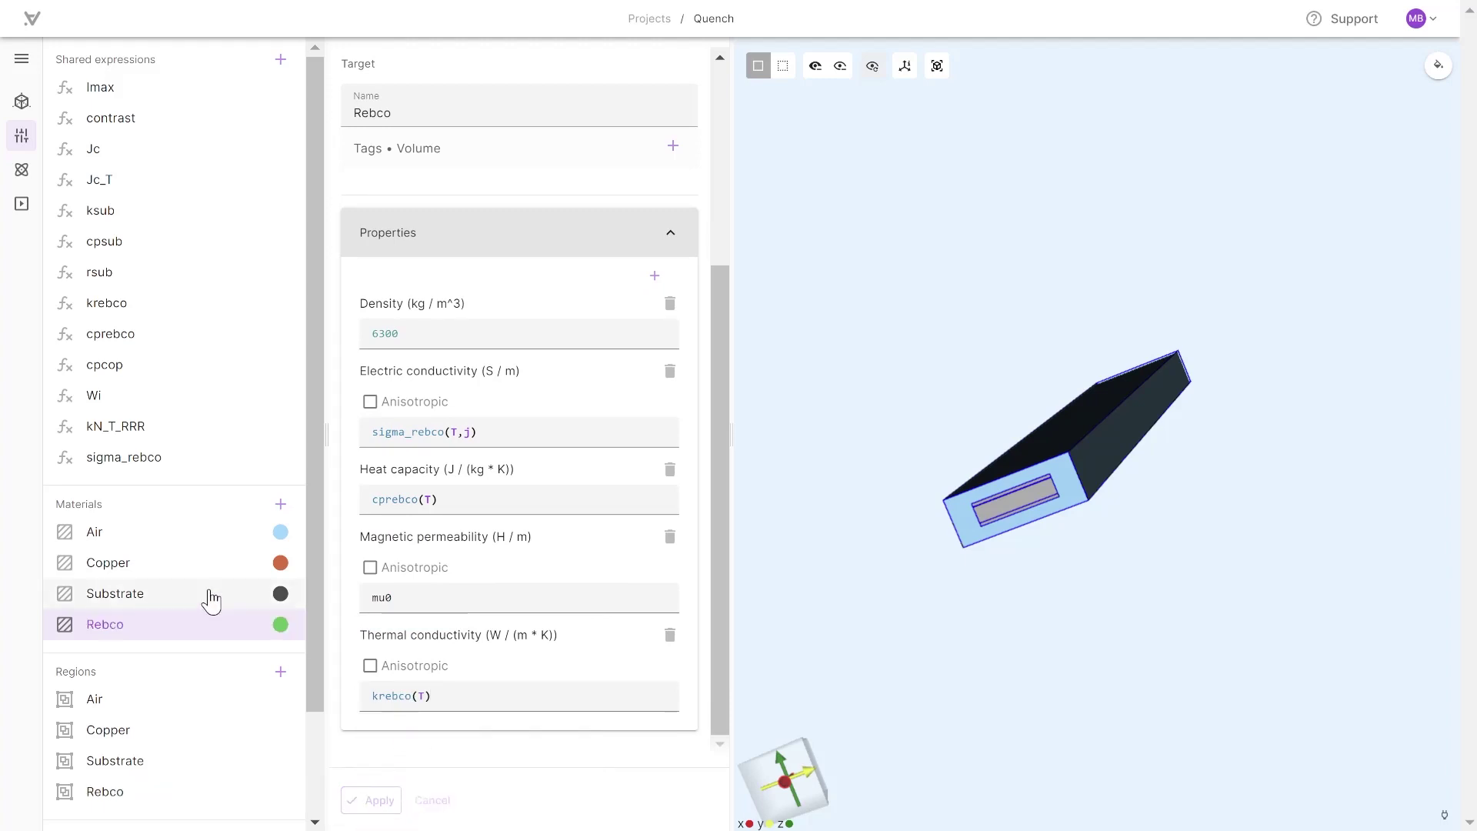
Open the Copper material and hide the outer air volume to expose the tape layers in the model.
click(178, 567)
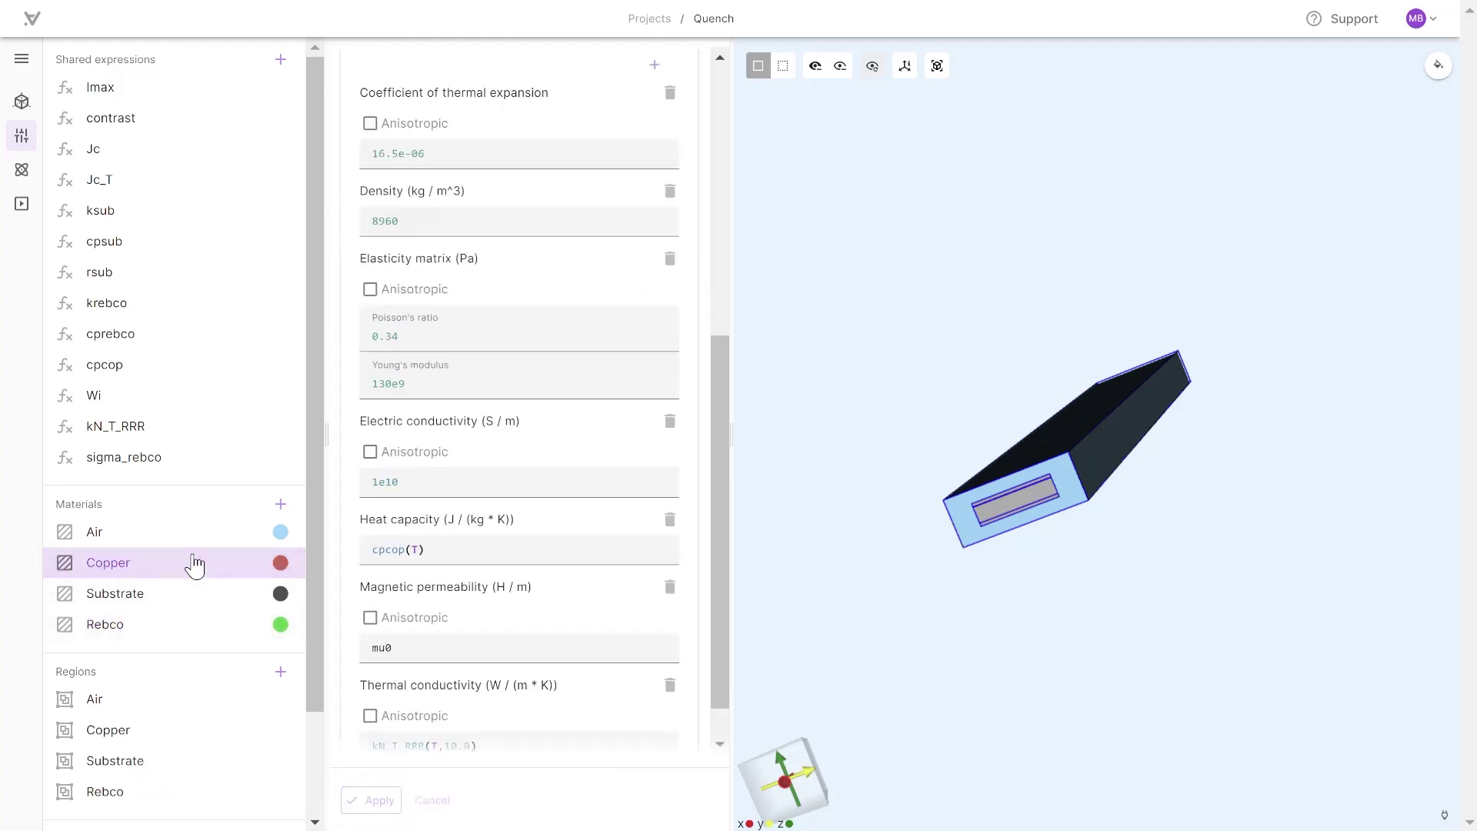
scroll(461, 295, up, 5)
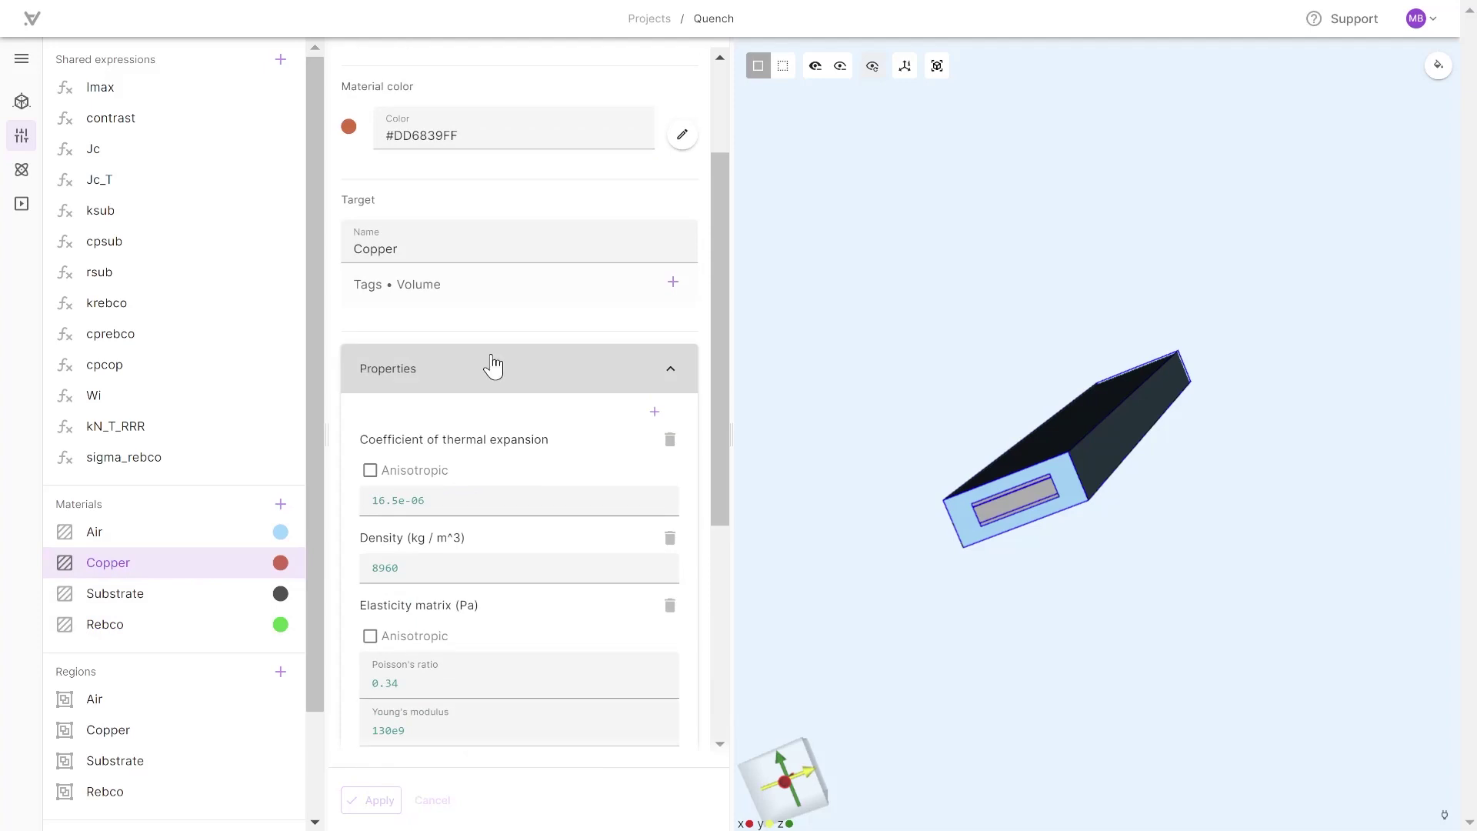
click(816, 67)
click(1129, 449)
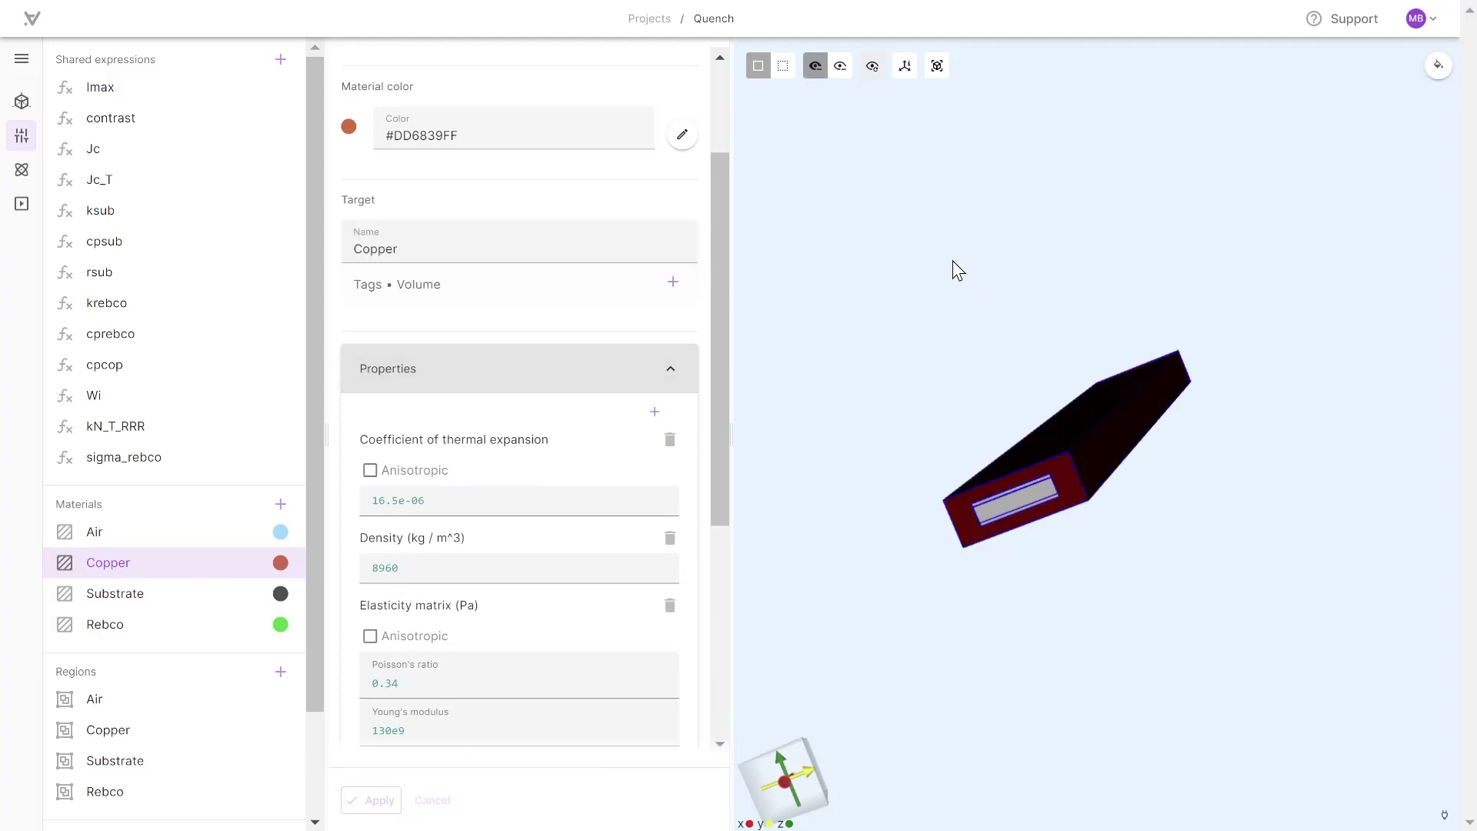
click(812, 67)
scroll(1059, 454, up, 2)
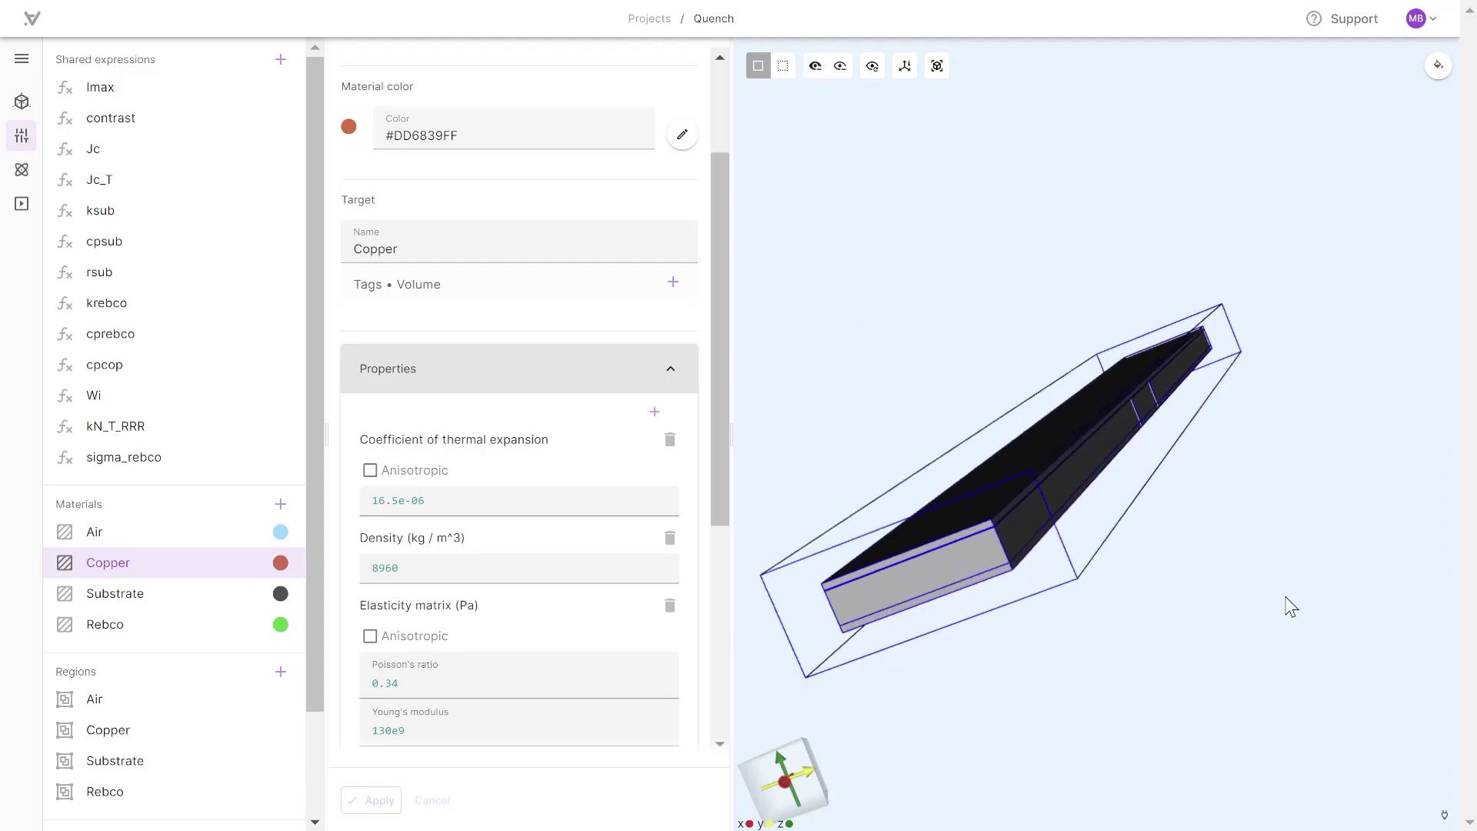
Assign volumes 37, 38, 39 and 40, the outer layers of the tape, to the Copper material and apply.
drag(1286, 607, 1126, 654)
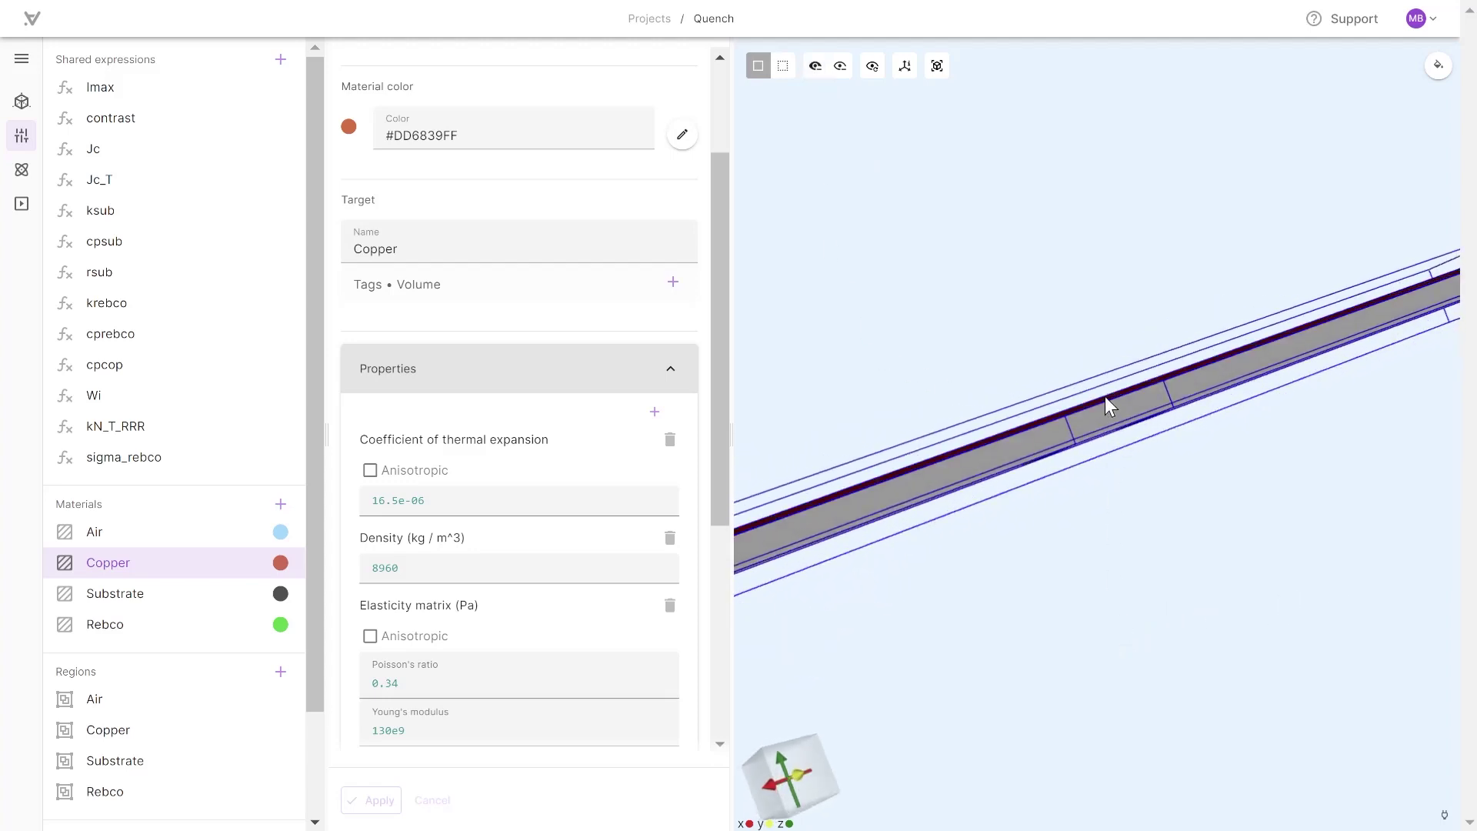
click(1073, 458)
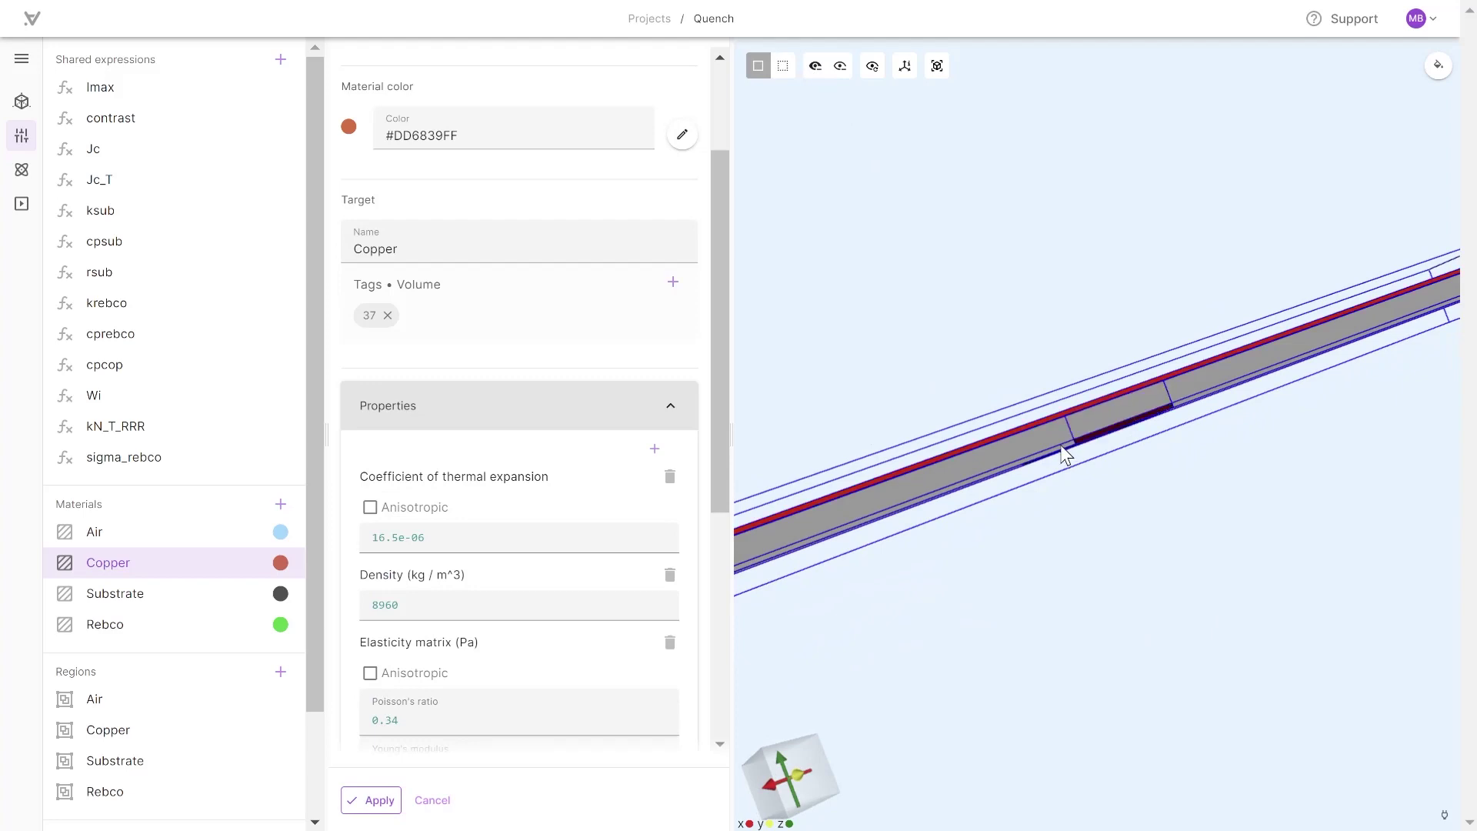
click(1076, 457)
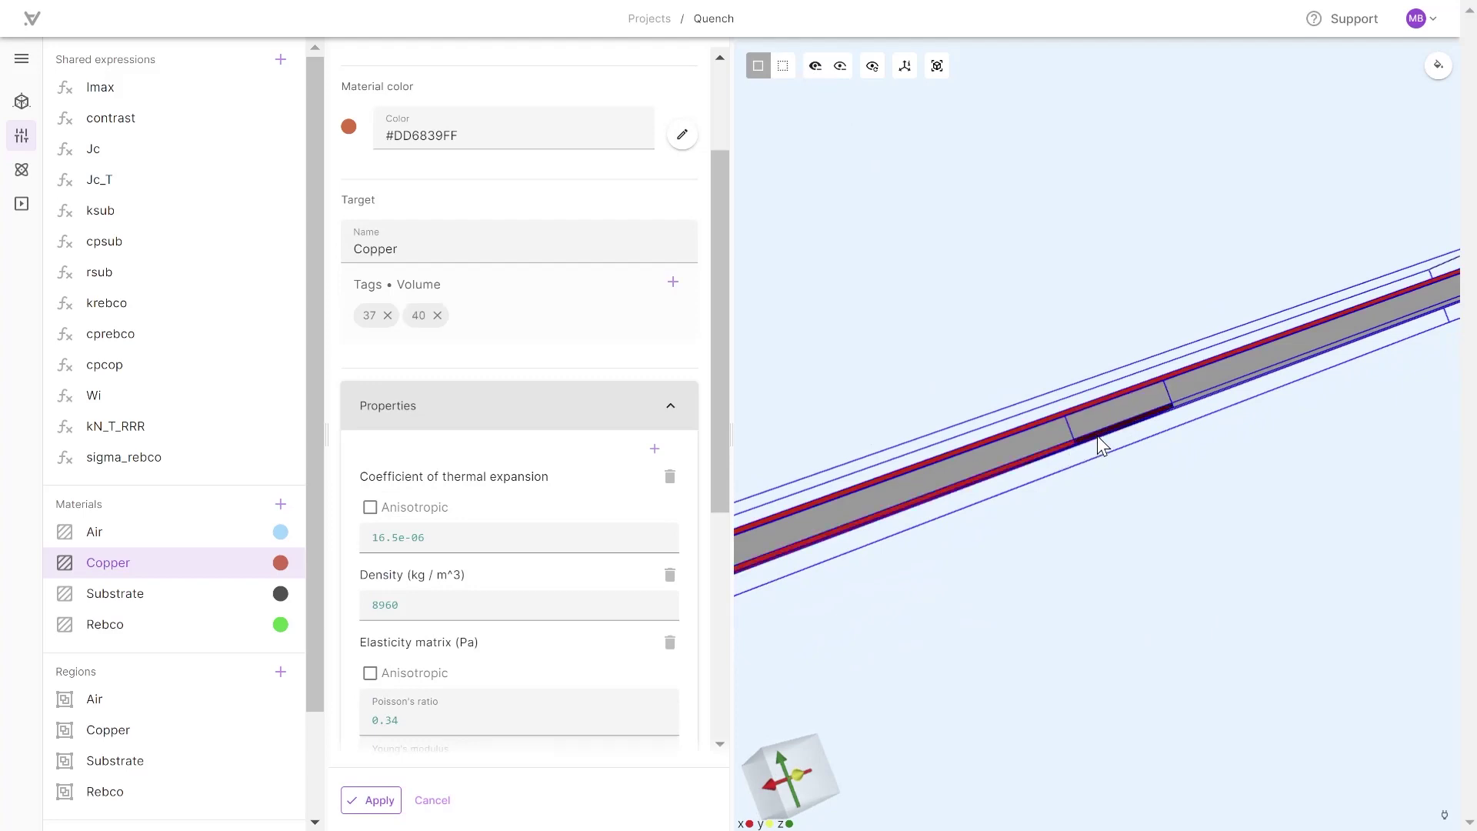
click(1125, 434)
click(1192, 411)
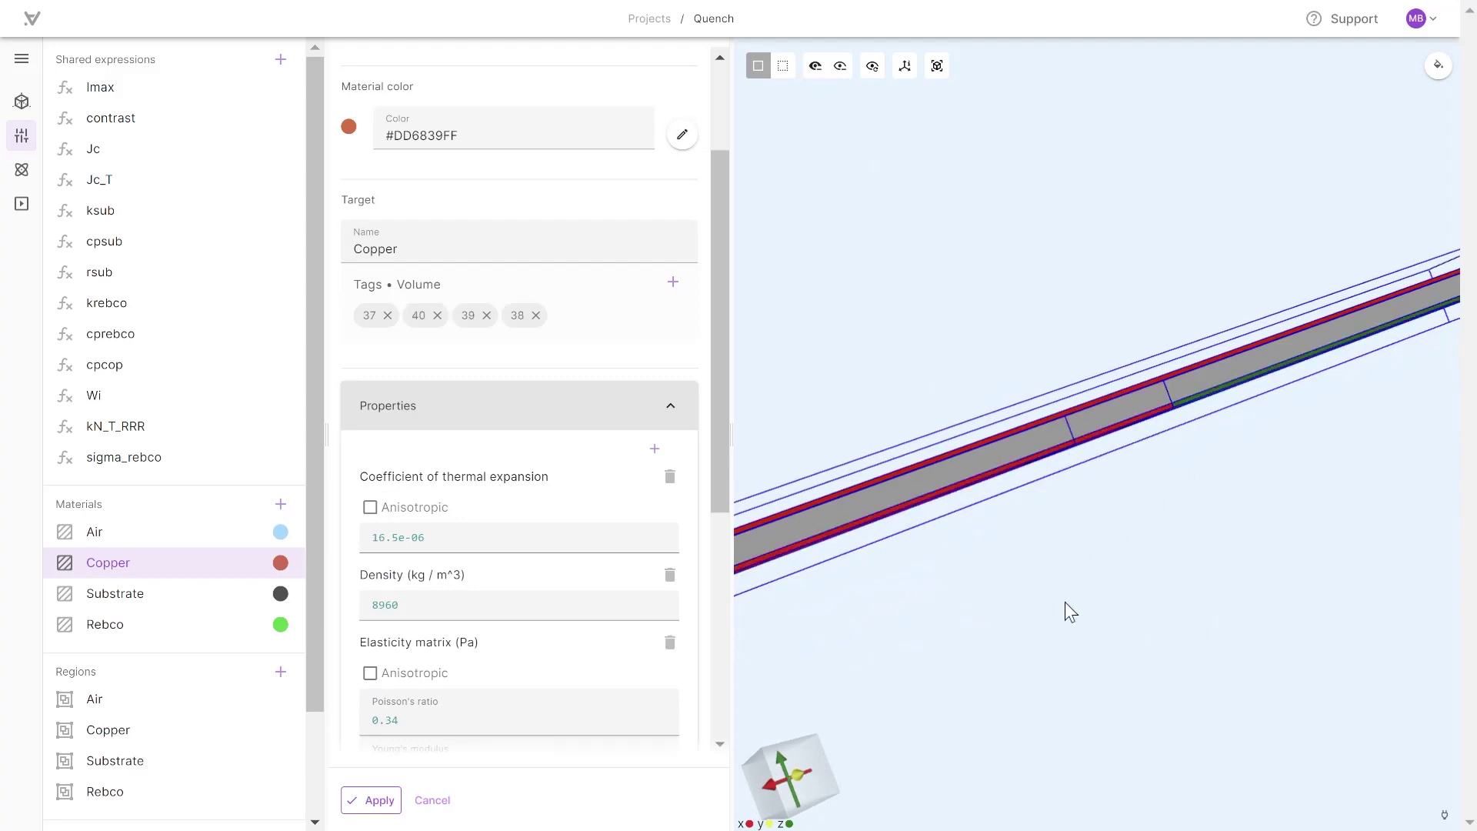
click(371, 803)
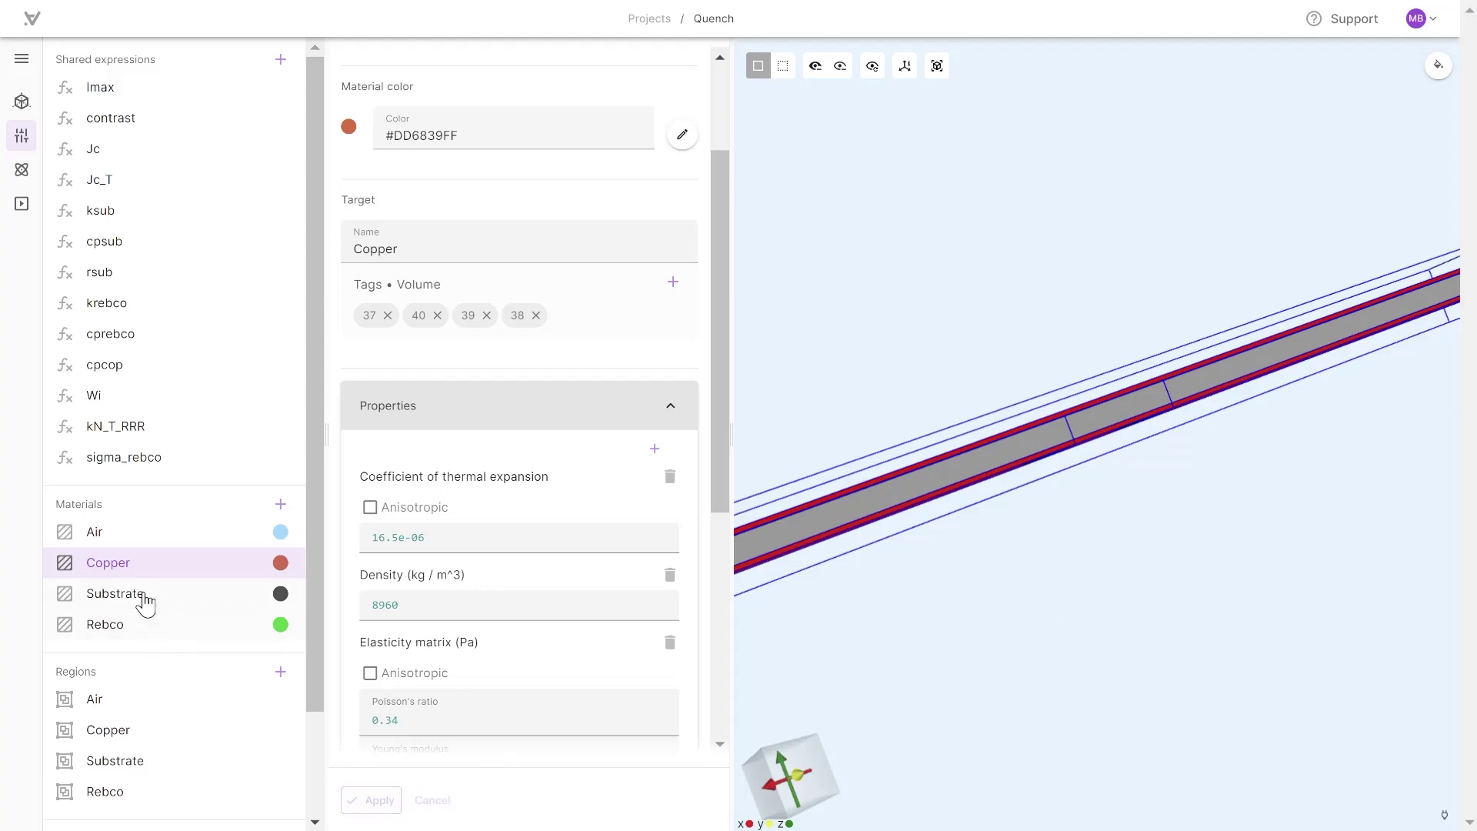
Assign volumes 41, 42 and 43, the thick middle layer of the tape, to the Substrate material and apply.
click(158, 597)
click(1001, 457)
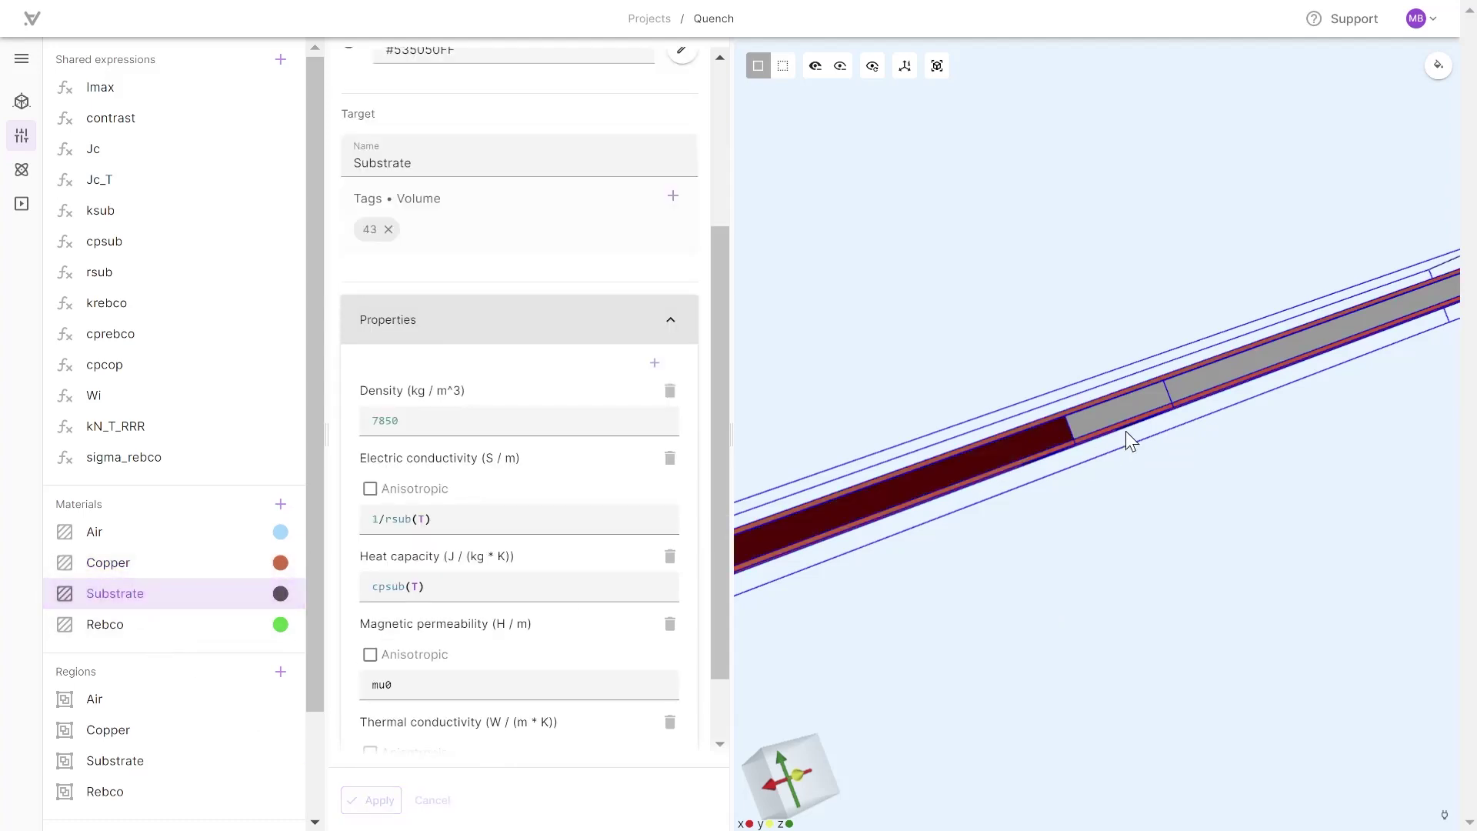
click(1137, 407)
click(1199, 384)
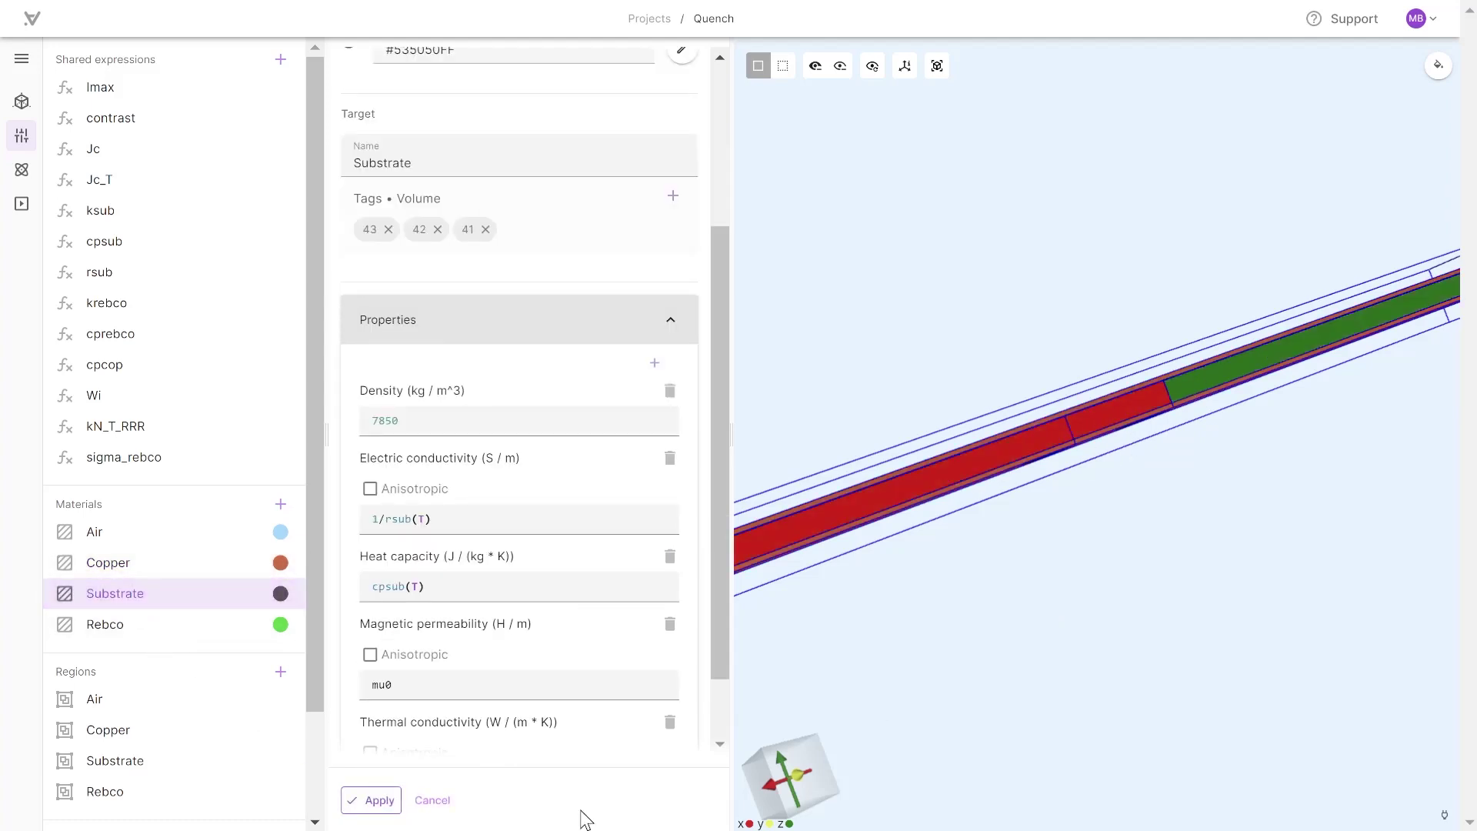
click(373, 805)
Open the Rebco material and hide the upper copper layer of the tape.
click(145, 632)
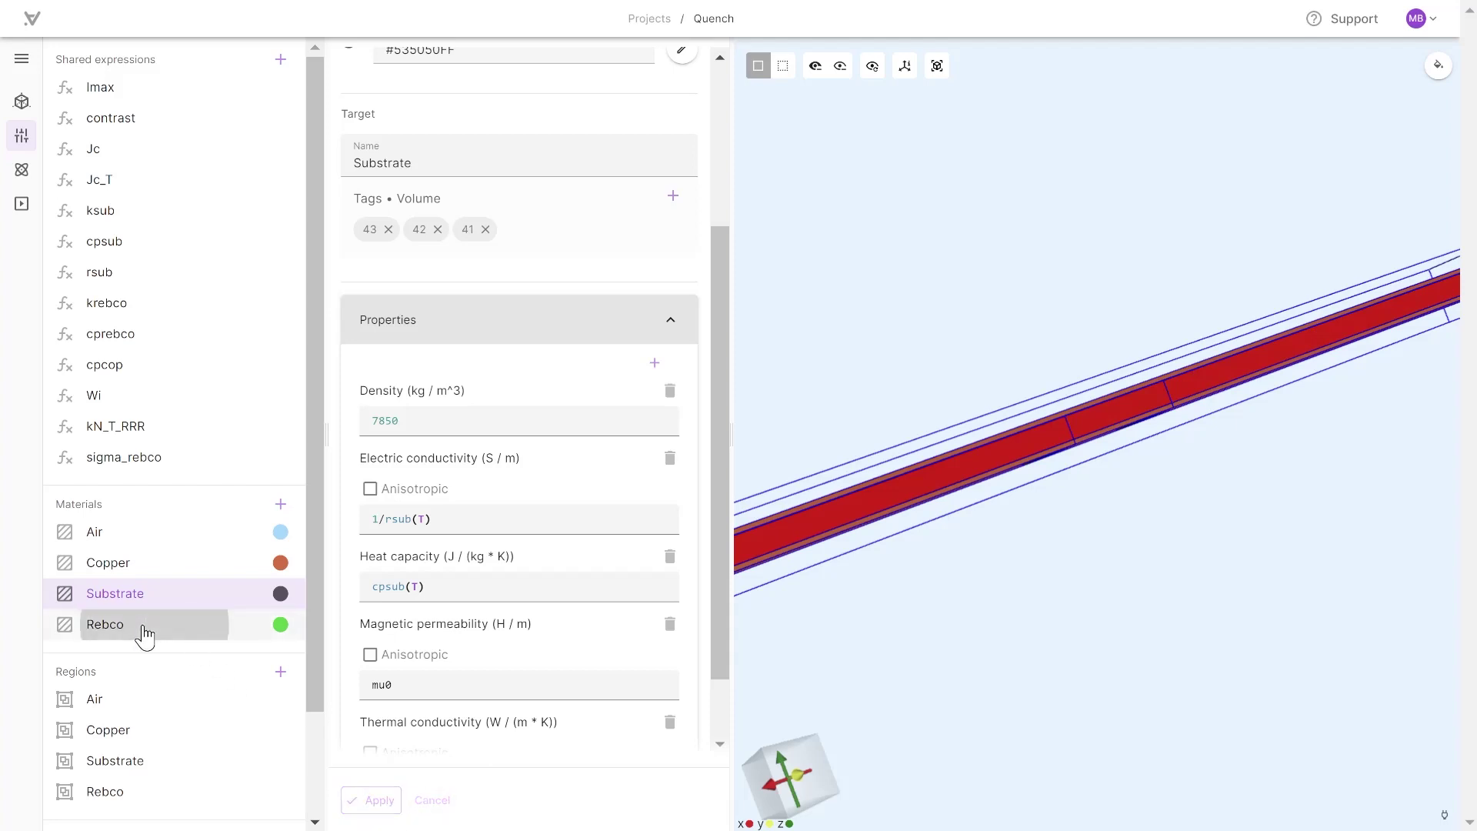
scroll(1154, 554, up, 5)
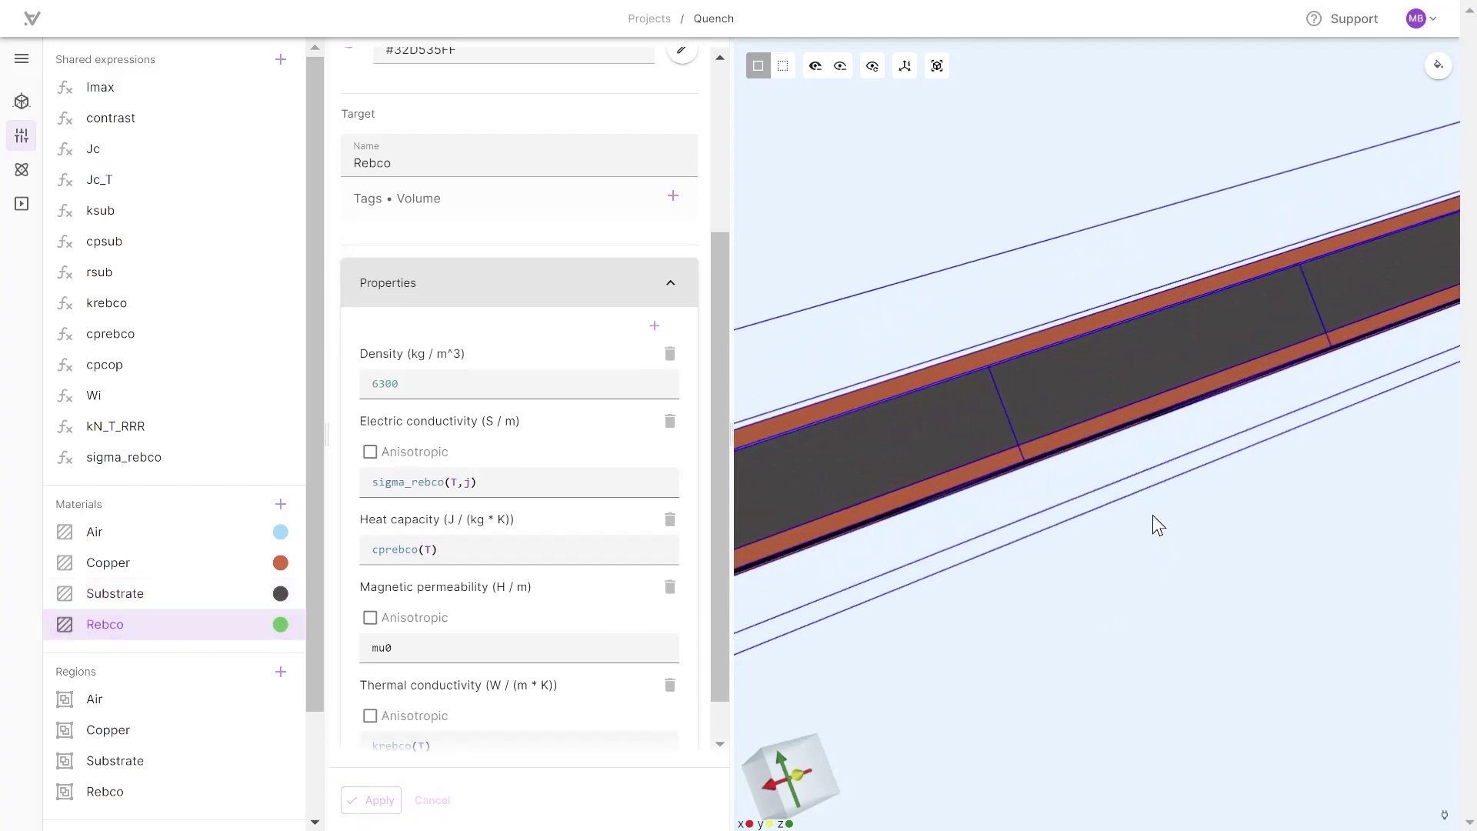
scroll(1156, 525, up, 2)
click(816, 67)
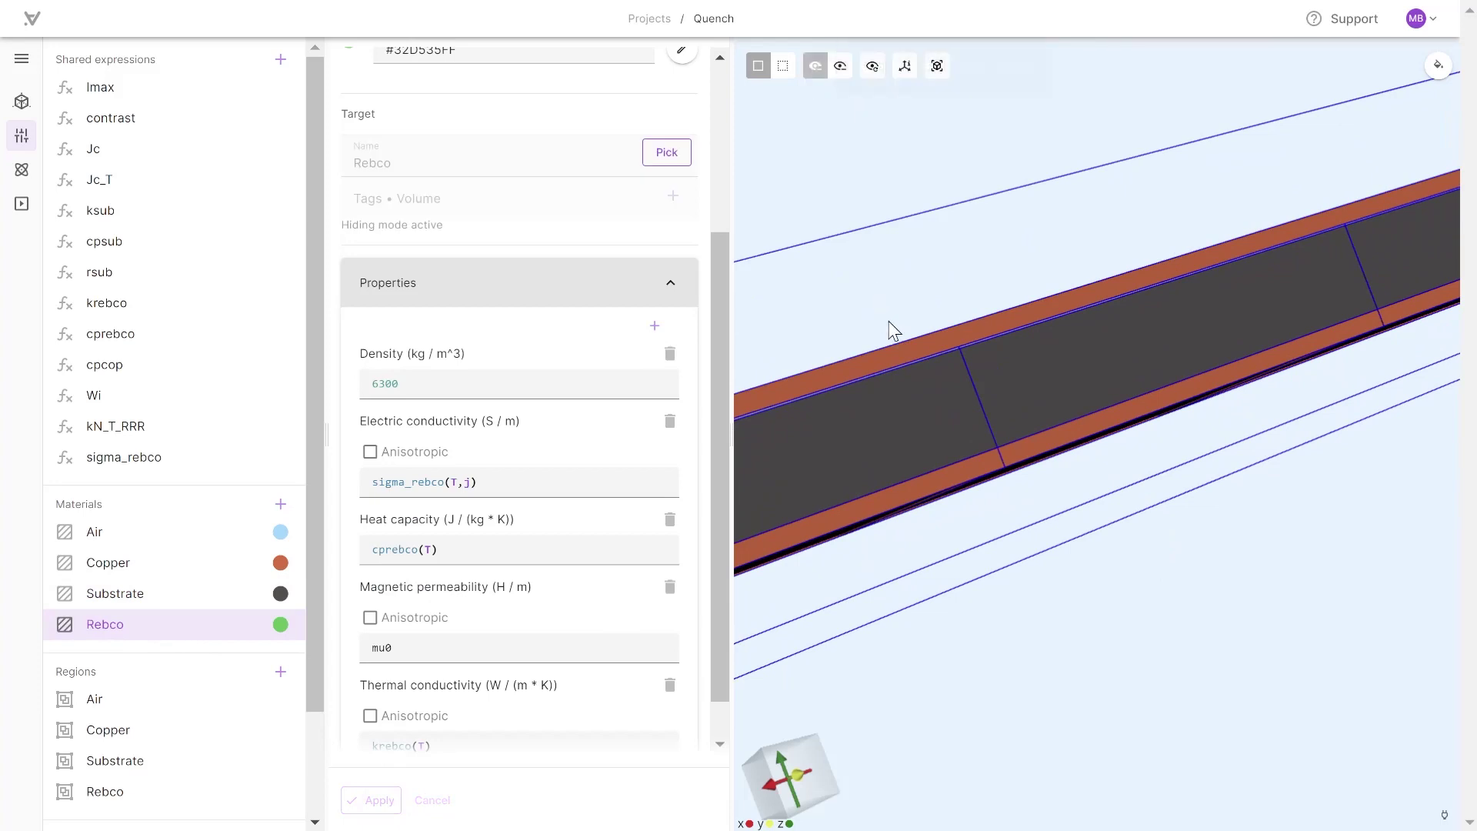
click(908, 355)
click(920, 422)
click(1071, 386)
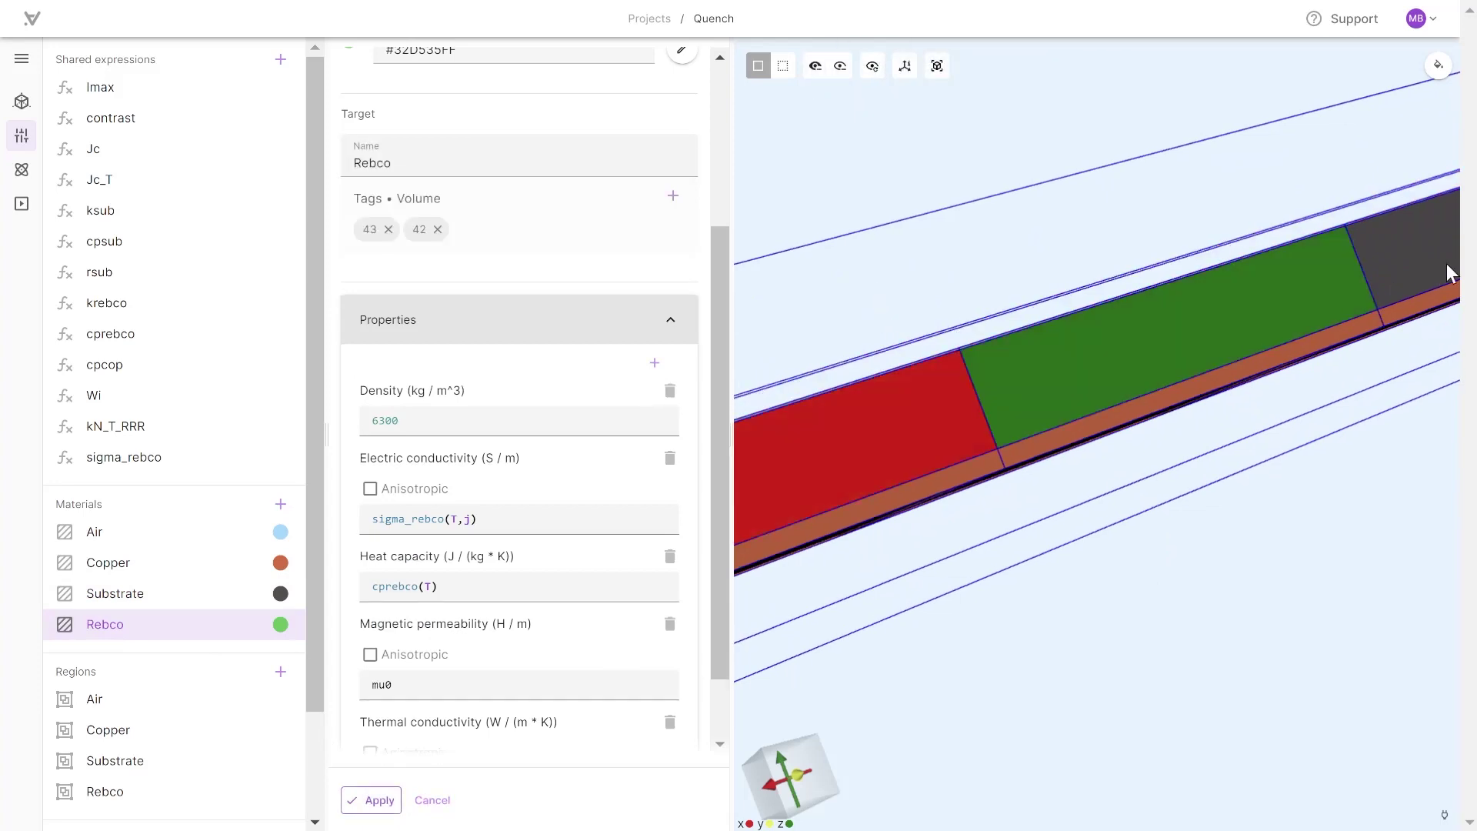
click(1421, 259)
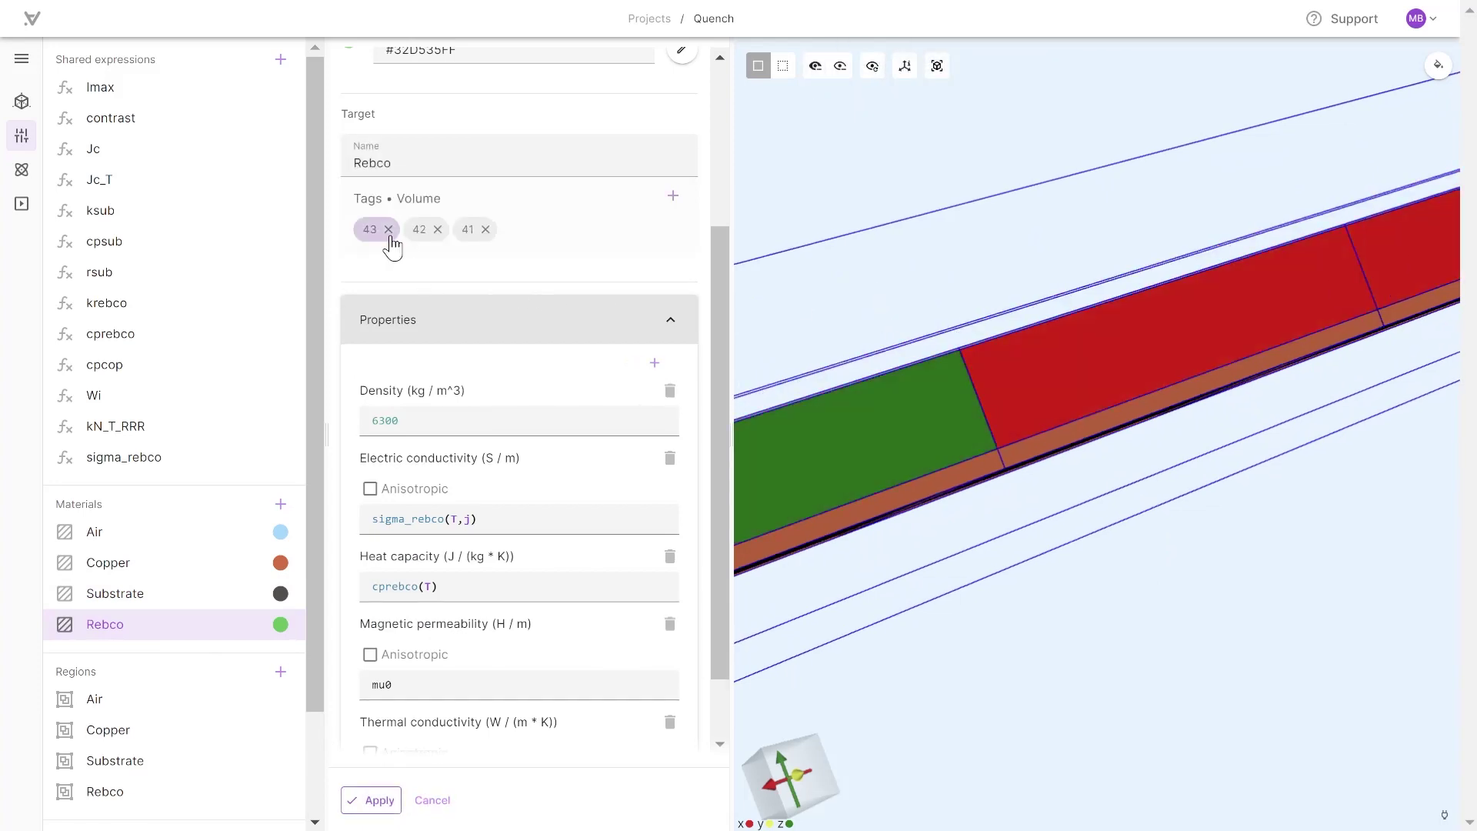
click(389, 230)
click(388, 230)
click(389, 229)
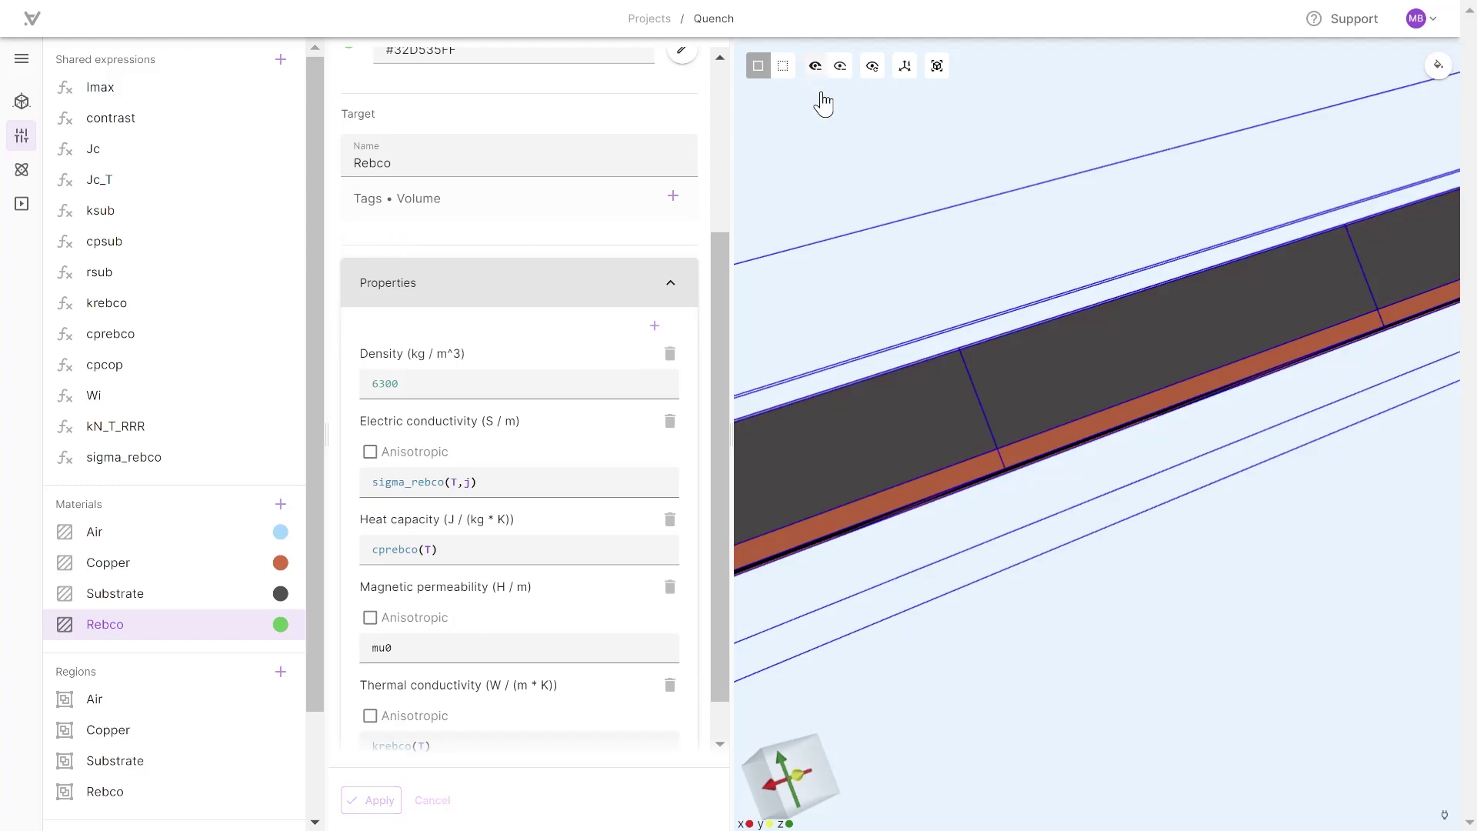
Hide the three substrate volumes along the tape to expose the thin superconducting layer.
scroll(1131, 645, down, 2)
scroll(920, 377, up, 5)
scroll(923, 373, down, 3)
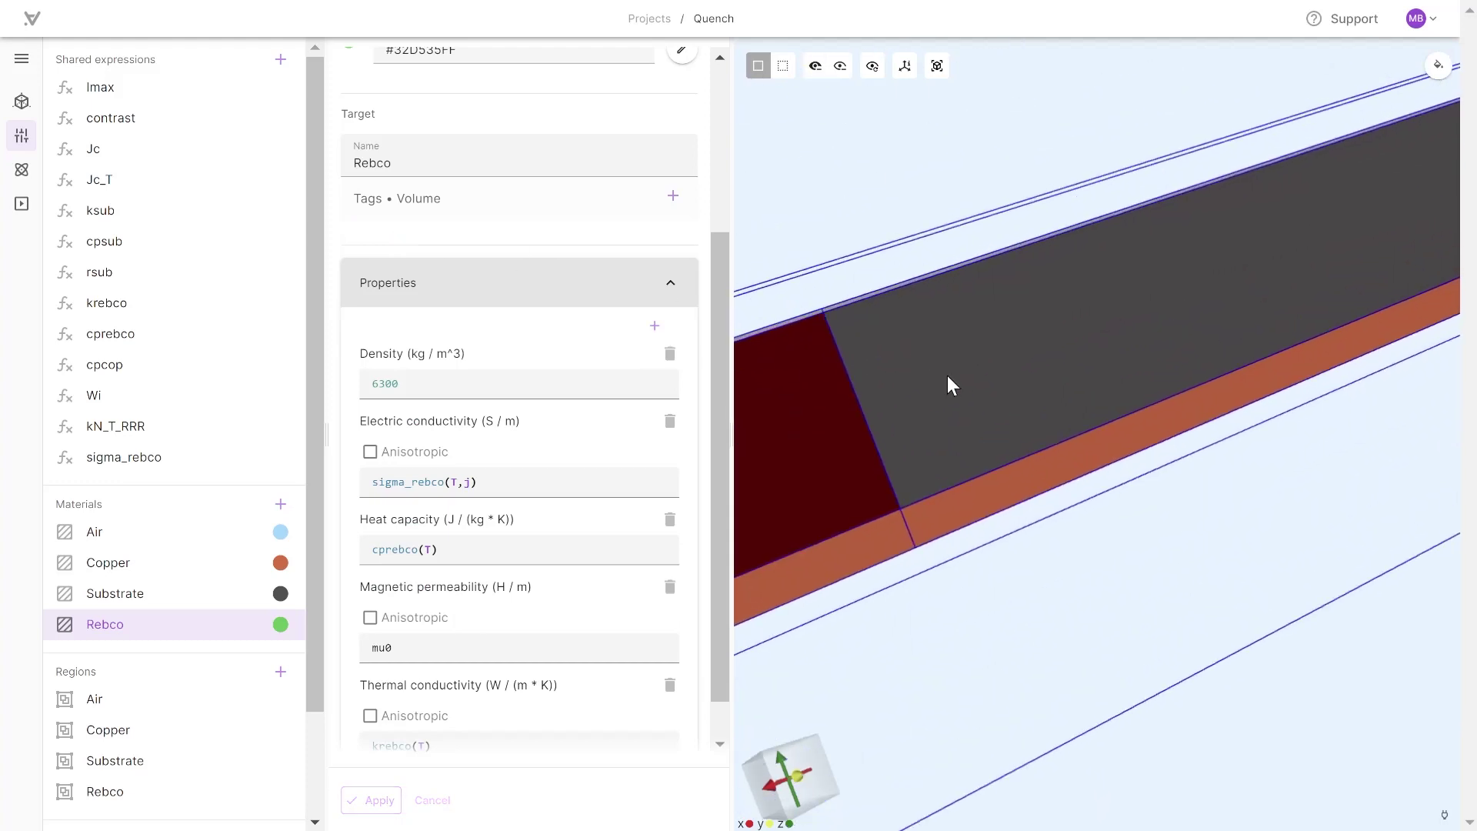
scroll(1077, 556, up, 5)
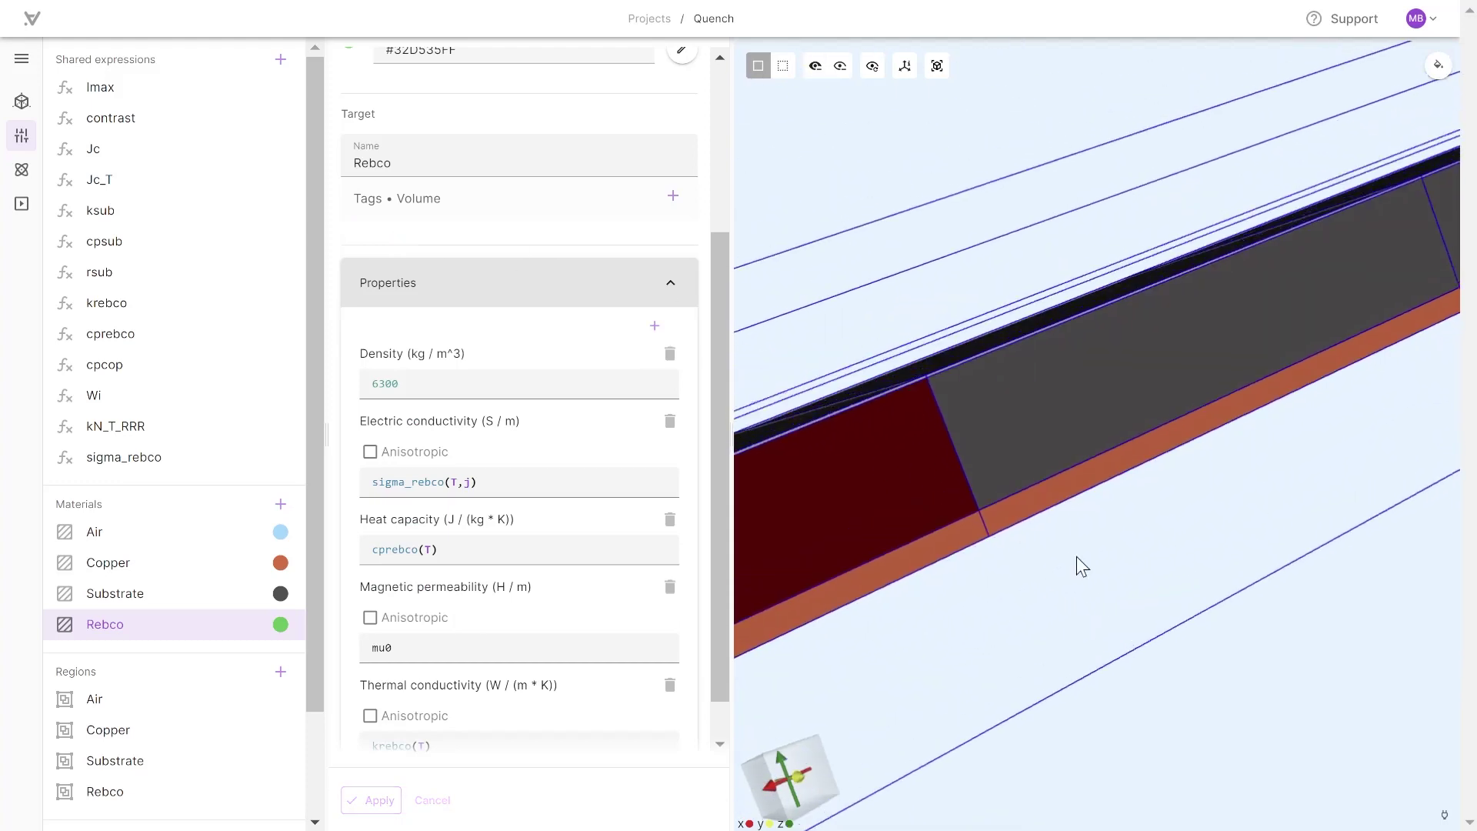
click(816, 65)
click(889, 466)
click(816, 65)
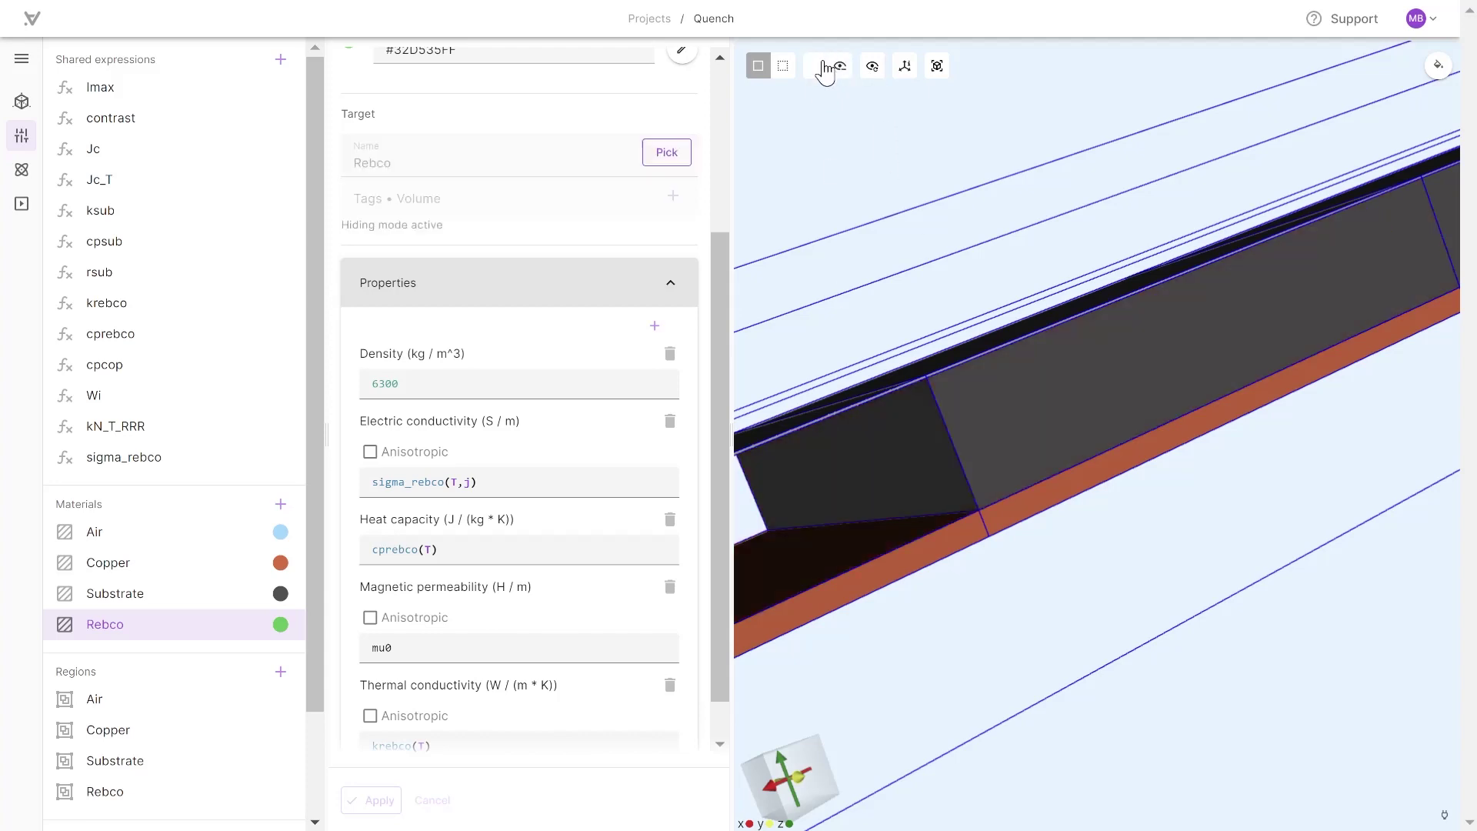
click(1018, 390)
scroll(1068, 523, up, 3)
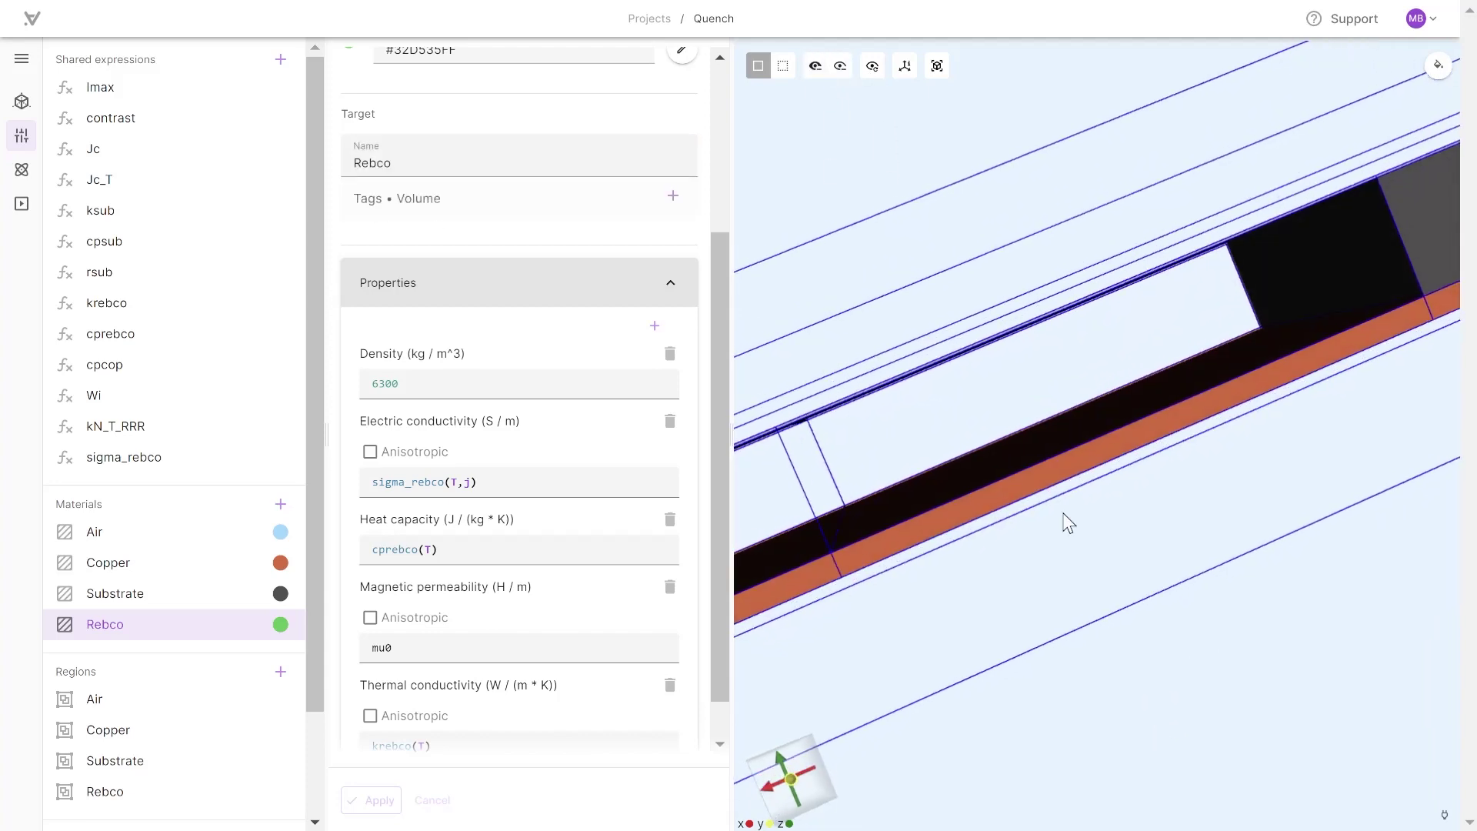
click(816, 65)
click(1385, 297)
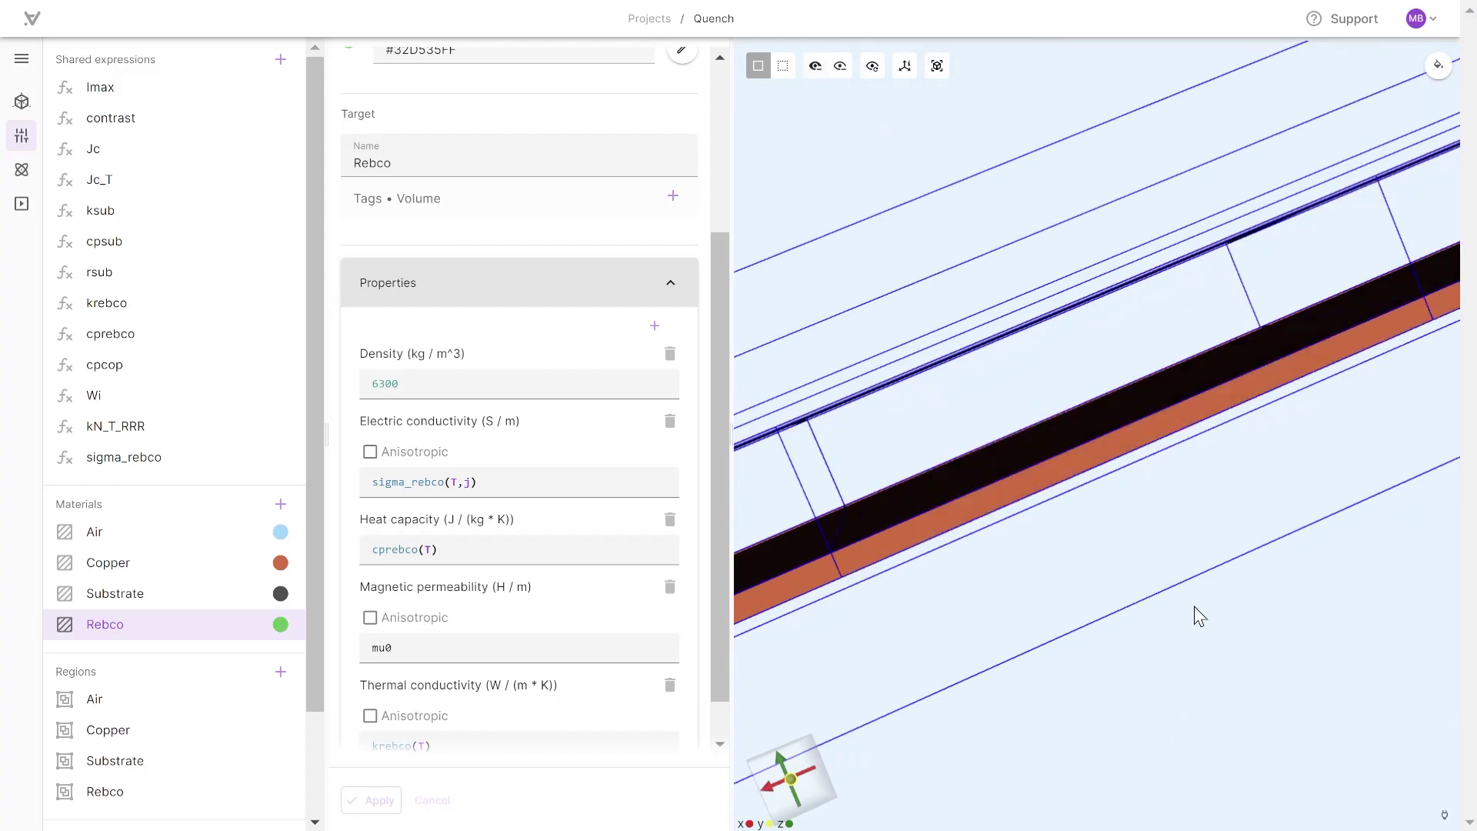
Assign volumes 44, 45 and 46, the thin superconducting layer, to the Rebco material and apply.
scroll(1231, 639, up, 5)
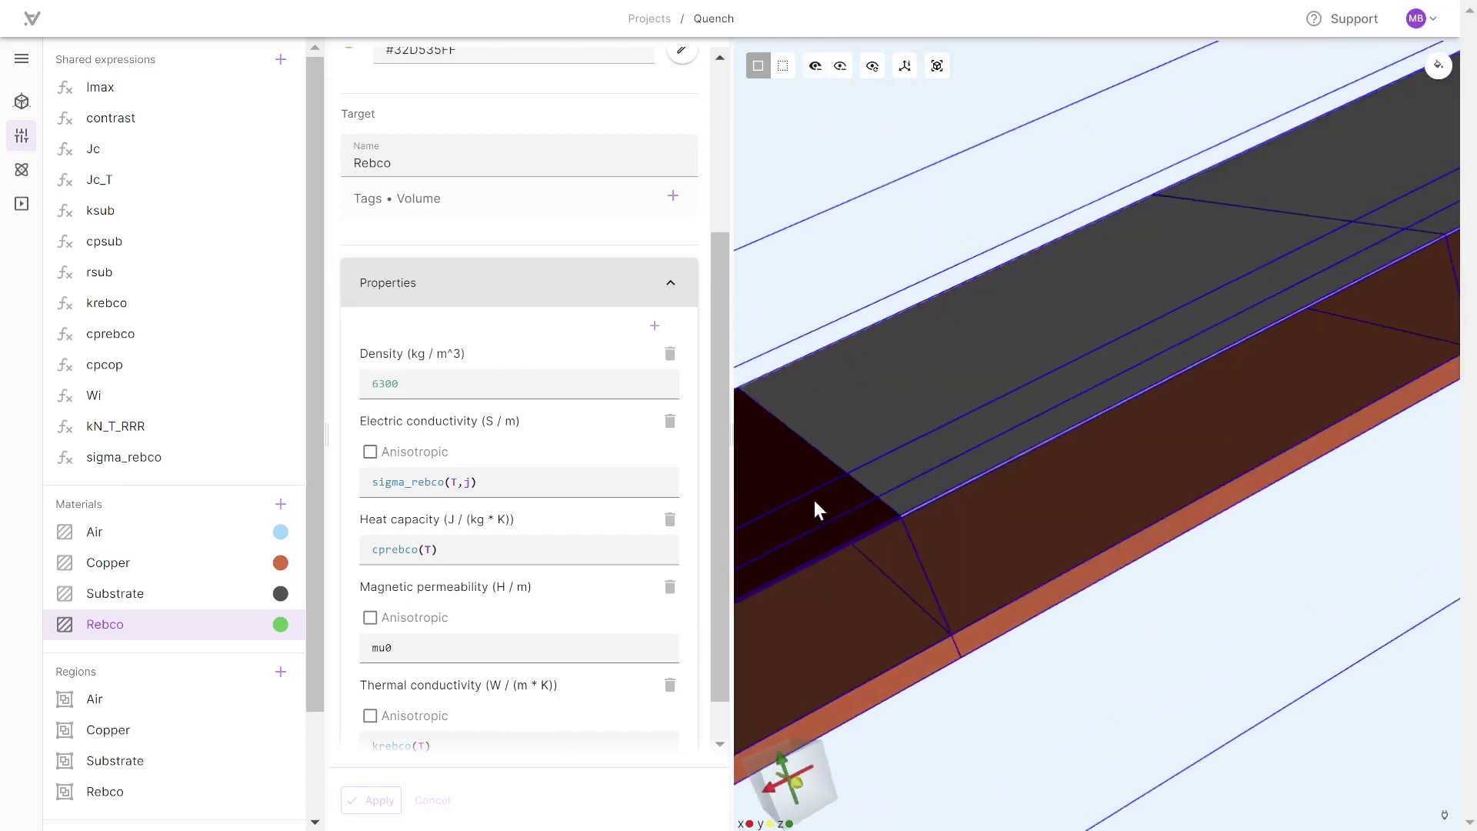
click(814, 501)
click(994, 391)
click(1124, 316)
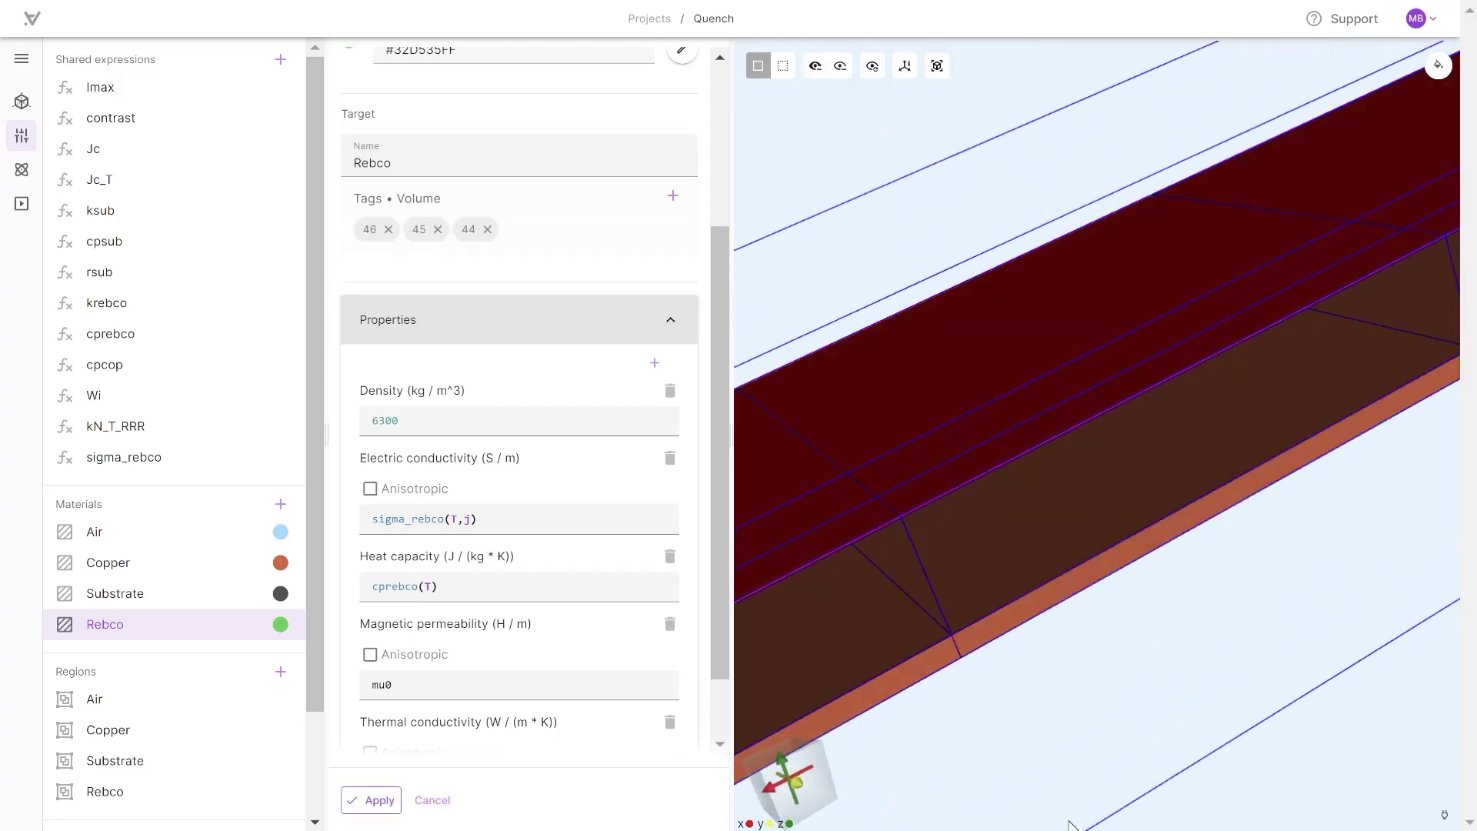
scroll(1182, 690, down, 5)
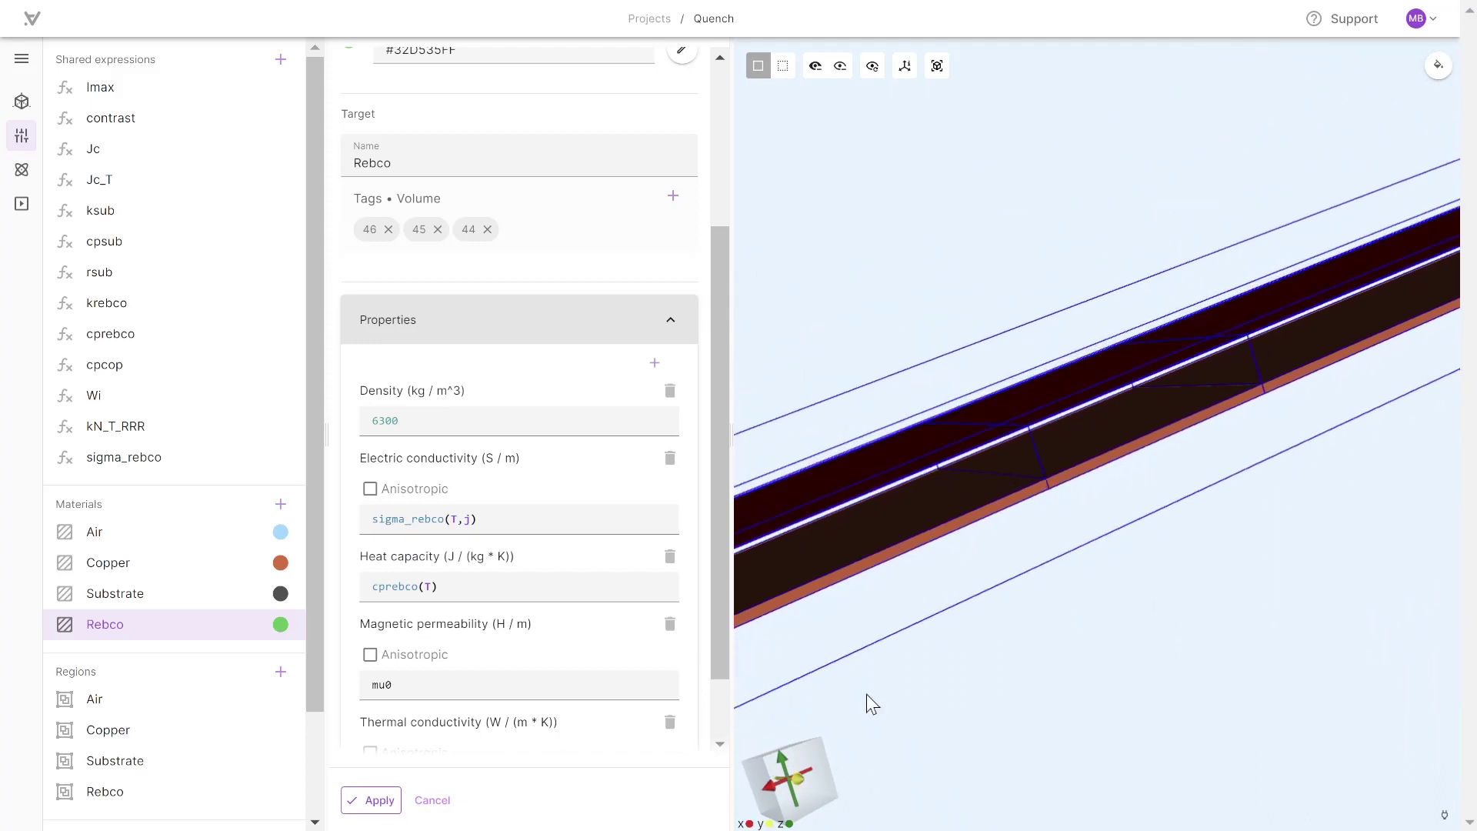
click(372, 801)
scroll(223, 516, down, 3)
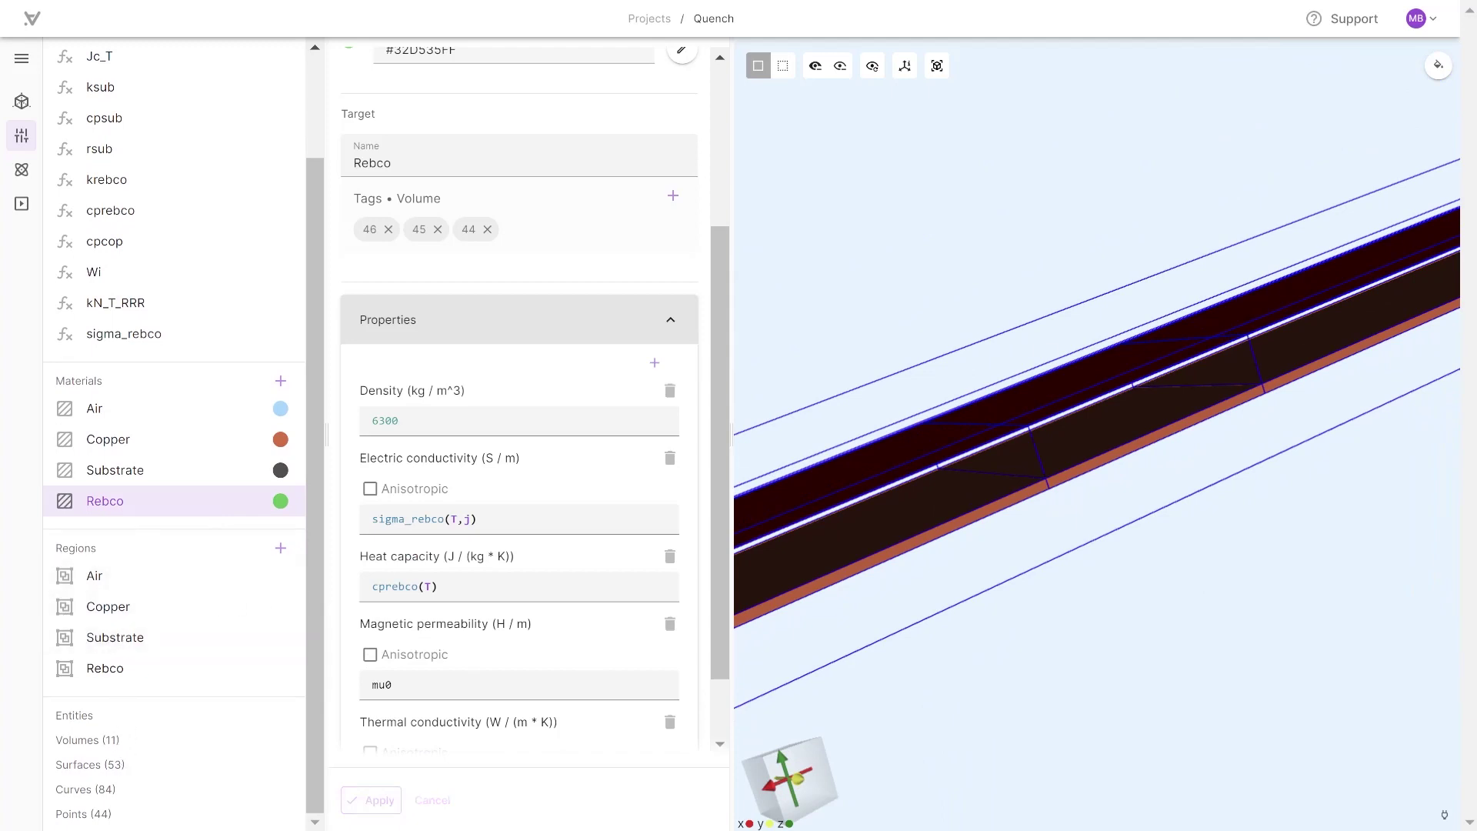
Create a curve region named CirculationLoop and make all hidden tape volumes visible again.
click(281, 549)
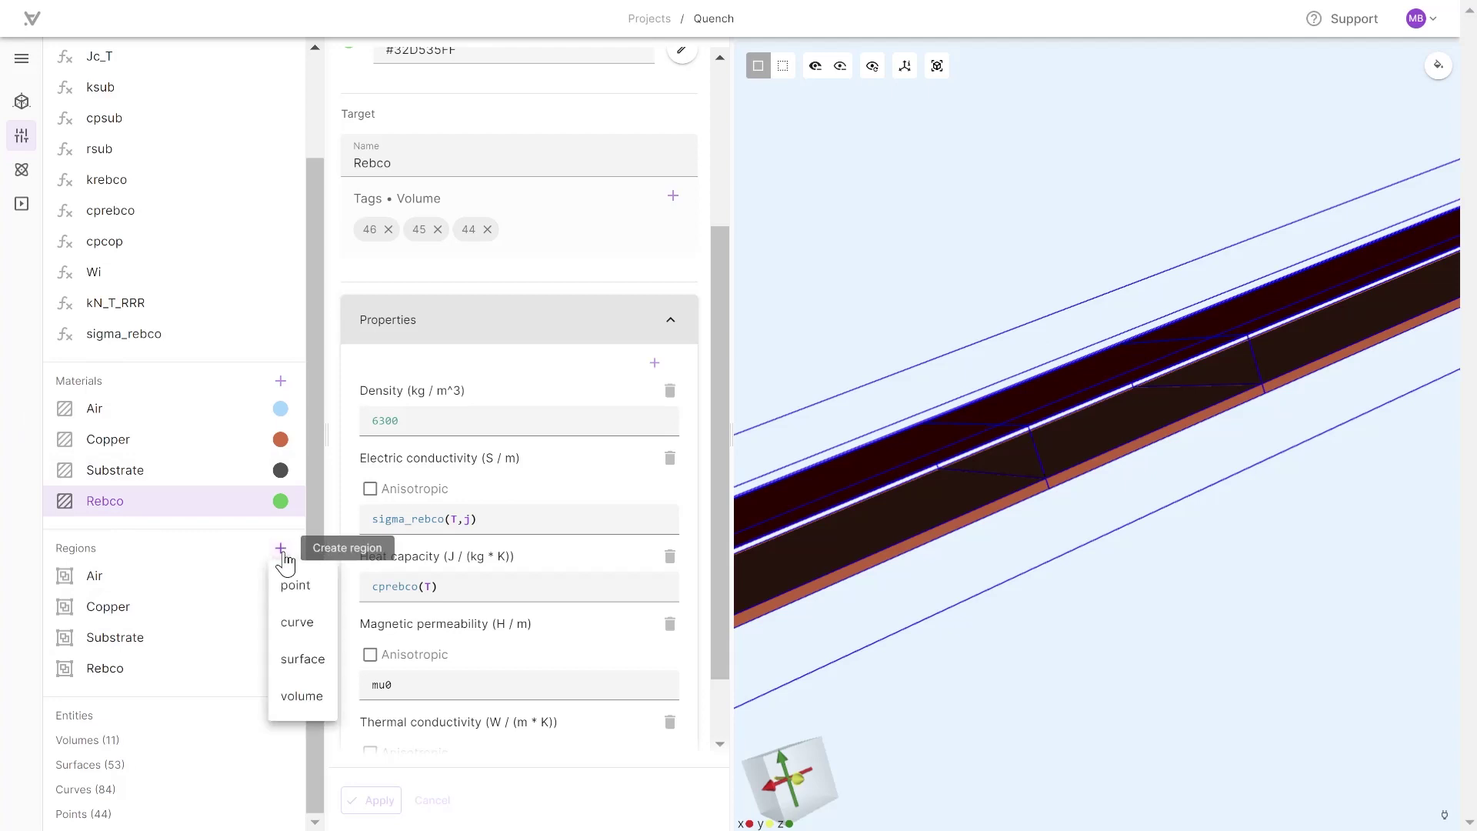
click(297, 623)
click(402, 123)
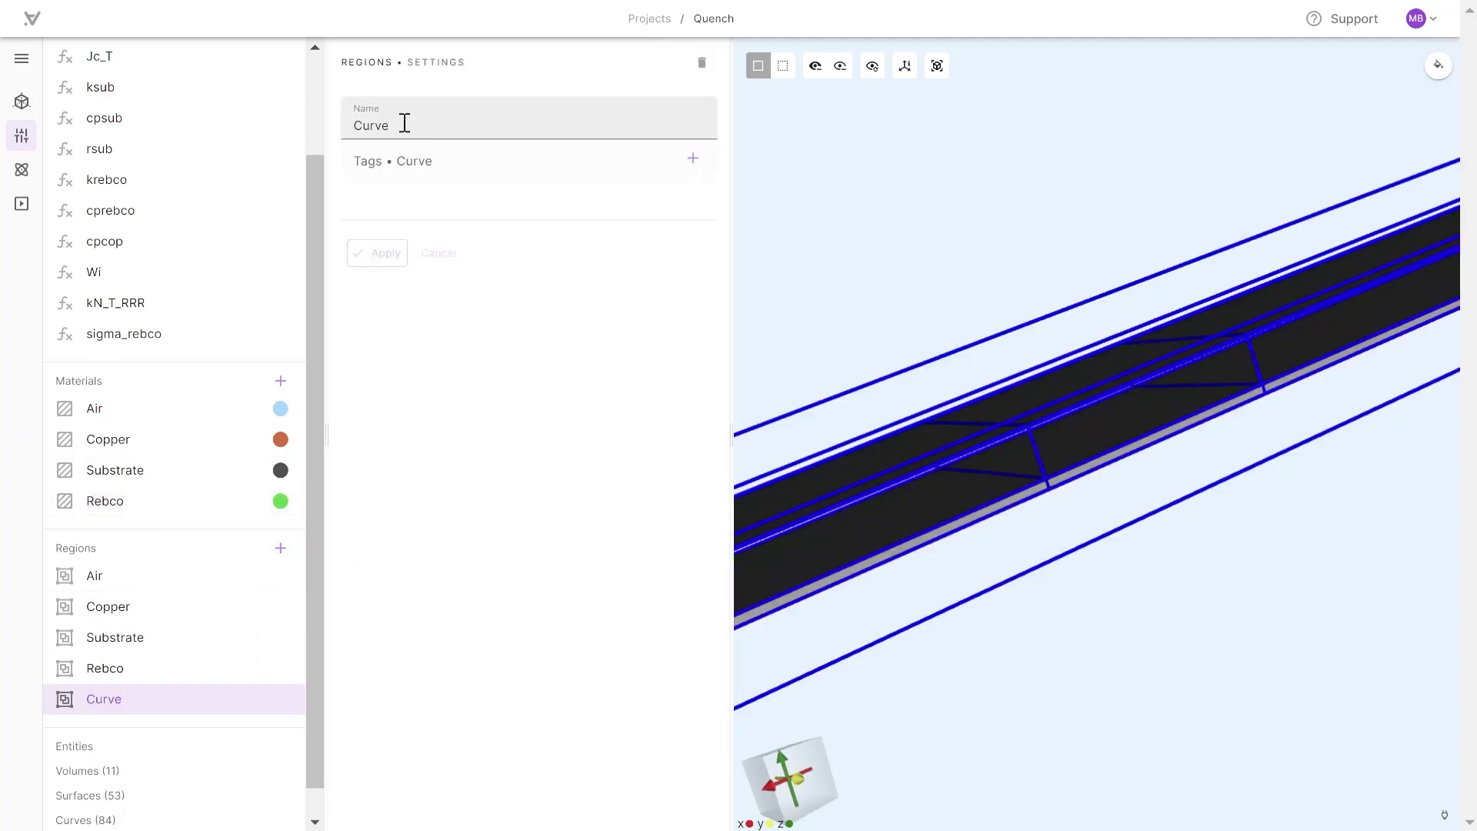
key(BackSpace)
key(BackSpace)
key(BackSpace)
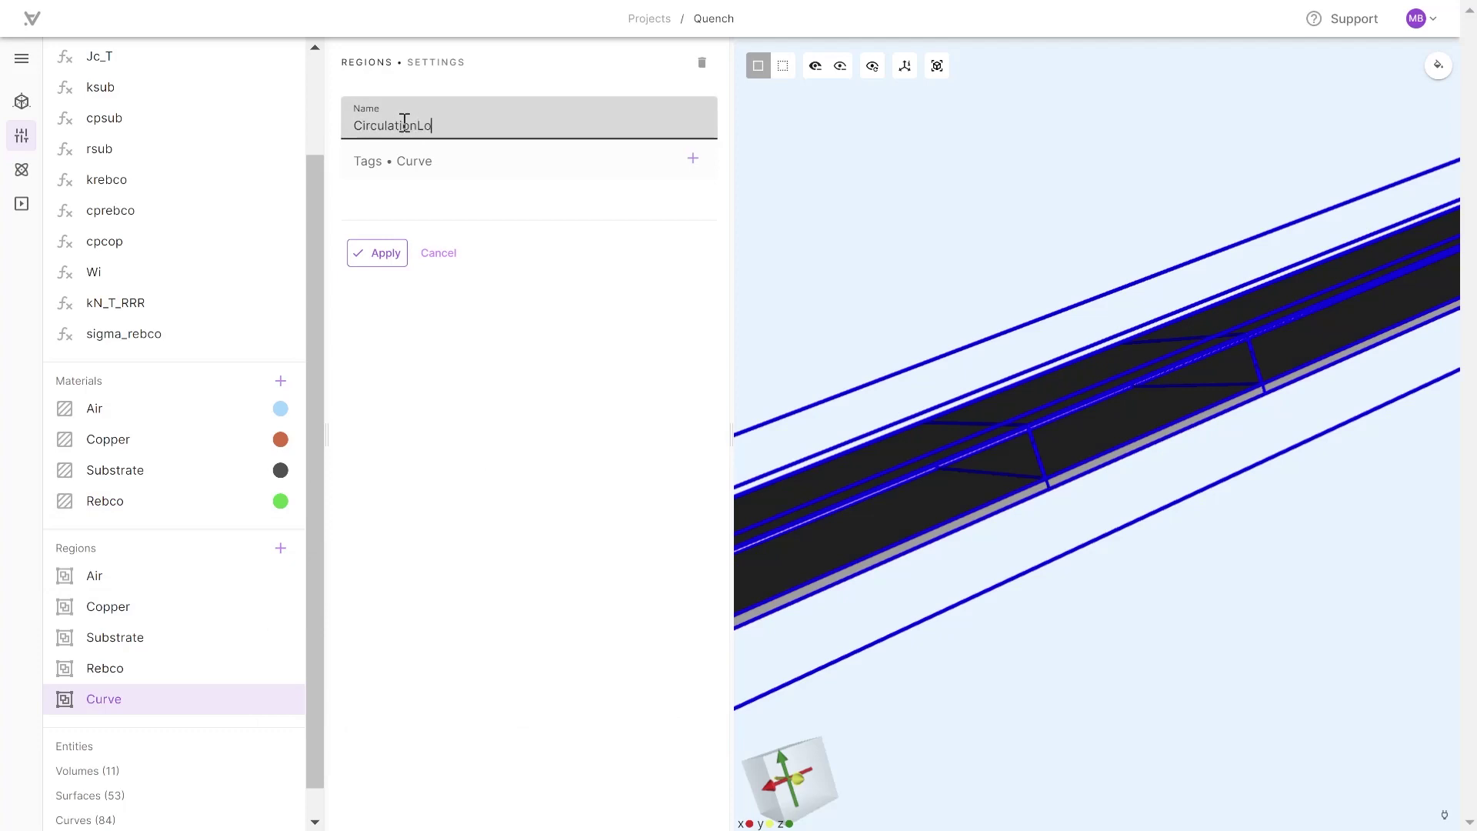
click(816, 67)
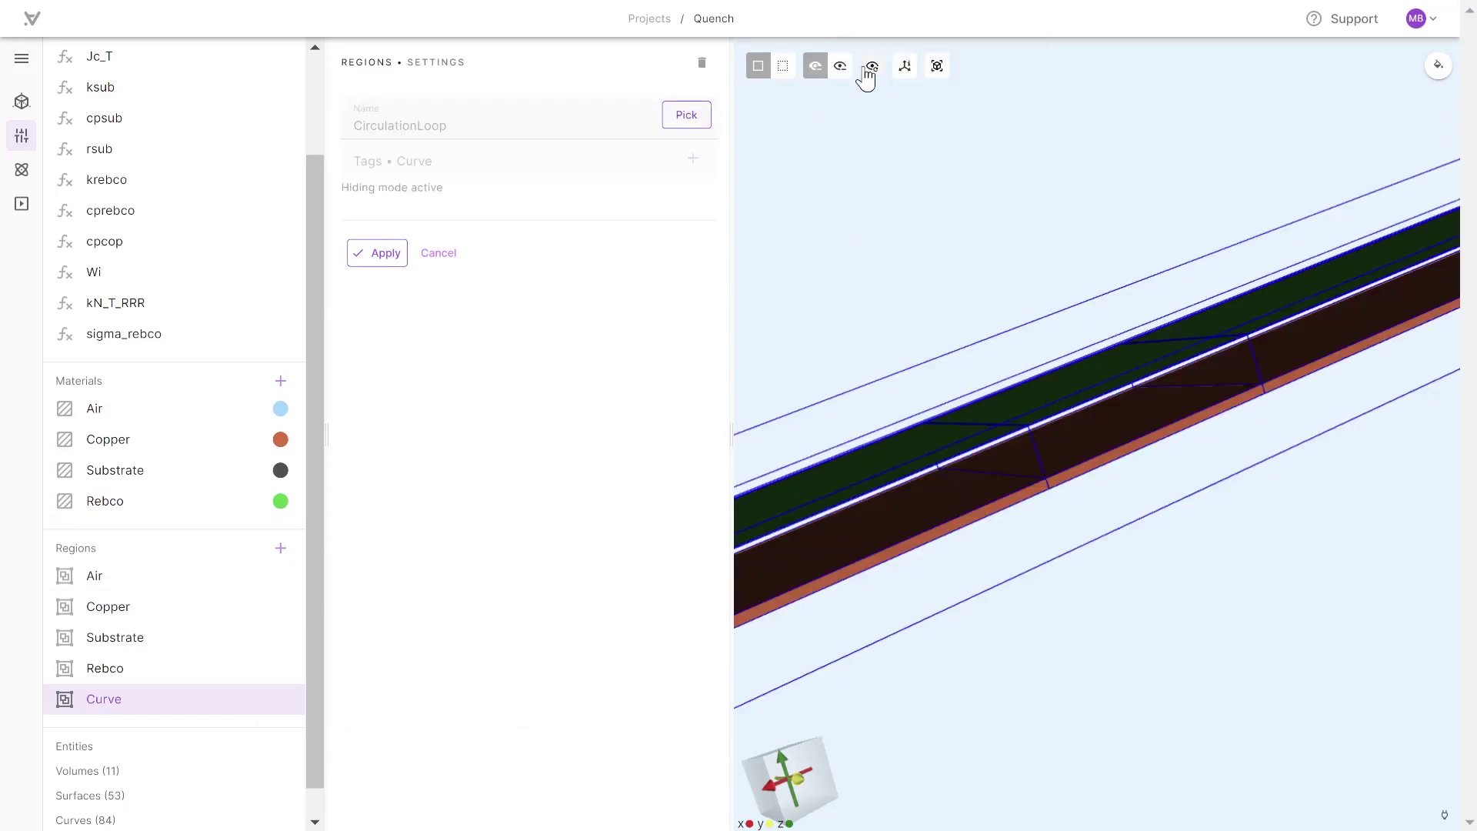
click(872, 67)
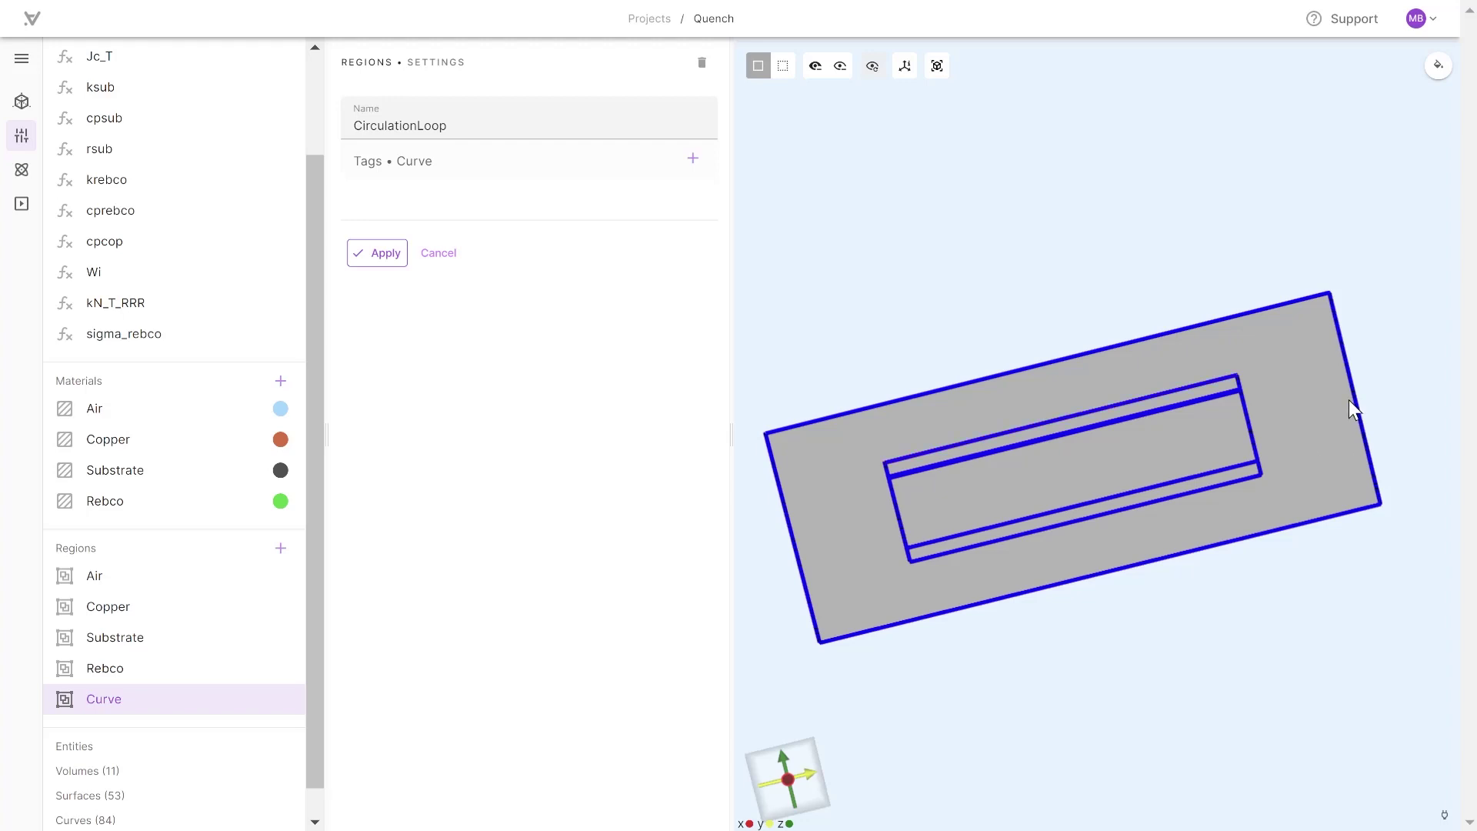
Add curves 148, 131, 117, 99 and 97, along one short side and the adjoining copper edge of the tape's end face, to CirculationLoop.
scroll(1348, 403, up, 2)
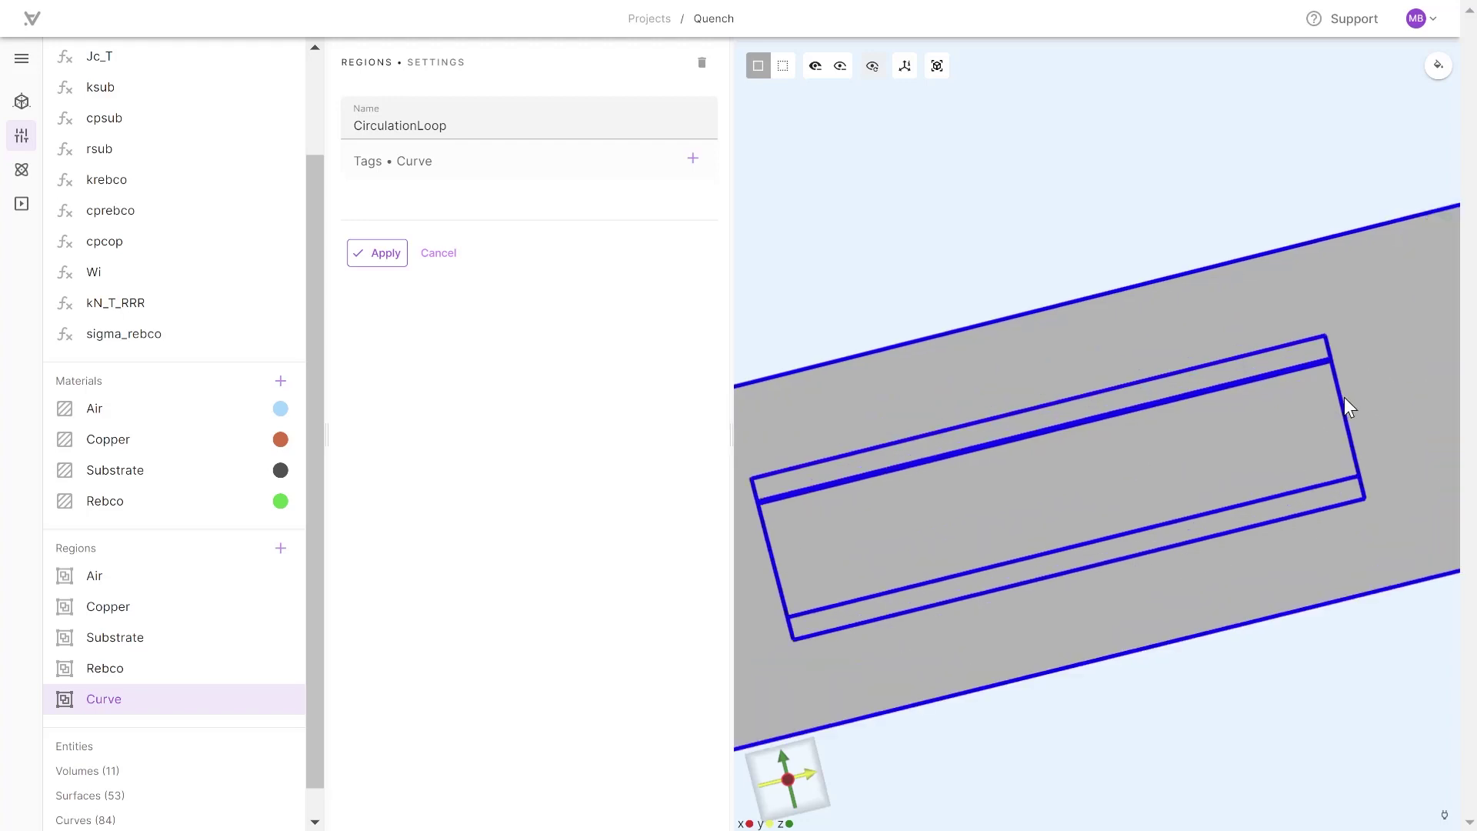
click(1327, 348)
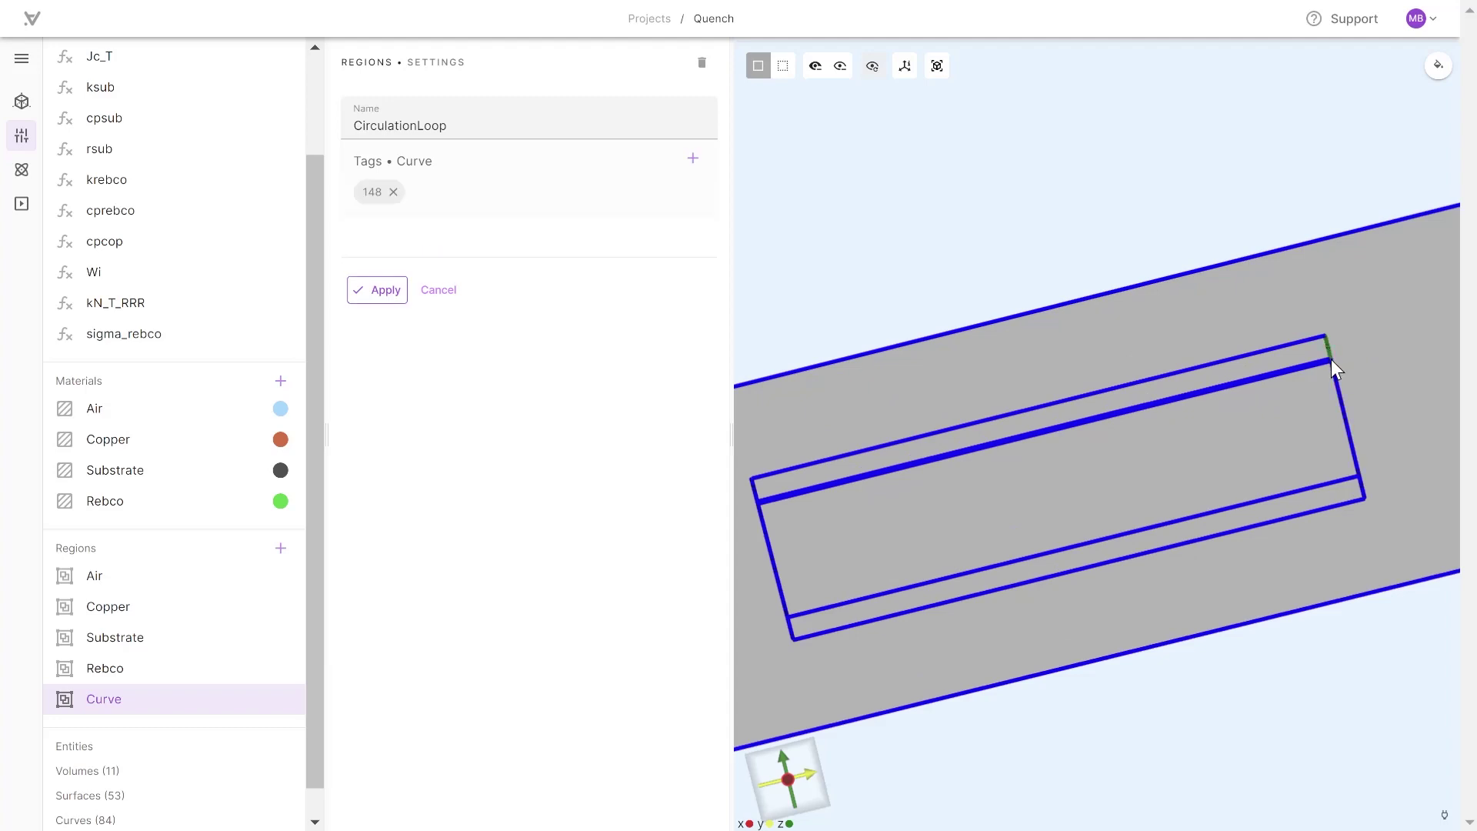
scroll(1332, 362, up, 2)
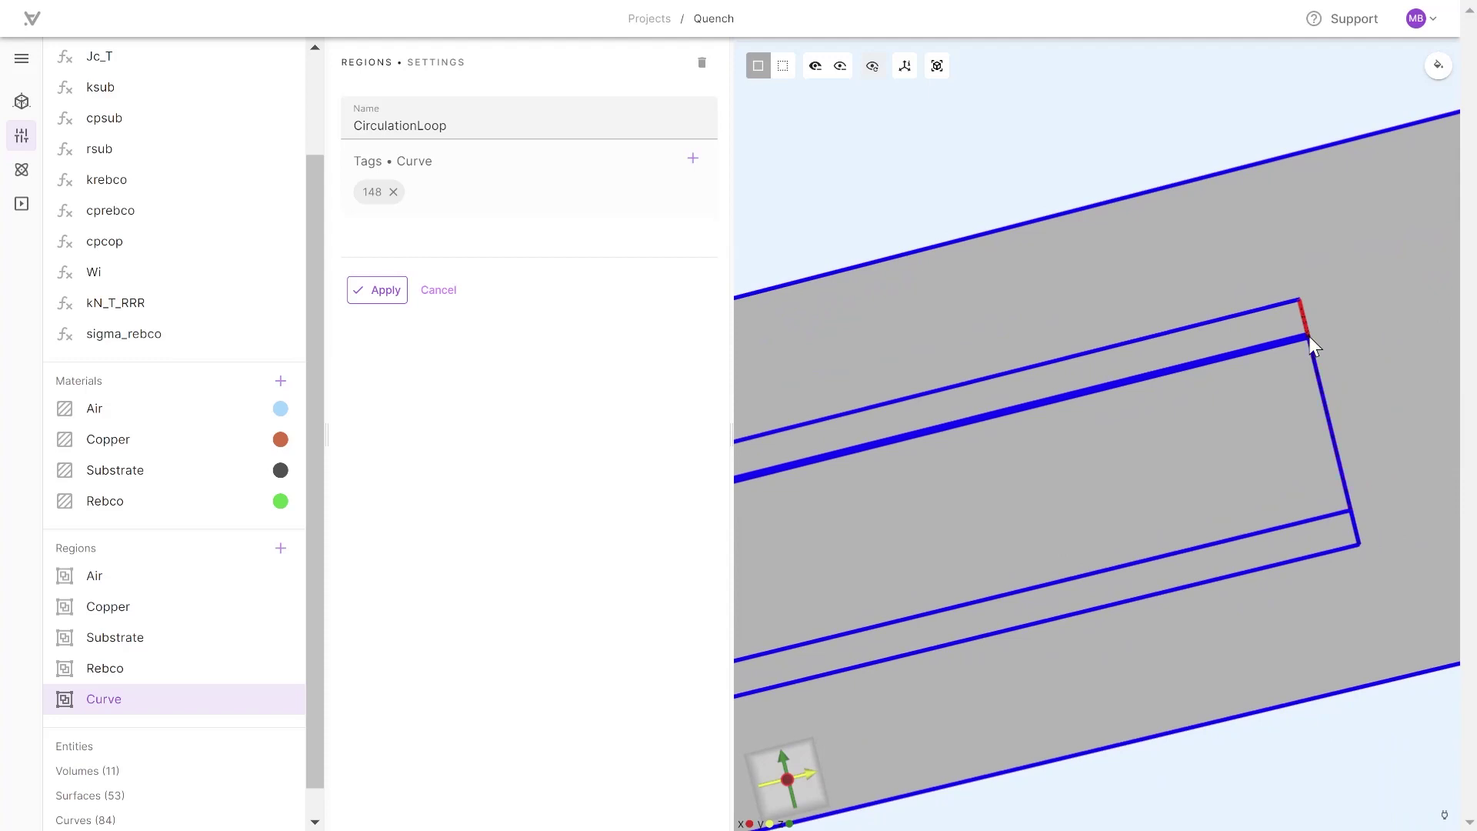
click(1309, 336)
click(1313, 352)
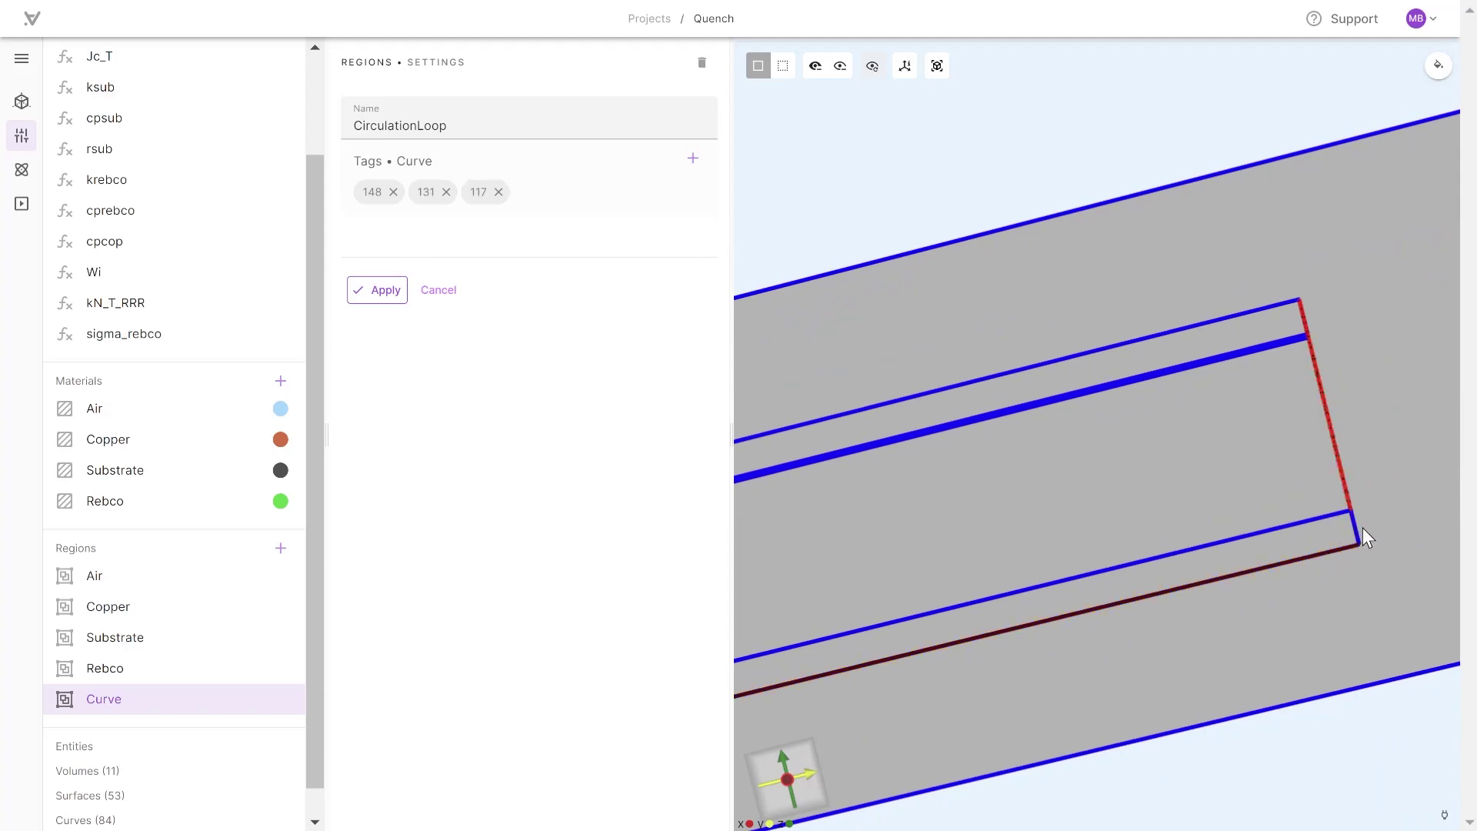
click(1354, 528)
click(1342, 550)
Complete the loop around the tape's end face with curves 94, 114, 152, 128 and 150, and apply the region.
drag(1210, 477, 1213, 571)
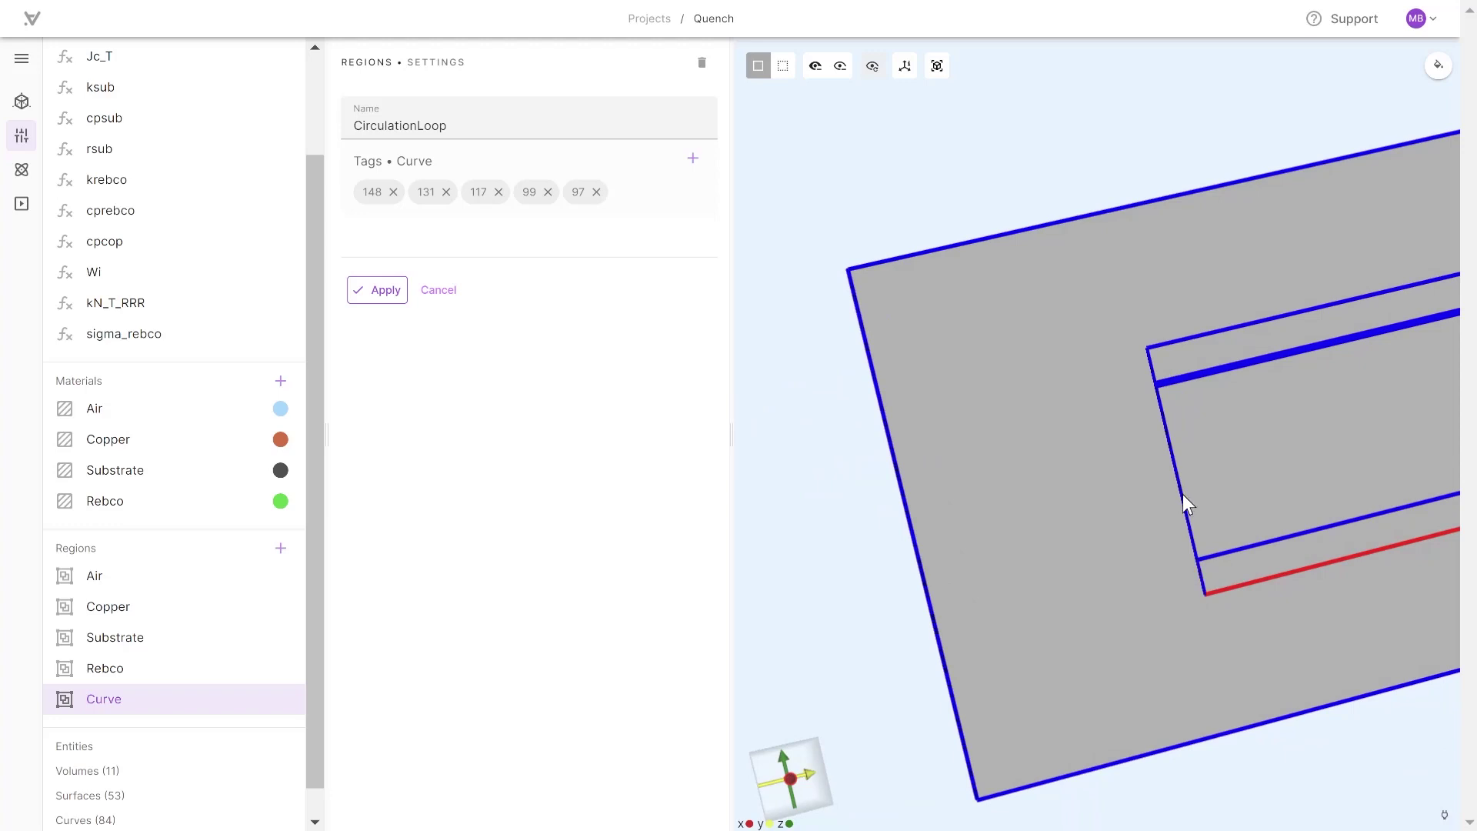
click(1202, 578)
click(1158, 384)
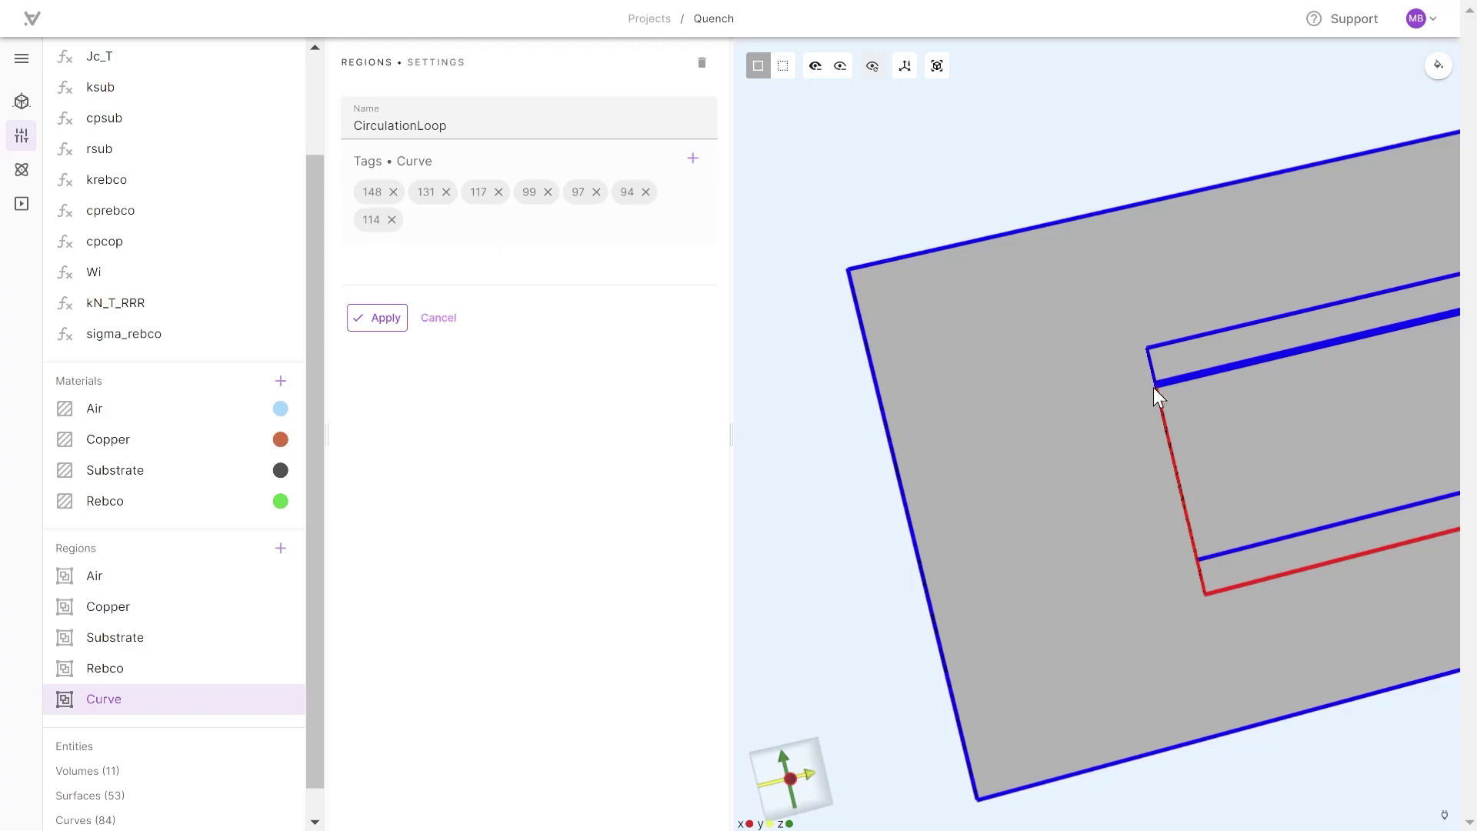
click(1154, 387)
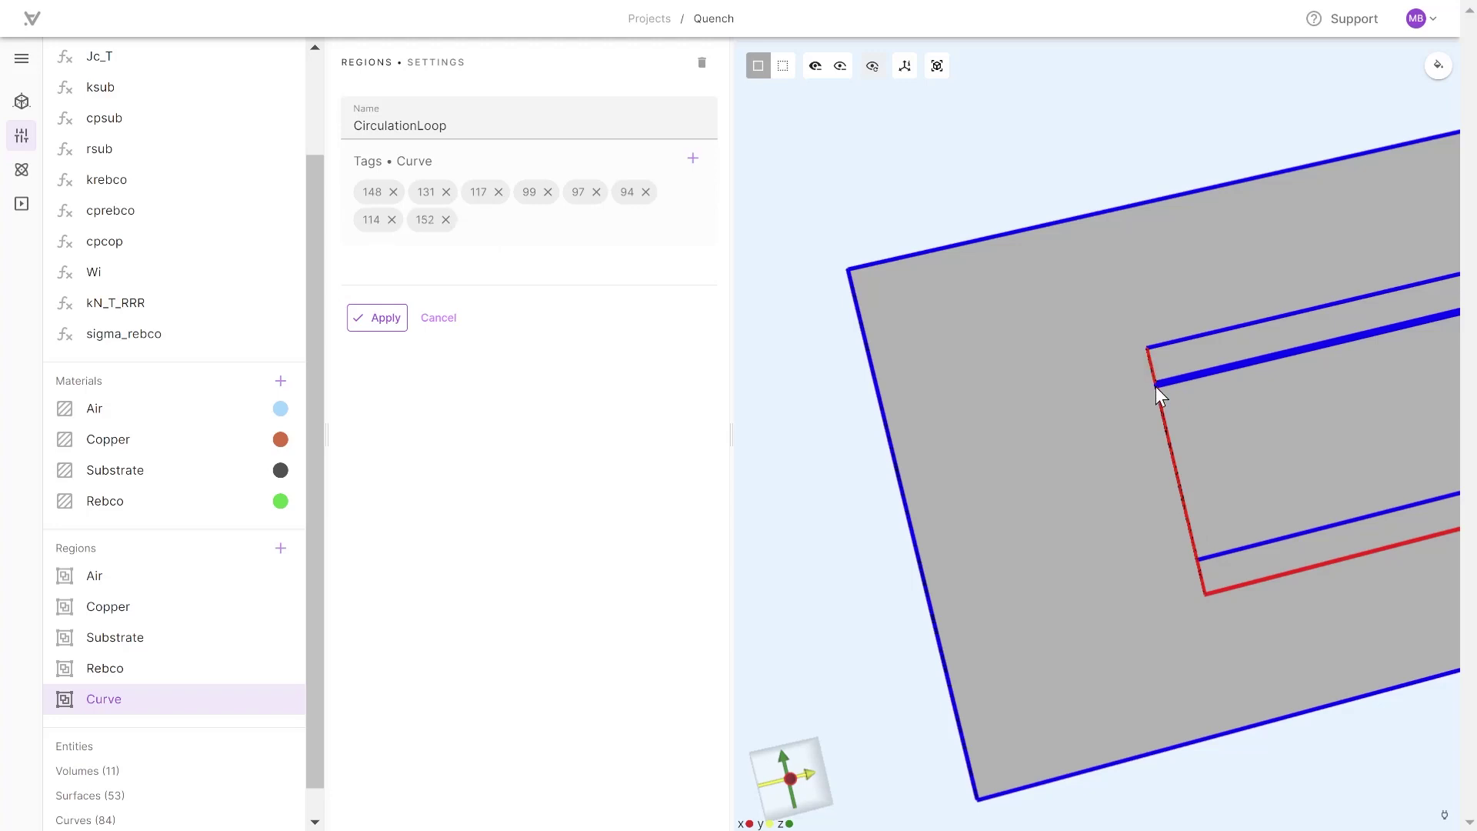
click(1190, 339)
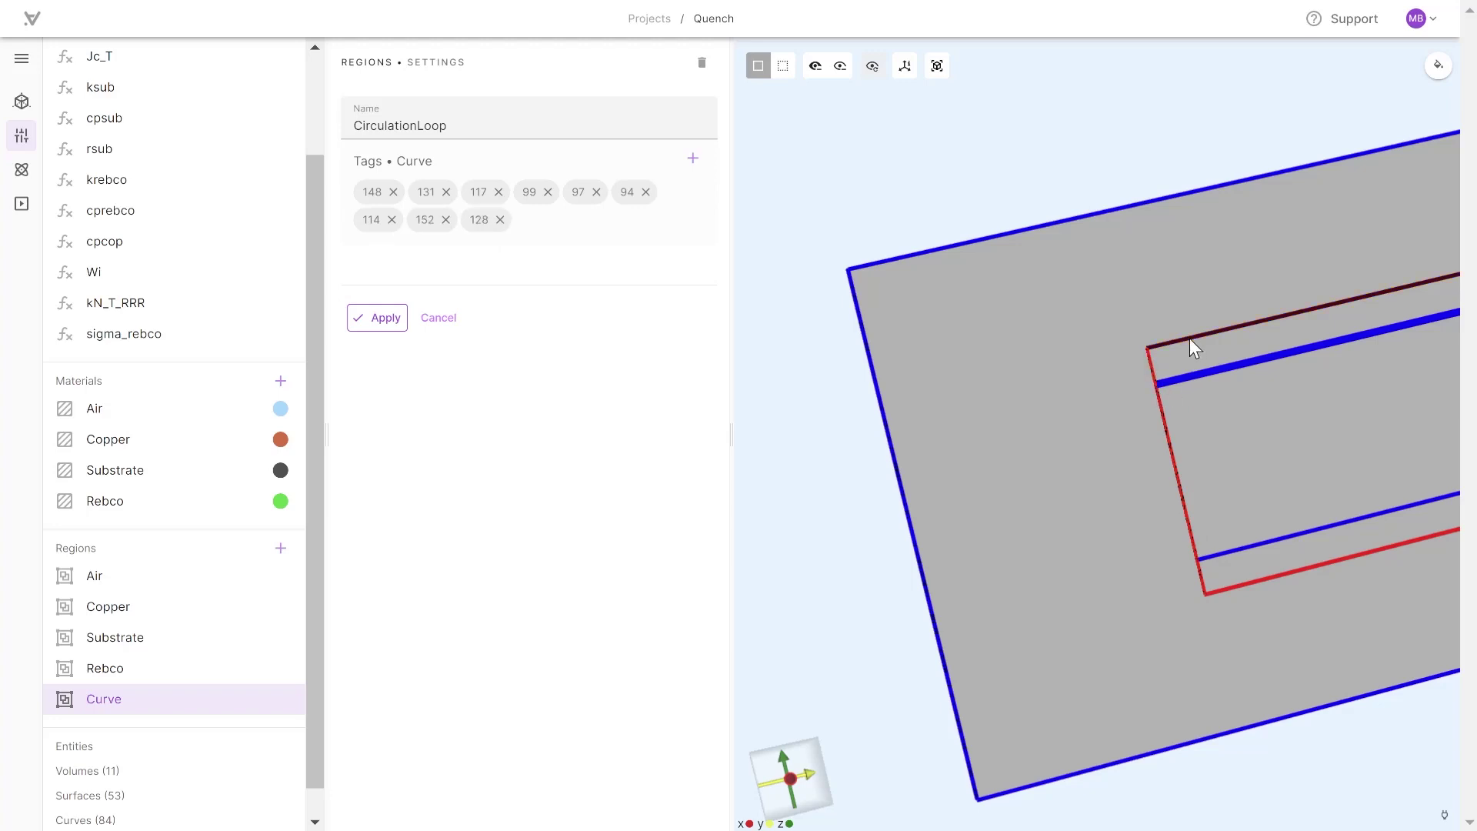
drag(1190, 339, 1018, 556)
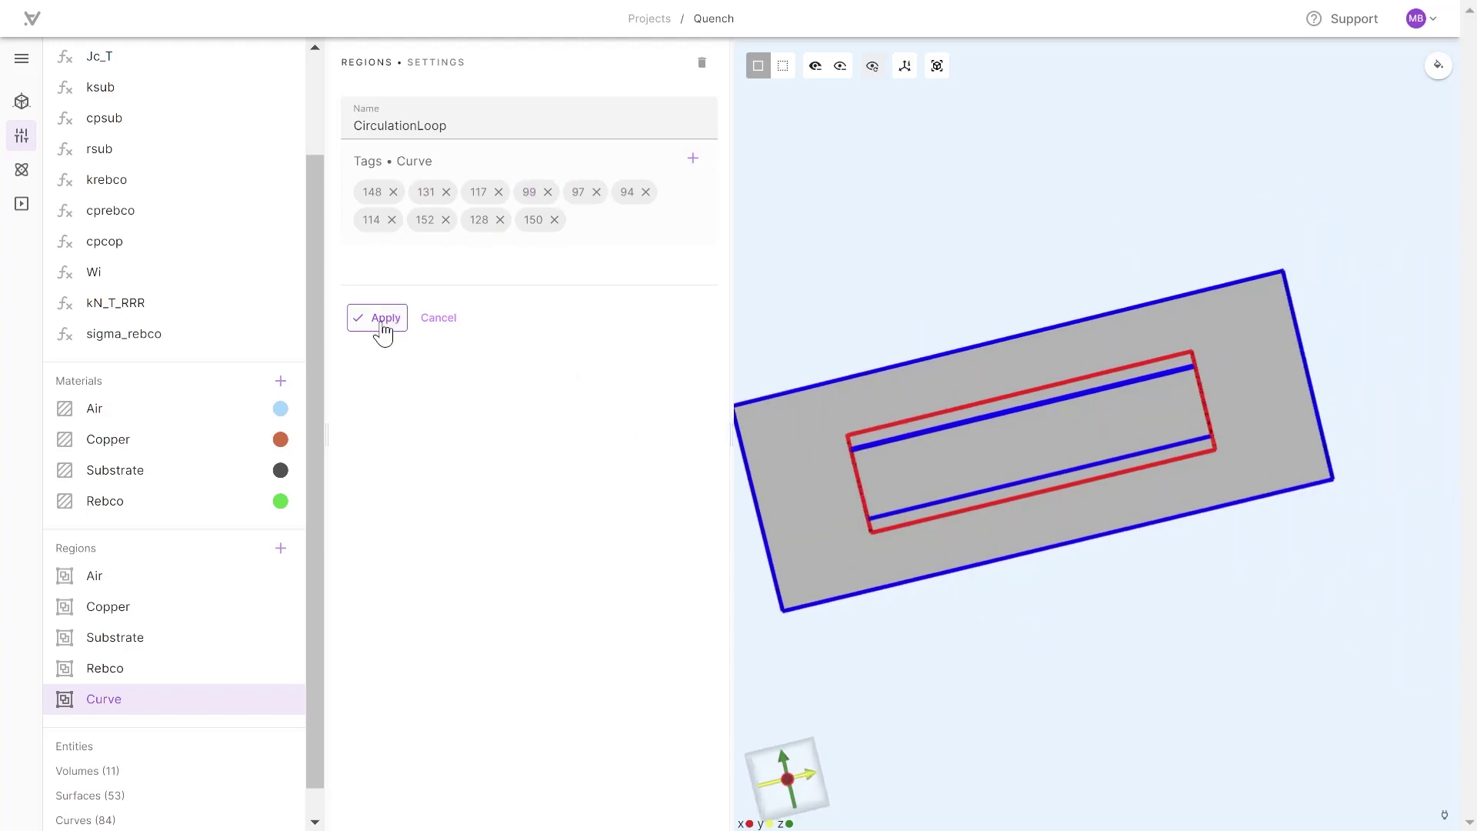
click(380, 320)
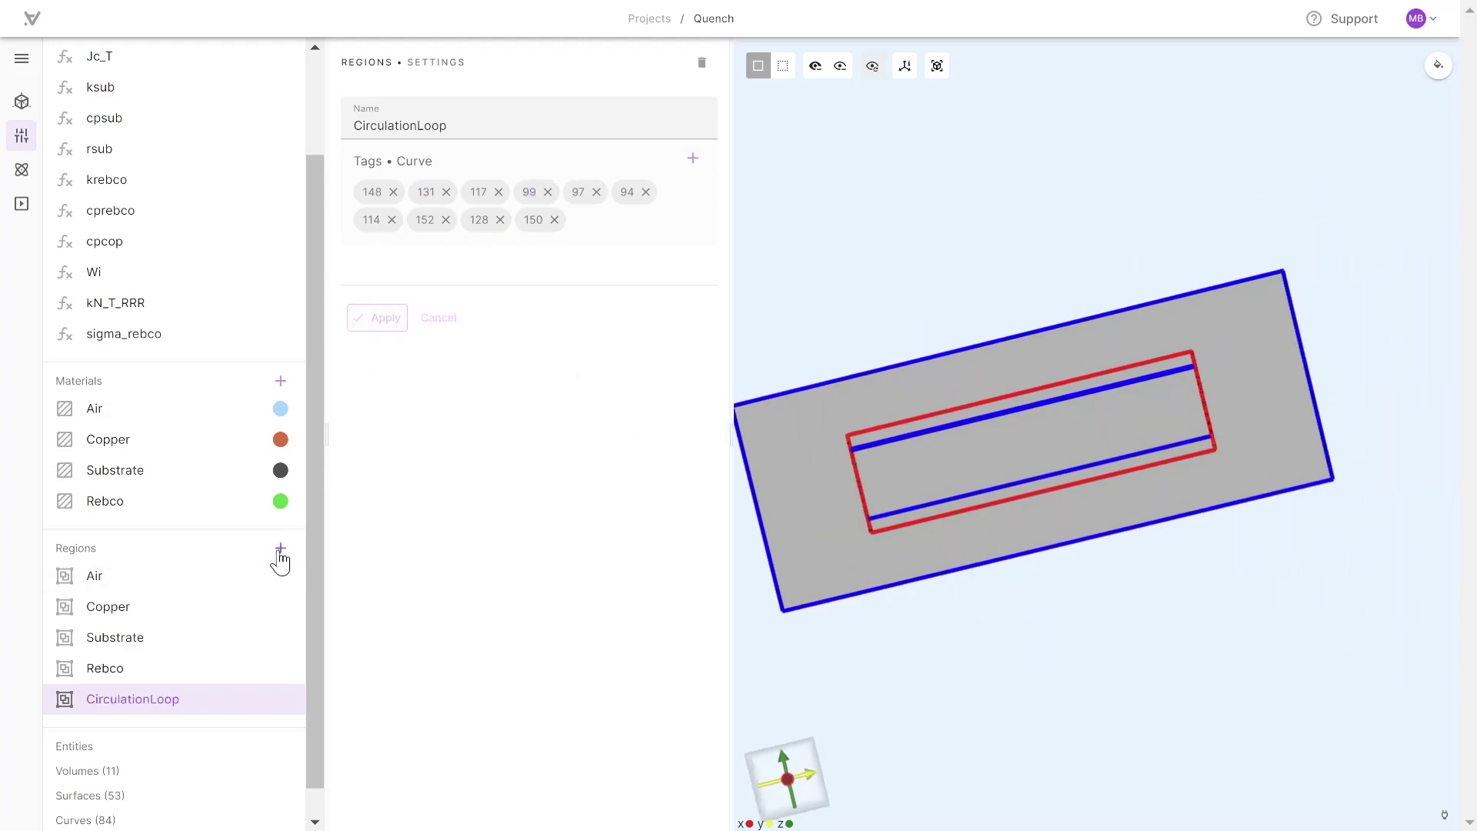
Create a surface region named Temp_fixed.
click(280, 551)
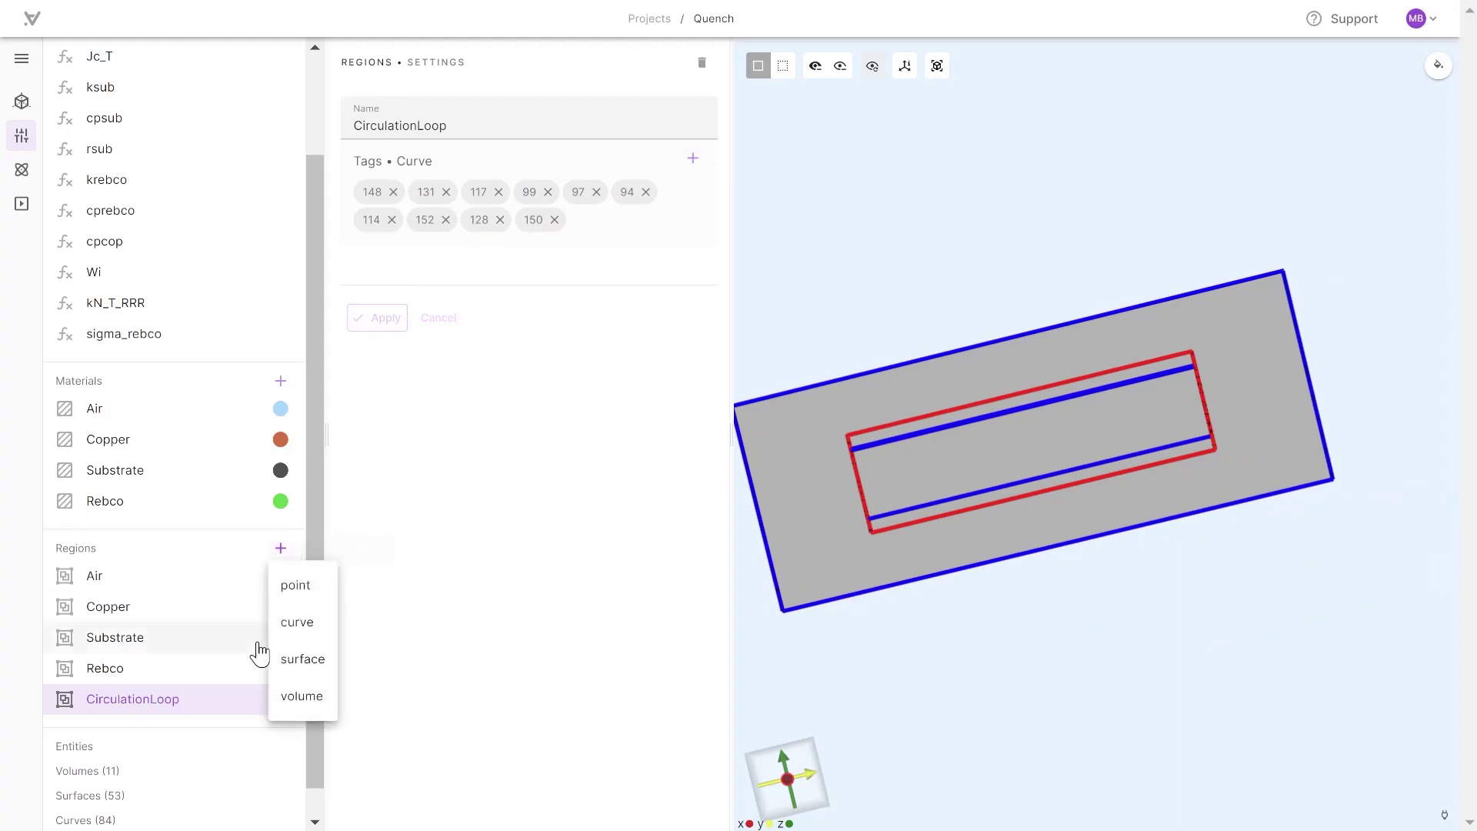
click(304, 661)
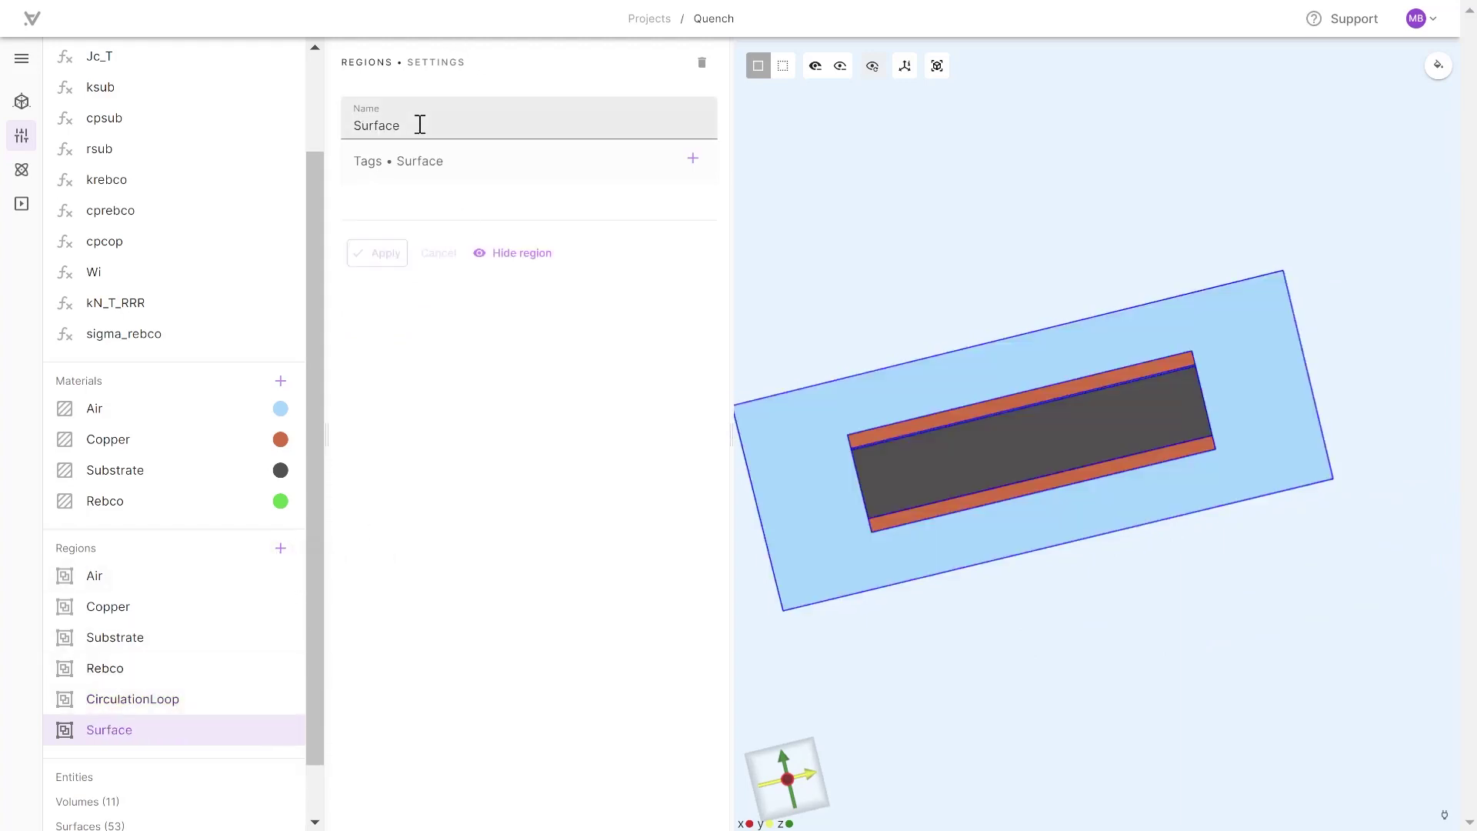
double_click(418, 124)
text(Temp_fixed)
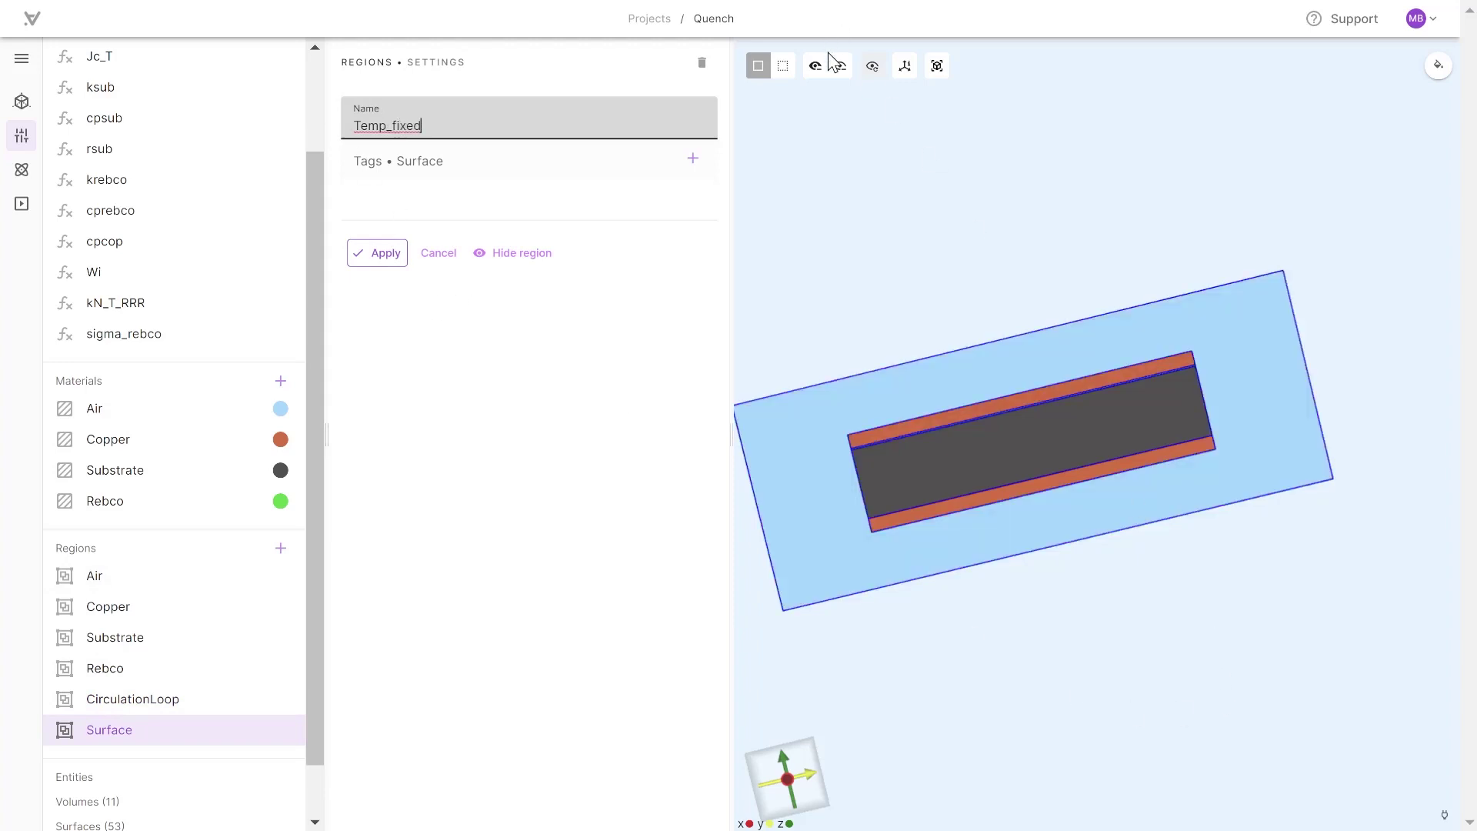
Add surfaces 88, 63, 50 and 75, covering all layers of the tape's first end face, to Temp_fixed.
click(954, 415)
click(958, 462)
click(965, 506)
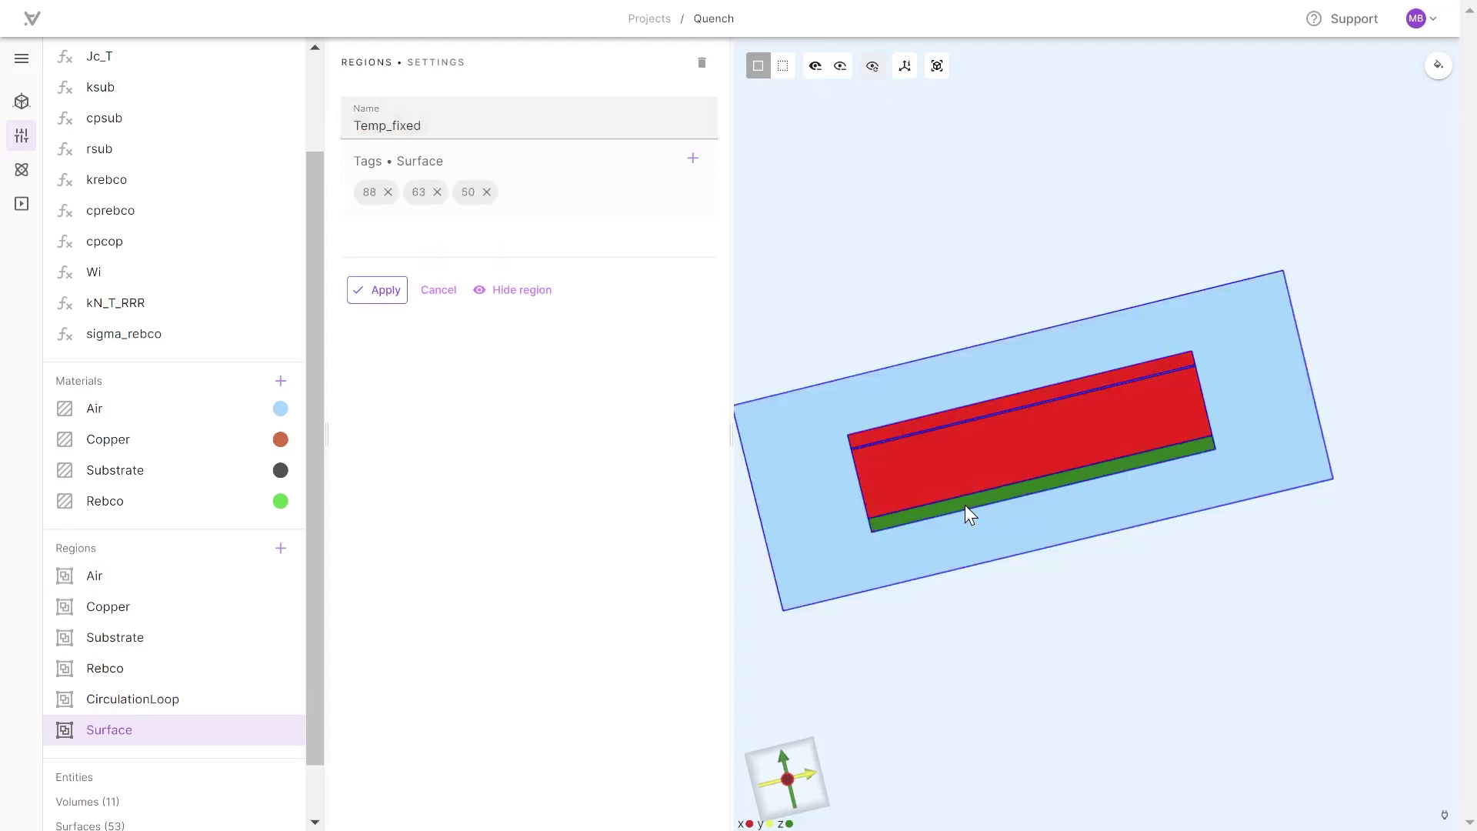
scroll(965, 505, up, 5)
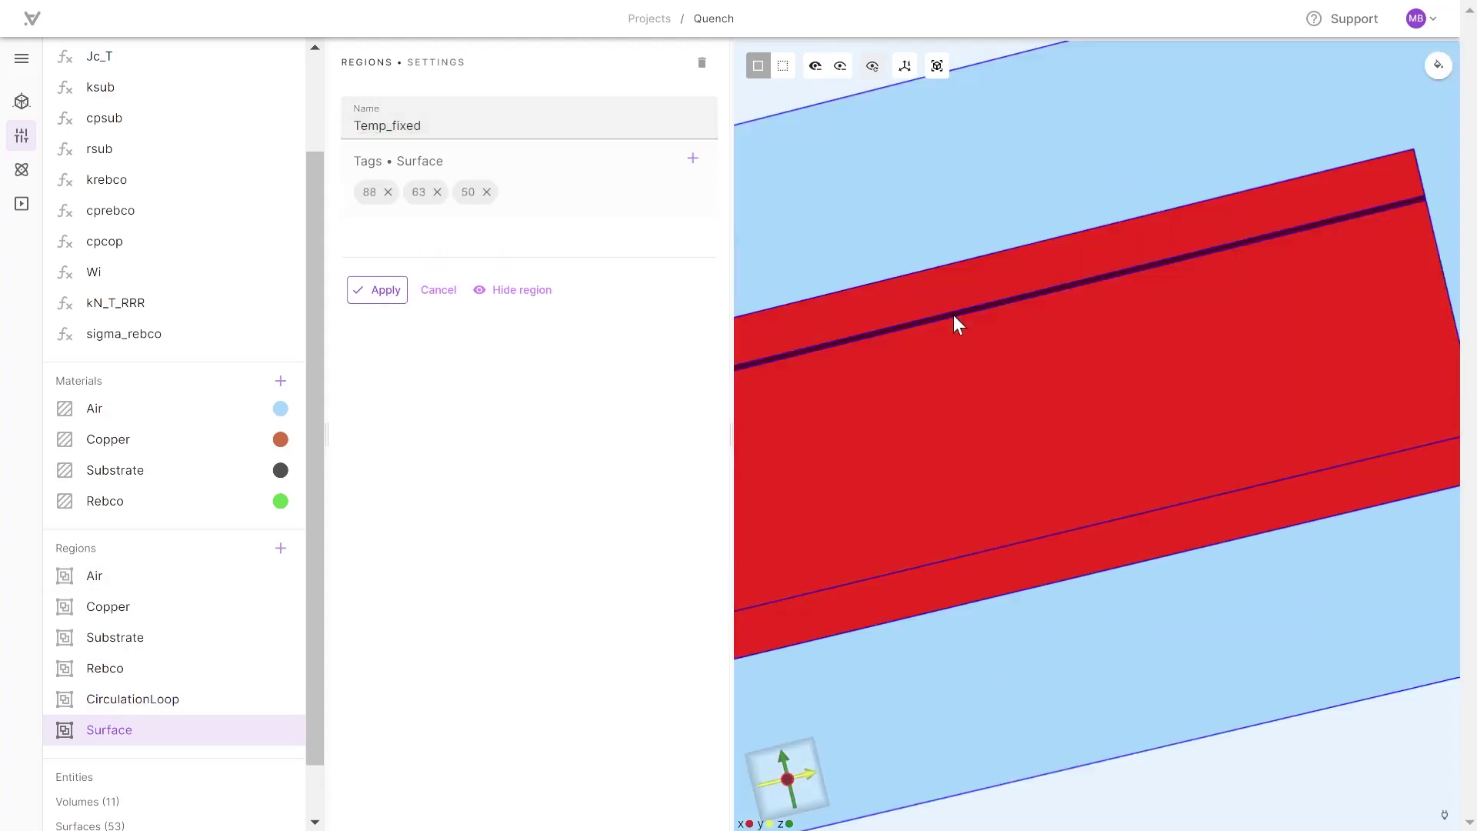
click(953, 314)
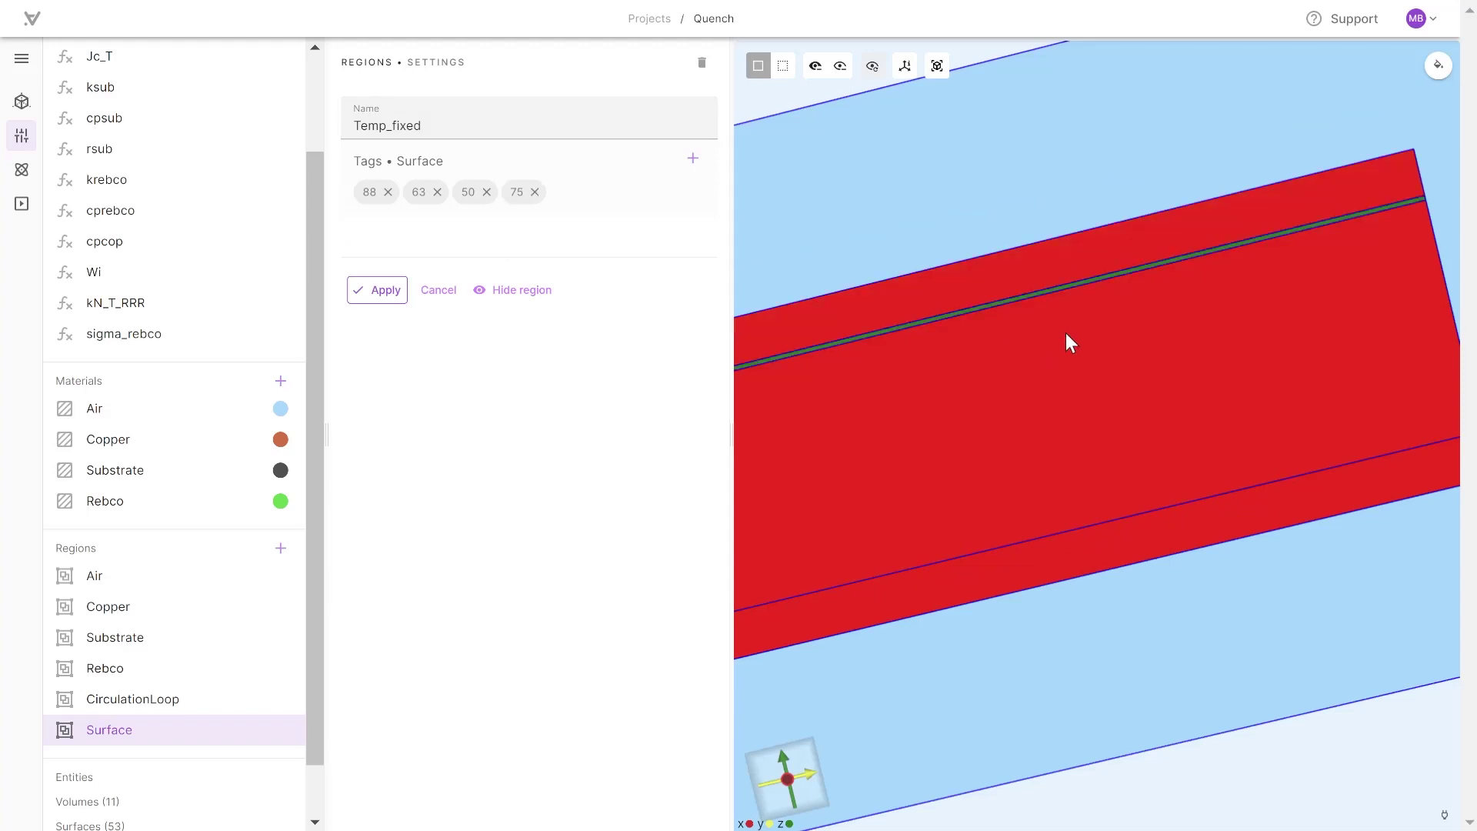
Add surfaces 37, 53, 66 and 87 on the tape's opposite end face to Temp_fixed and apply.
scroll(1065, 330, down, 6)
drag(1064, 327, 1064, 591)
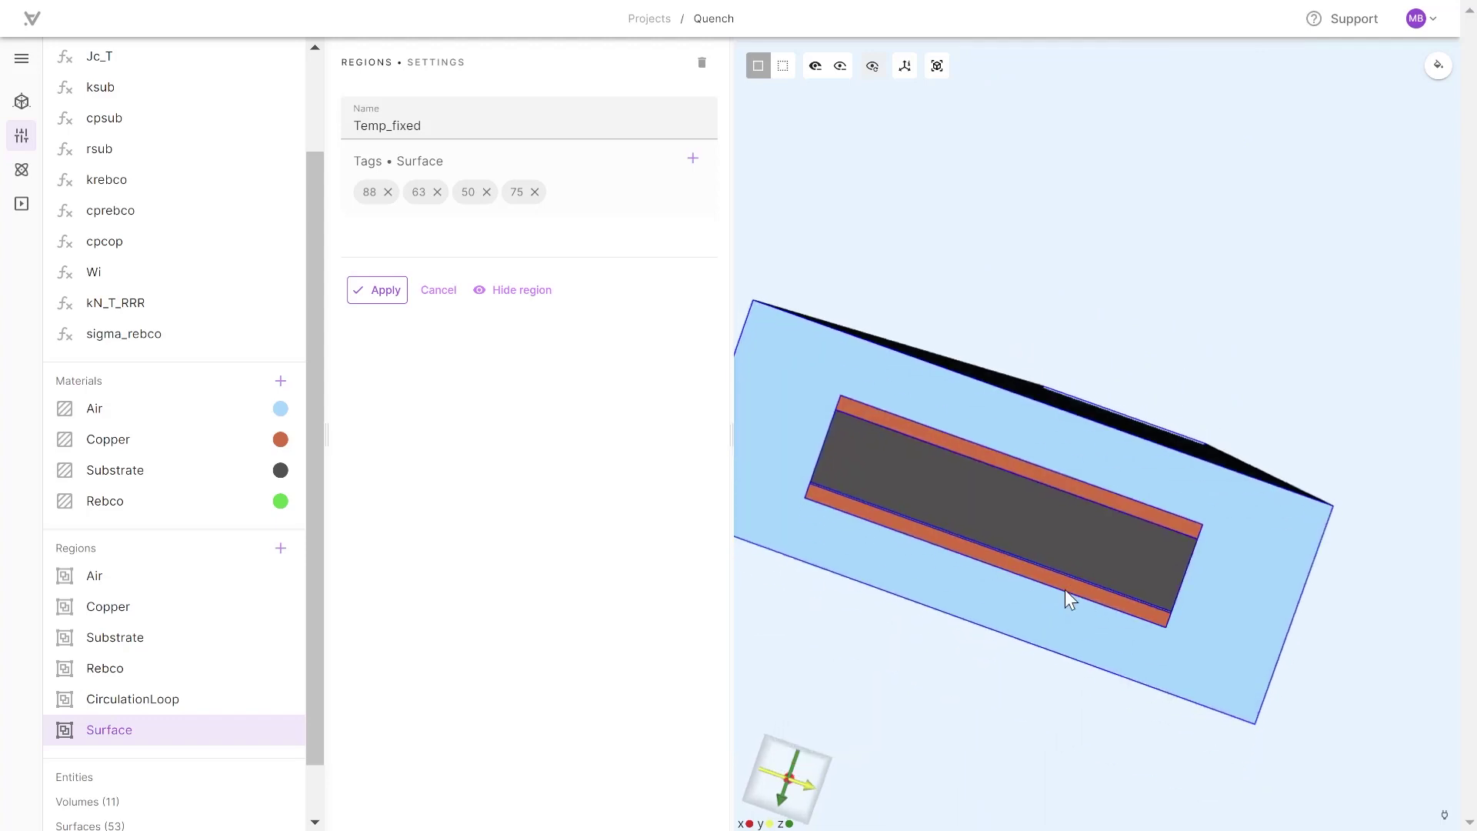
click(1051, 479)
click(1031, 531)
scroll(1027, 534, up, 5)
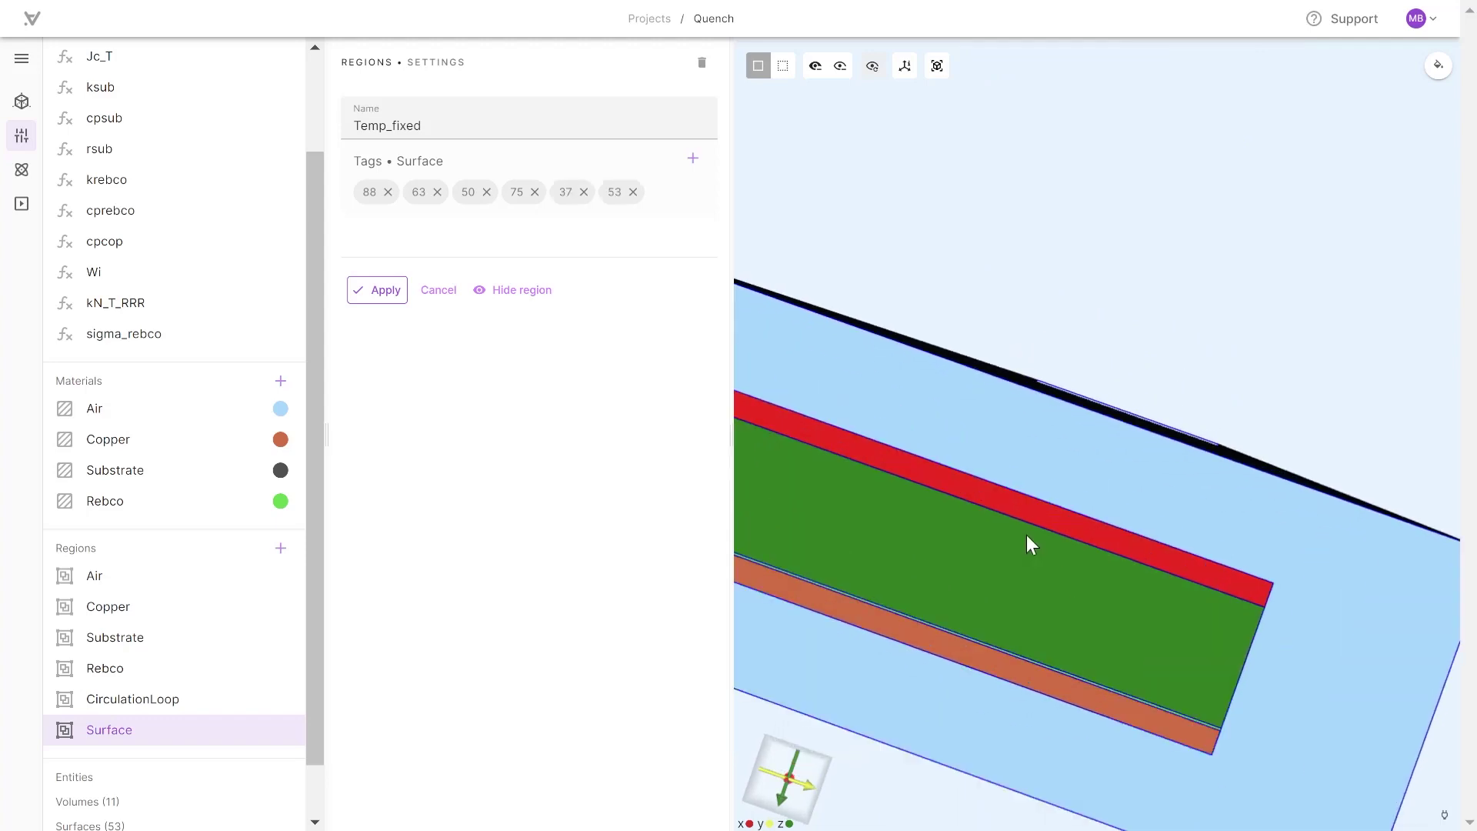
scroll(1022, 494, up, 3)
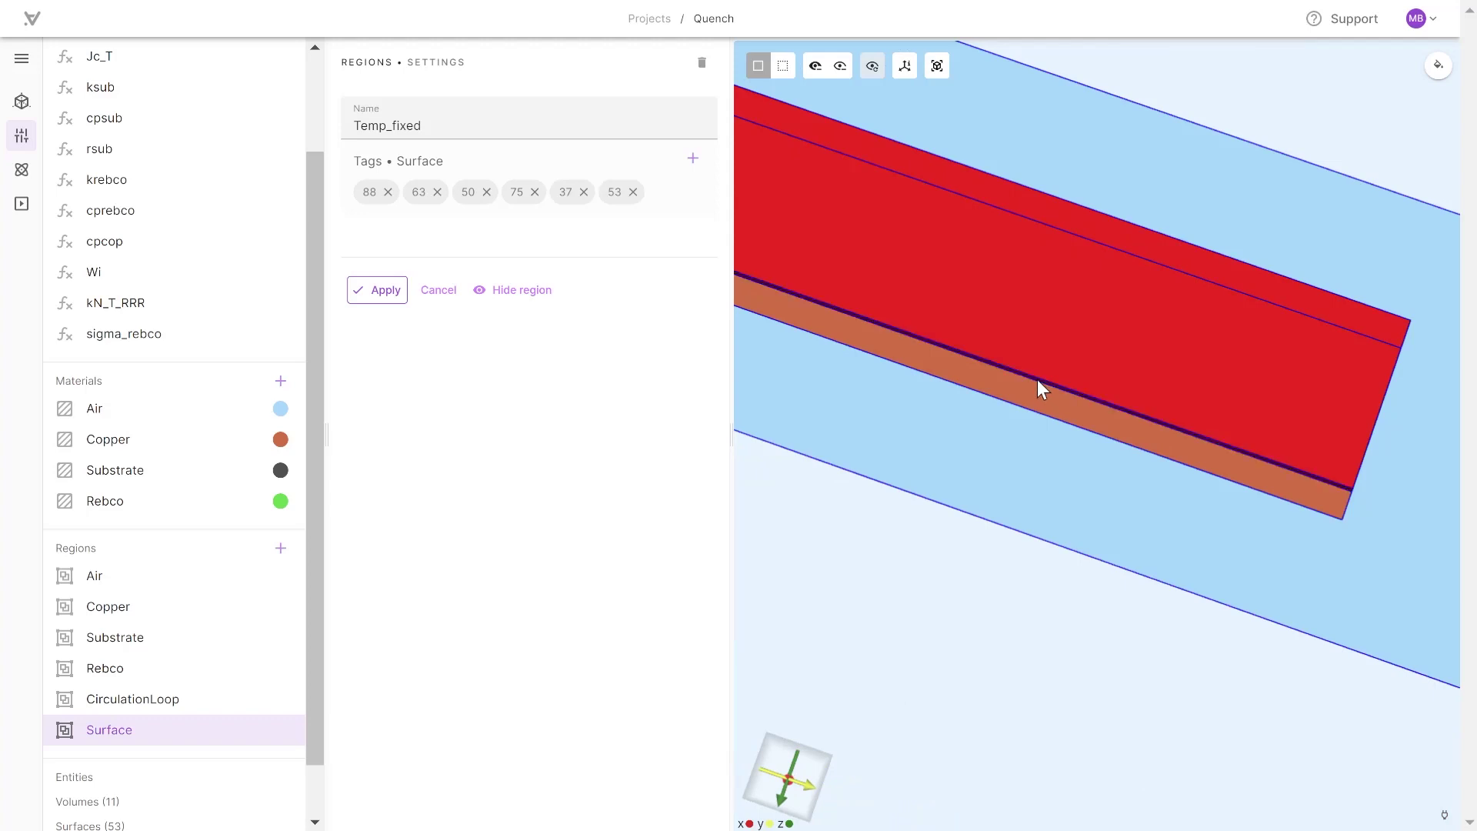
click(1037, 380)
click(1037, 394)
scroll(996, 620, down, 5)
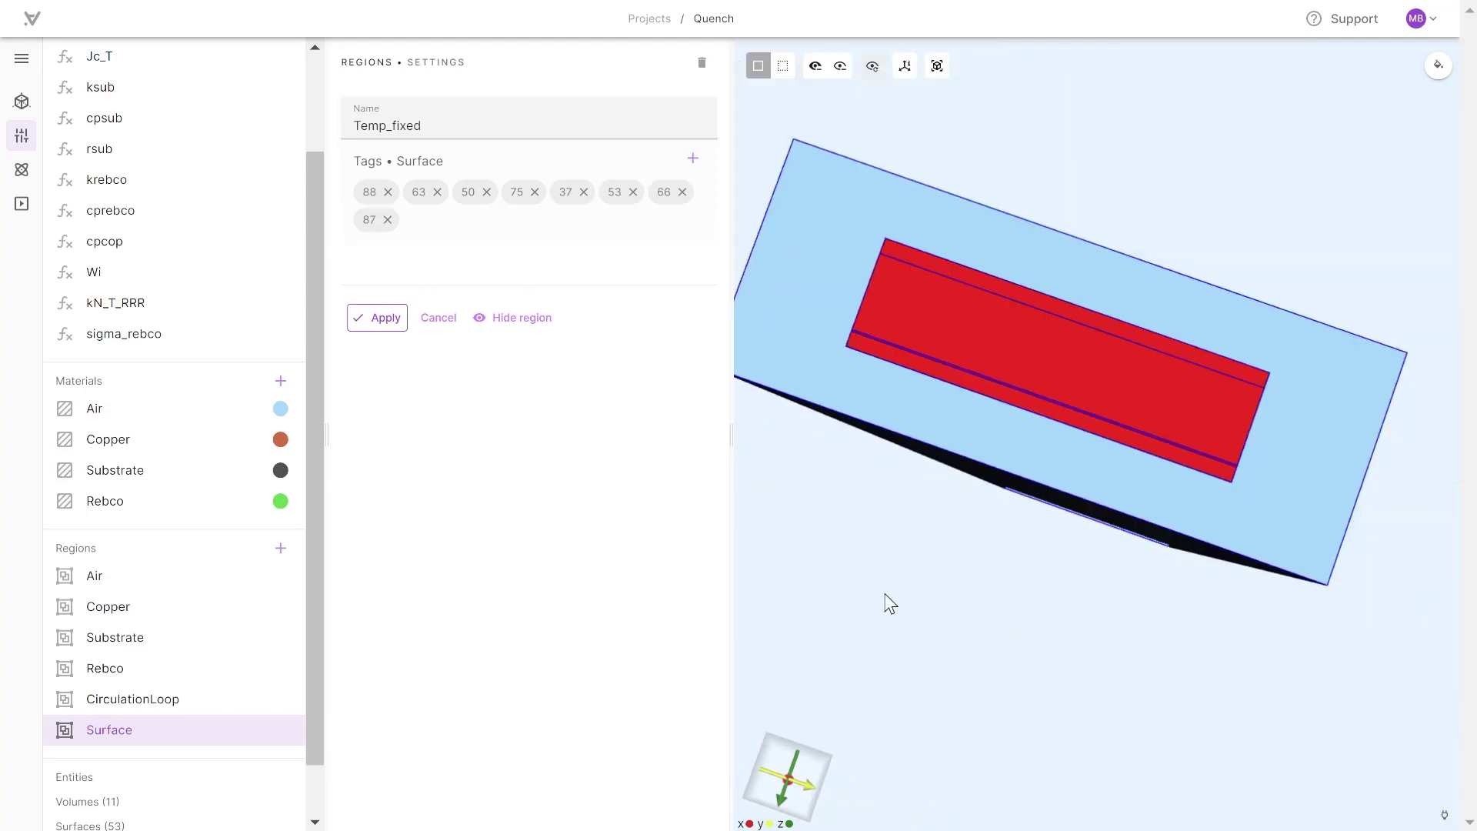
click(380, 320)
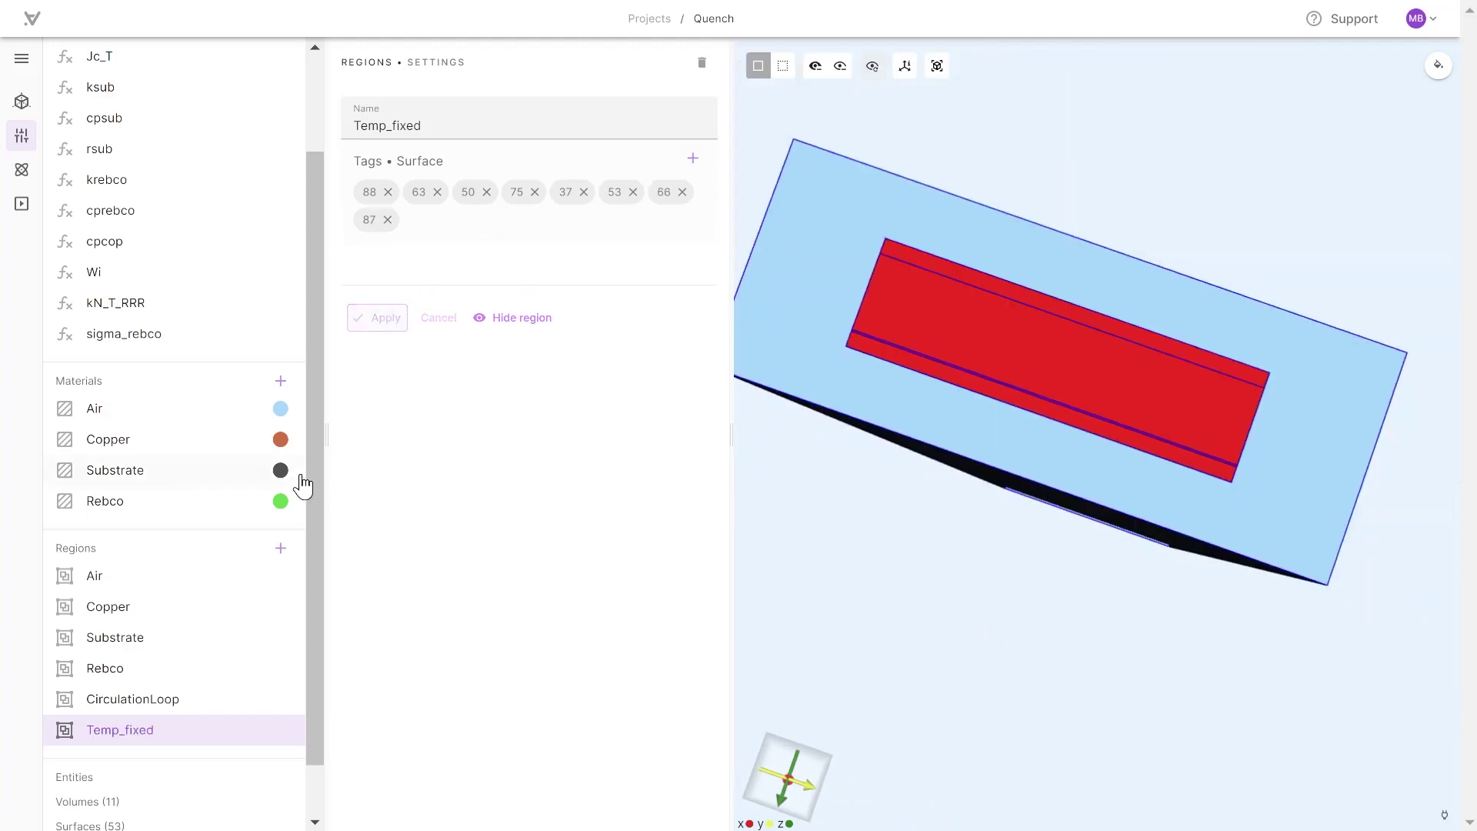
Create a volume region named Cond.
click(281, 550)
click(300, 658)
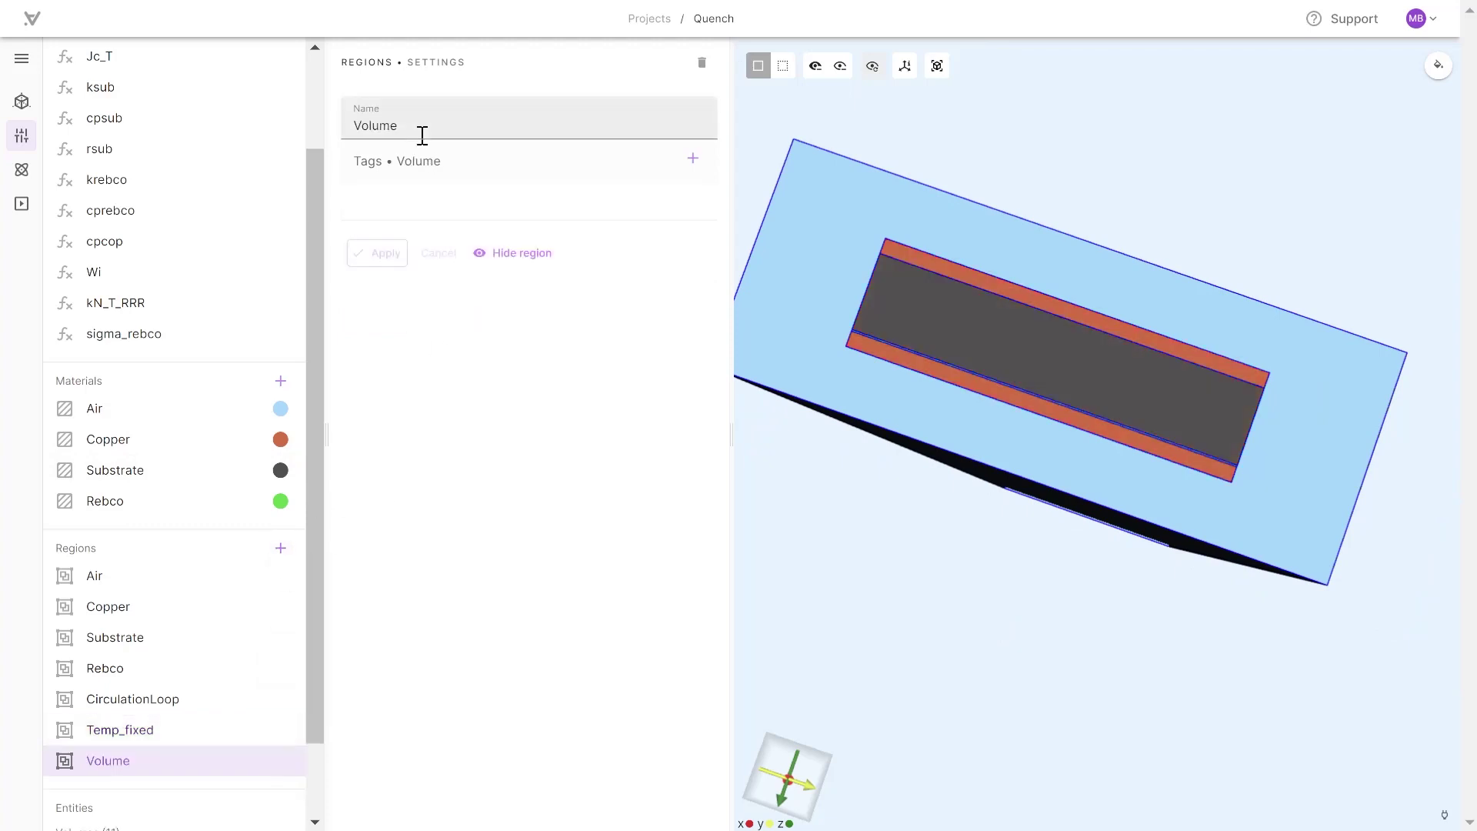
drag(422, 129, 314, 122)
text(Cond)
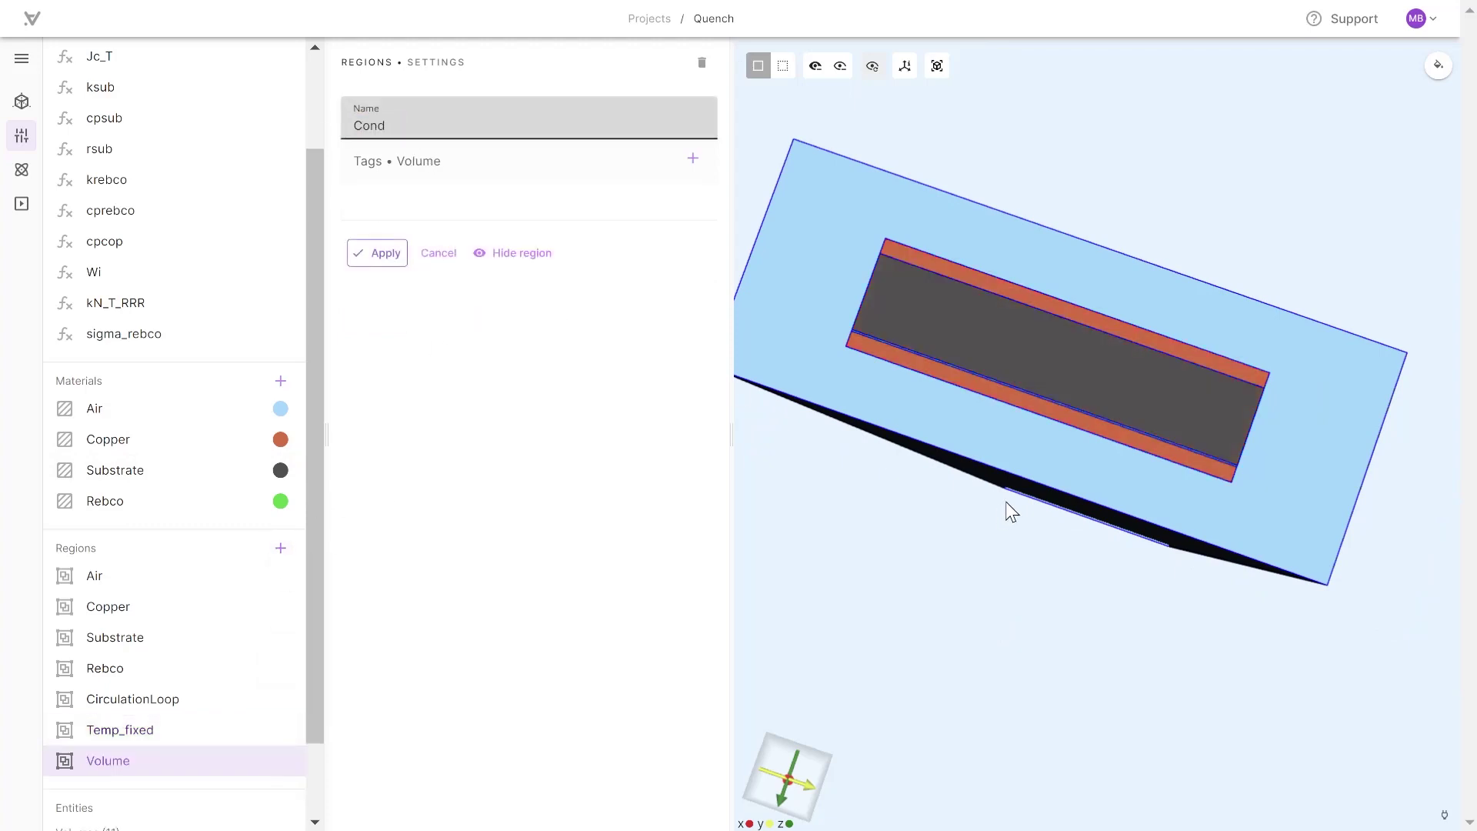
Assign all volumes except the surrounding air volume 47 to the Cond region and apply.
click(691, 160)
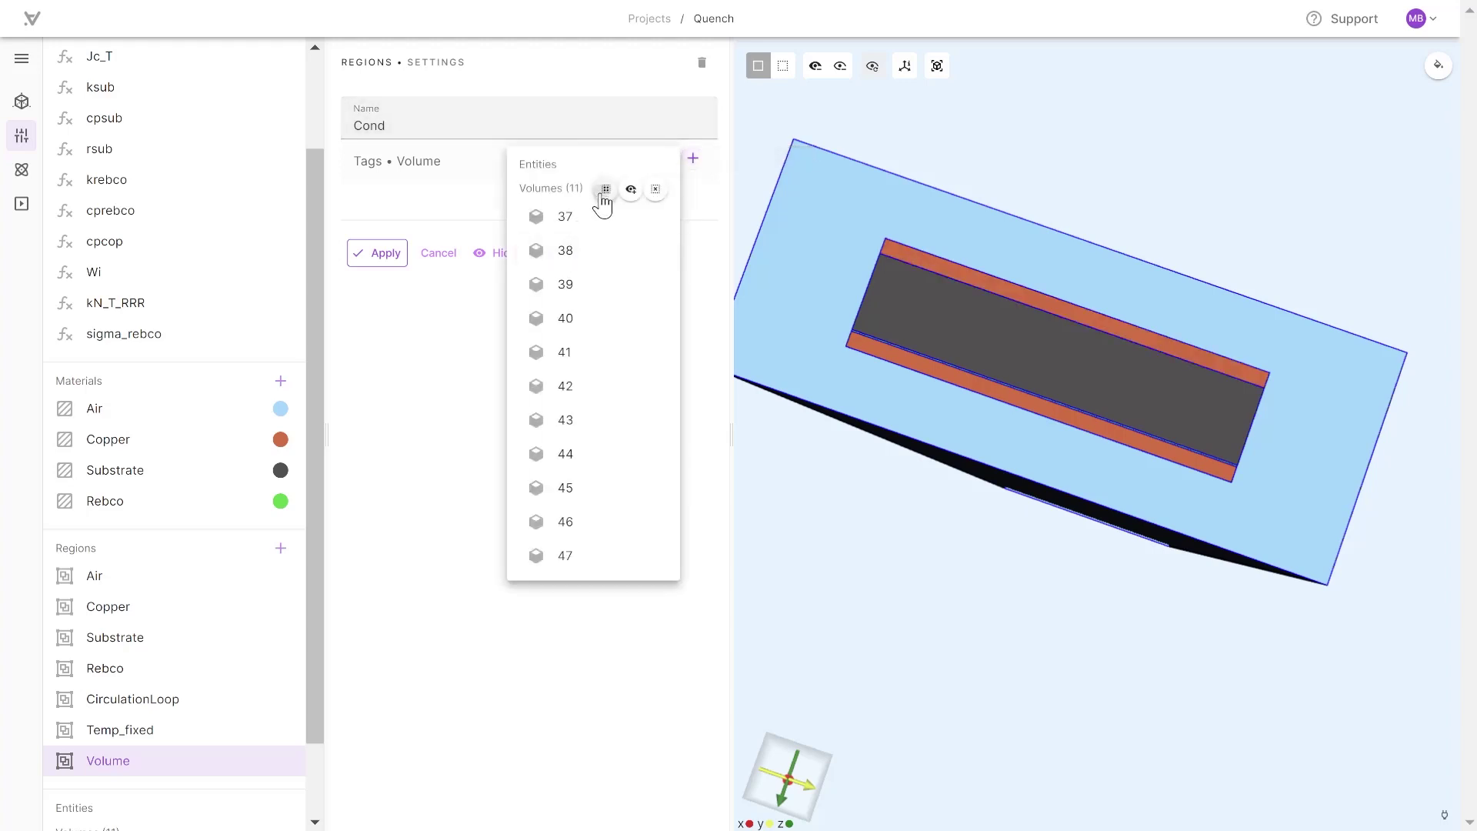
click(605, 189)
click(726, 450)
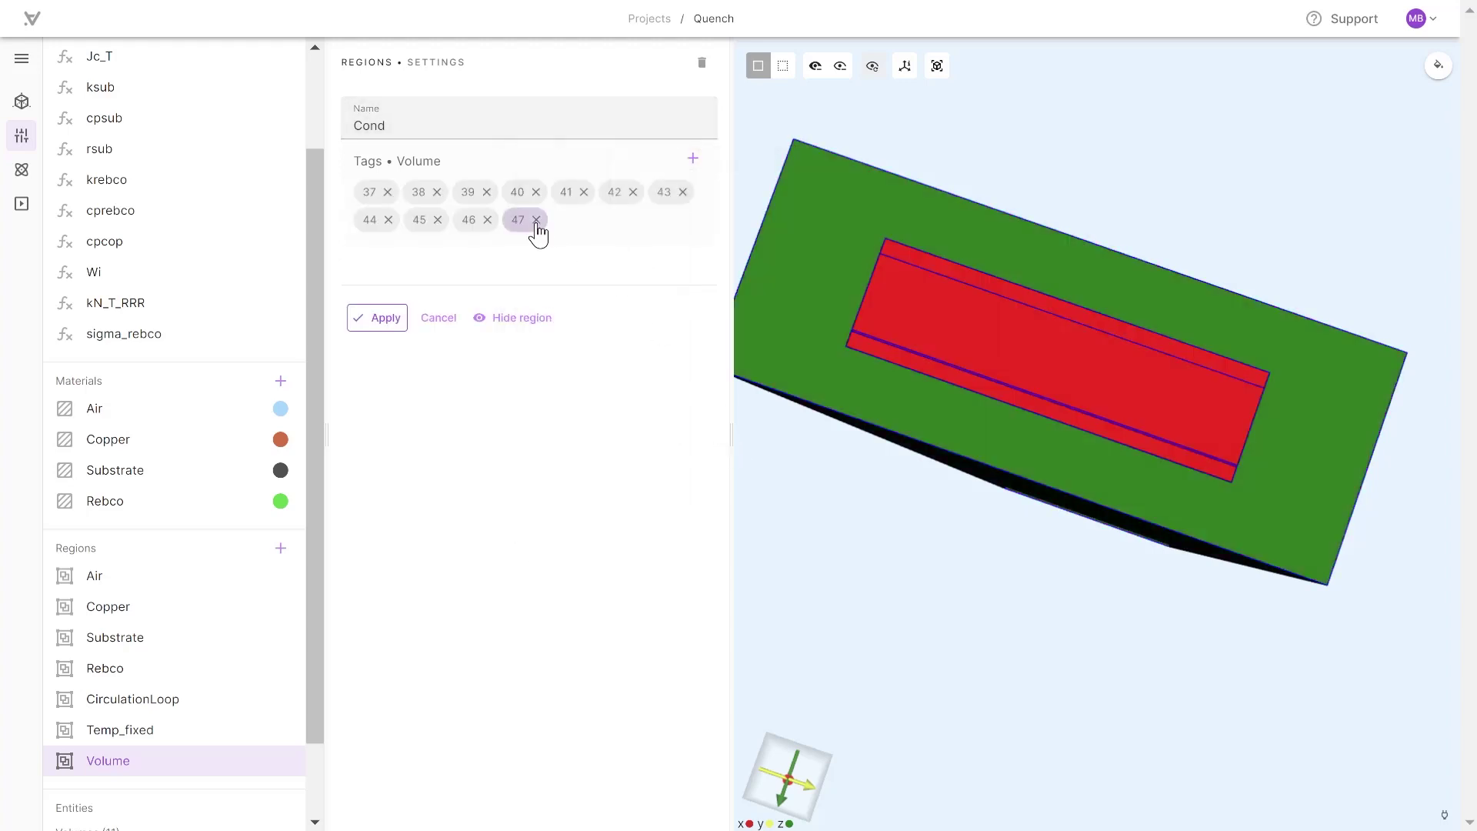
click(536, 220)
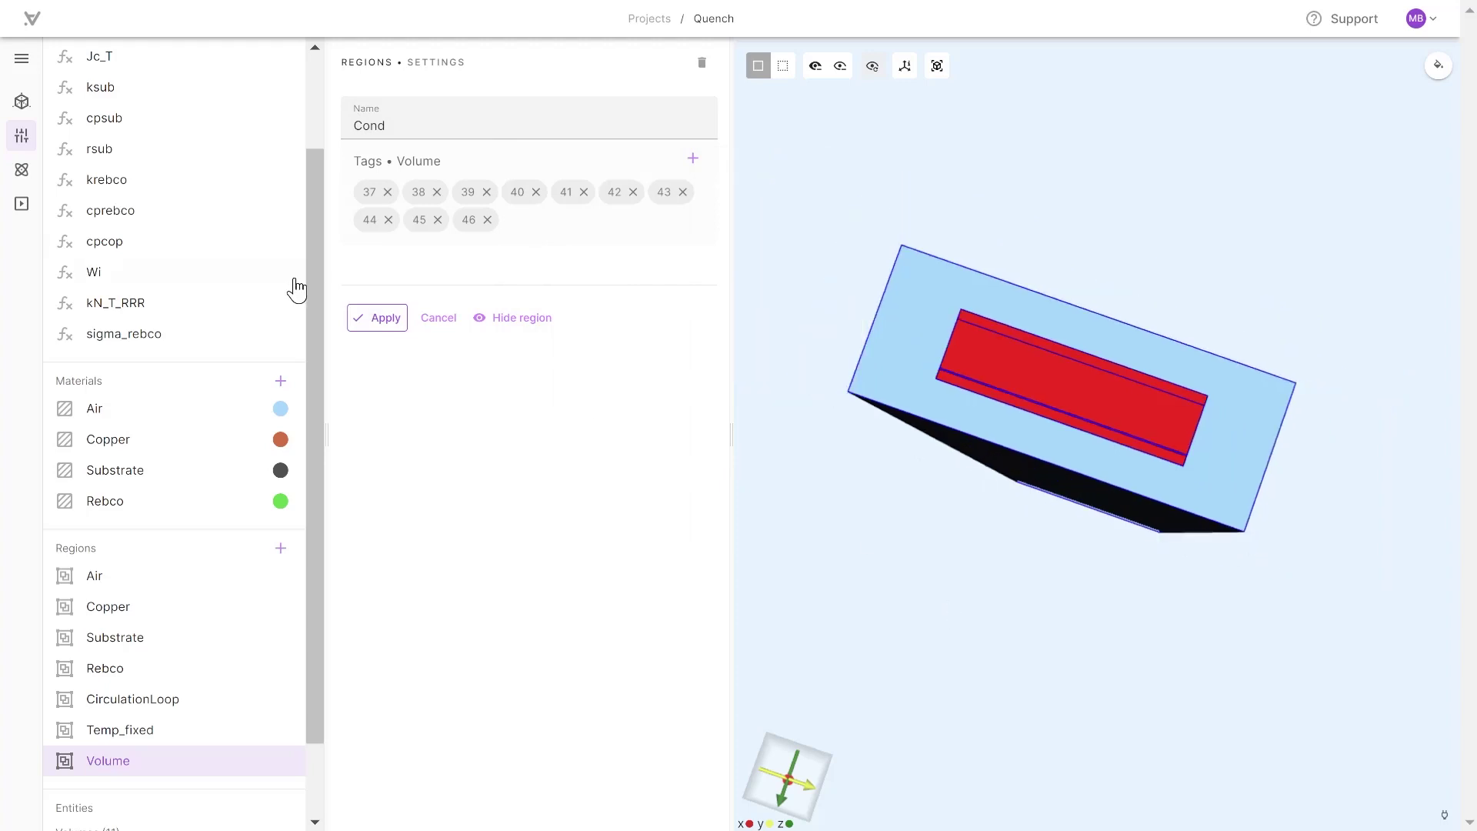
click(377, 317)
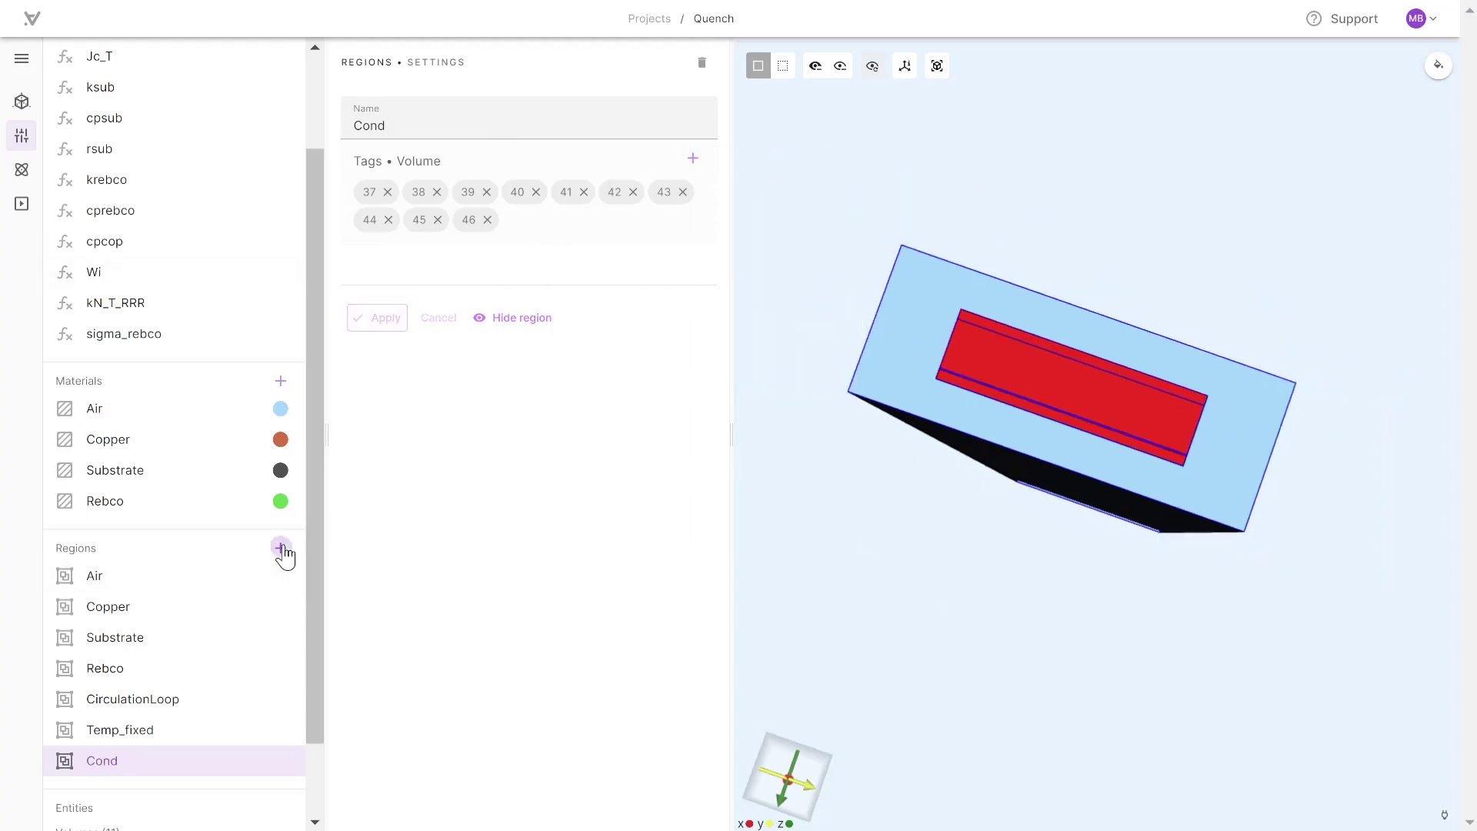
Create a surface region named Temp_surf.
click(282, 549)
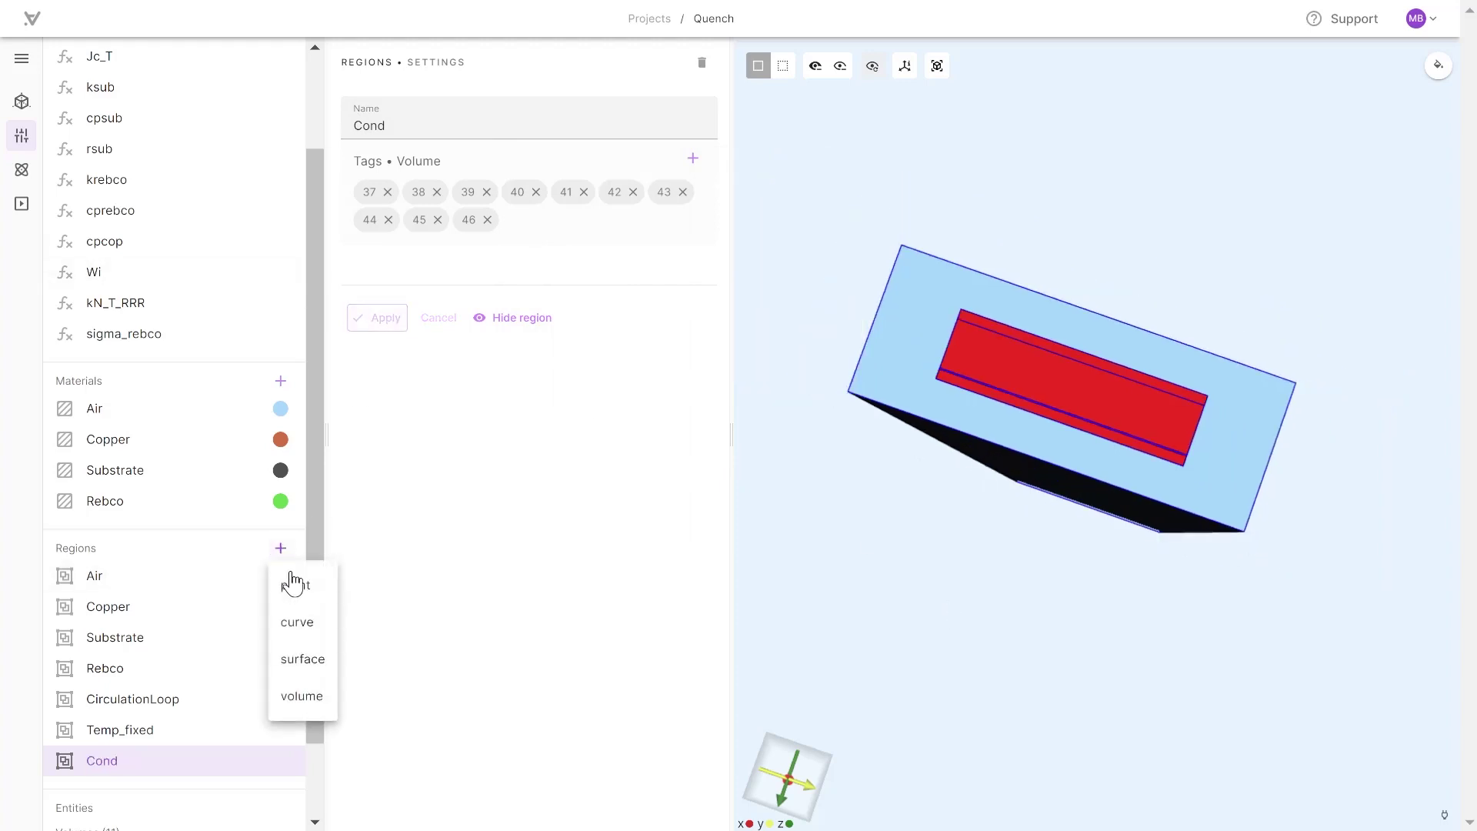
click(310, 665)
drag(421, 137, 315, 131)
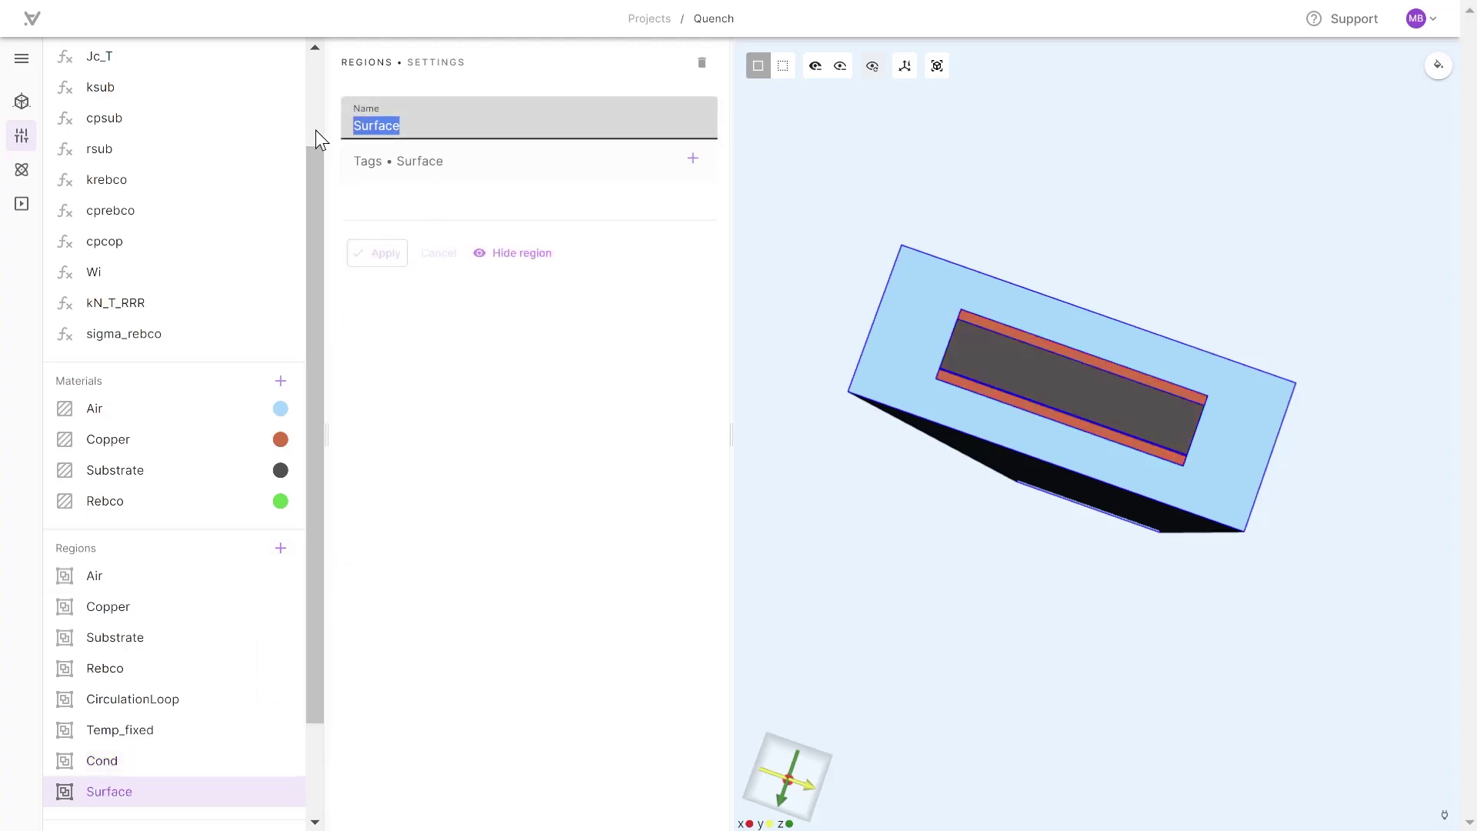
text(Temp_su)
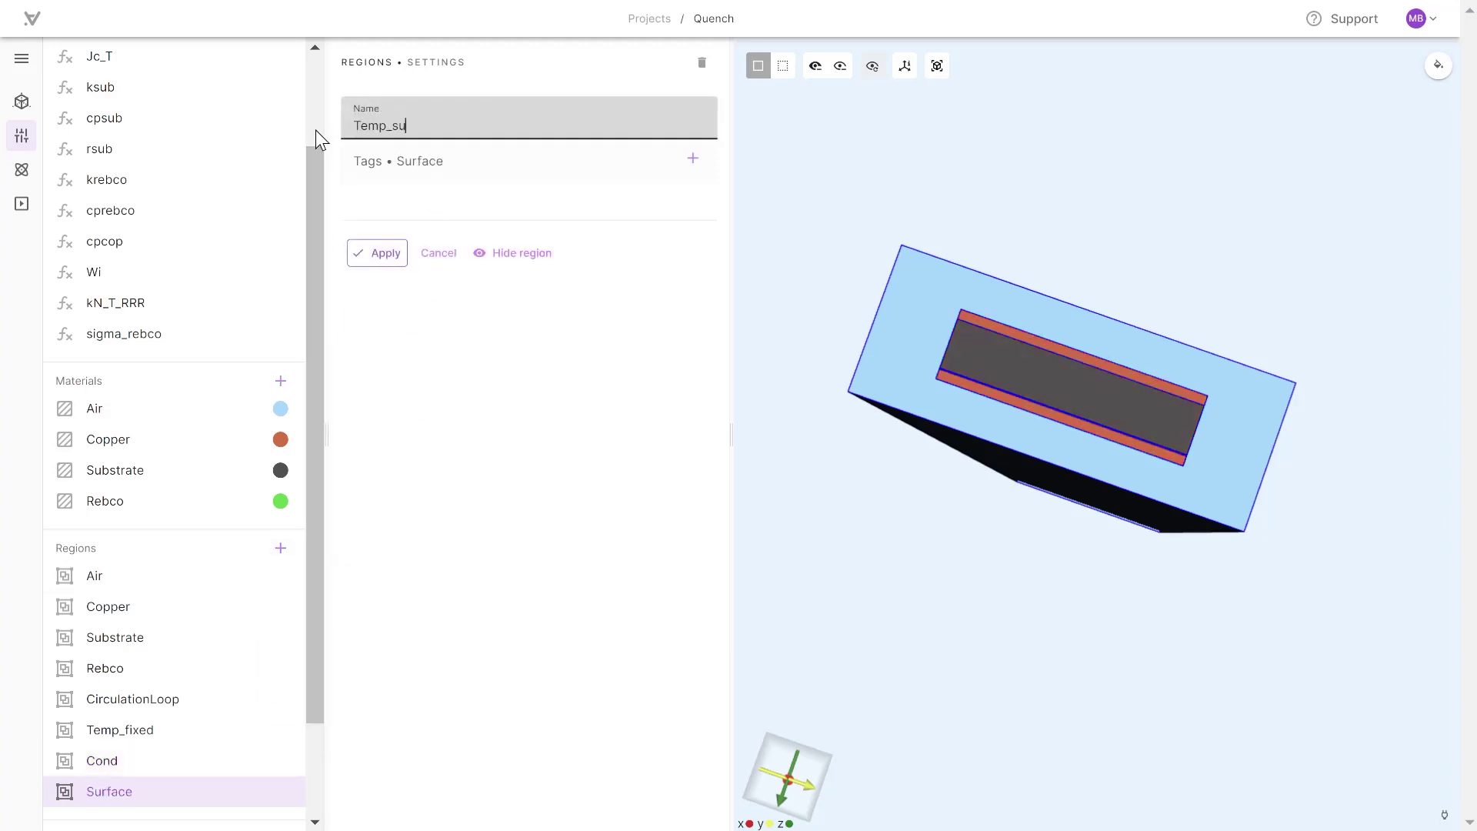
text(rf)
Hide the surrounding air volume and the copper layer covering the Rebco layer of the tape.
click(814, 68)
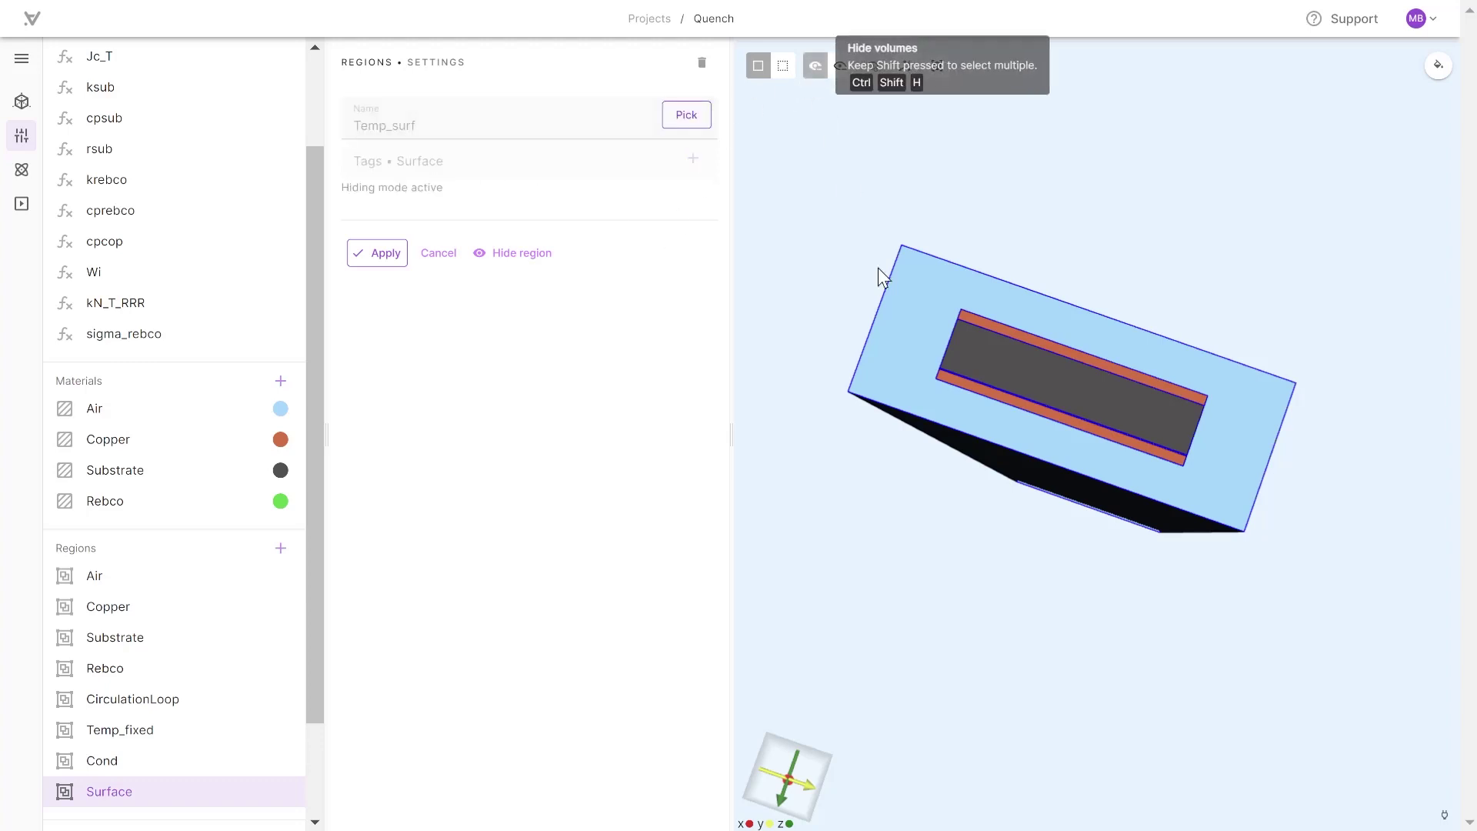
click(904, 306)
drag(1162, 285, 1085, 369)
click(815, 67)
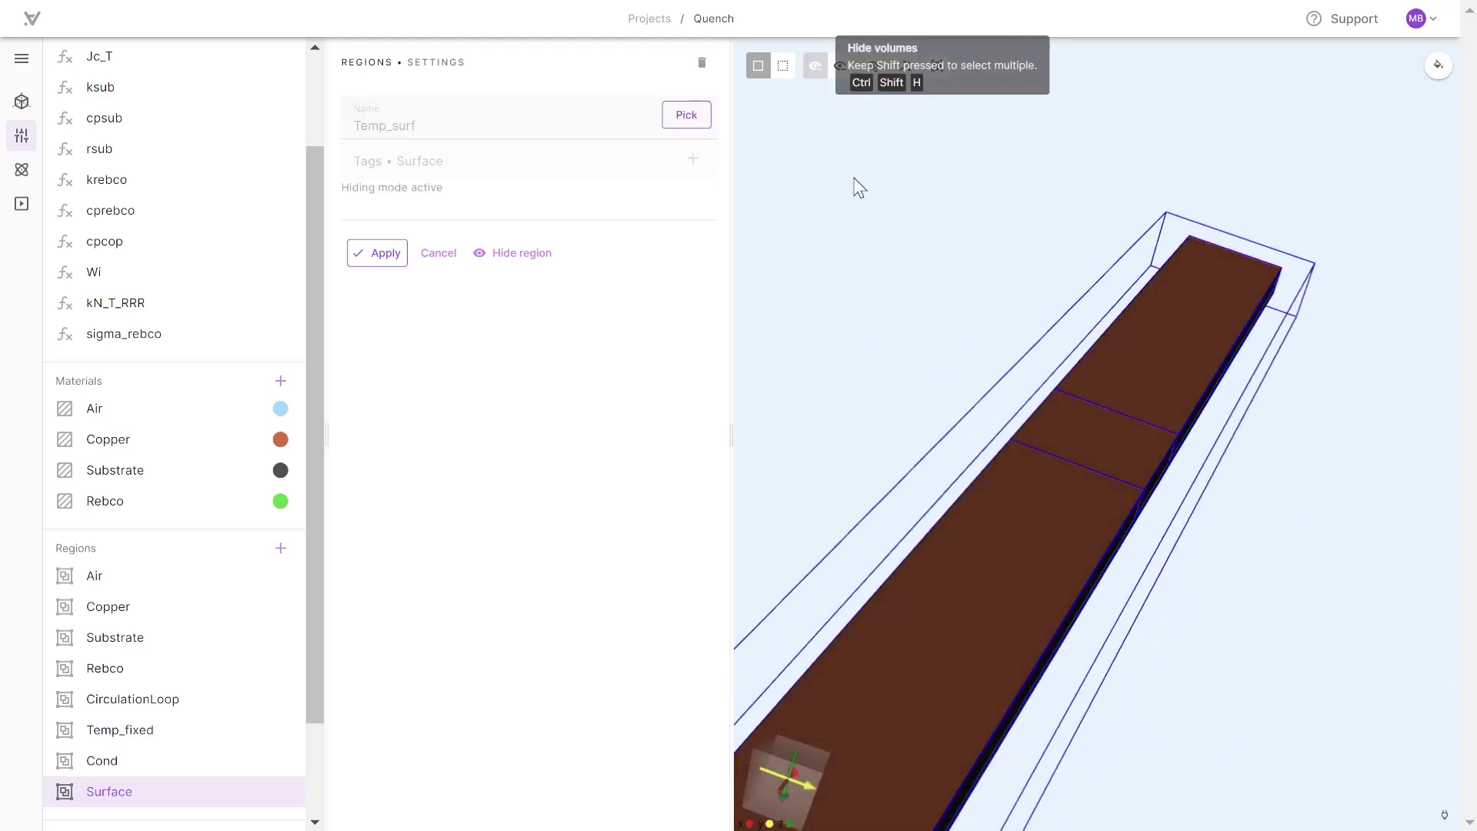
drag(1046, 551, 1202, 346)
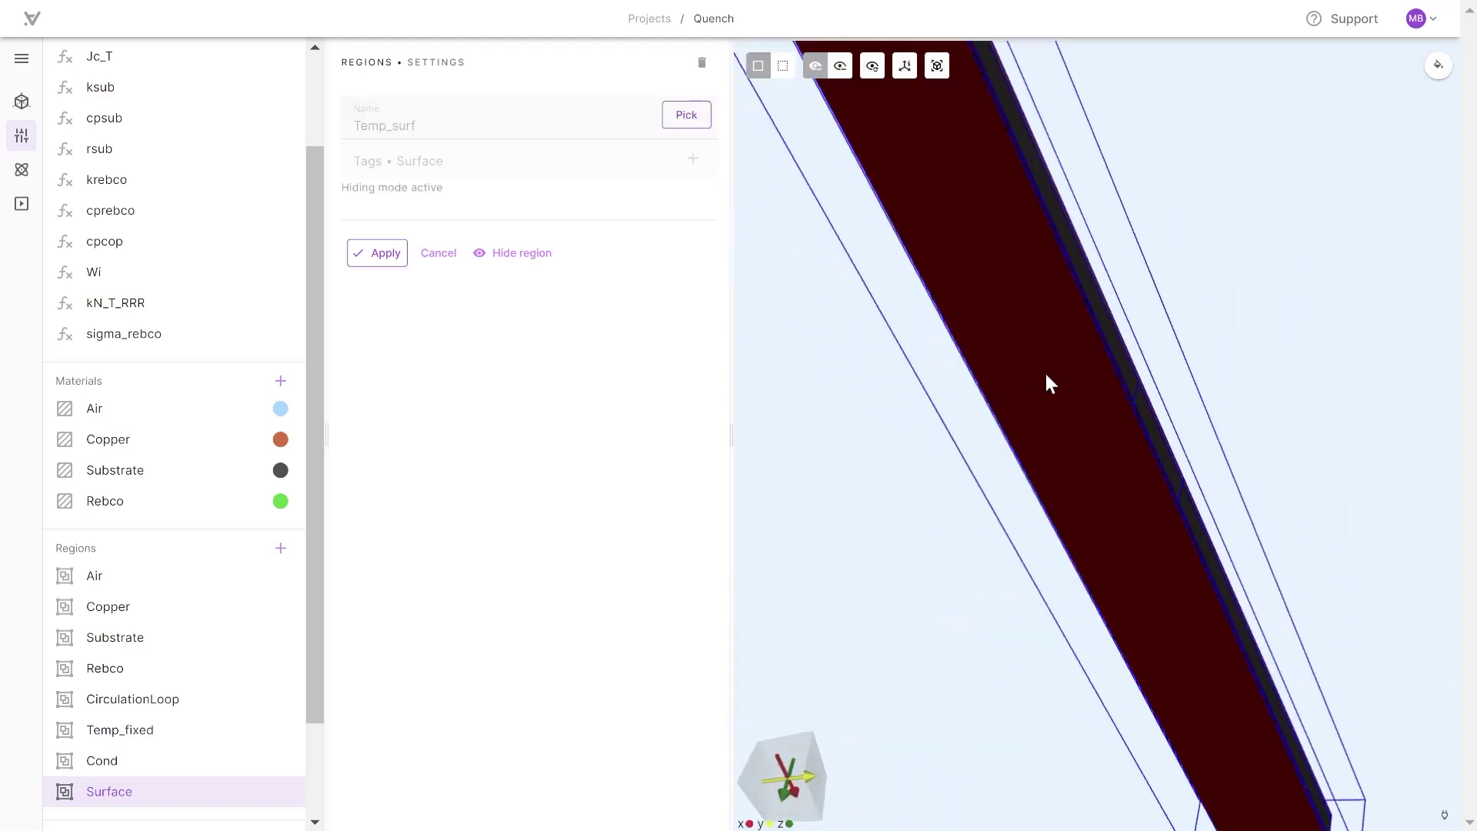
click(1045, 373)
drag(1294, 429, 1096, 486)
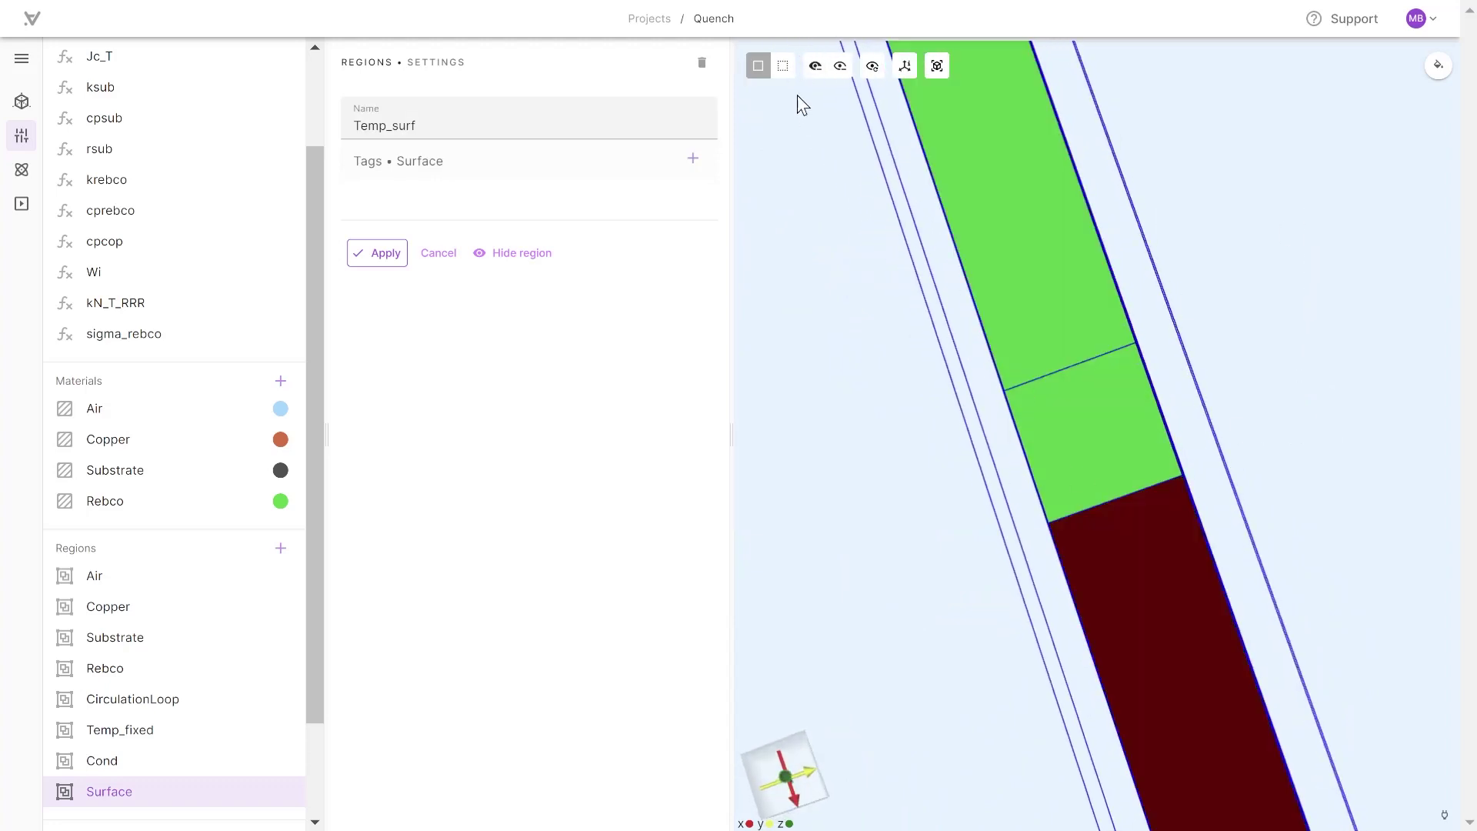
Add the three exposed Rebco surfaces 68, 36 and 76 to the Temp_surf region and apply.
click(1059, 232)
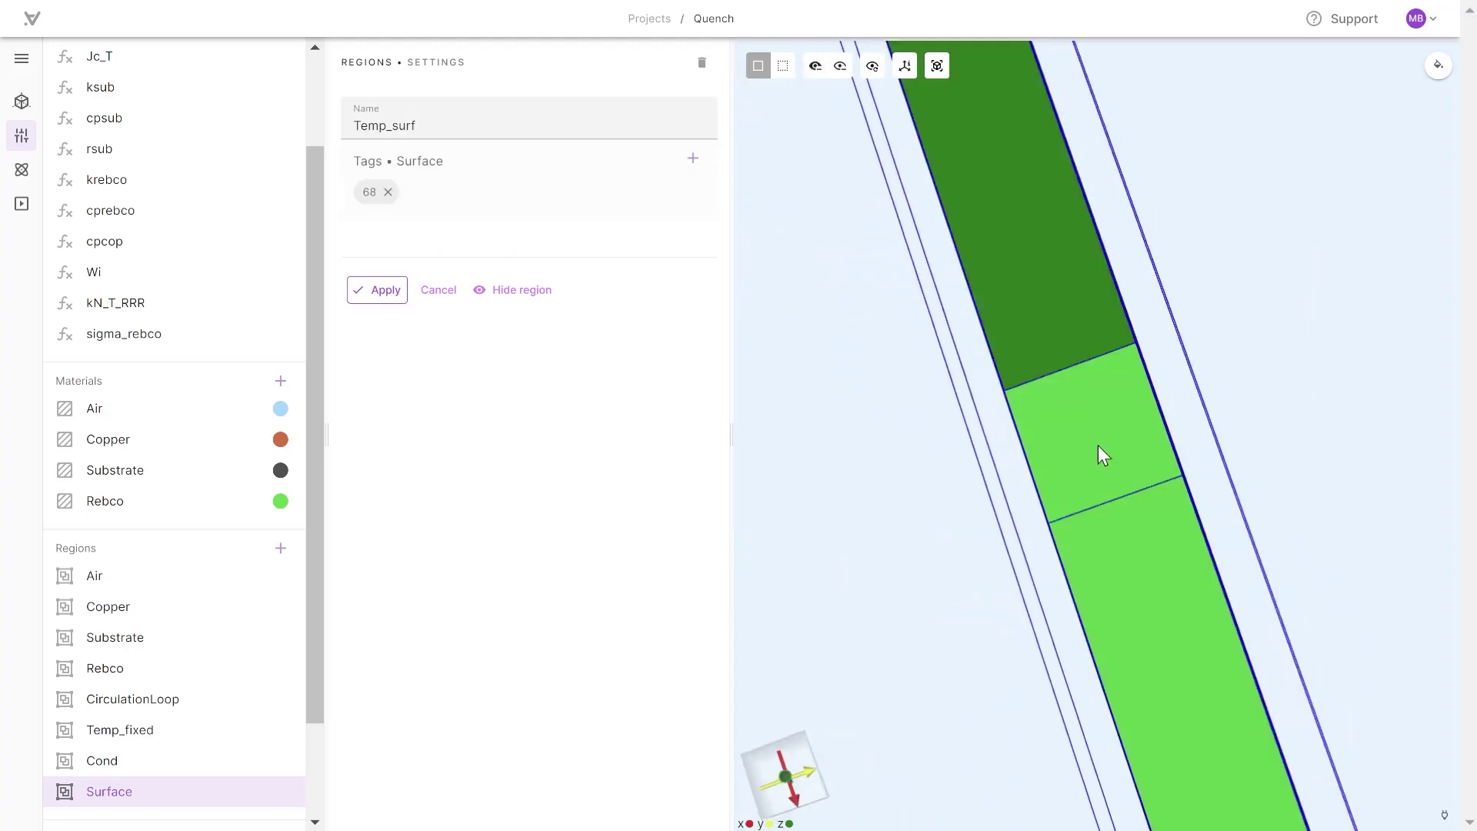
click(1103, 469)
click(1147, 640)
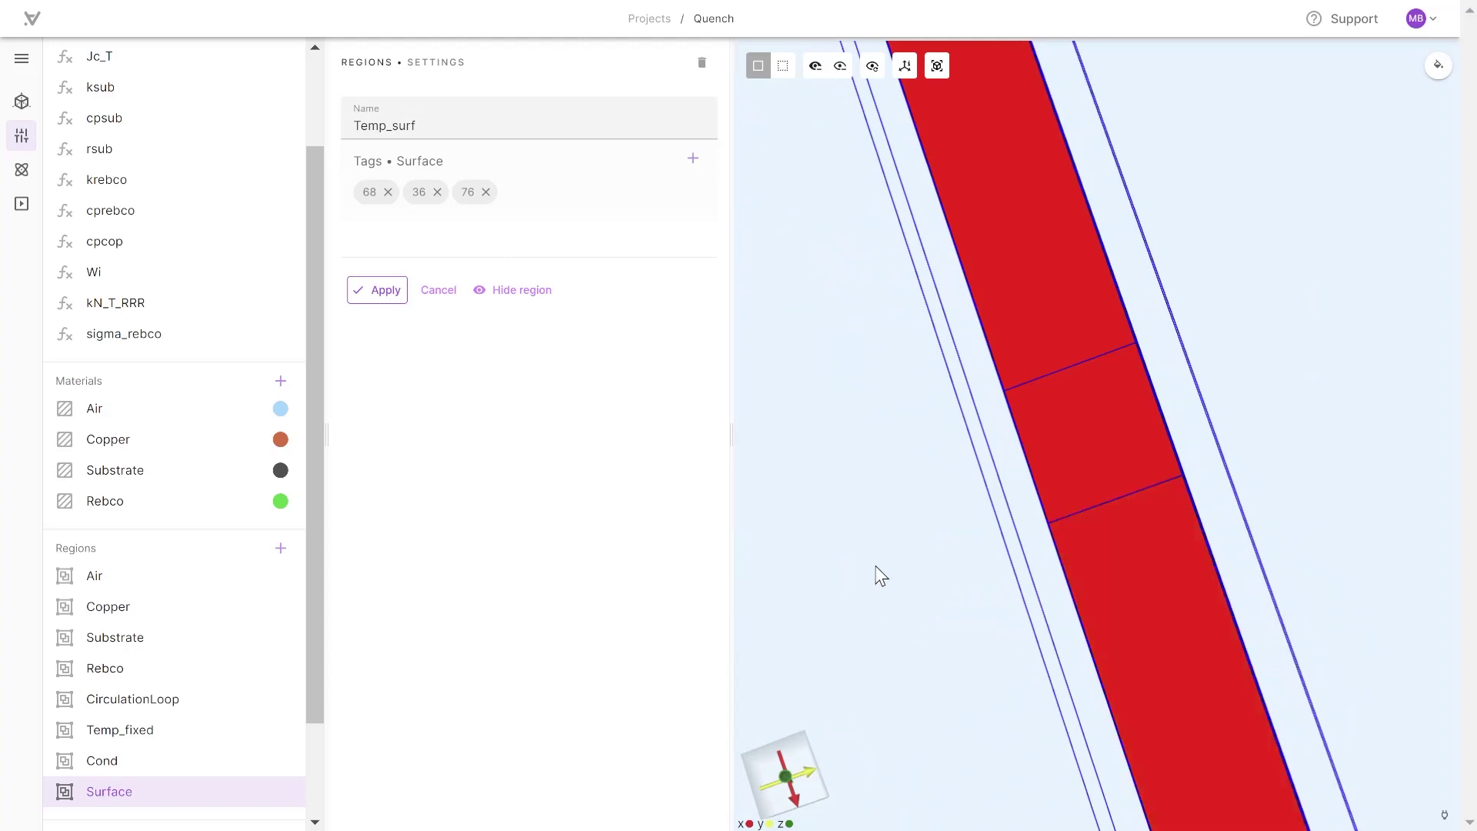
click(374, 296)
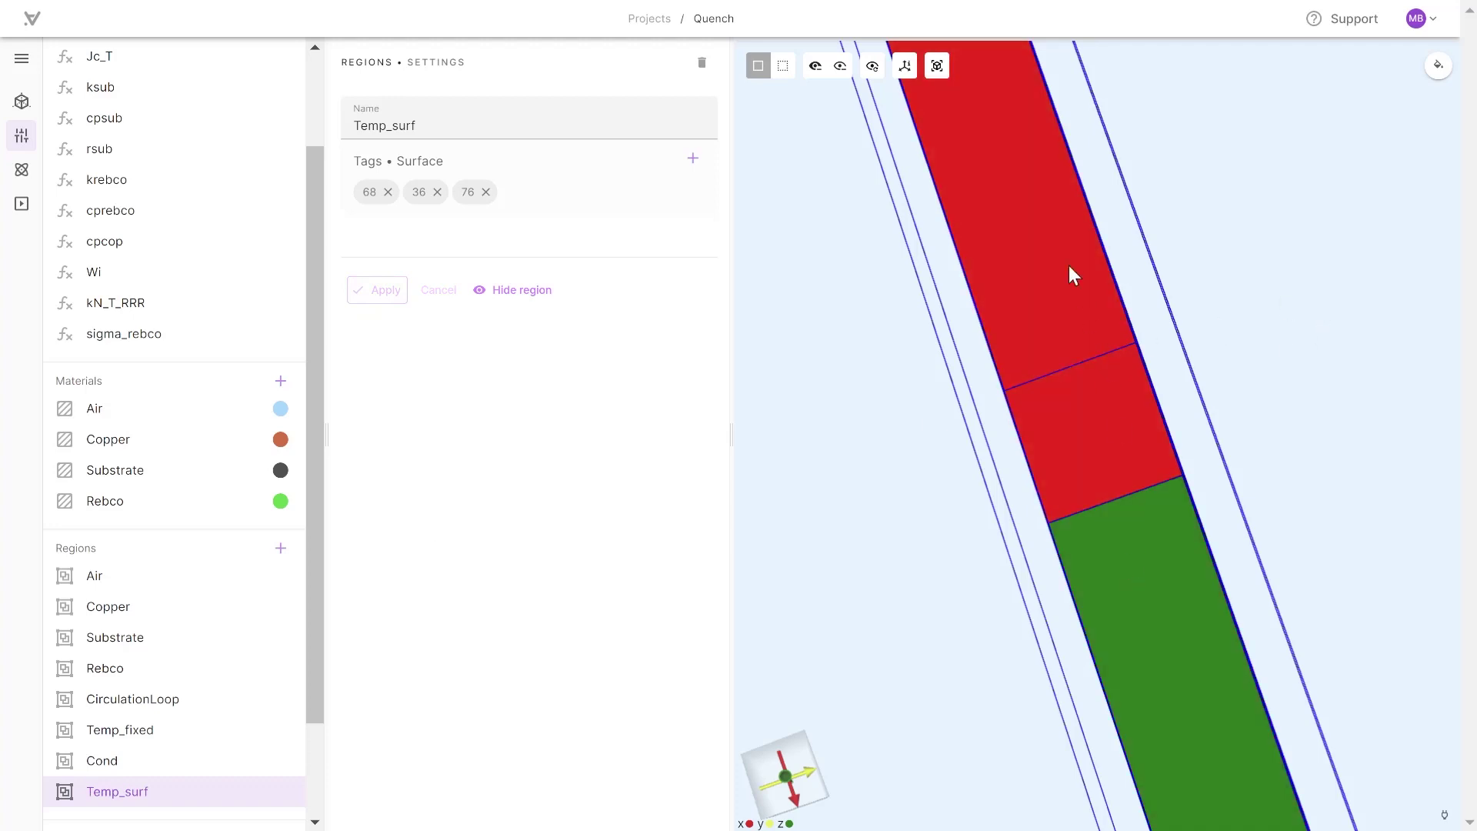
drag(901, 521, 1096, 300)
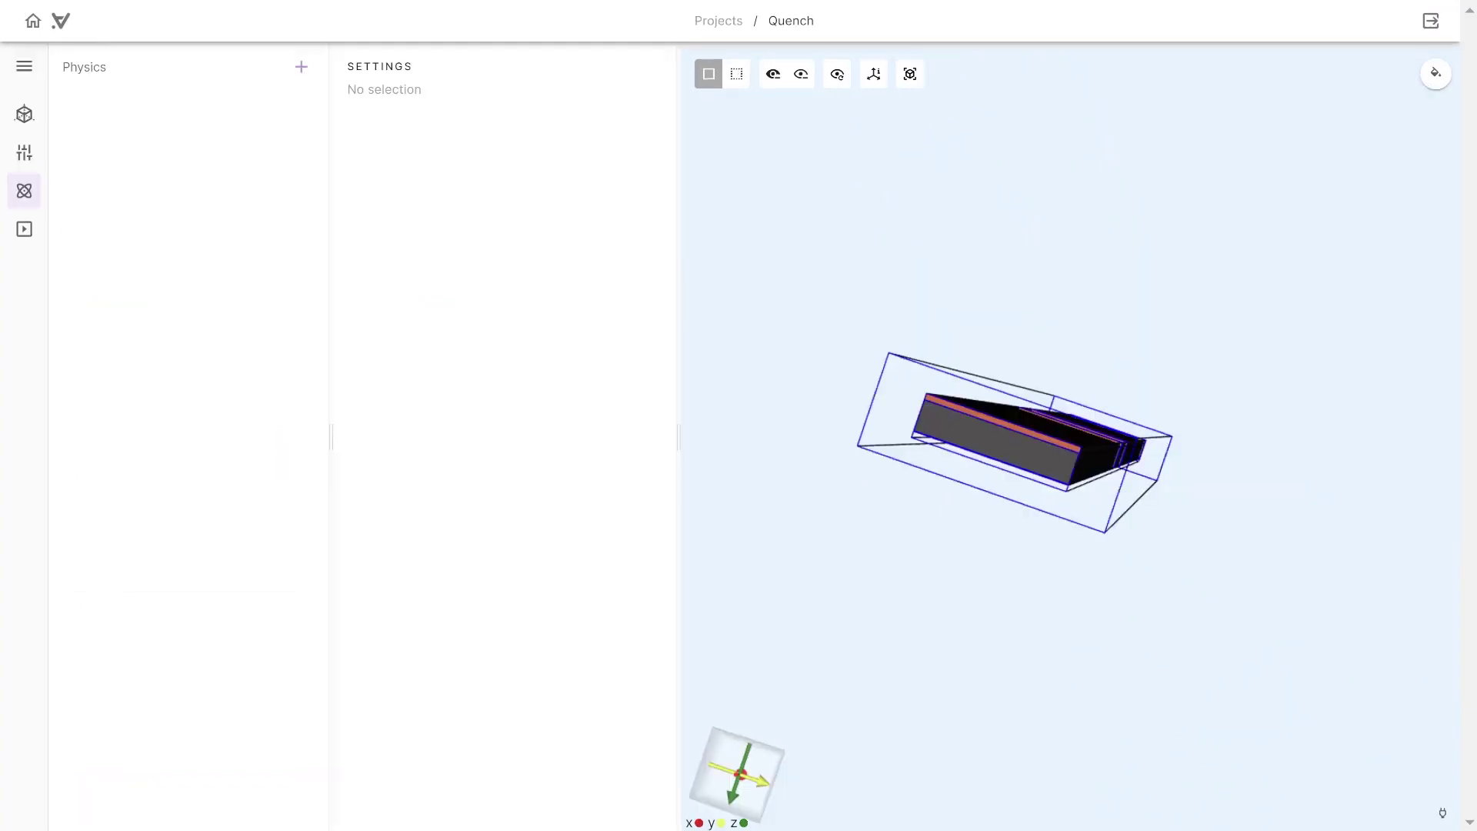
Add Magnetism H, Magnetism φ and Heat transfer physics to the simulation.
click(300, 67)
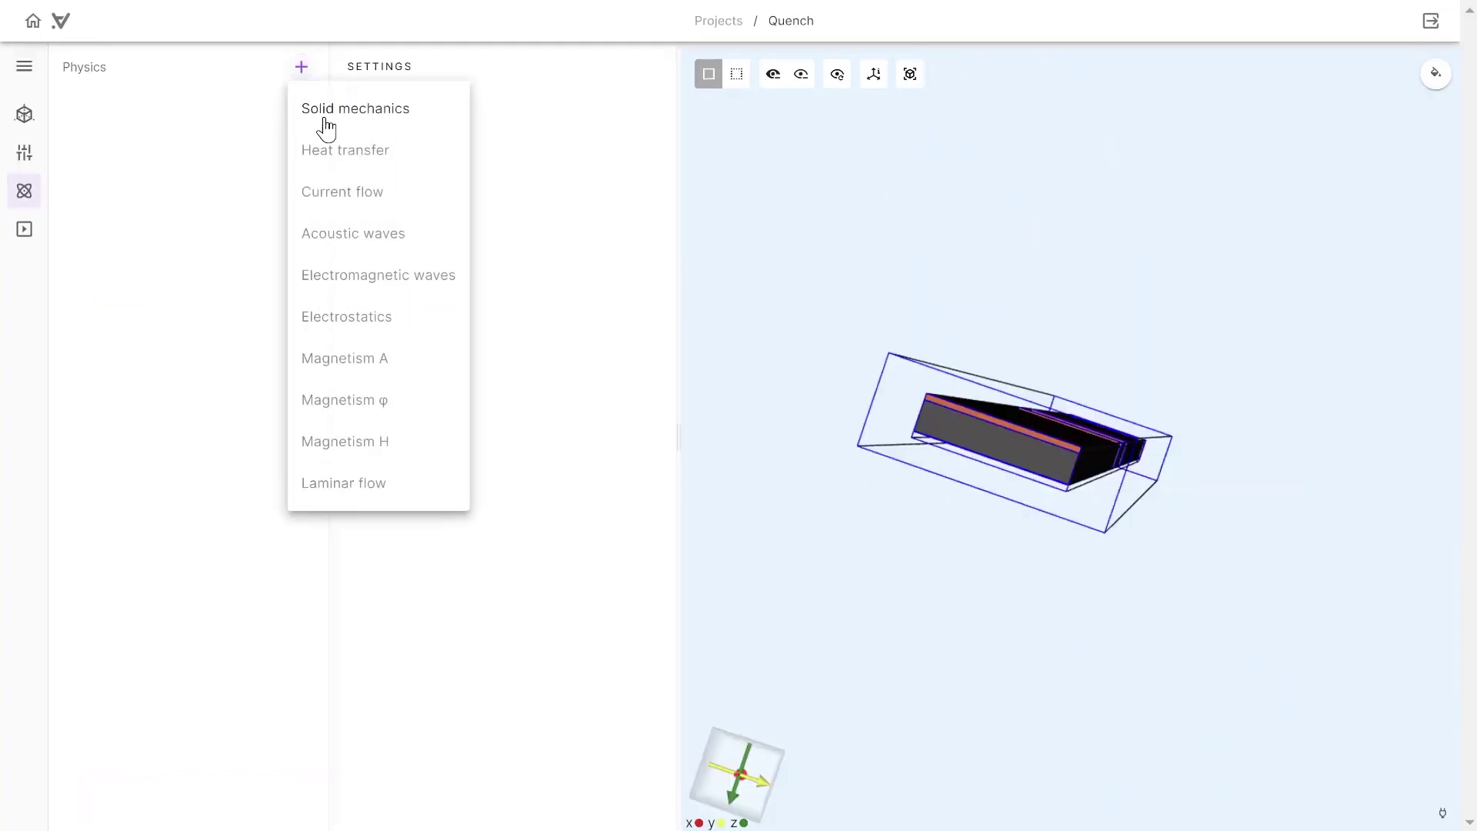
click(372, 439)
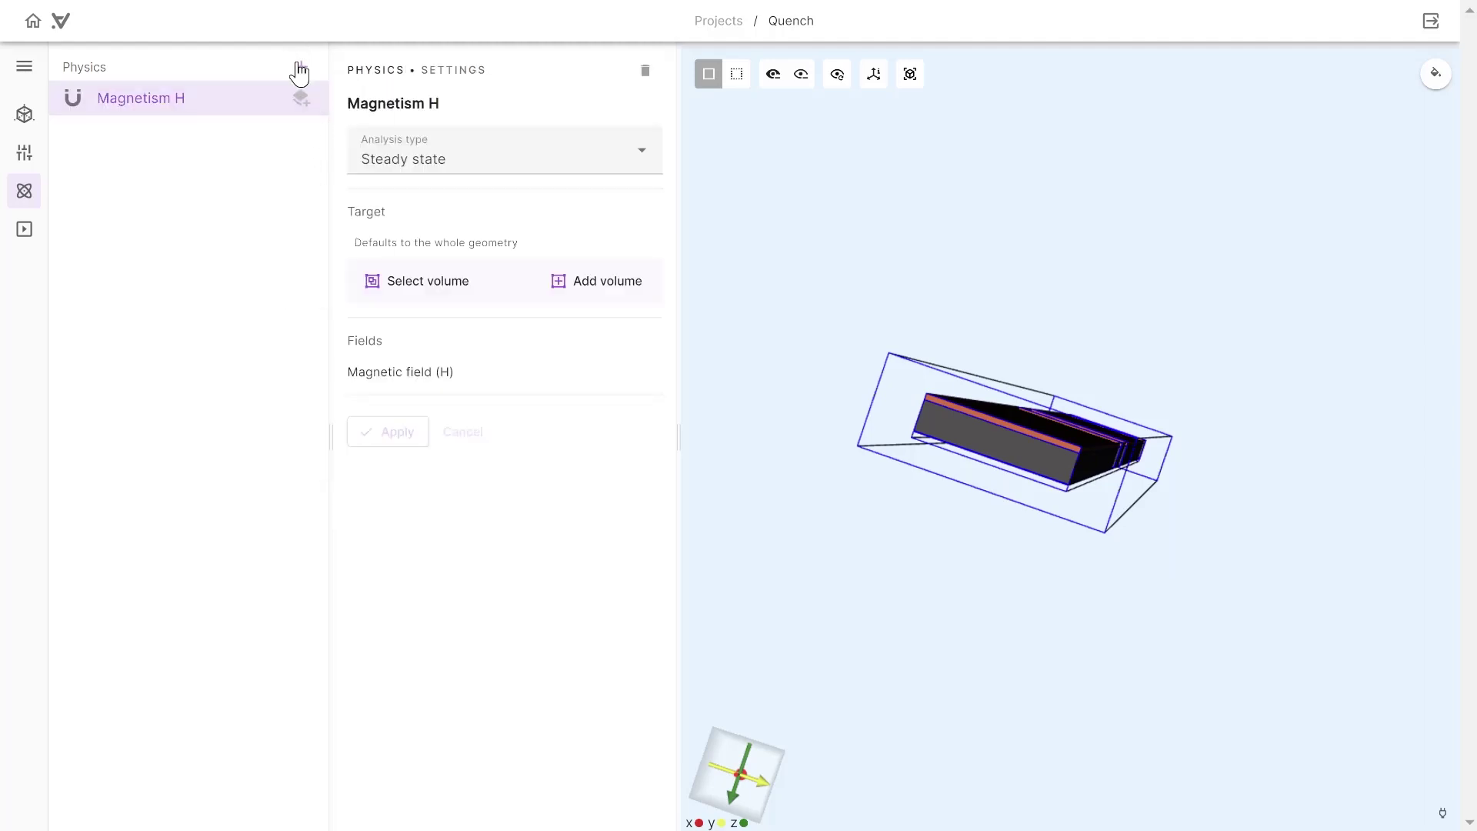
click(301, 67)
click(370, 402)
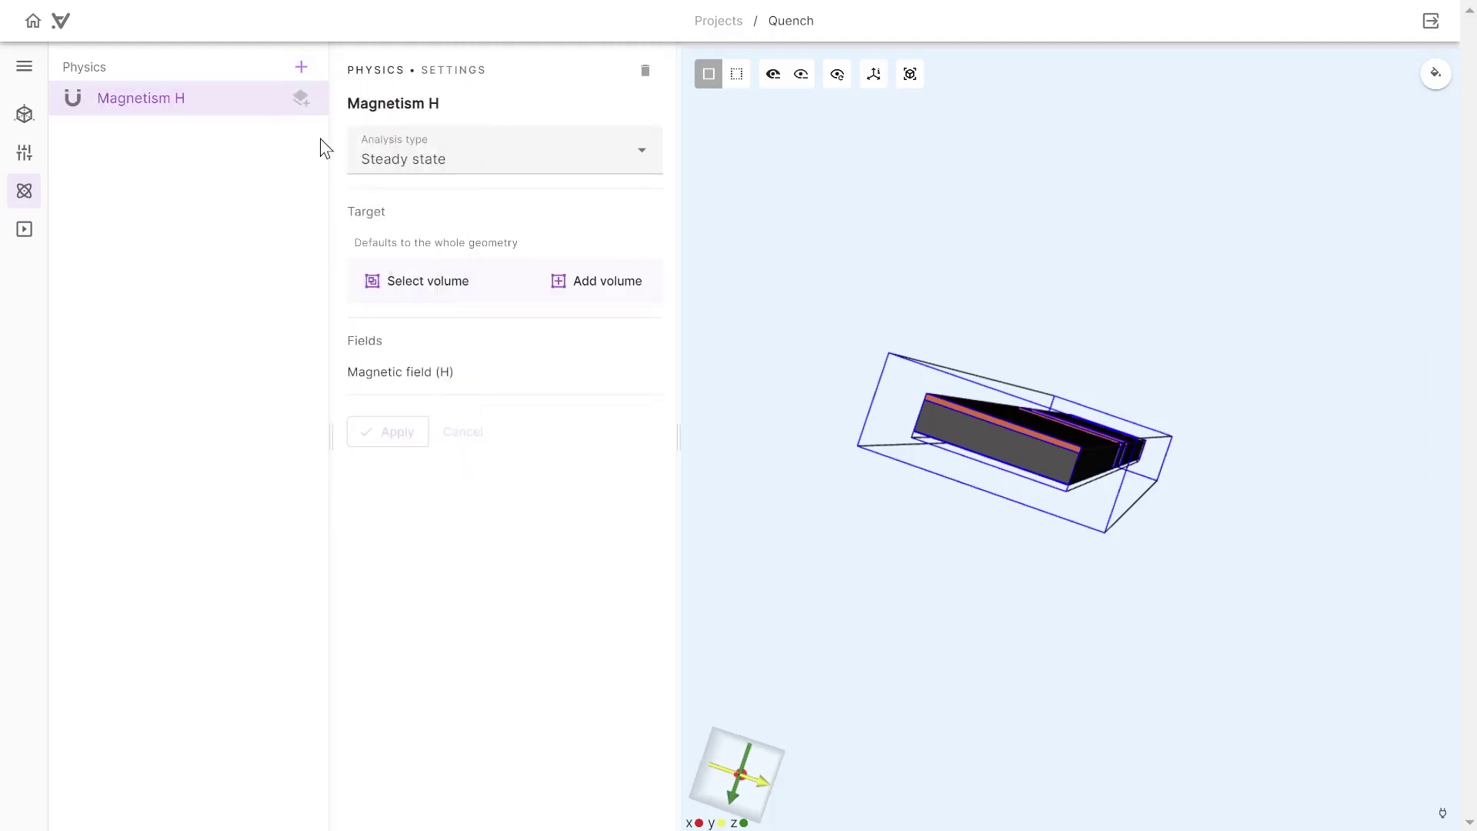
click(301, 67)
click(366, 152)
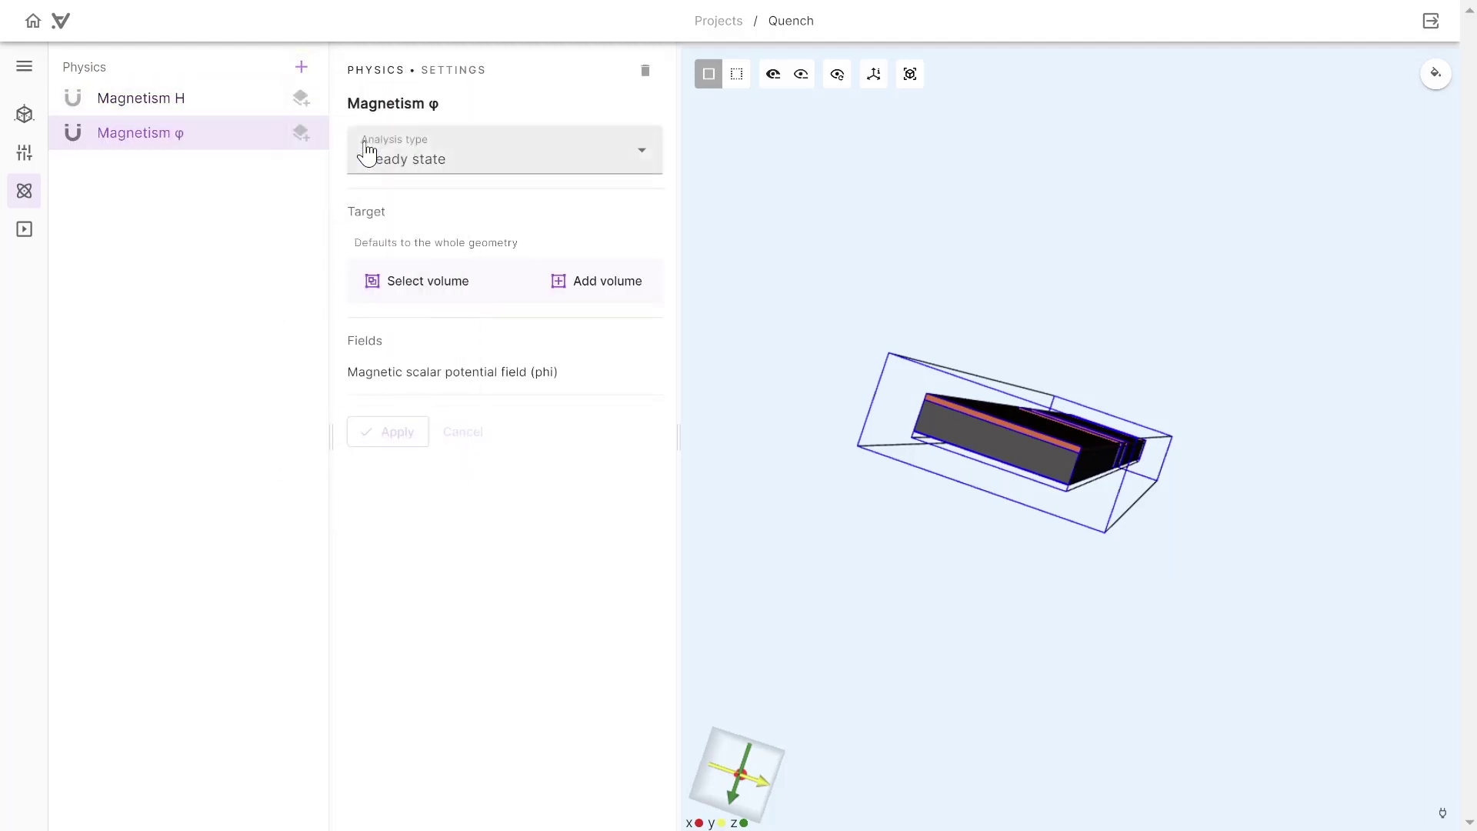
Set the Magnetism H physics to Transient analysis with the Cond region as its target and apply.
click(211, 105)
click(398, 158)
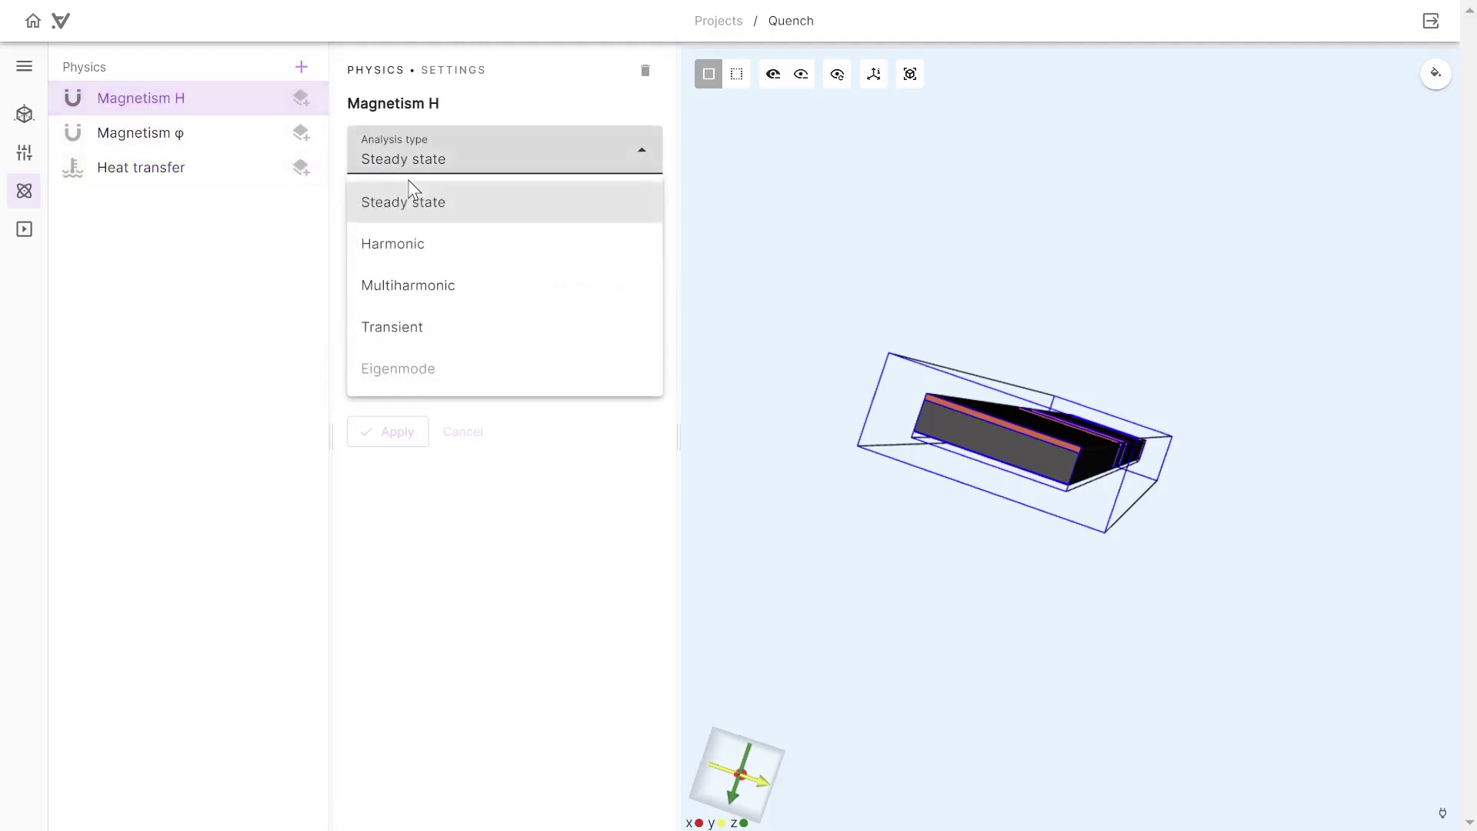
click(413, 325)
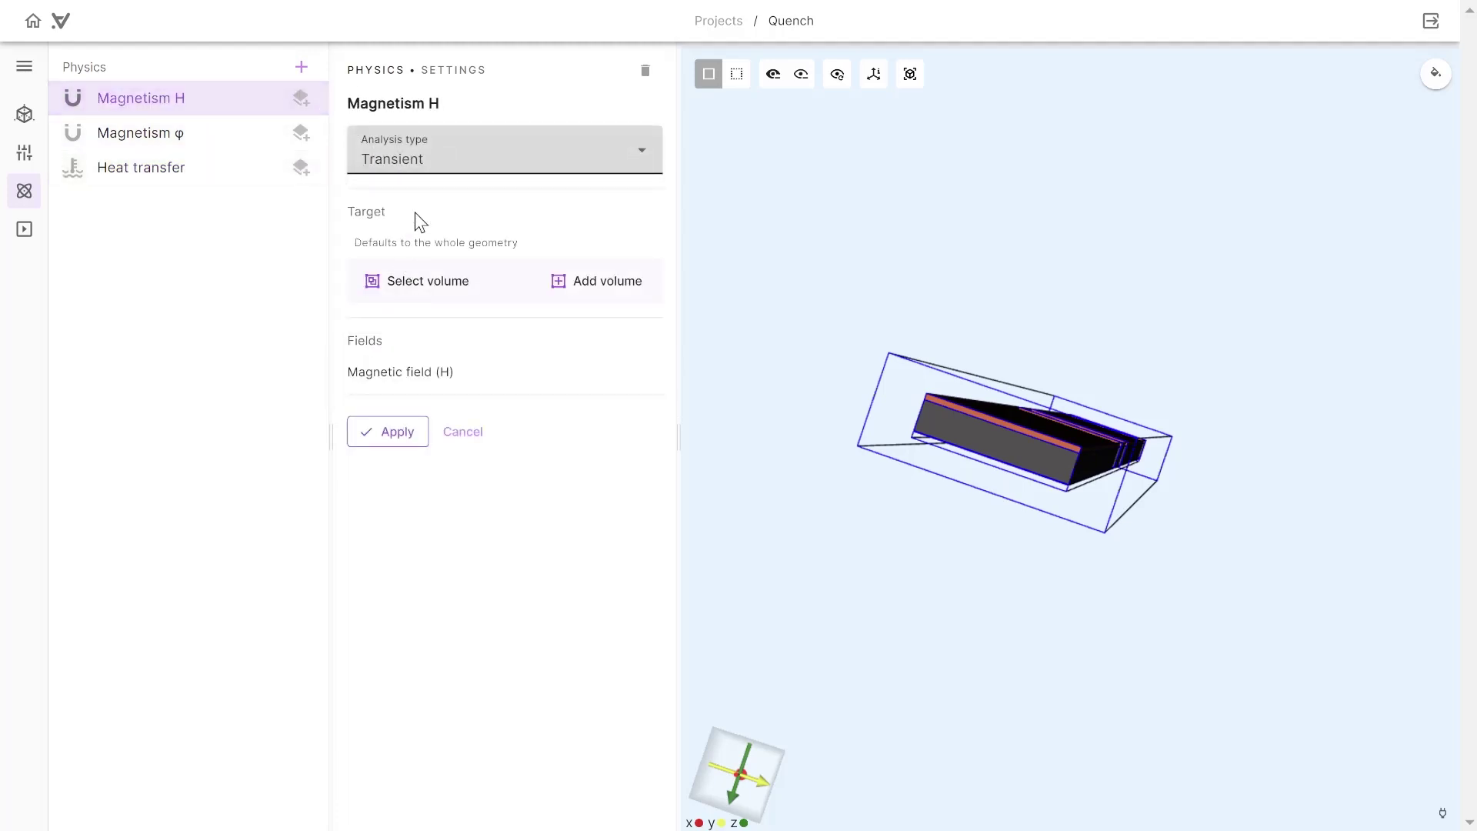
click(423, 284)
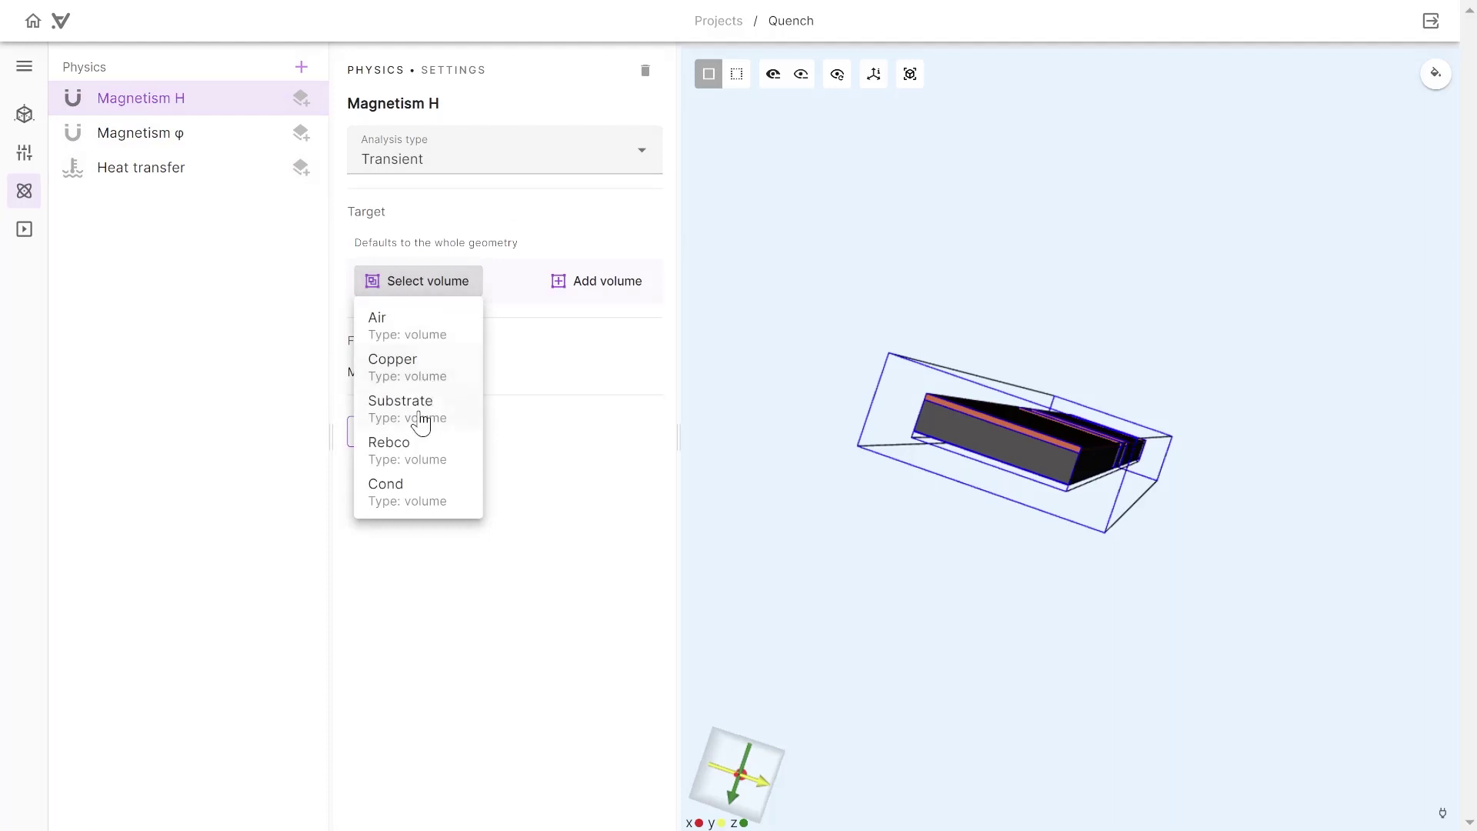
click(410, 499)
click(414, 529)
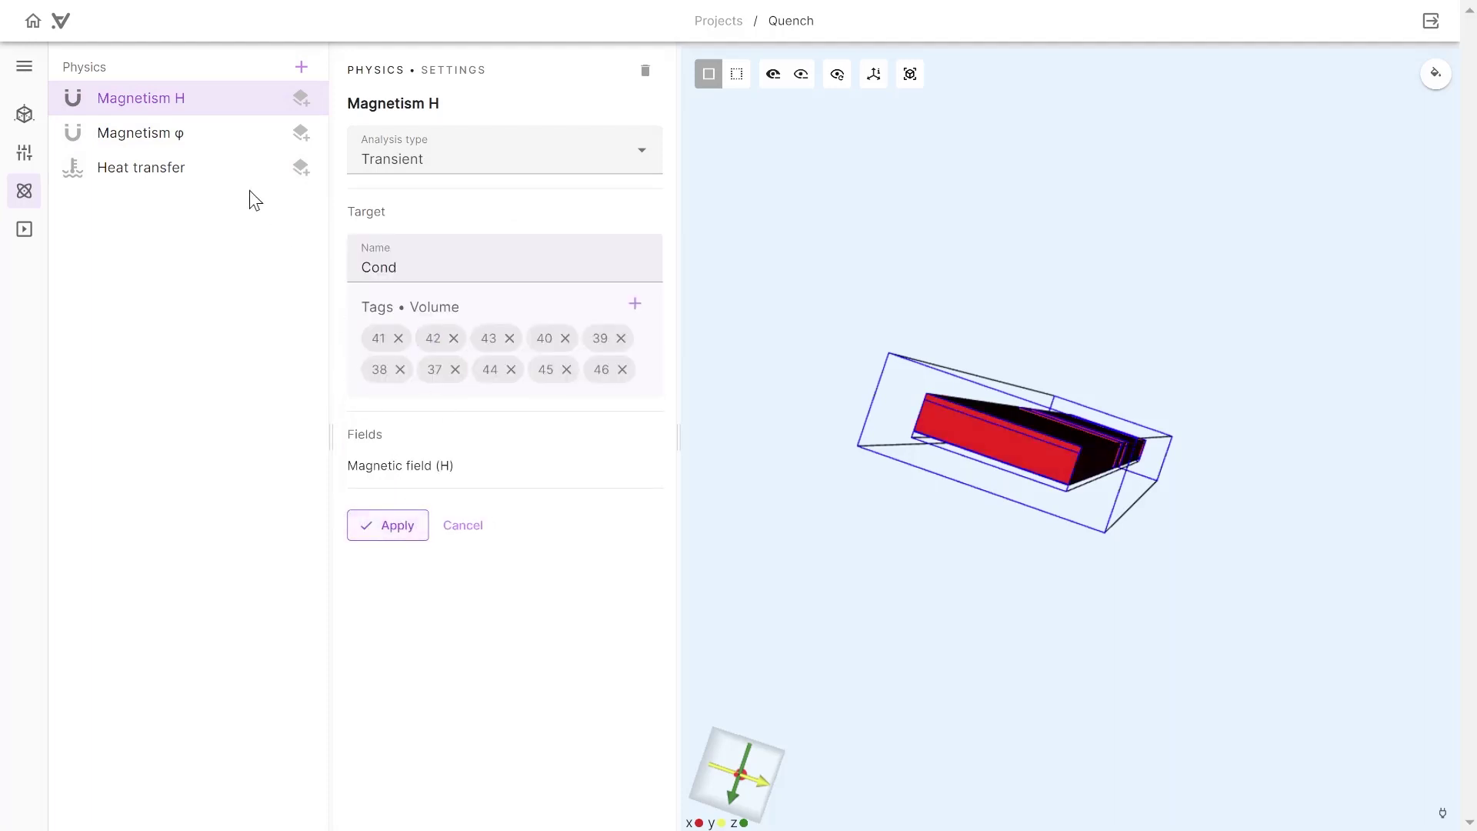
Set the Magnetism φ physics to Transient analysis with the Air region as its target and apply.
click(188, 134)
click(399, 162)
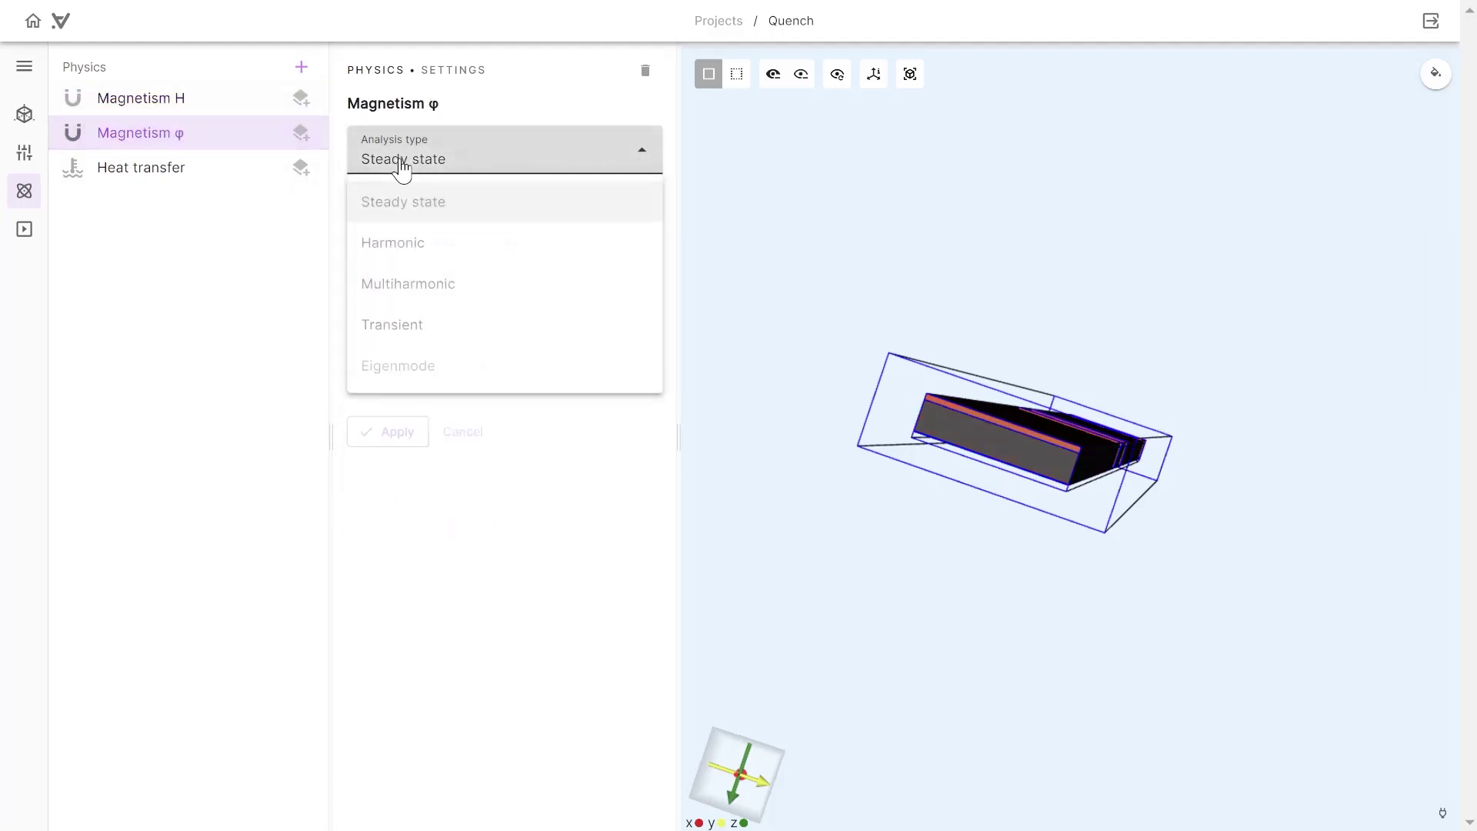
click(419, 327)
click(416, 285)
click(407, 322)
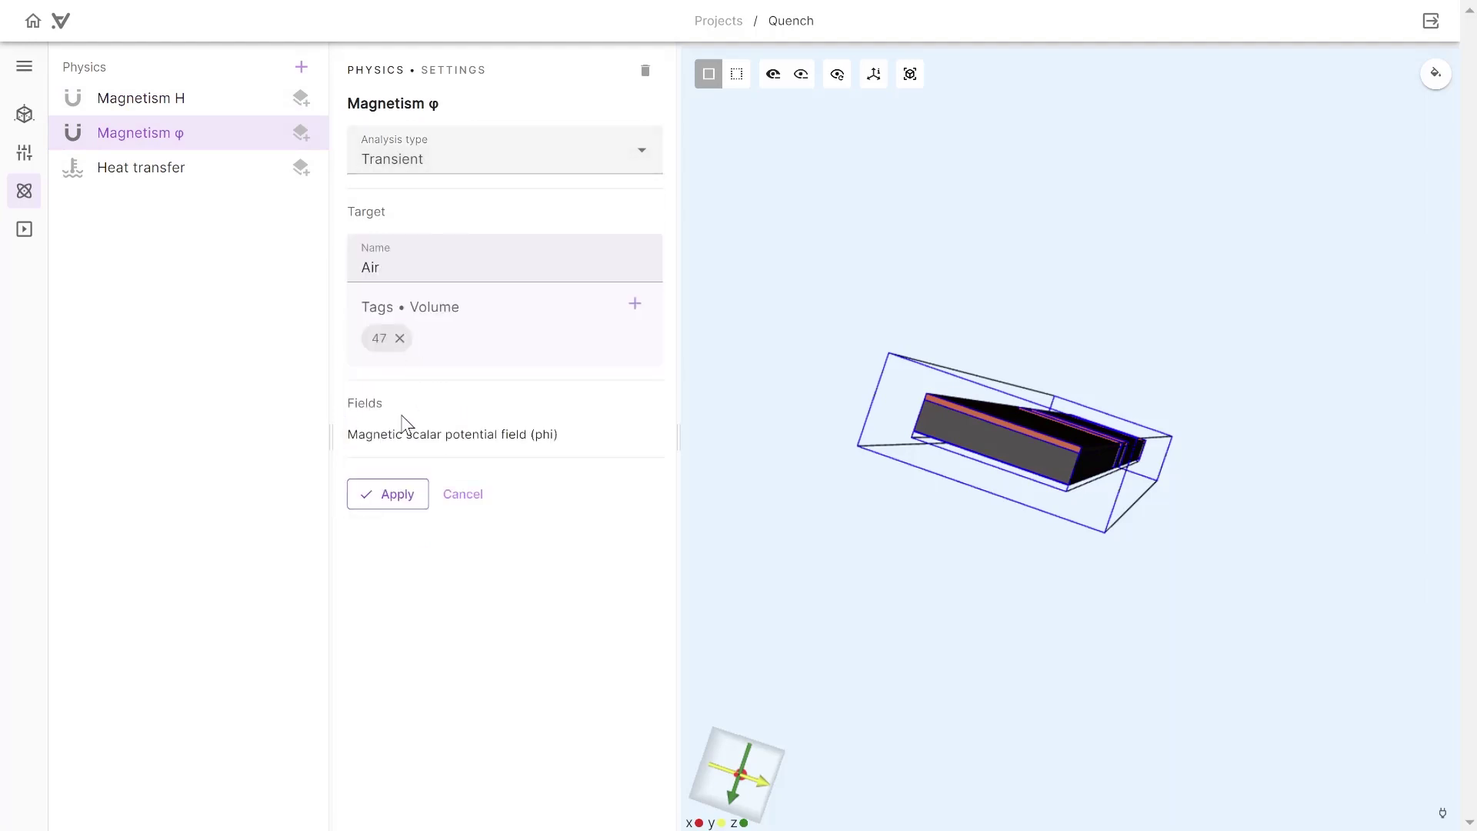
click(391, 494)
Set the Heat transfer physics to Transient analysis with the Cond region as its target and apply.
click(185, 171)
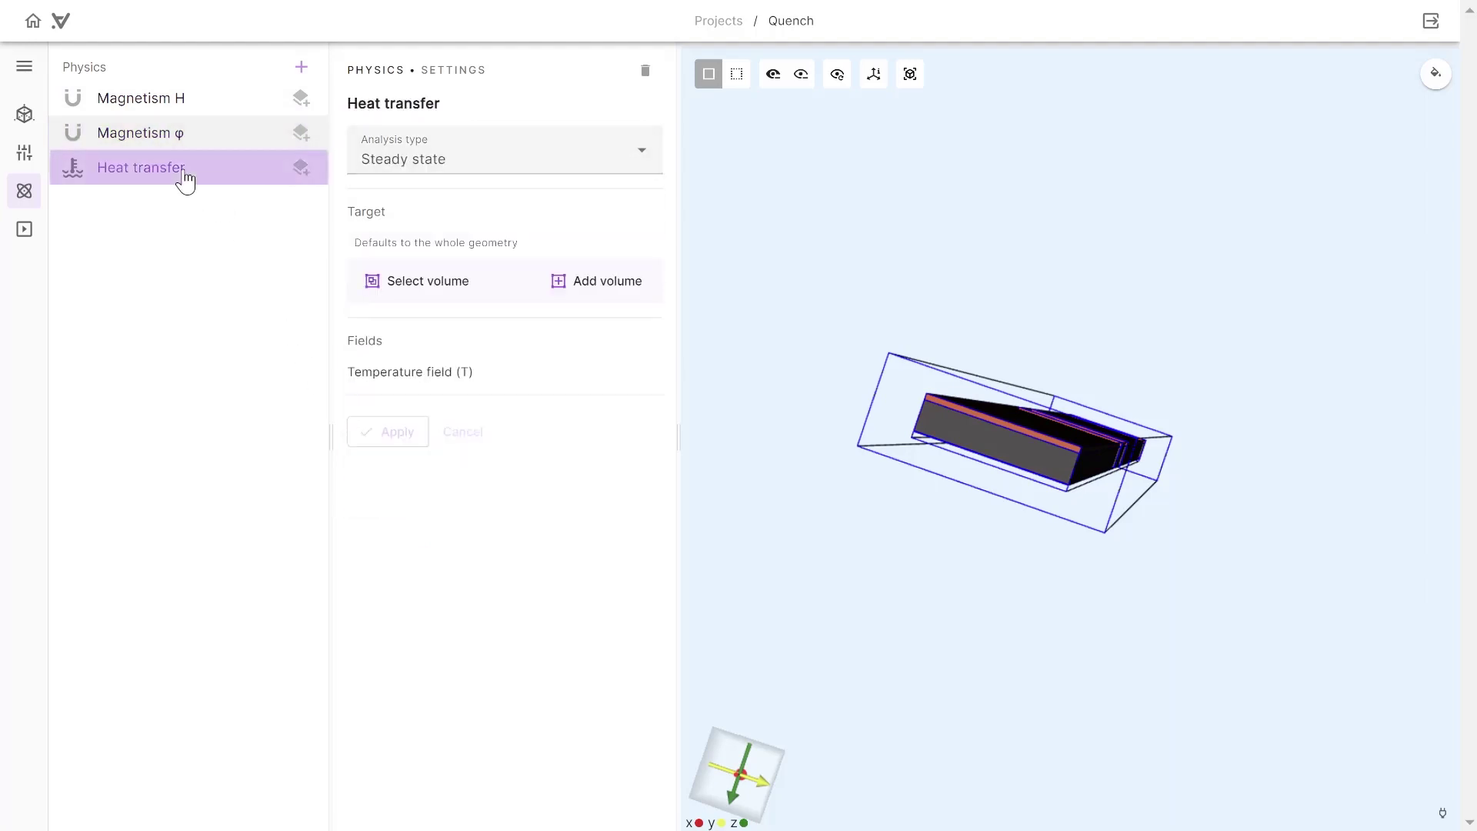
click(387, 163)
click(395, 326)
click(408, 289)
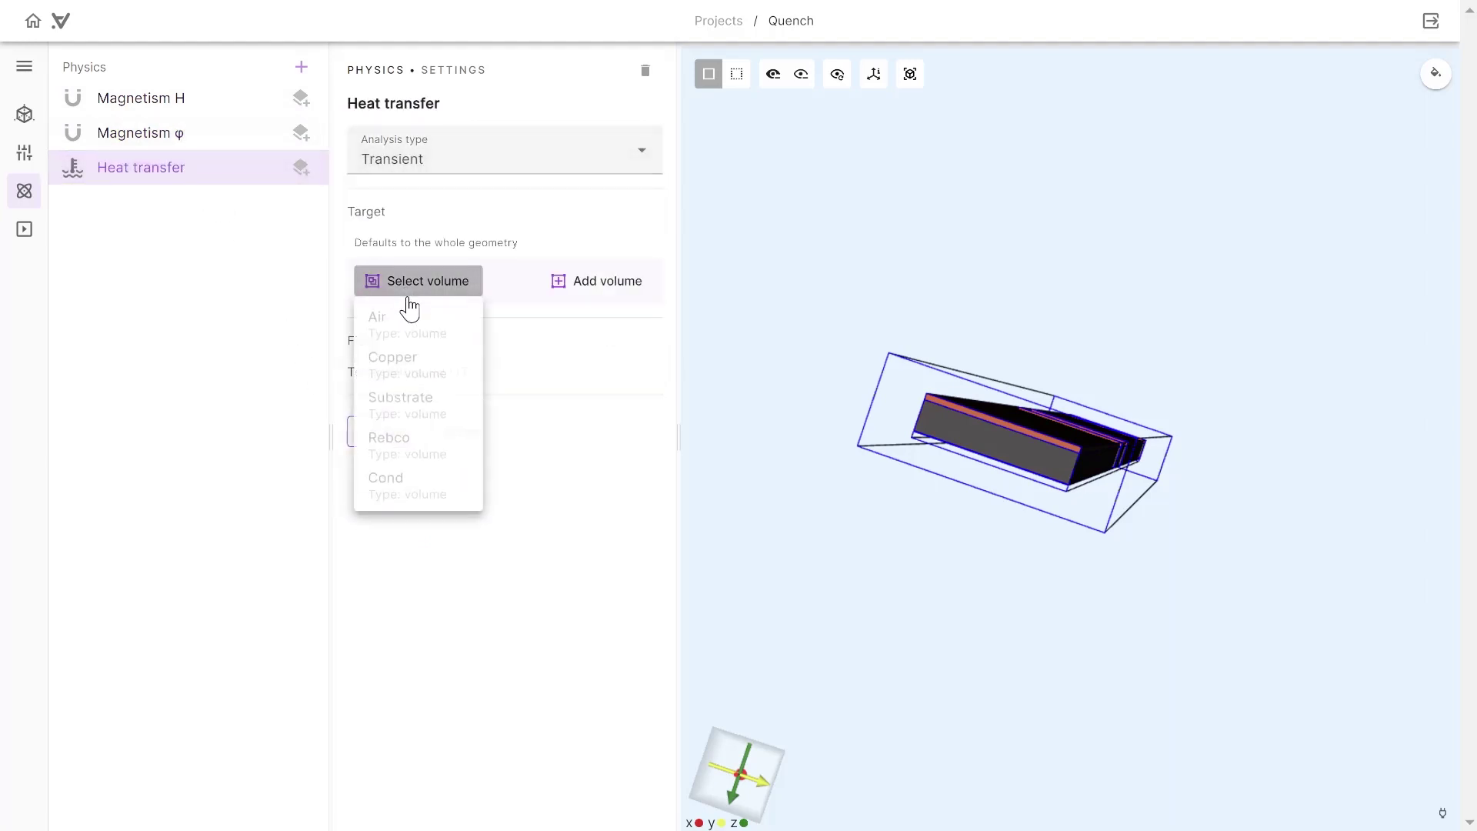
click(405, 499)
click(394, 525)
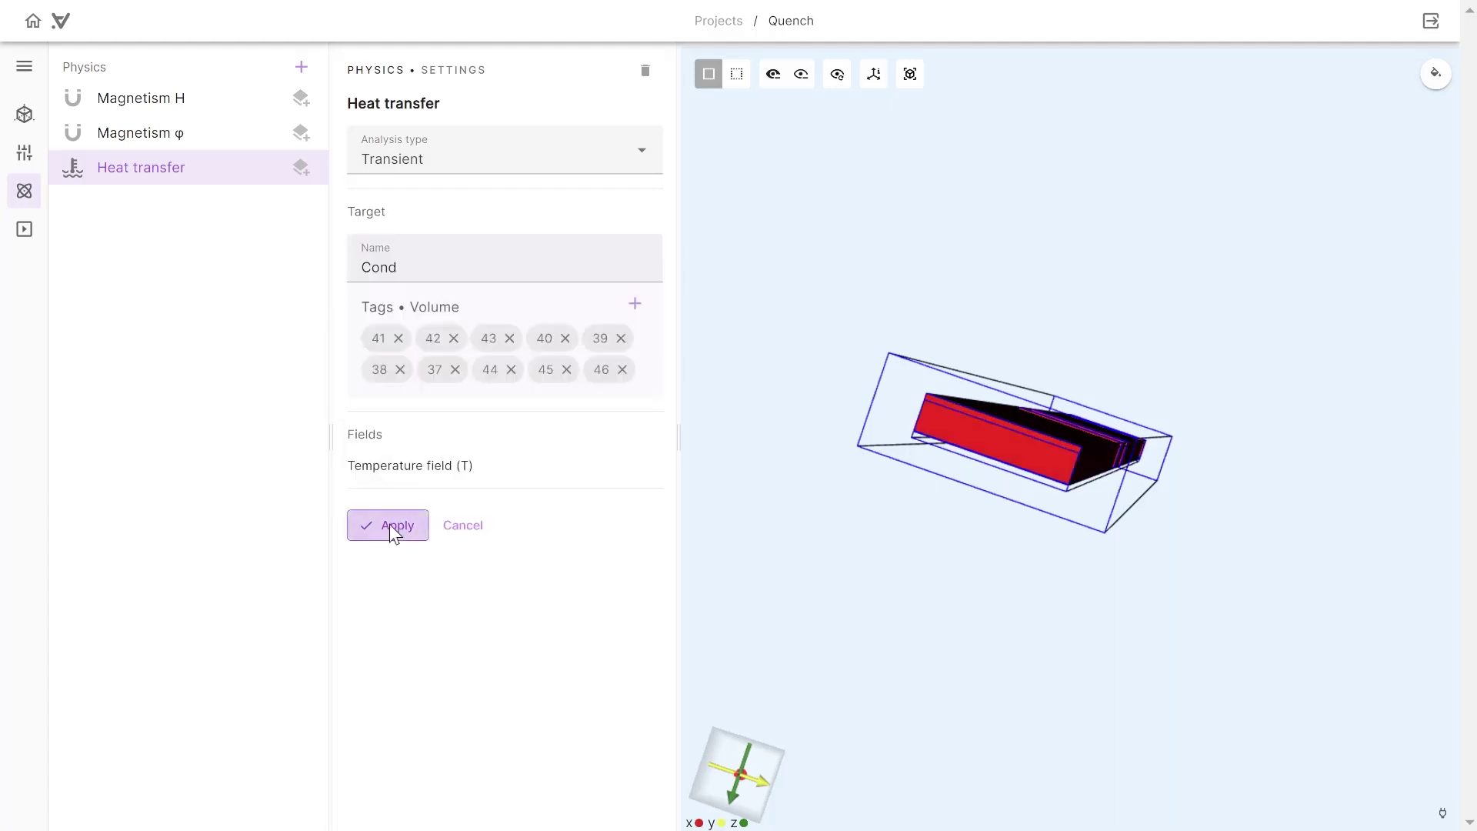
Add an H-φ coupling interaction to the Magnetism H physics and apply it.
click(300, 98)
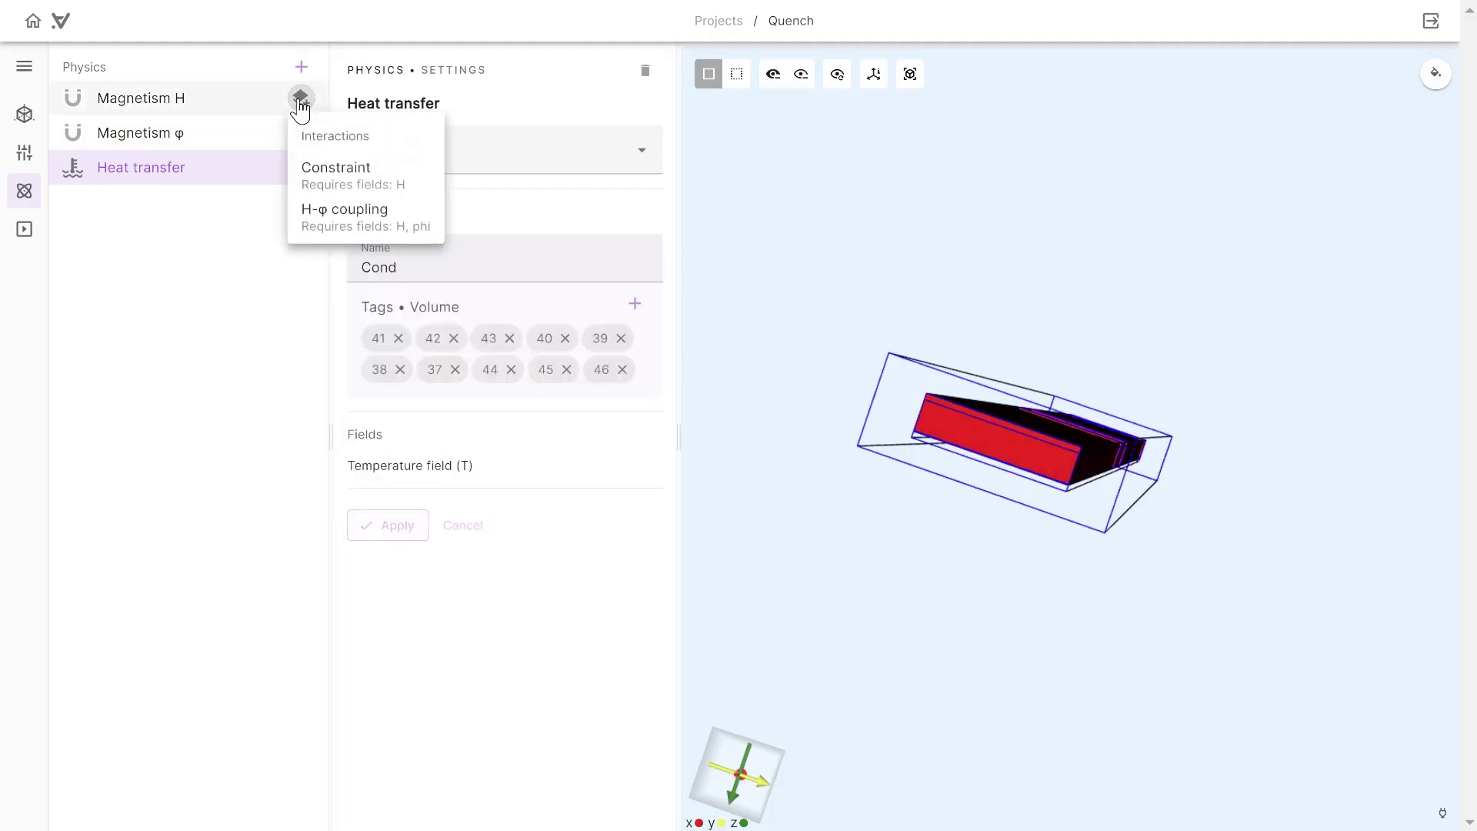
click(335, 233)
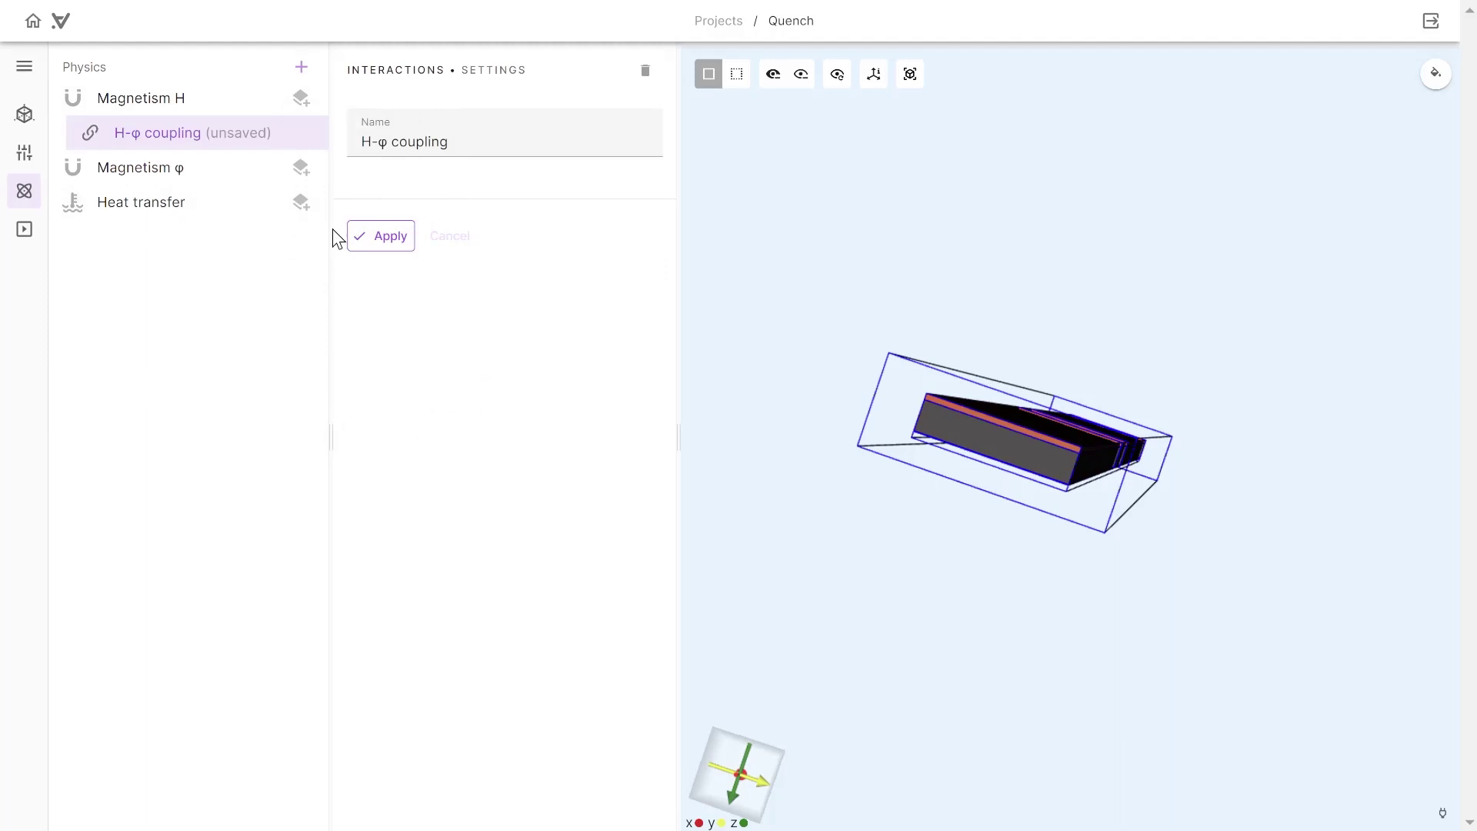
click(375, 251)
Add a Current source interaction to the Magnetism φ physics and target the Circulation Loop curve region.
click(301, 167)
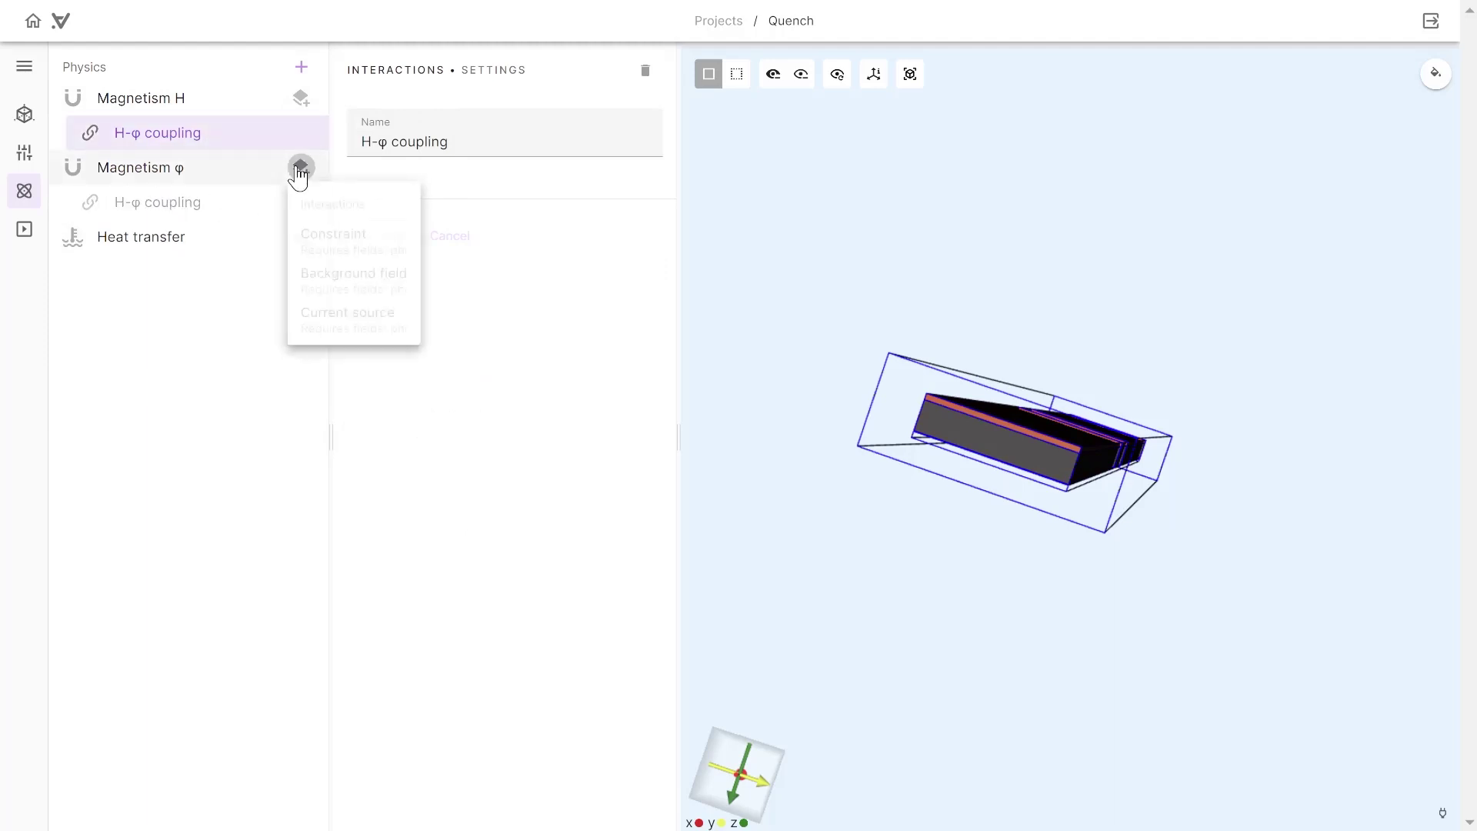
click(328, 336)
drag(462, 143, 368, 142)
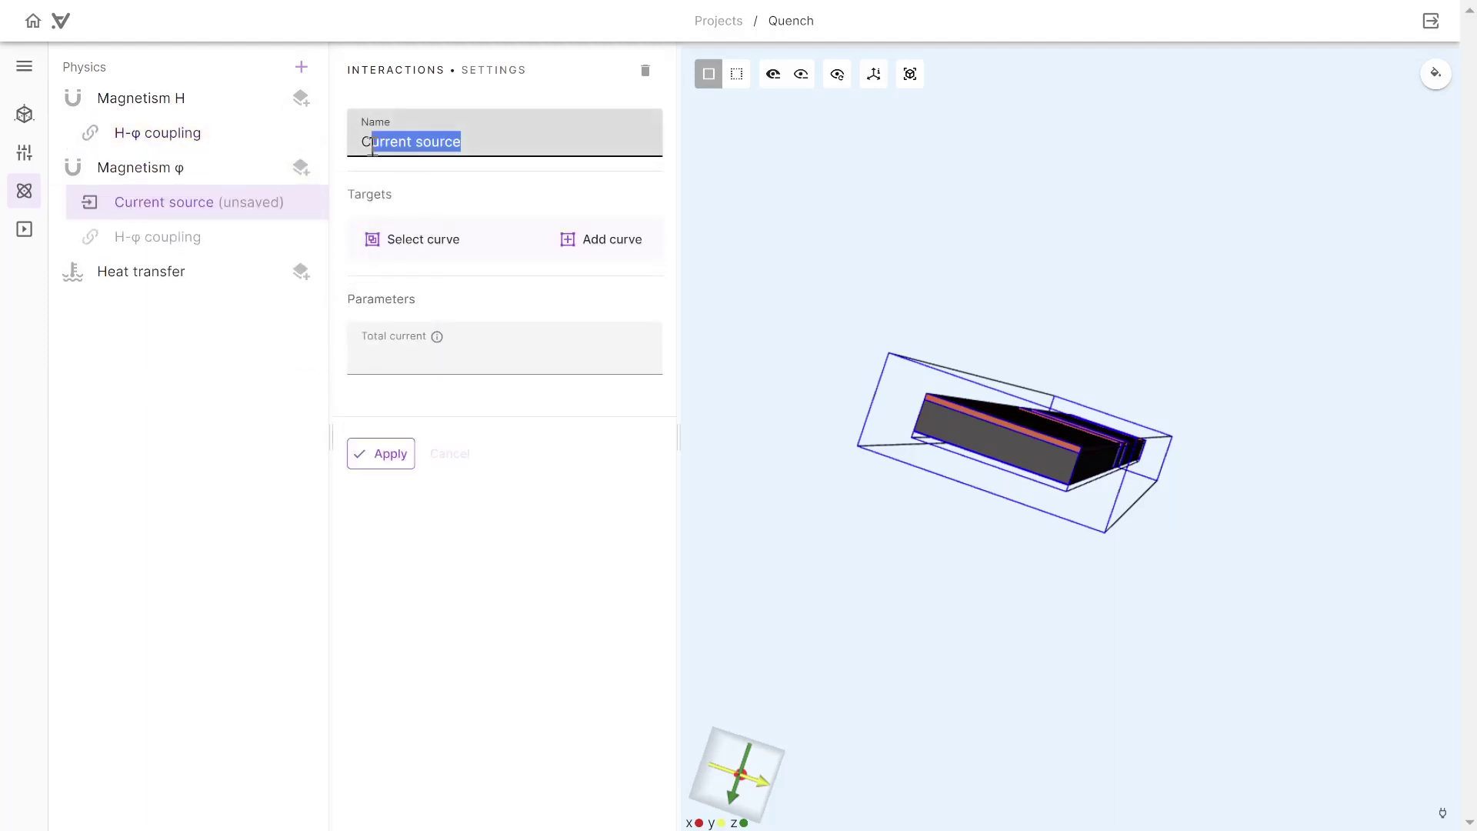
click(400, 256)
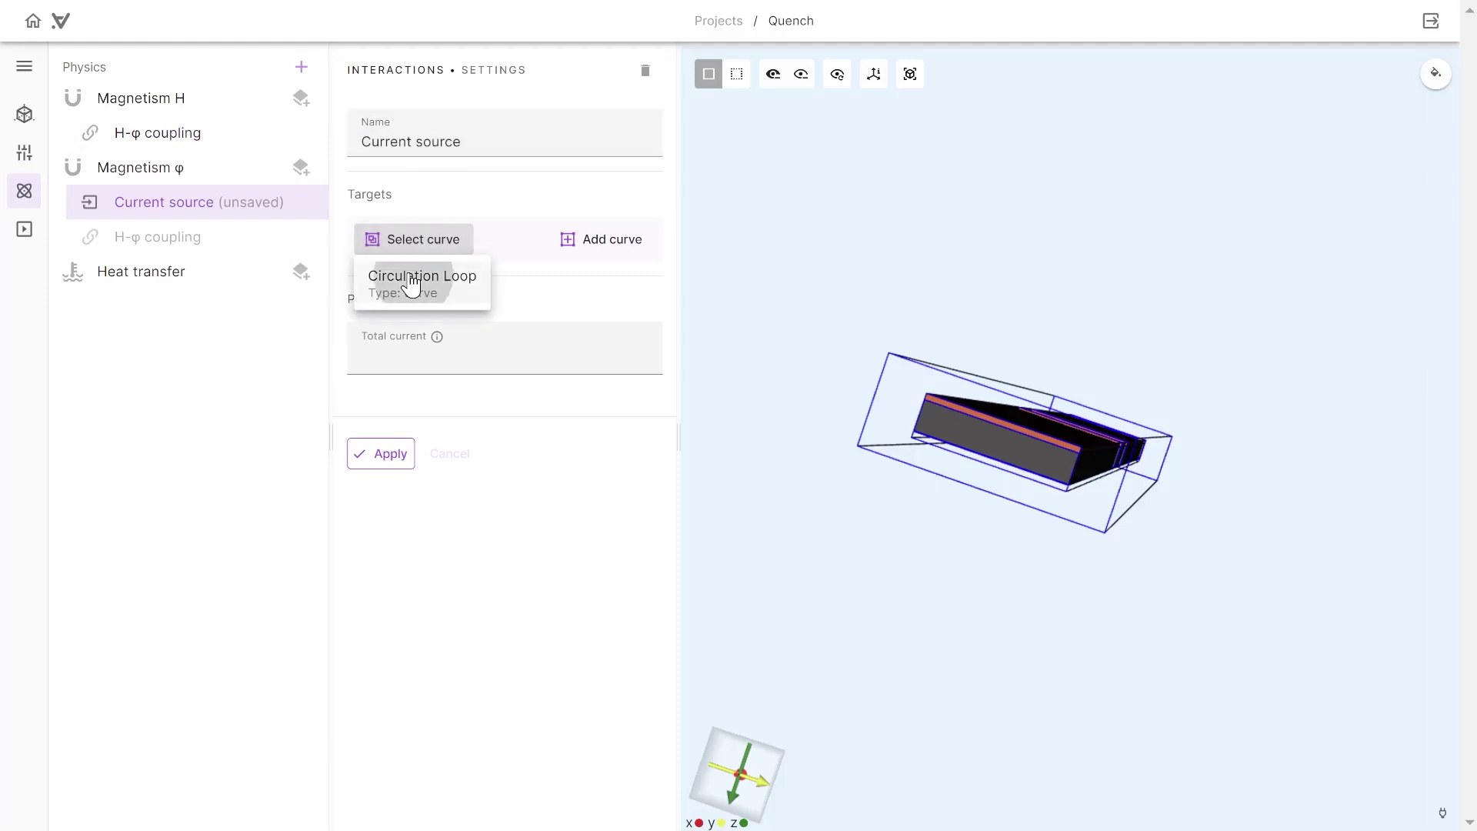
click(407, 281)
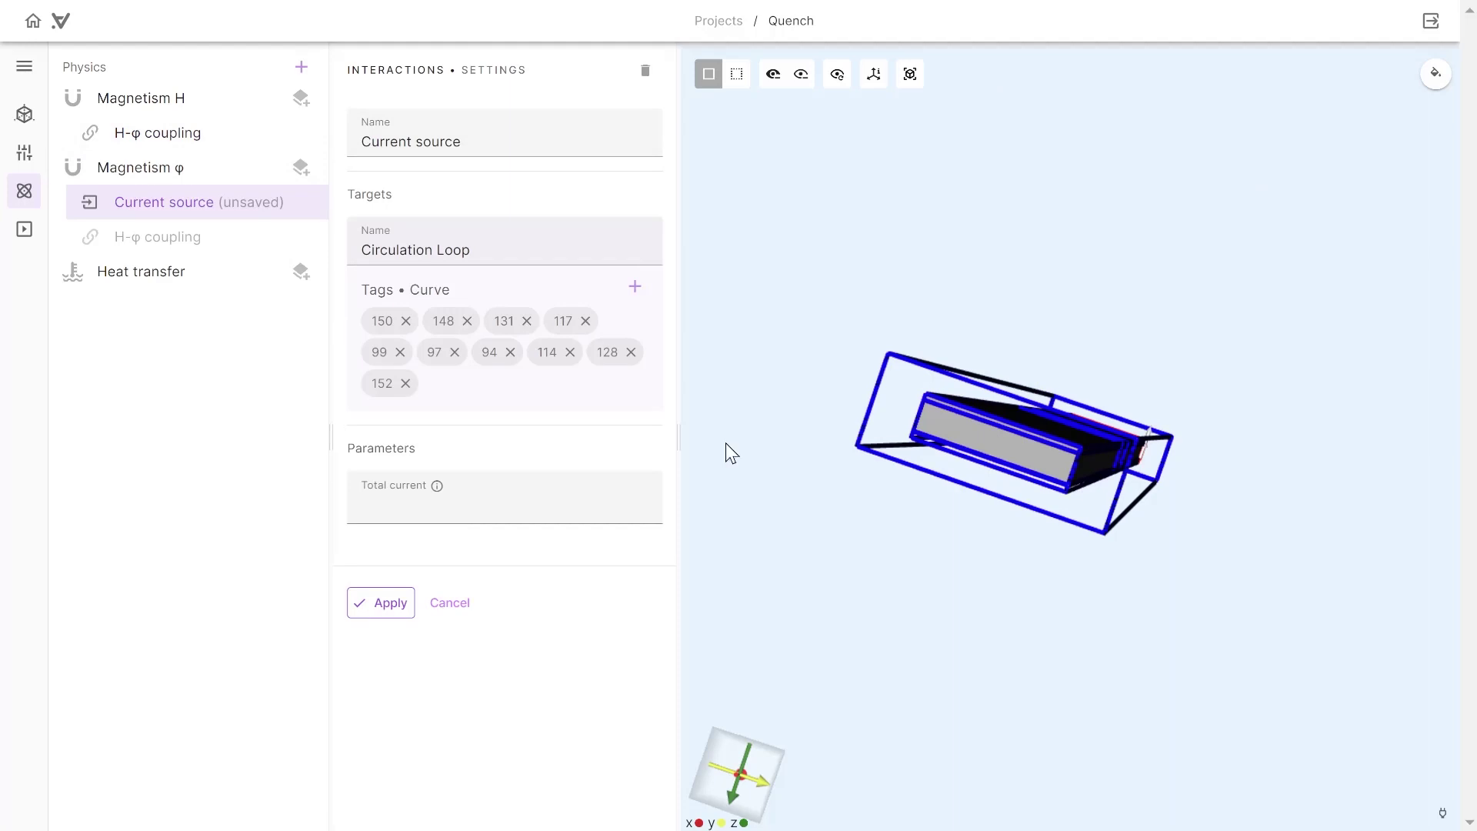
Set the current source's total current to ifpositive(3-t, 1.5*Imax*t/3.0,1.5*Imax) and apply.
click(501, 507)
text(ifpositive(3-t, 1.5*Imax*t/3.0,1.5*Imax))
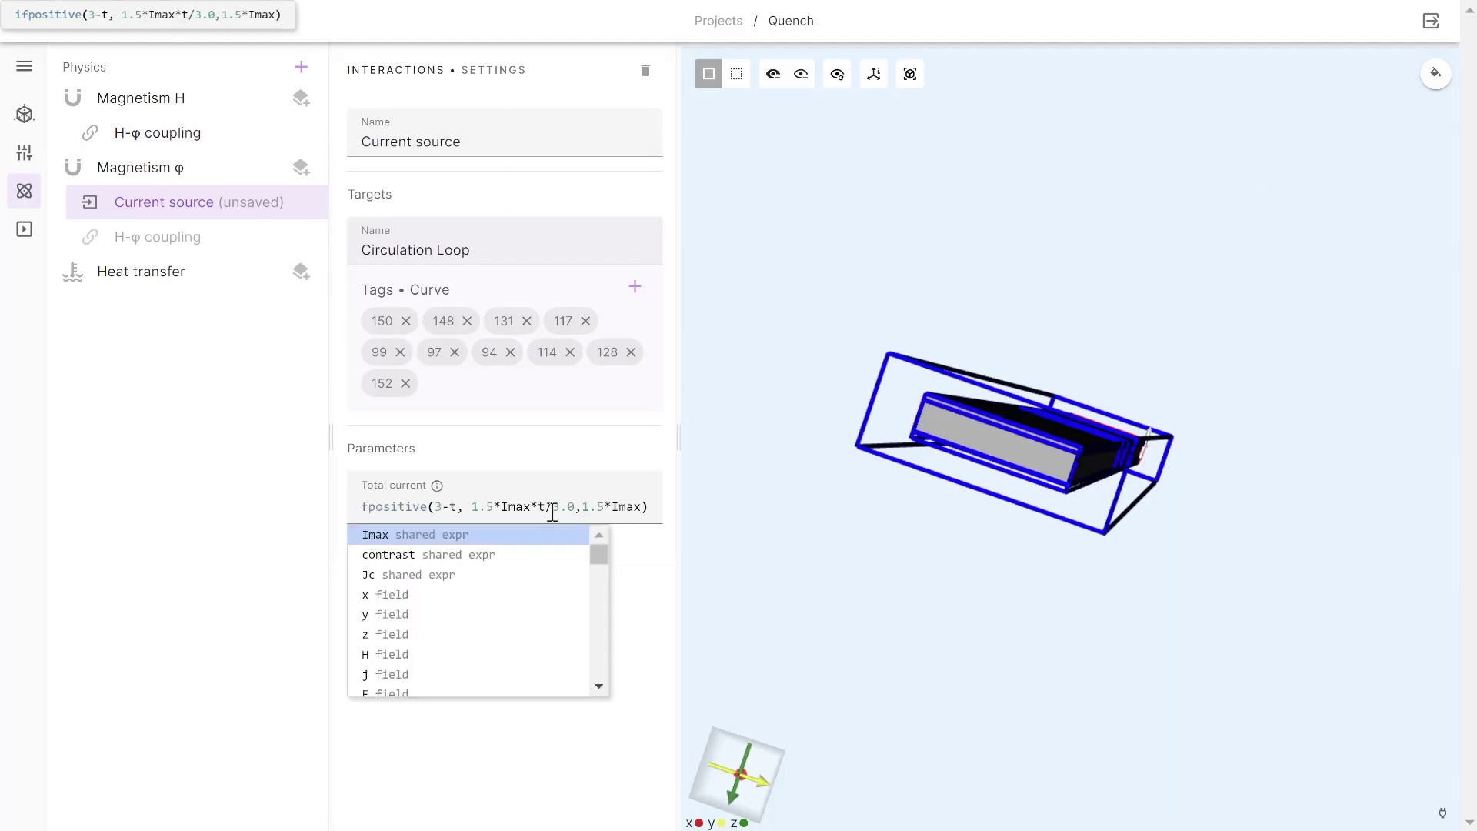
click(473, 506)
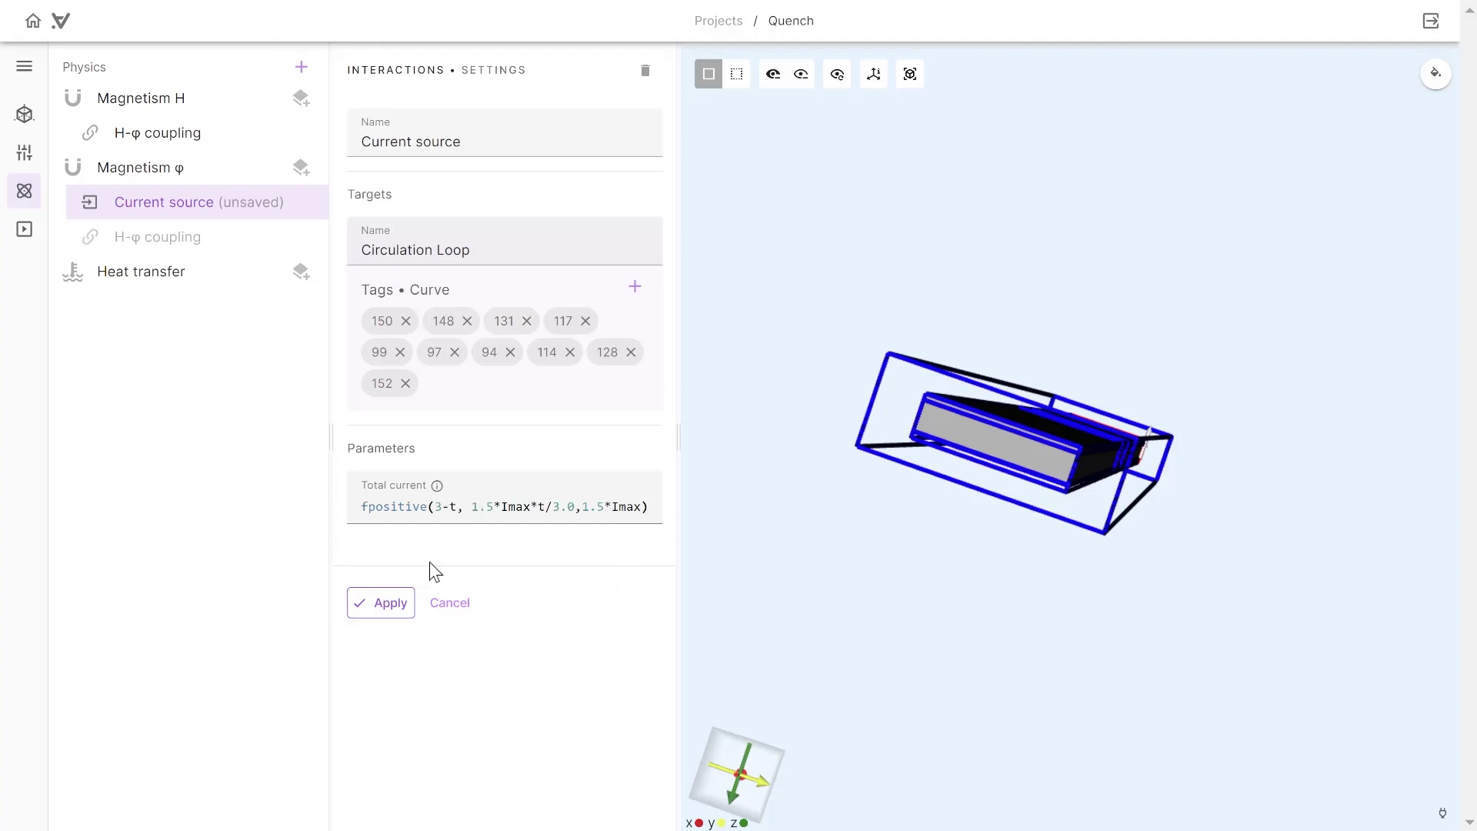
click(403, 603)
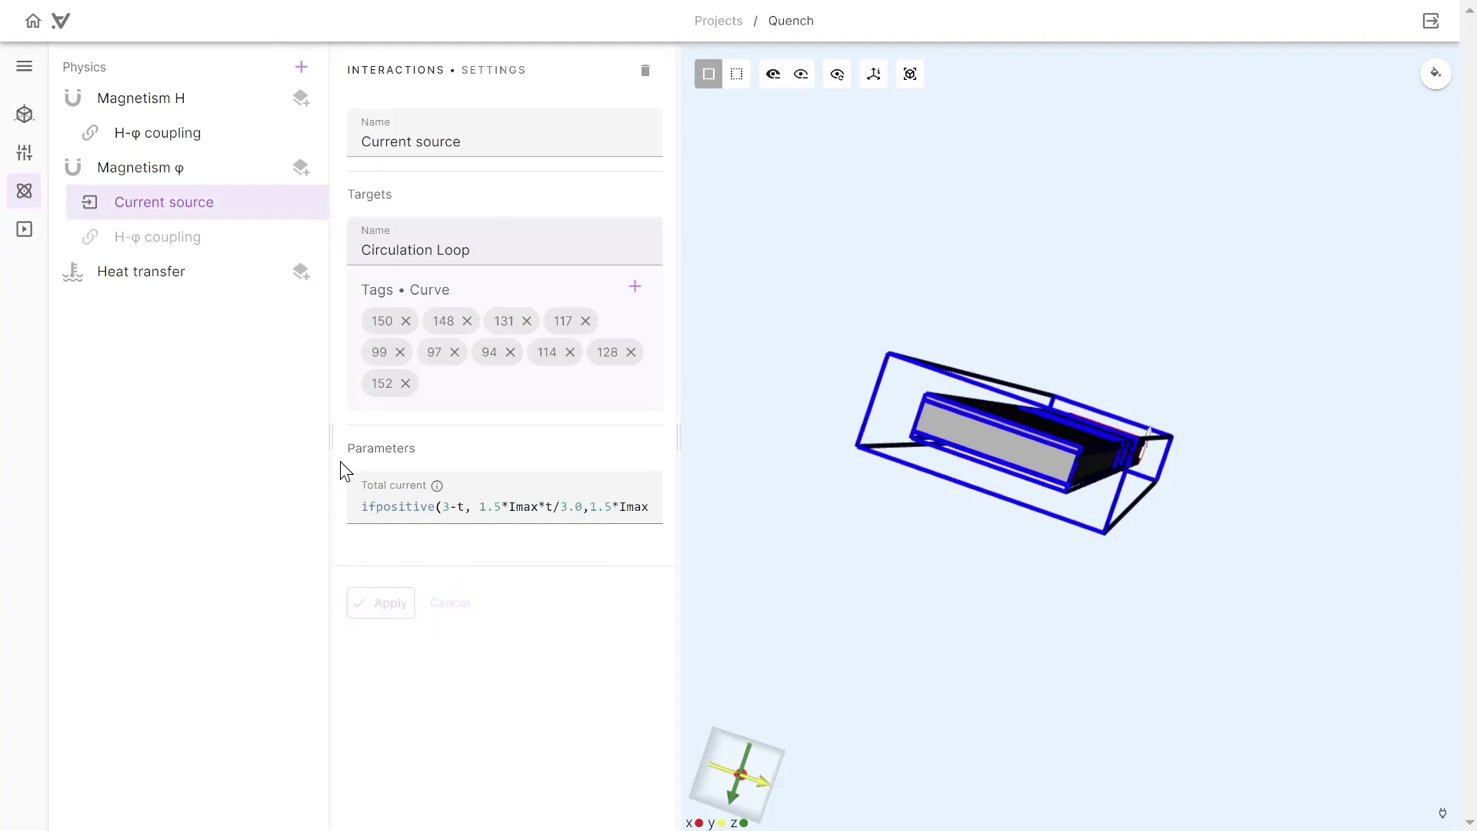
Add a Joule heating interaction to the Heat transfer physics, targeting the Cond volume, and apply it.
click(300, 272)
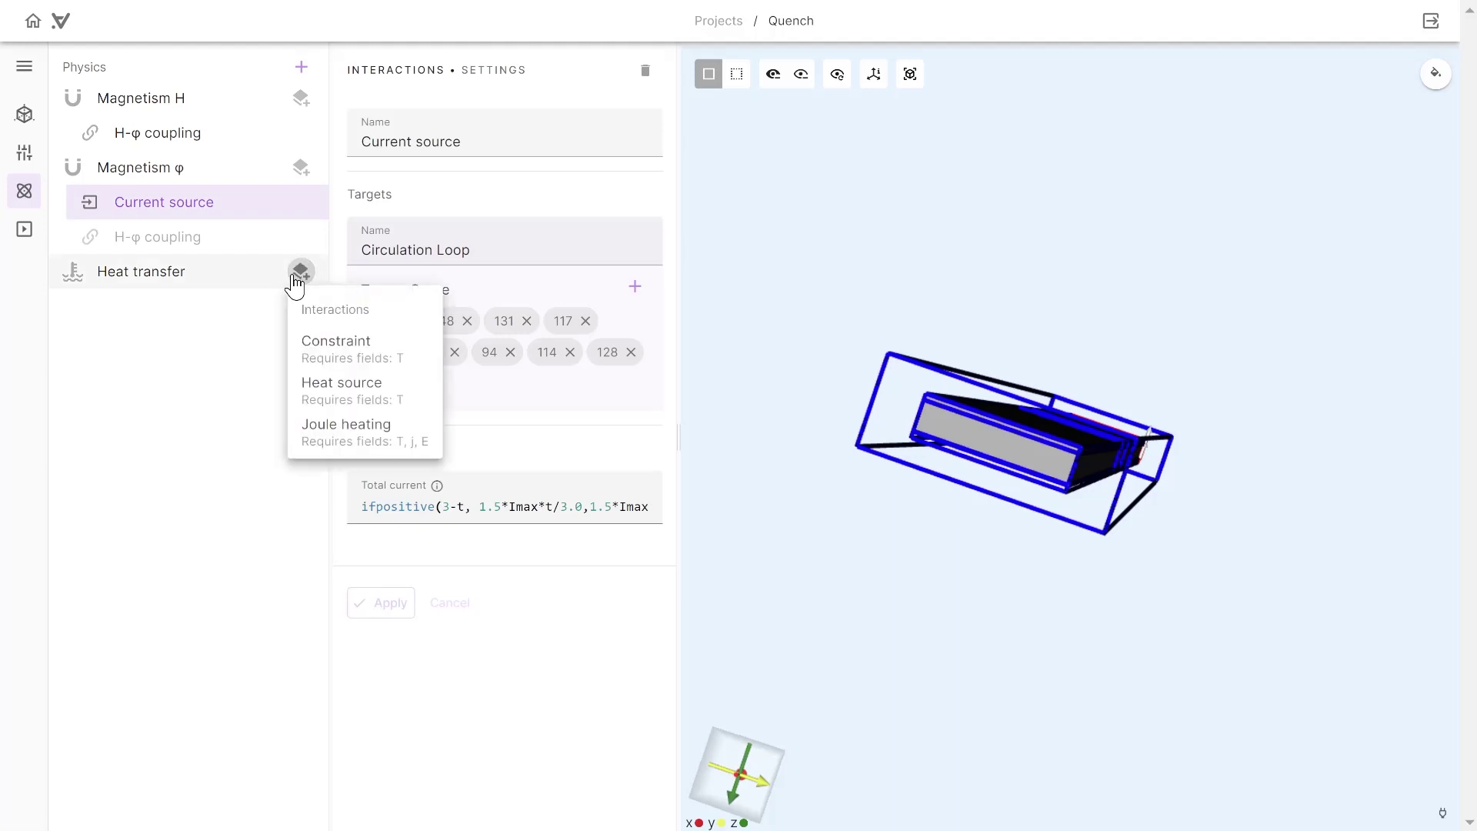
click(321, 428)
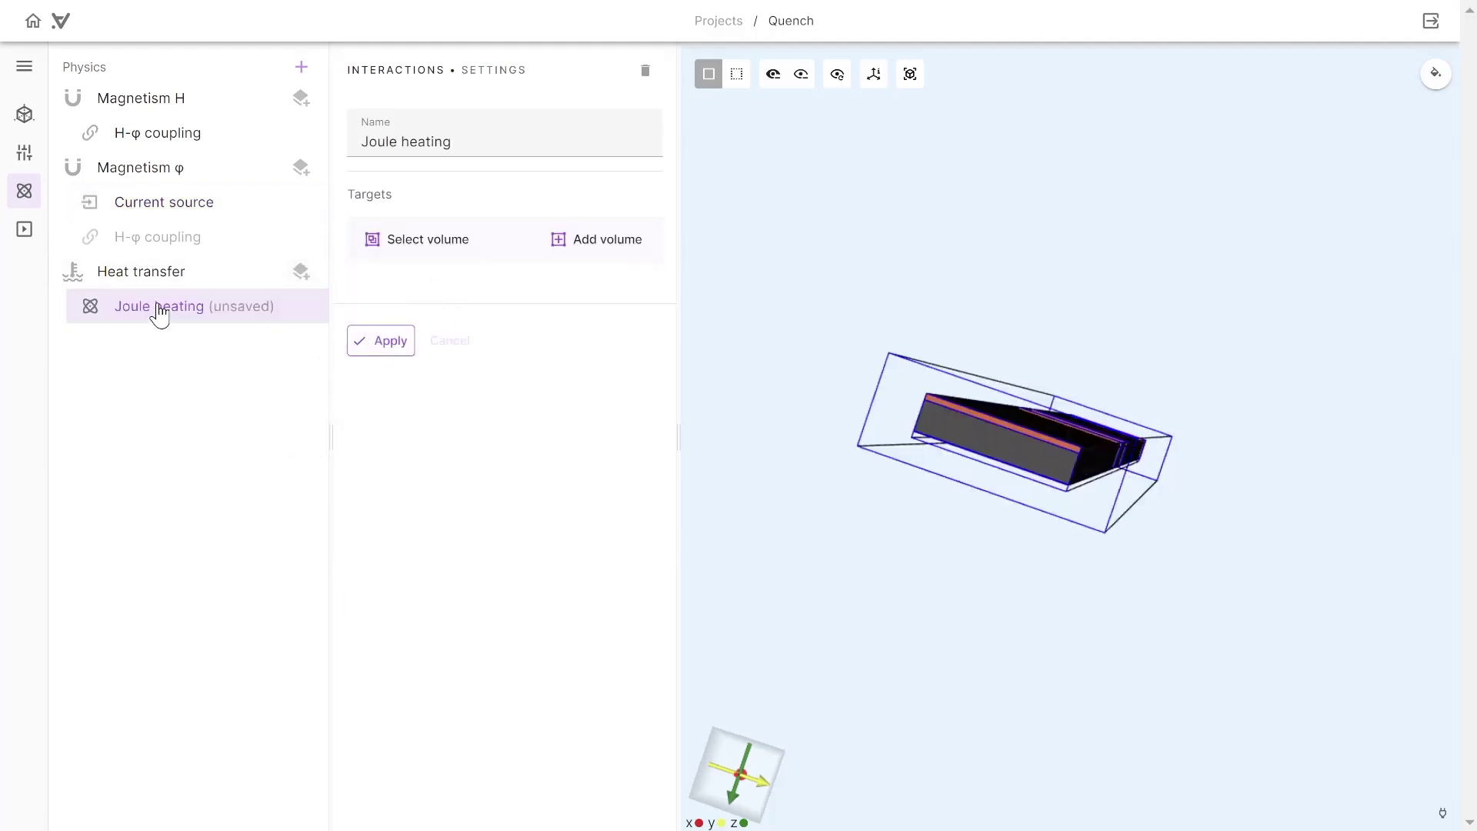
click(407, 244)
click(396, 443)
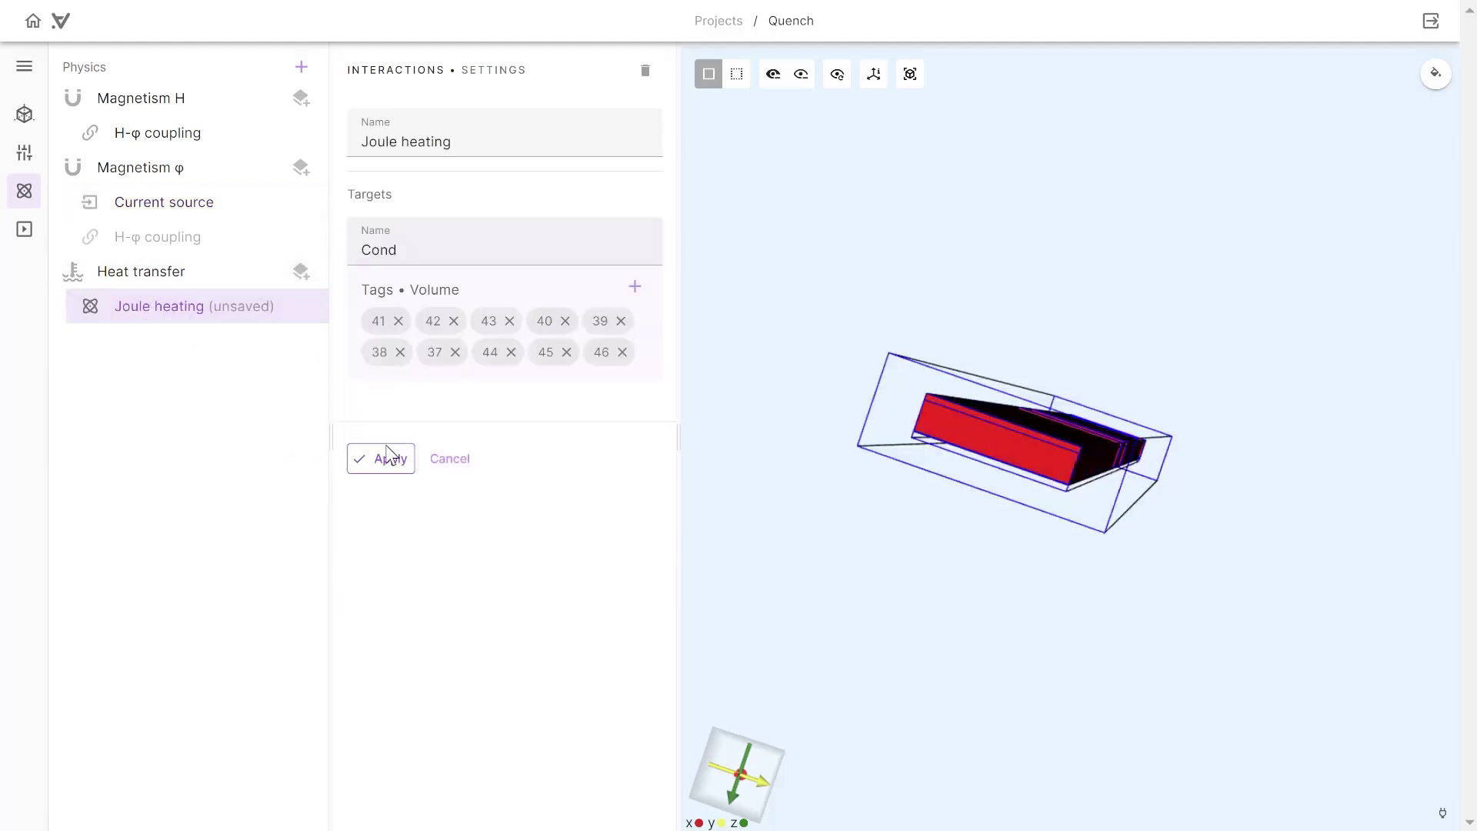
Add a Constraint interaction to the Heat transfer physics on the Temp_fixed region with a temperature constraint of 77 and apply it.
click(301, 307)
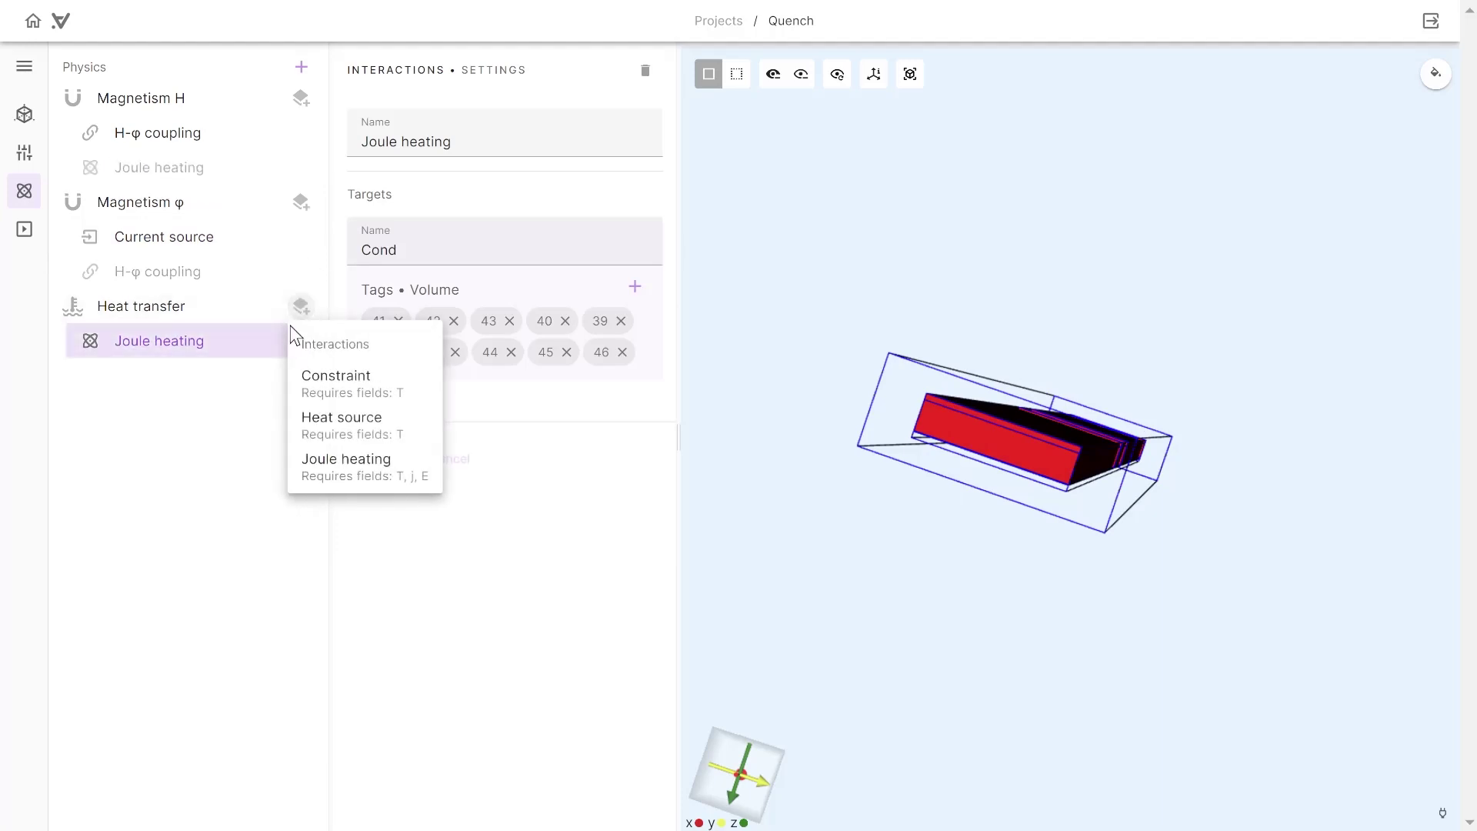
click(322, 385)
click(451, 244)
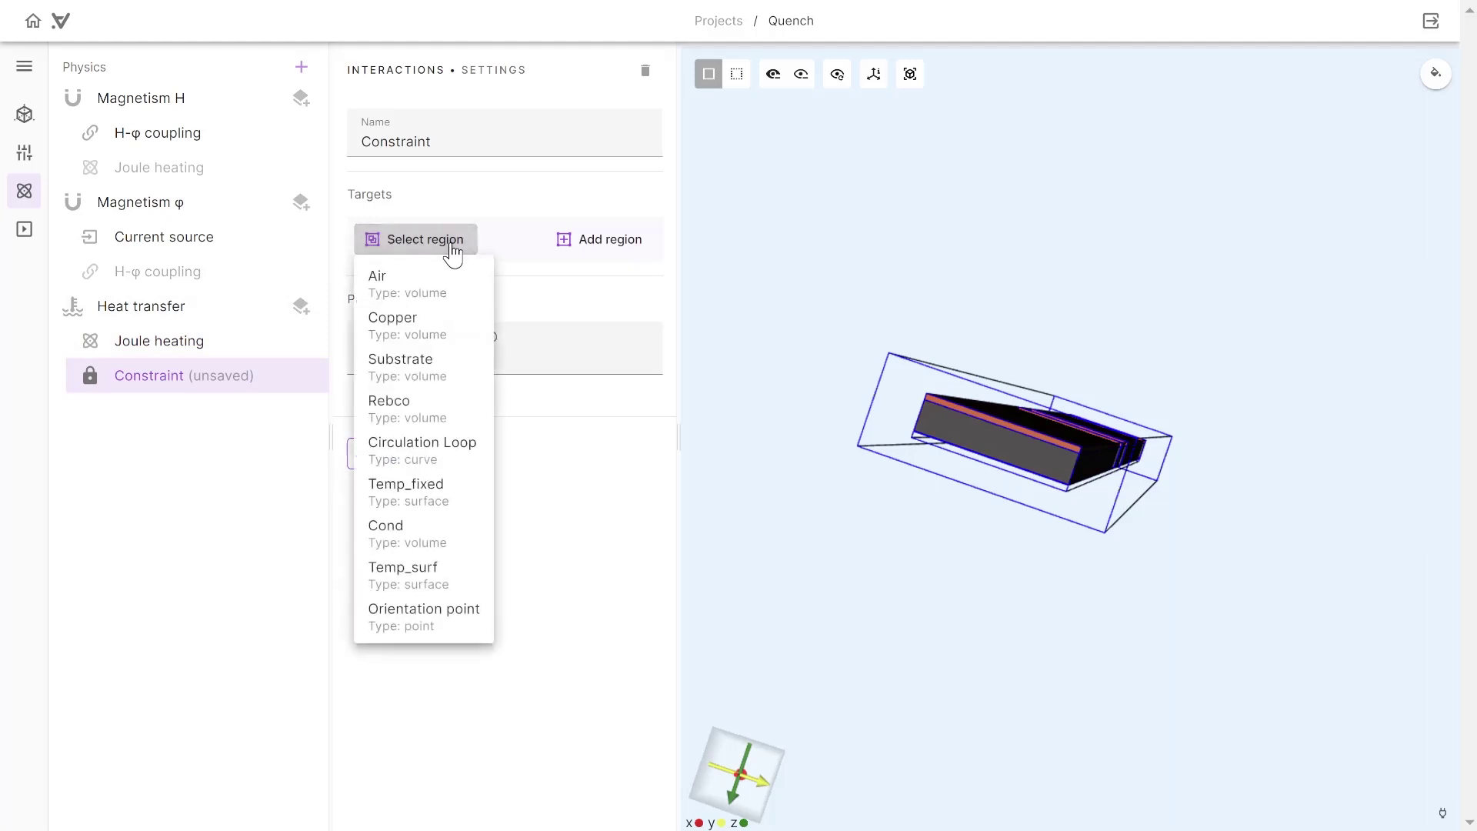
click(440, 485)
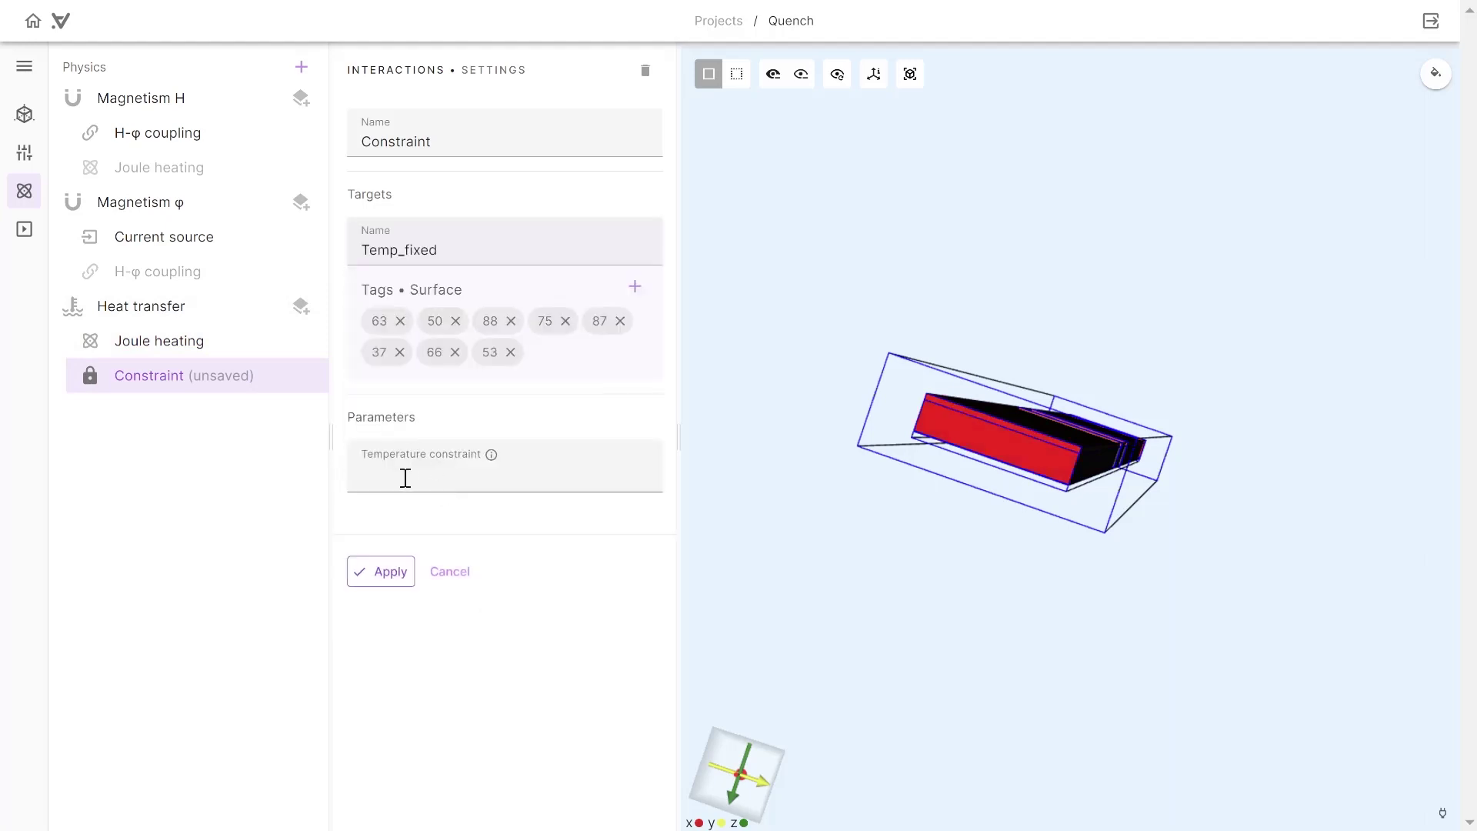
click(405, 478)
text(77)
click(387, 583)
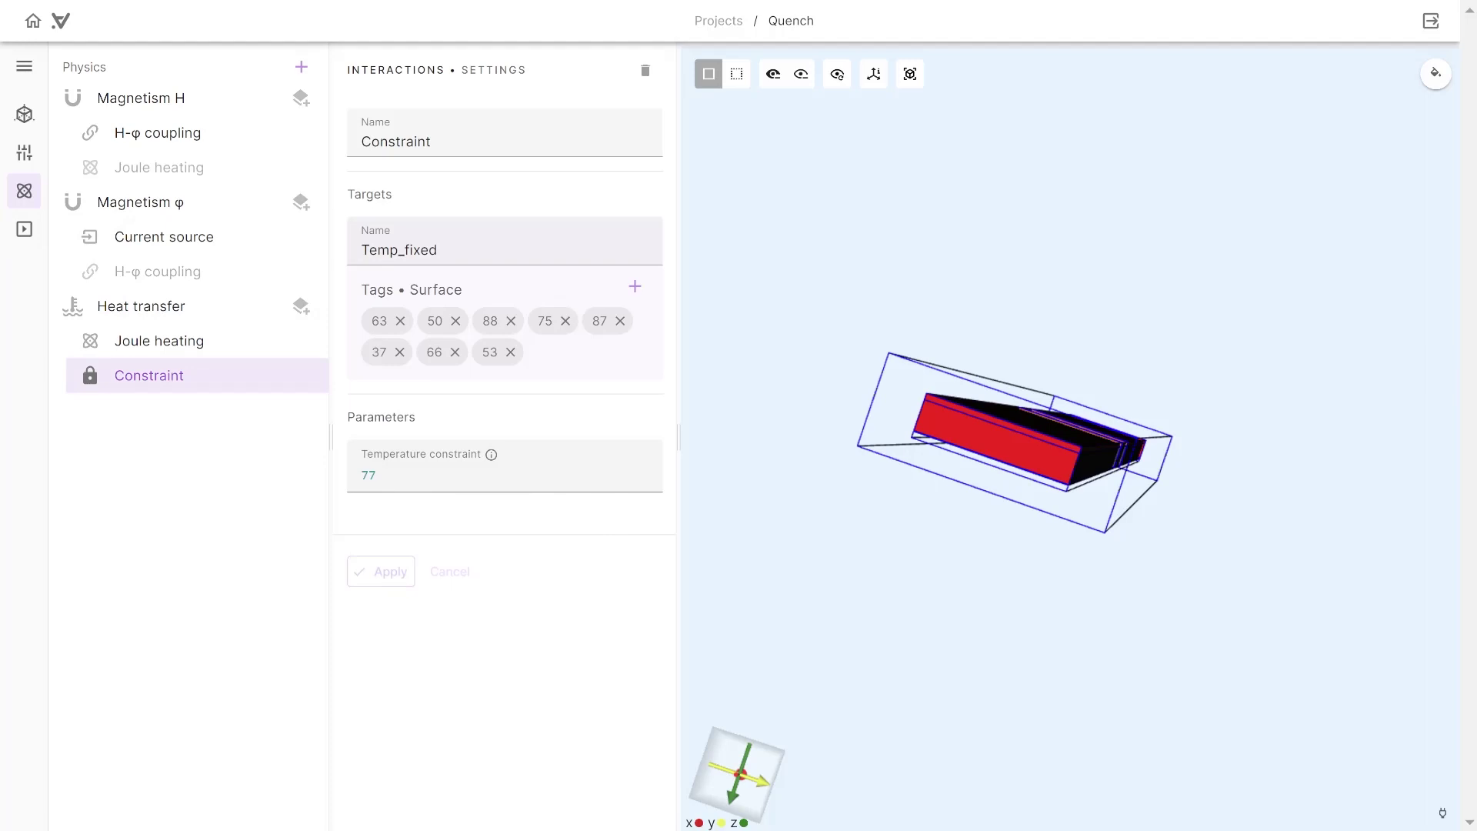
Create a new simulation and set its timestep algorithm to Implicit Euler.
click(24, 229)
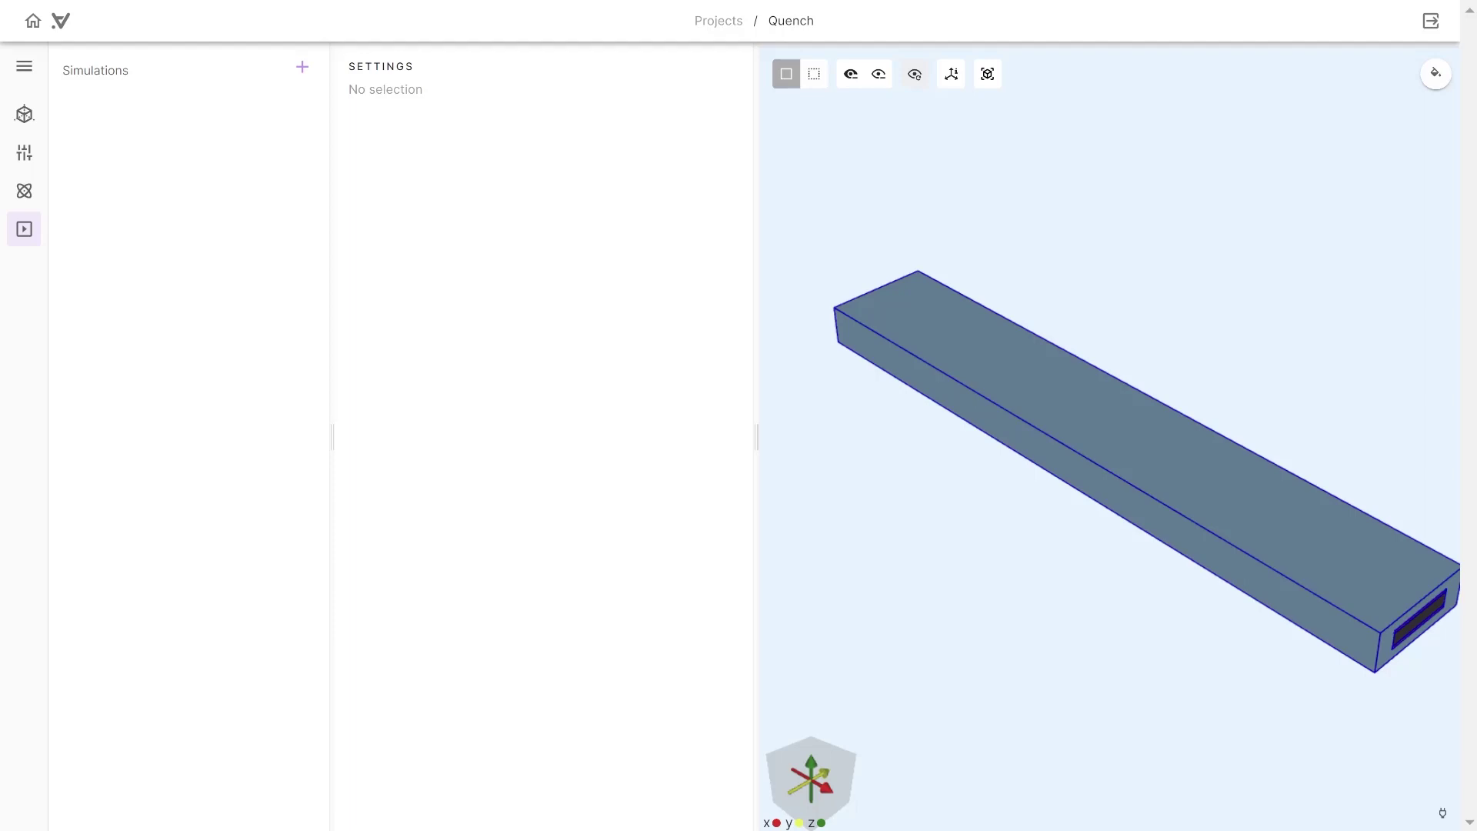
click(302, 67)
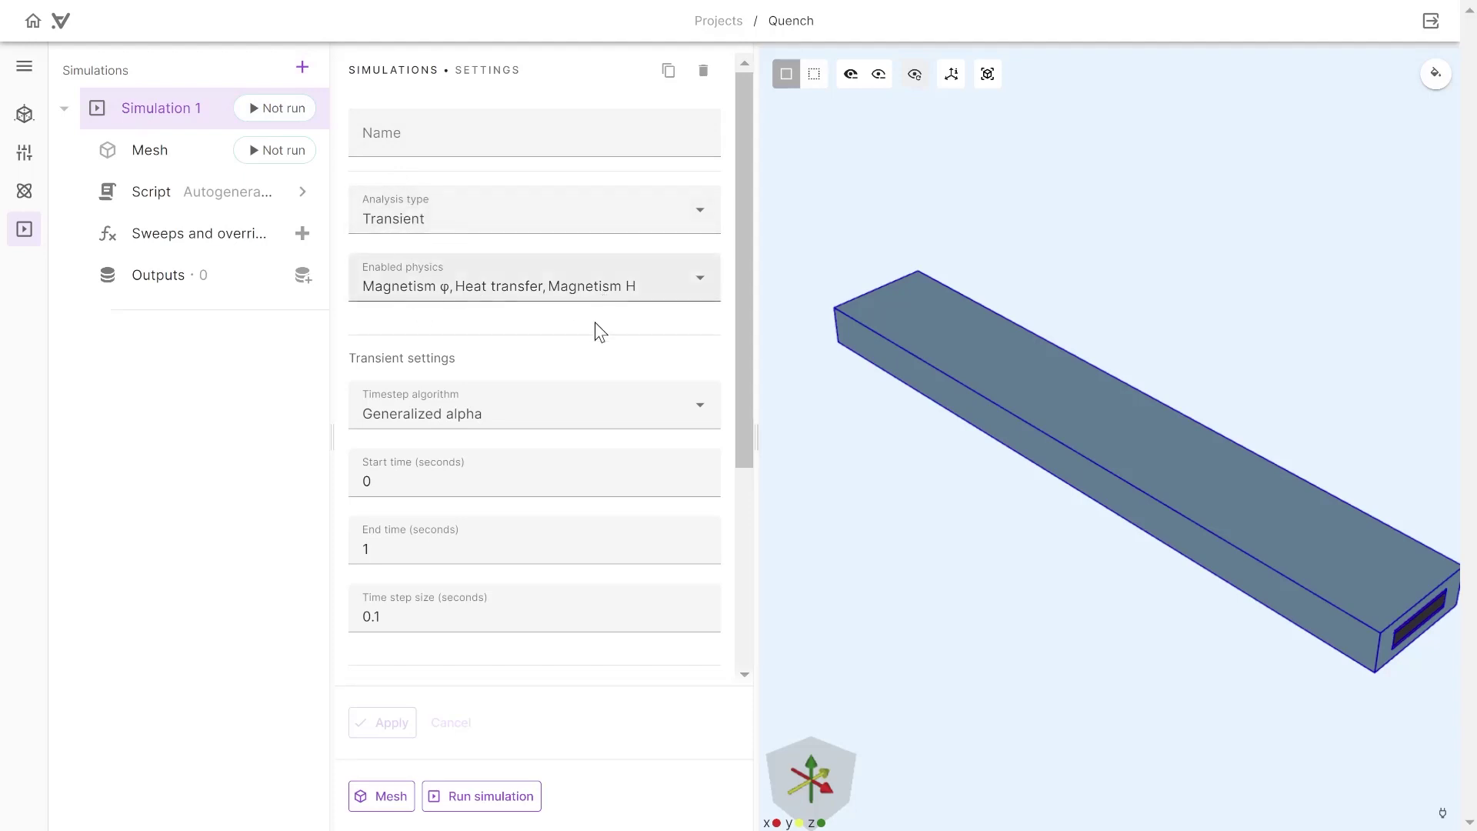
scroll(596, 332, down, 2)
scroll(575, 210, down, 2)
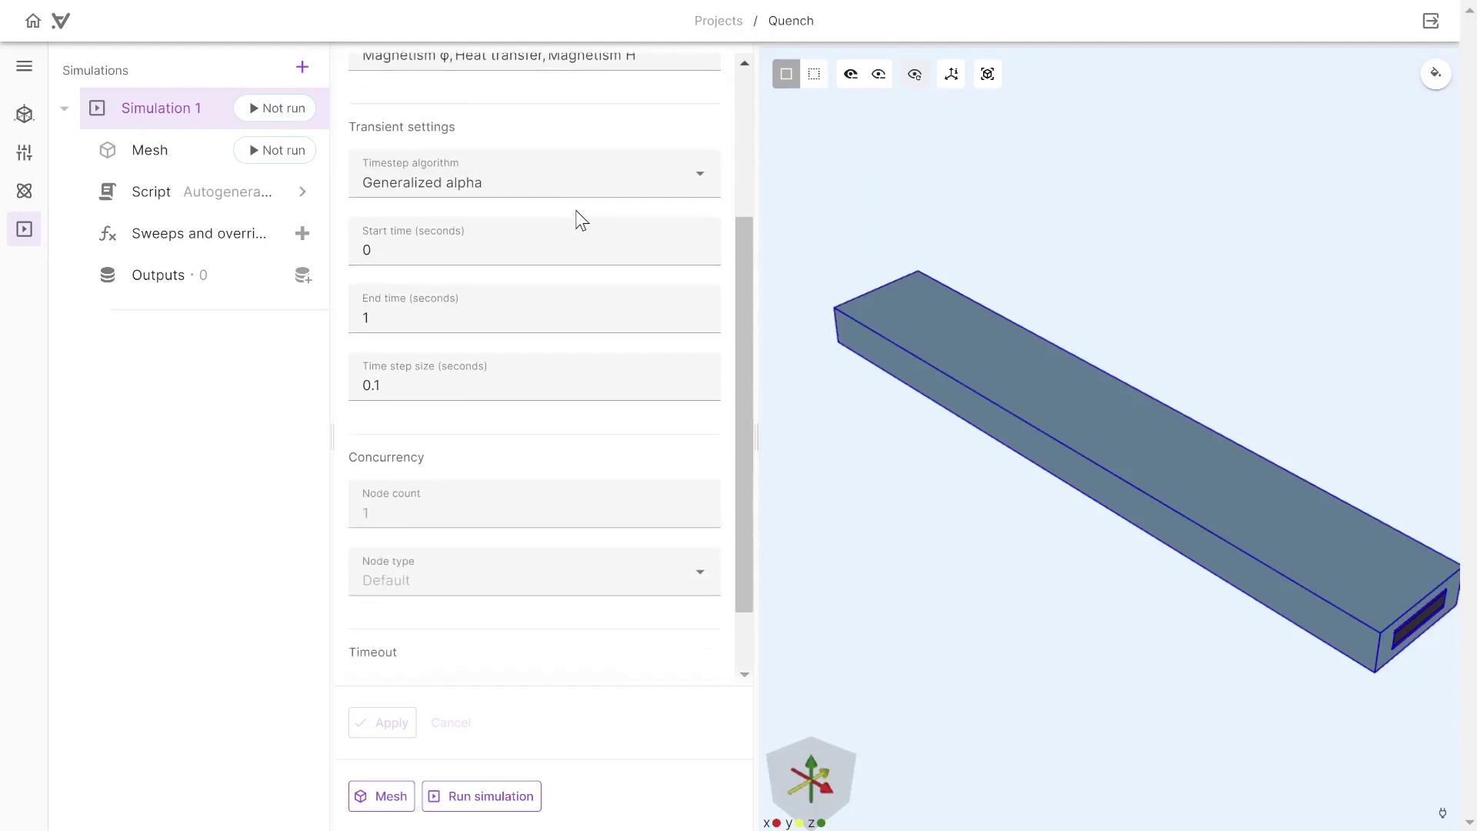
click(528, 178)
click(510, 233)
Set the simulation's end time to 7 seconds and its time step size to 0.05 seconds.
click(404, 316)
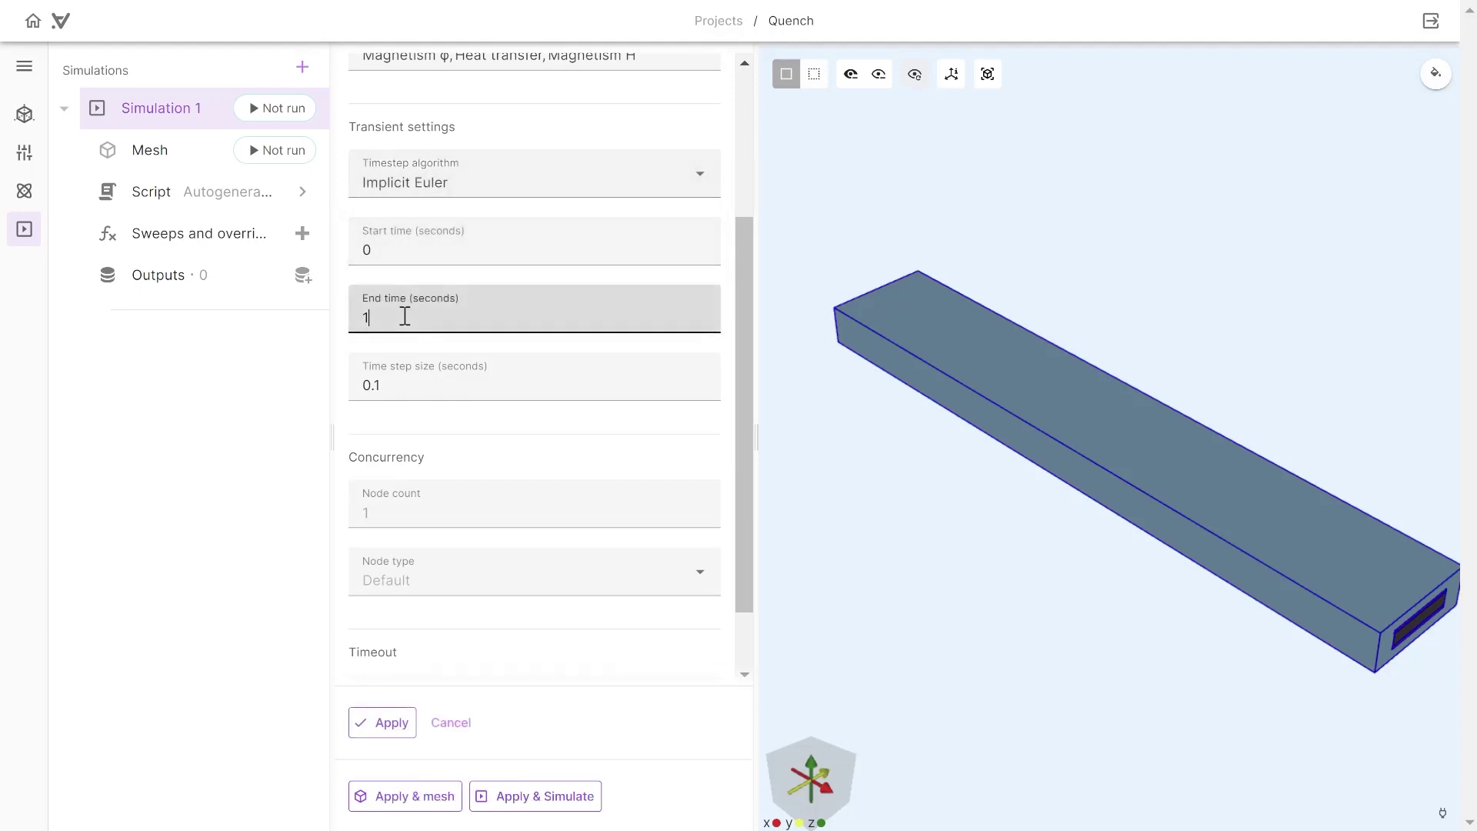
key(BackSpace)
text(7)
click(405, 390)
key(BackSpace)
text(05)
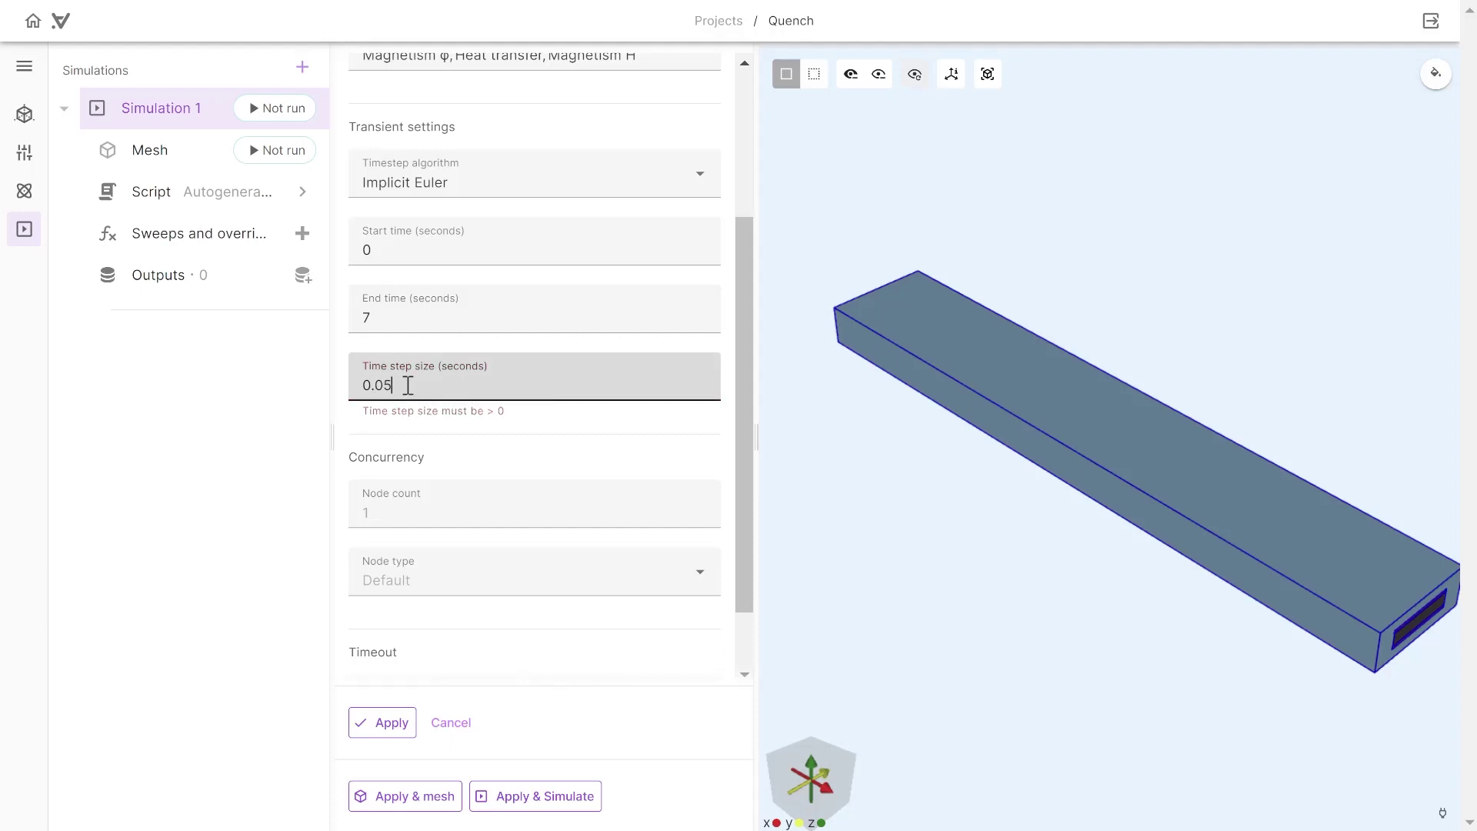
Set the simulation's node count to 50 and the timeout duration to 120 minutes, and apply the settings.
scroll(462, 481, down, 1)
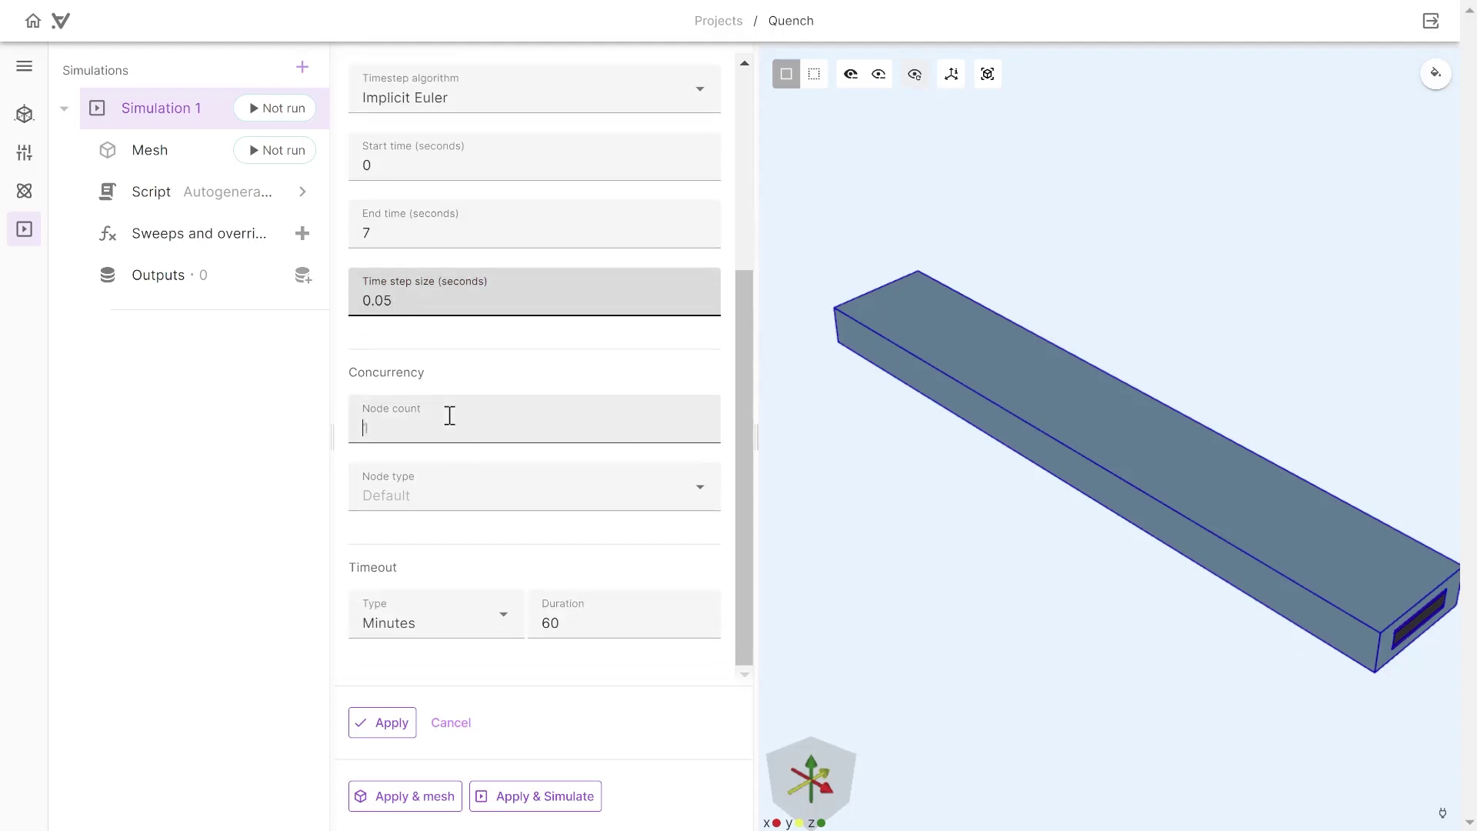
click(449, 415)
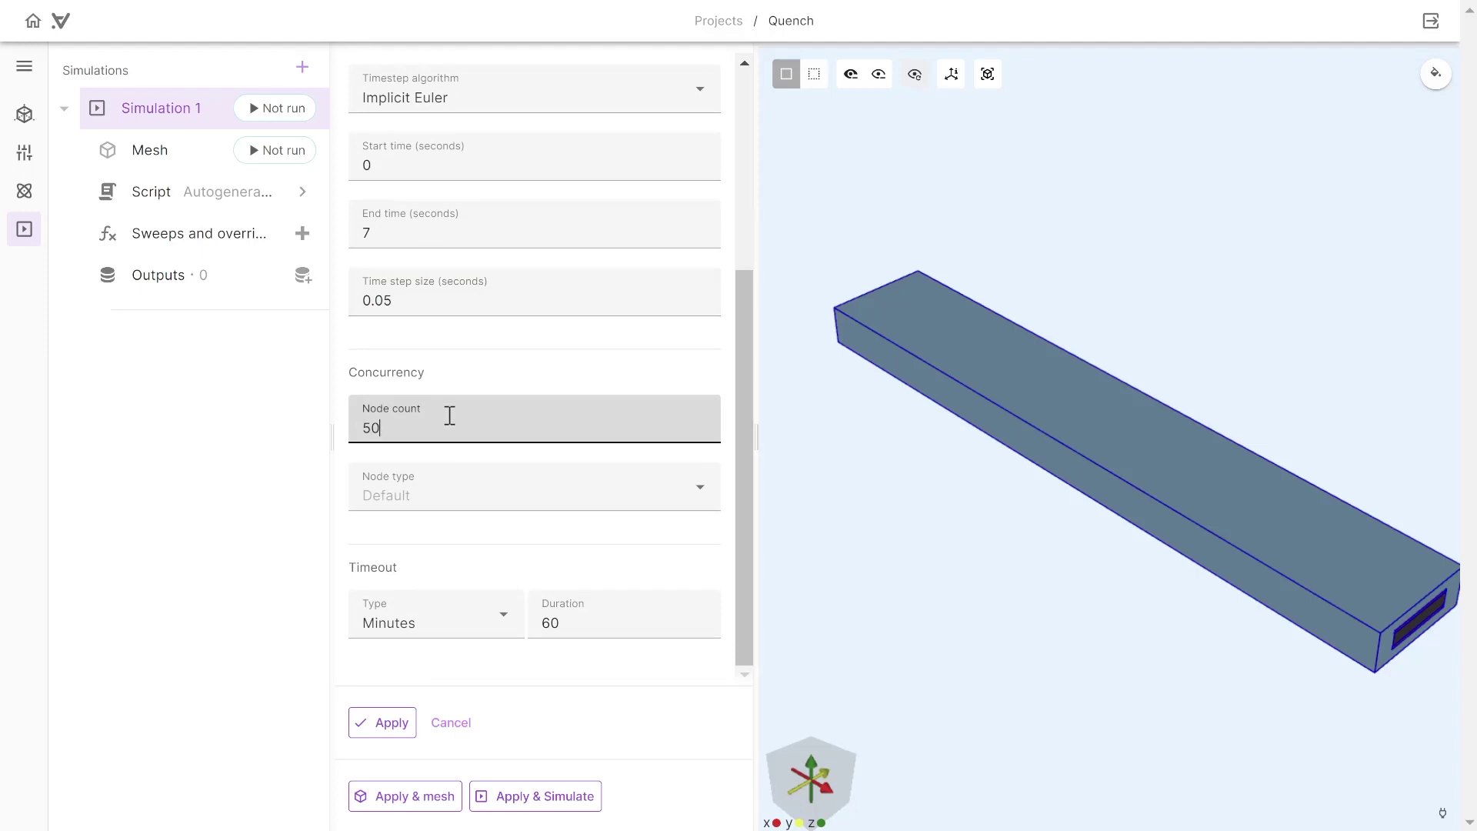
click(564, 630)
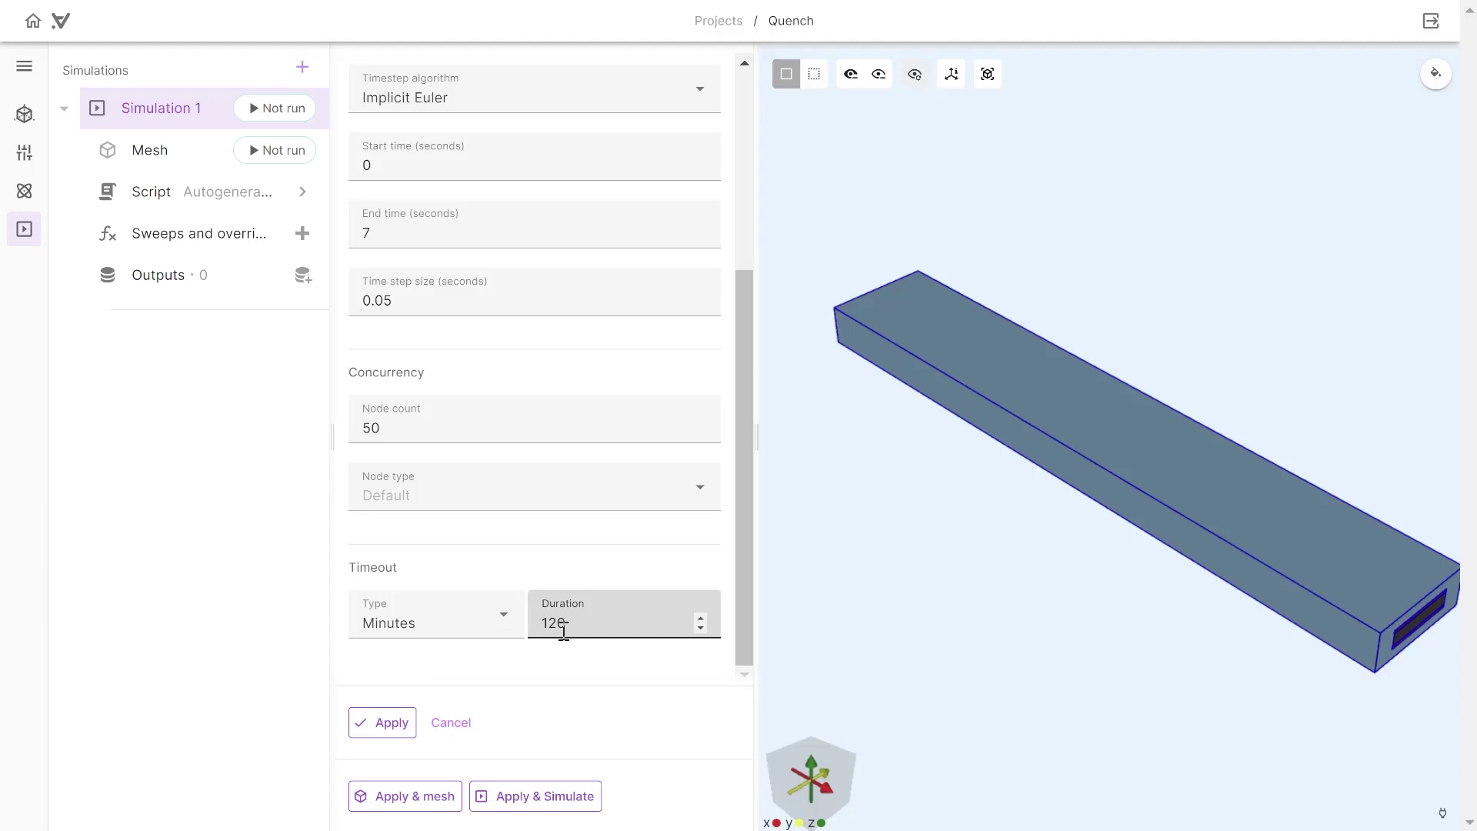
click(389, 722)
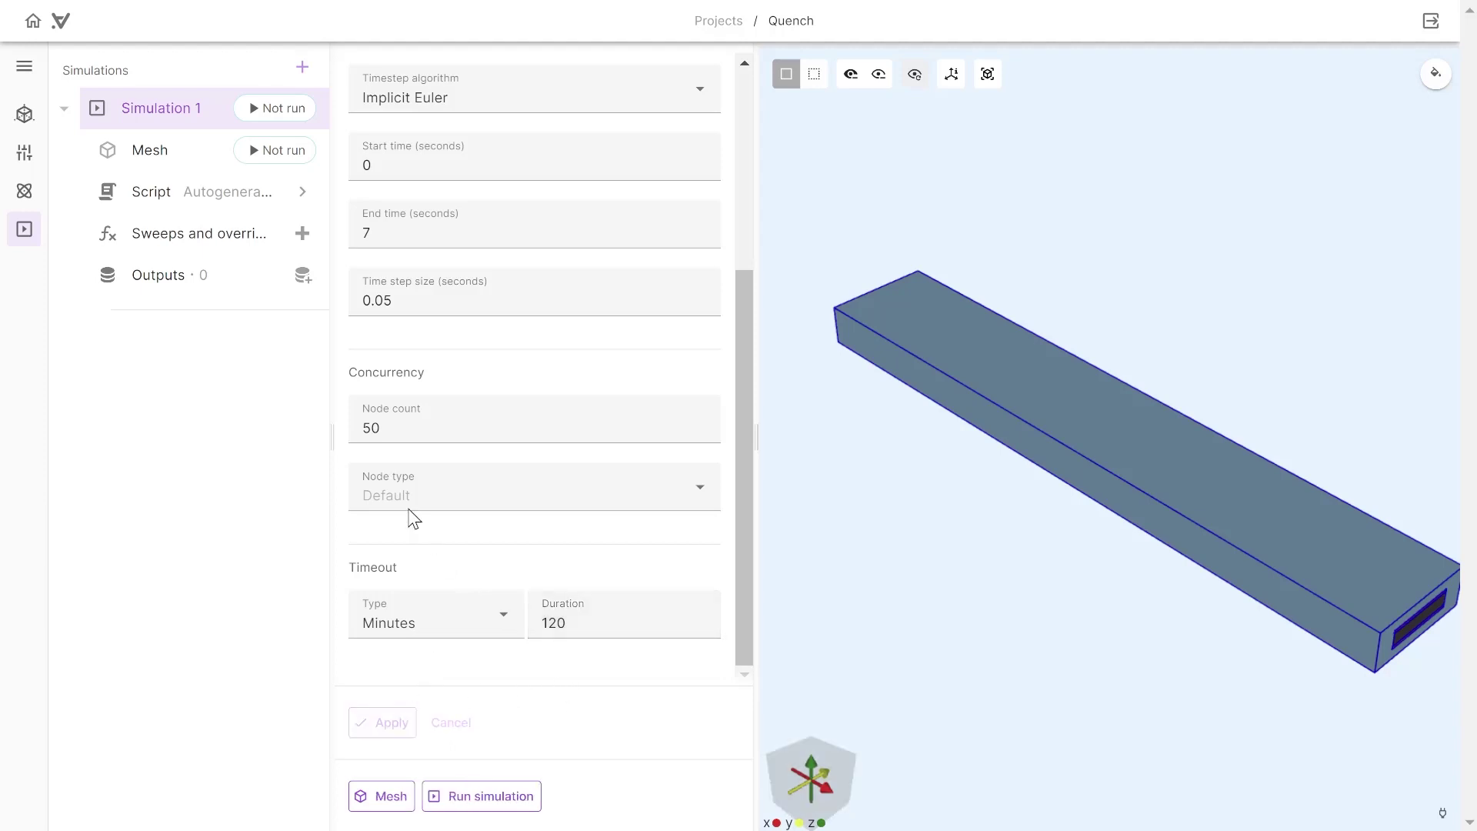
Switch the simulation's mesh quality to Expert settings with Mesh refiner as the used mesher.
click(163, 154)
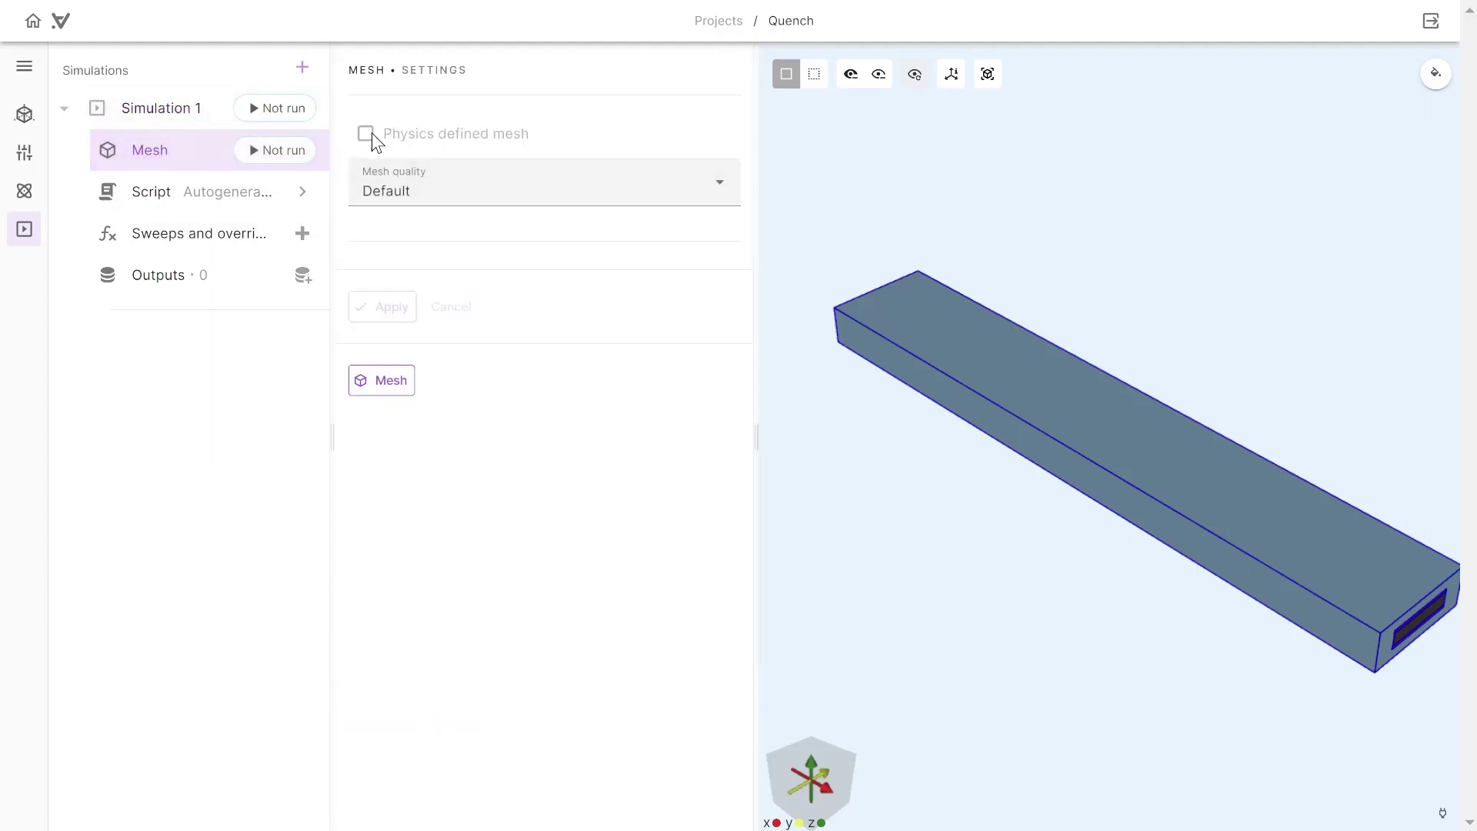
click(370, 182)
click(420, 235)
click(448, 274)
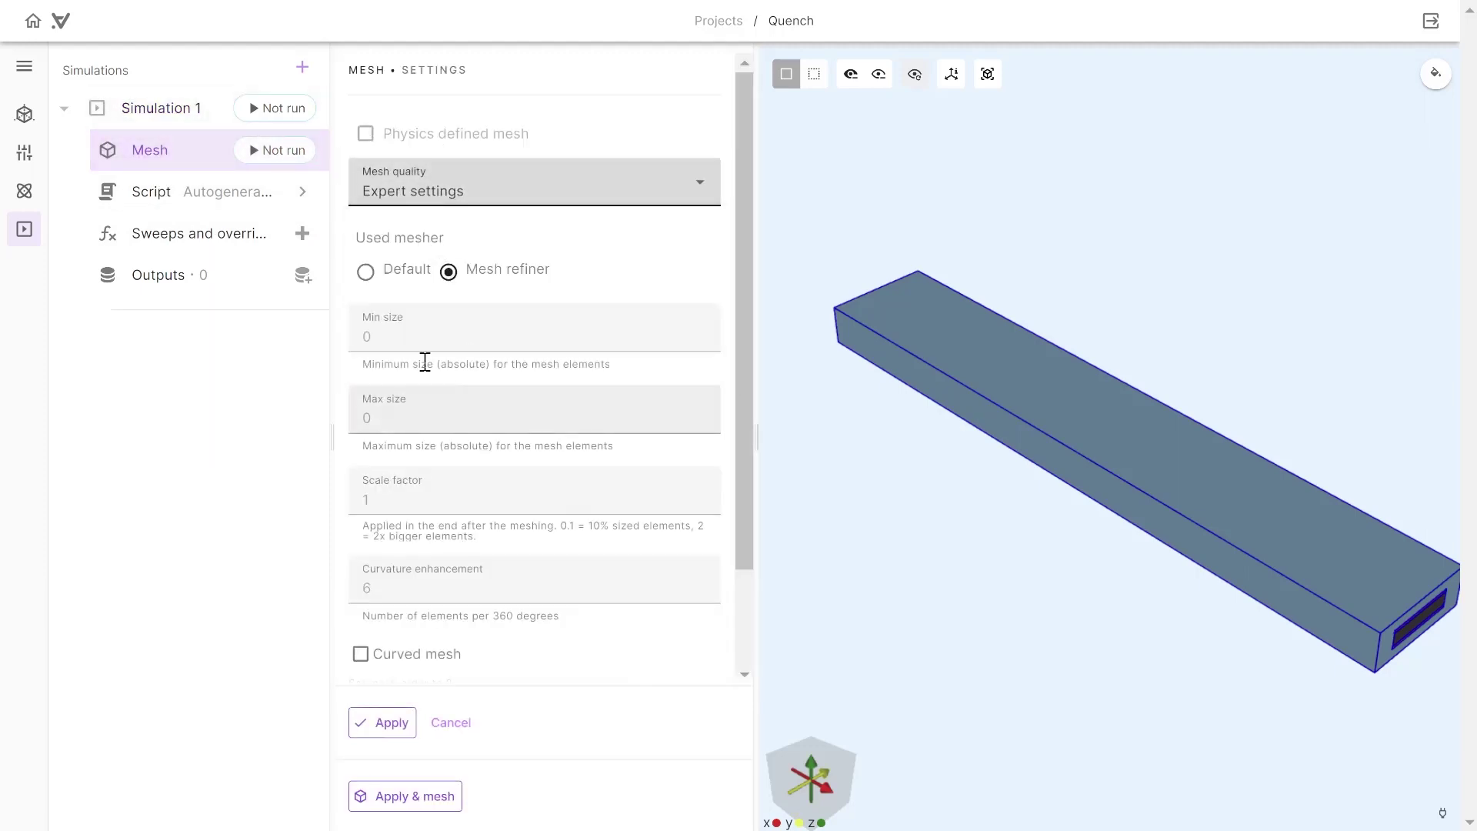
Set the mesh min size to 1e-6, max size to 1e-4 and scale factor to 0.8, apply, and start meshing.
click(422, 338)
text(1e-6)
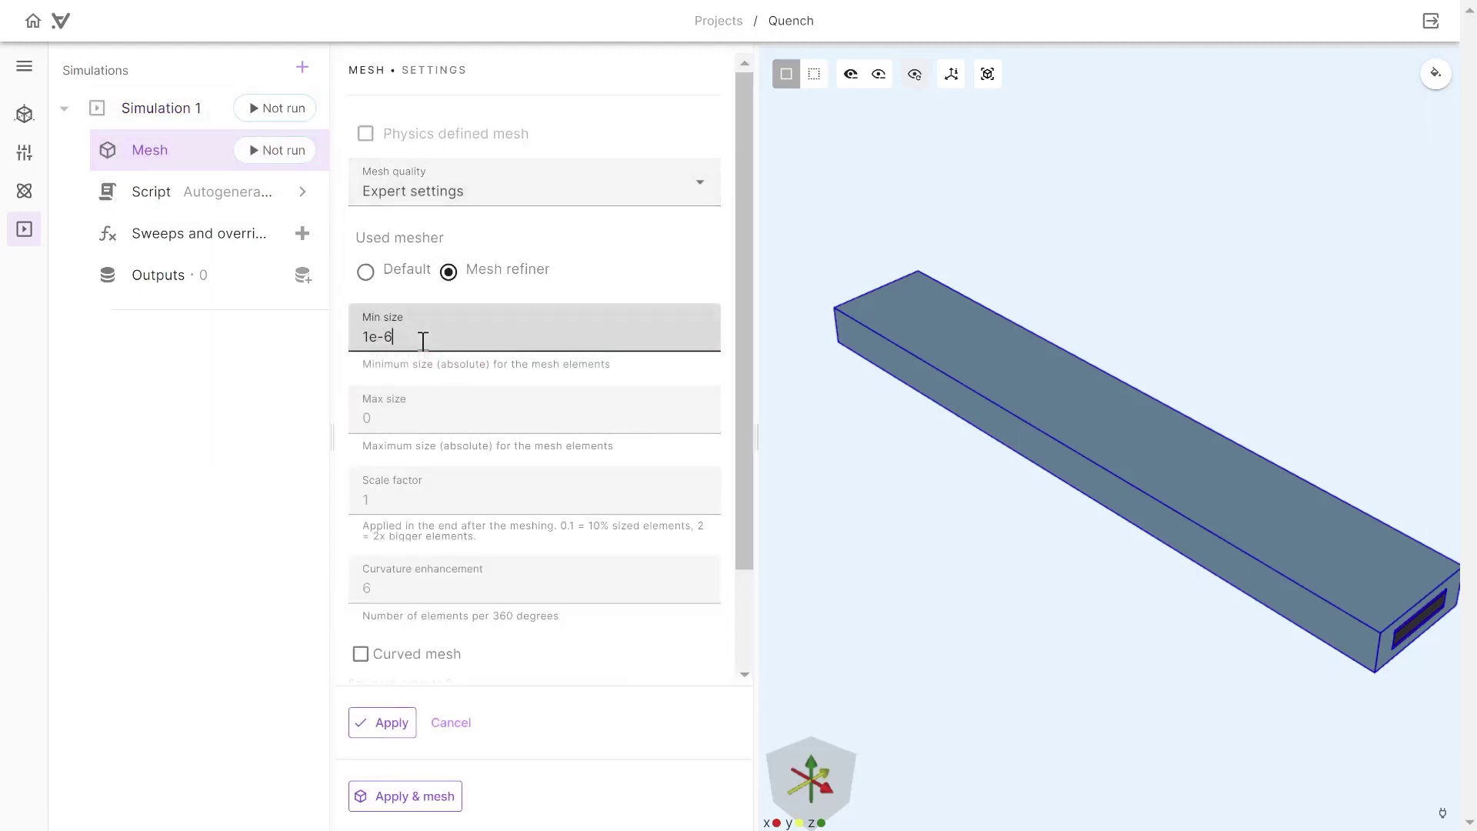
click(395, 427)
text(1e-4)
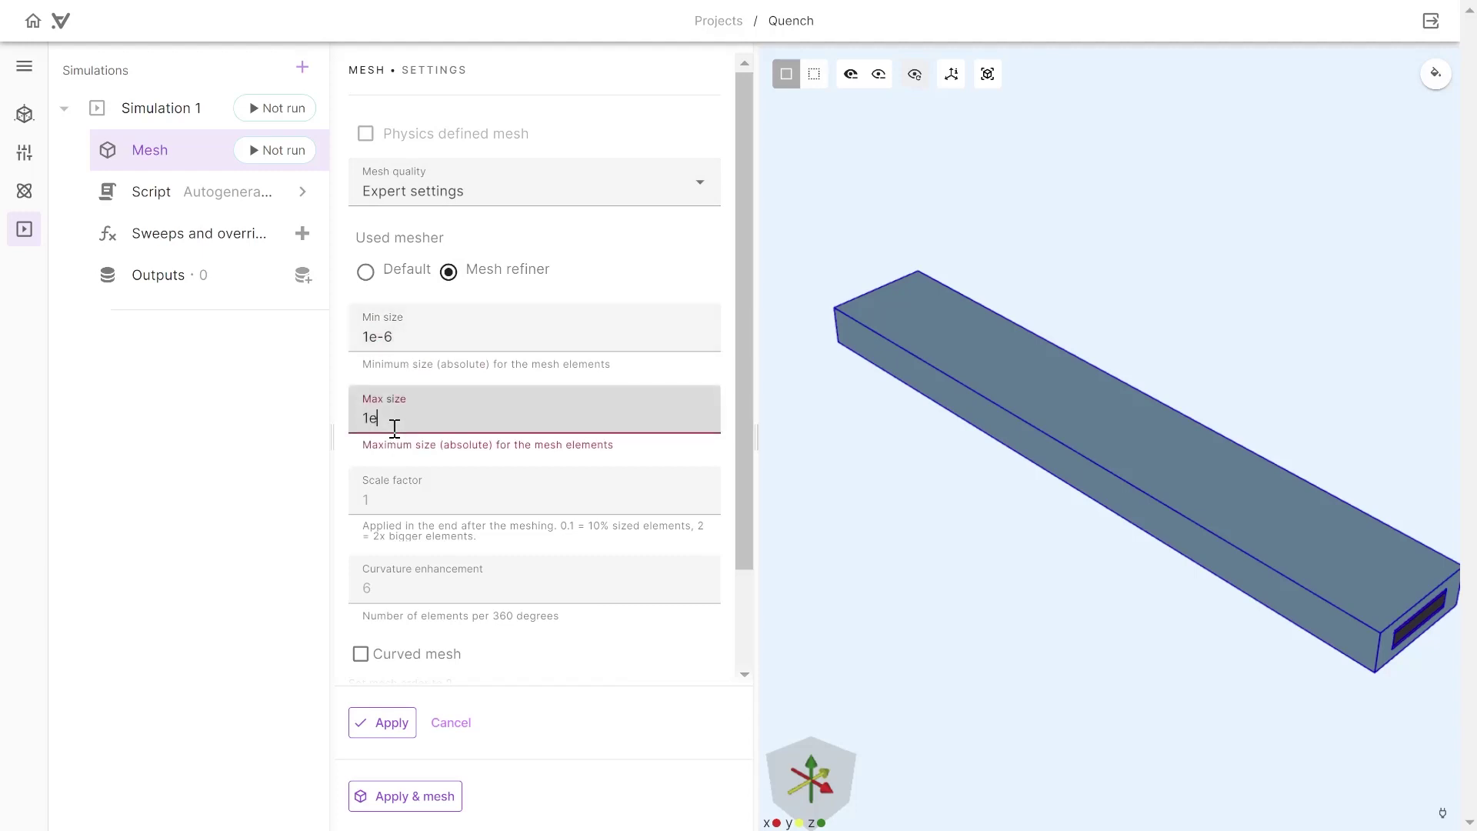
click(397, 500)
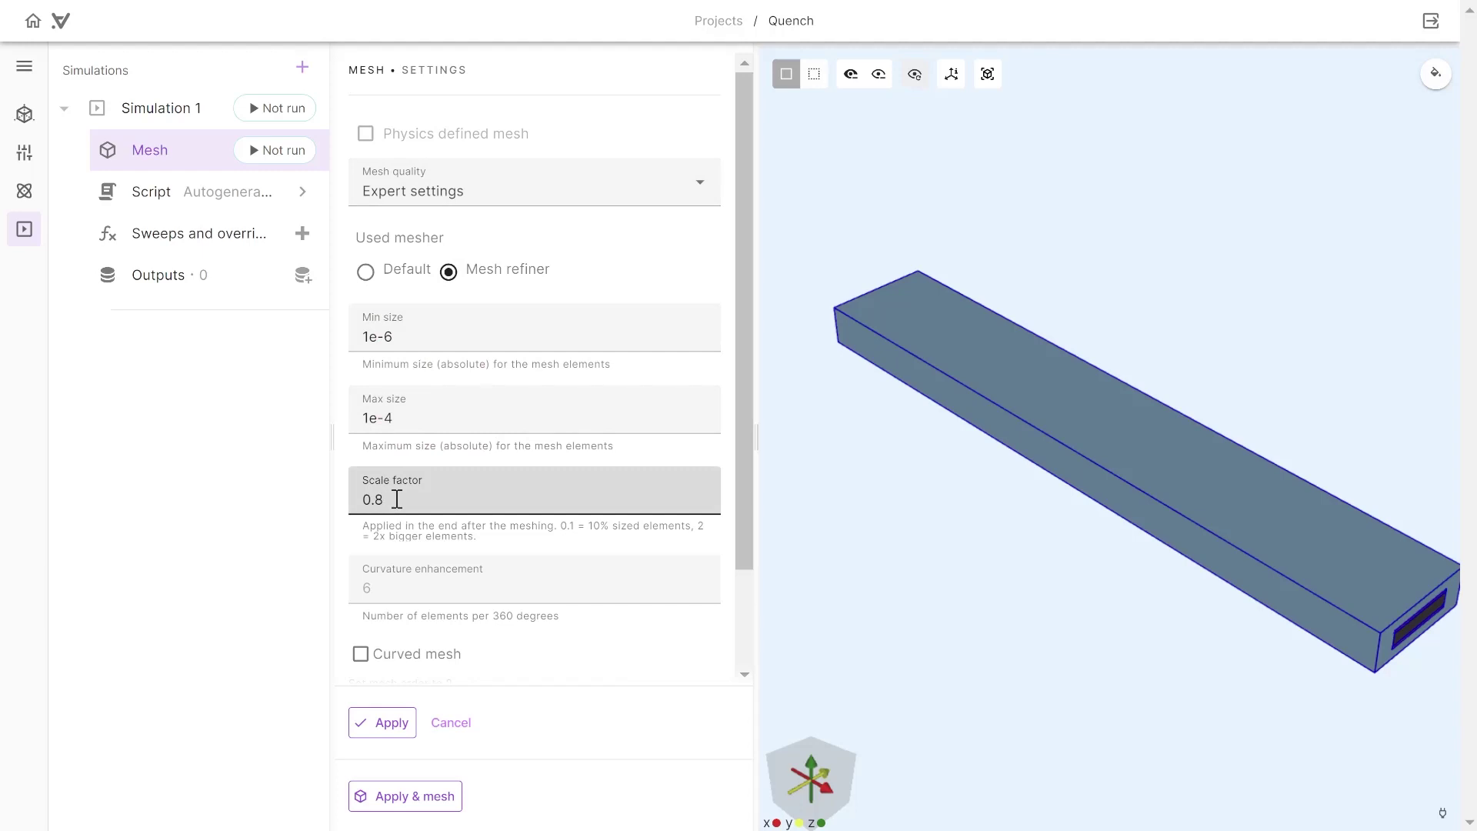
click(391, 723)
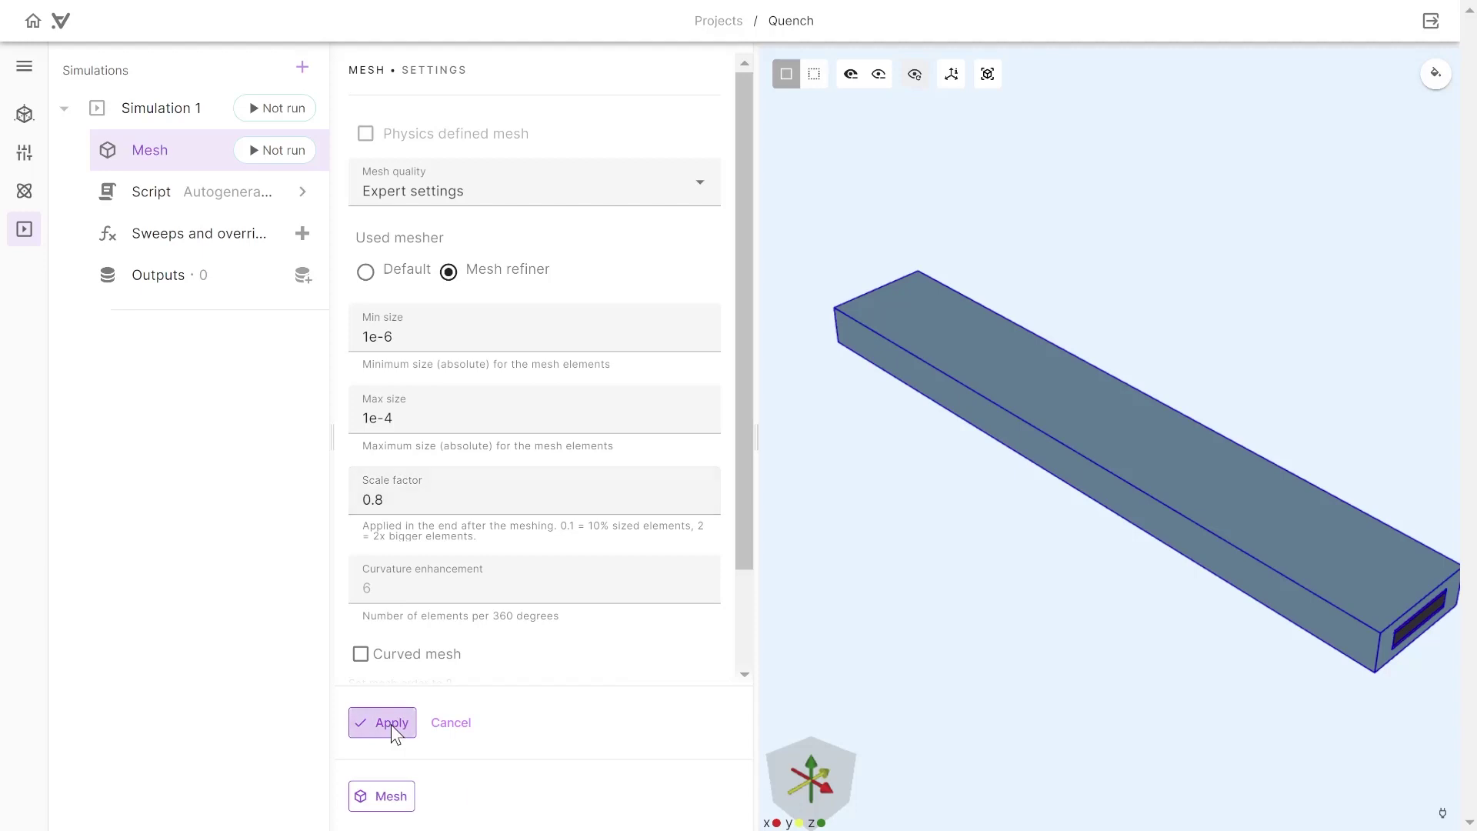
click(378, 793)
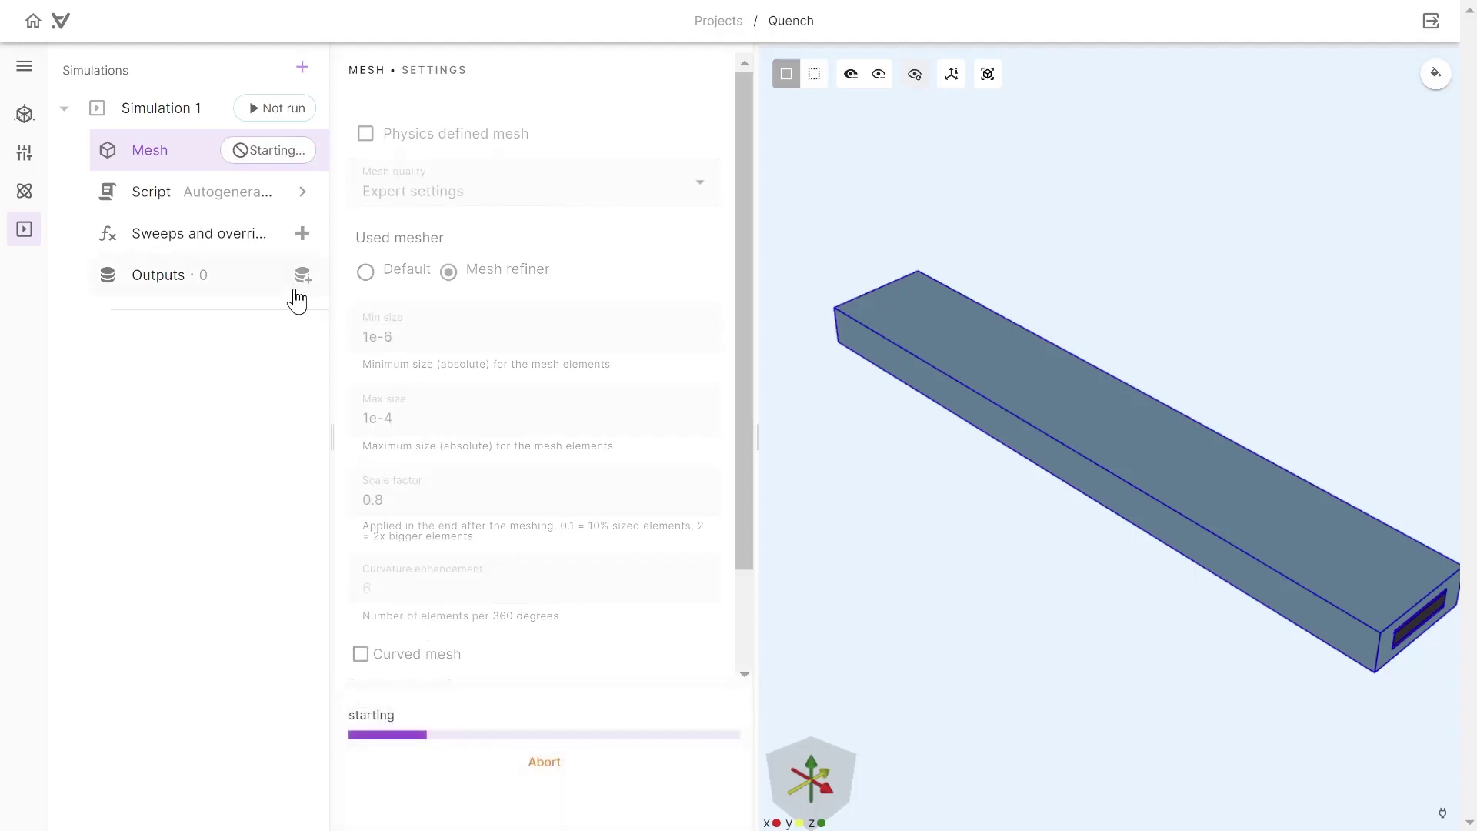
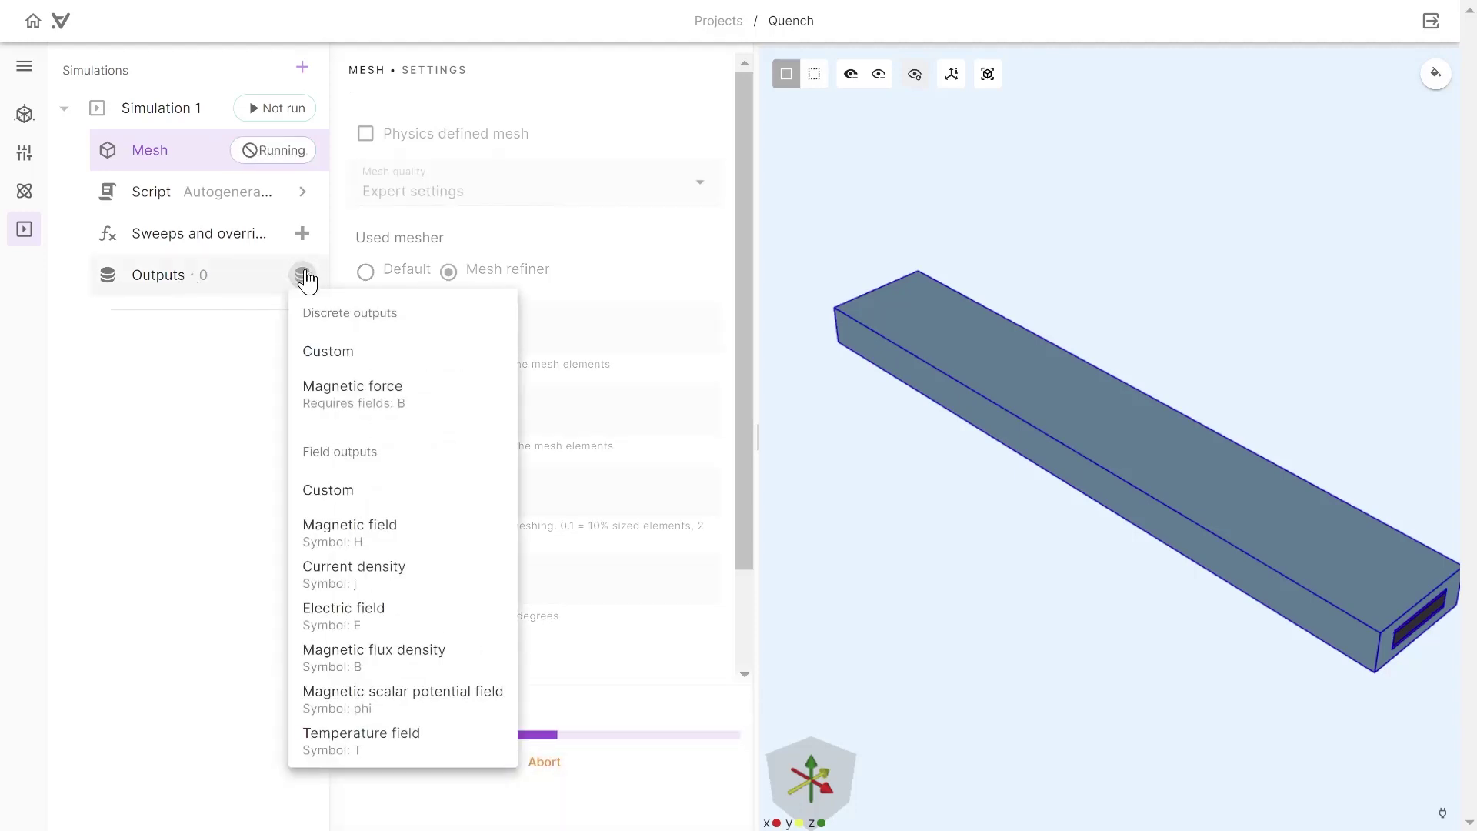
Add a Temperature field output to the simulation, targeting the Rebco volume, and apply it.
click(333, 754)
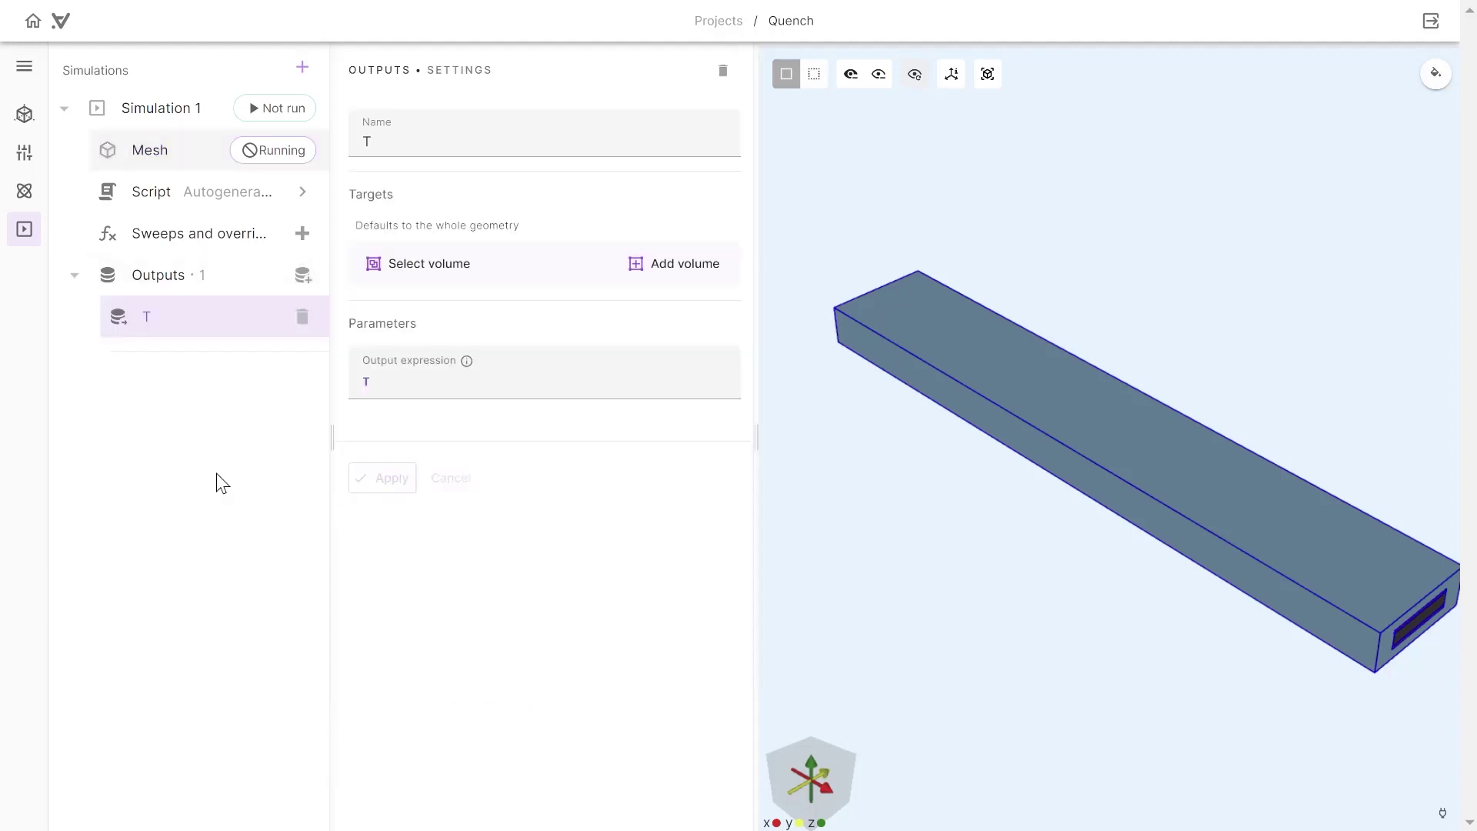
click(444, 279)
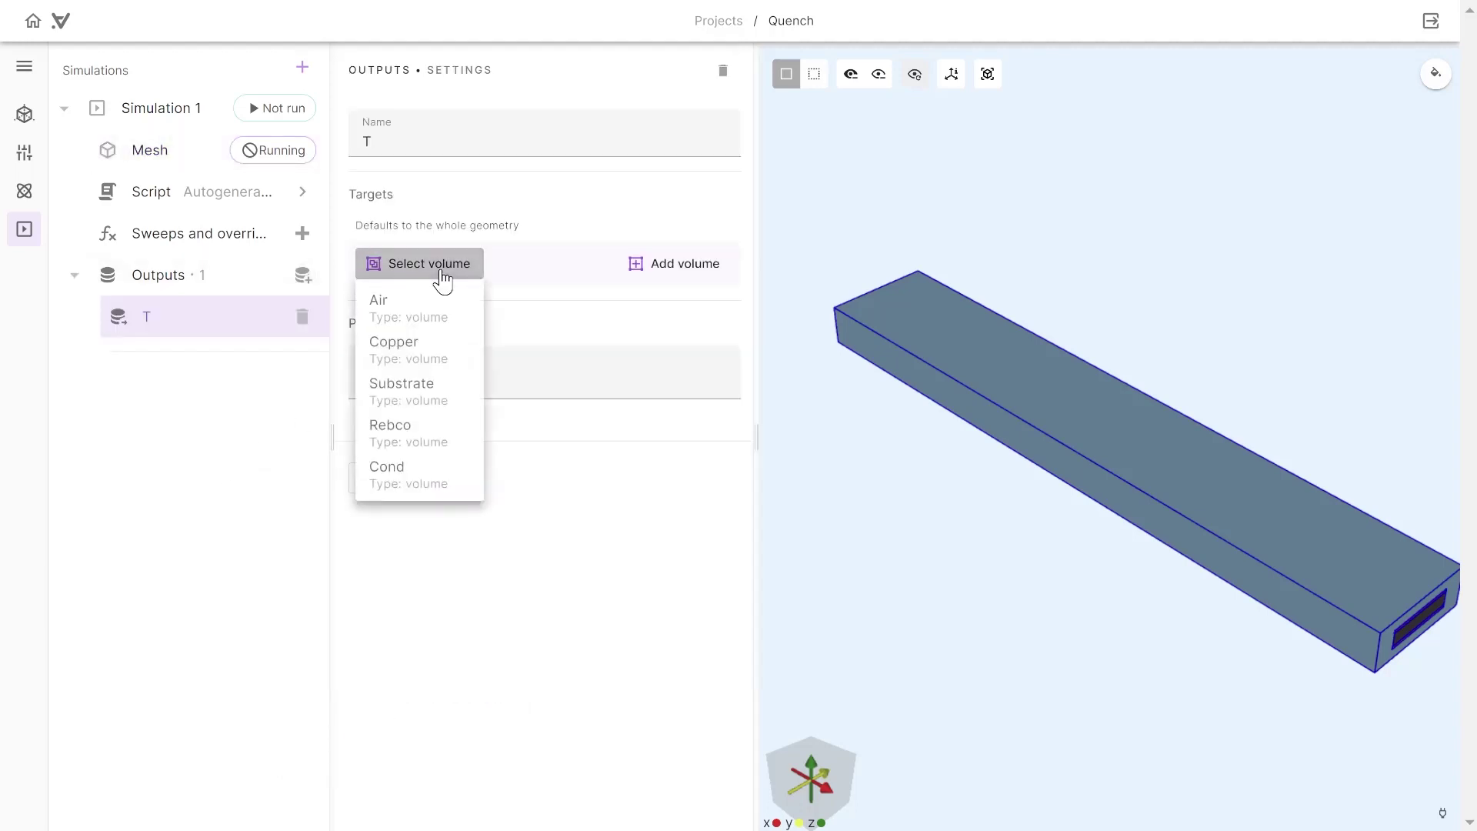
click(409, 433)
click(396, 575)
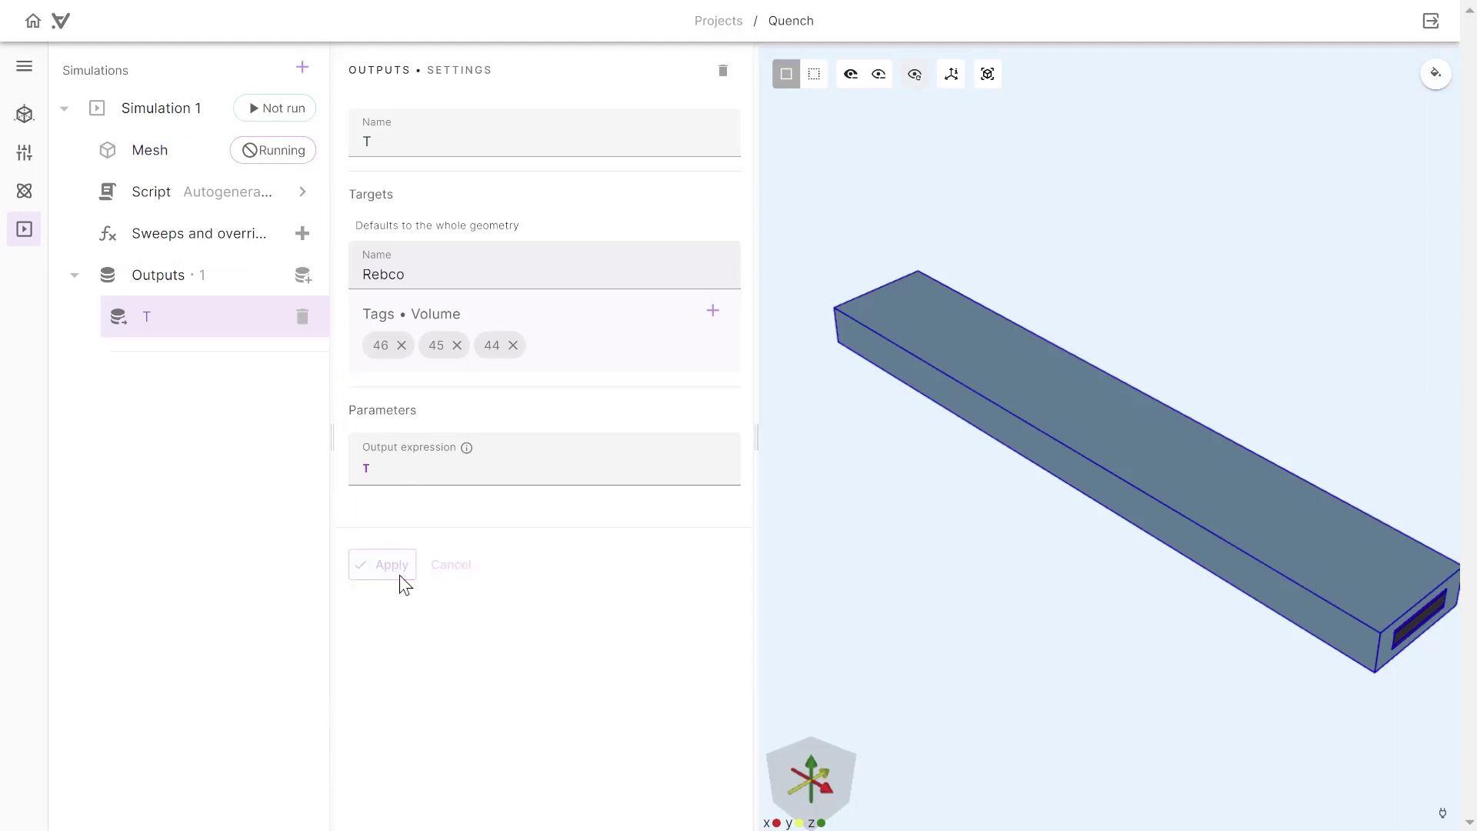
Open the simulation's autogenerated script and enable scripting mode so that it can be edited.
click(179, 197)
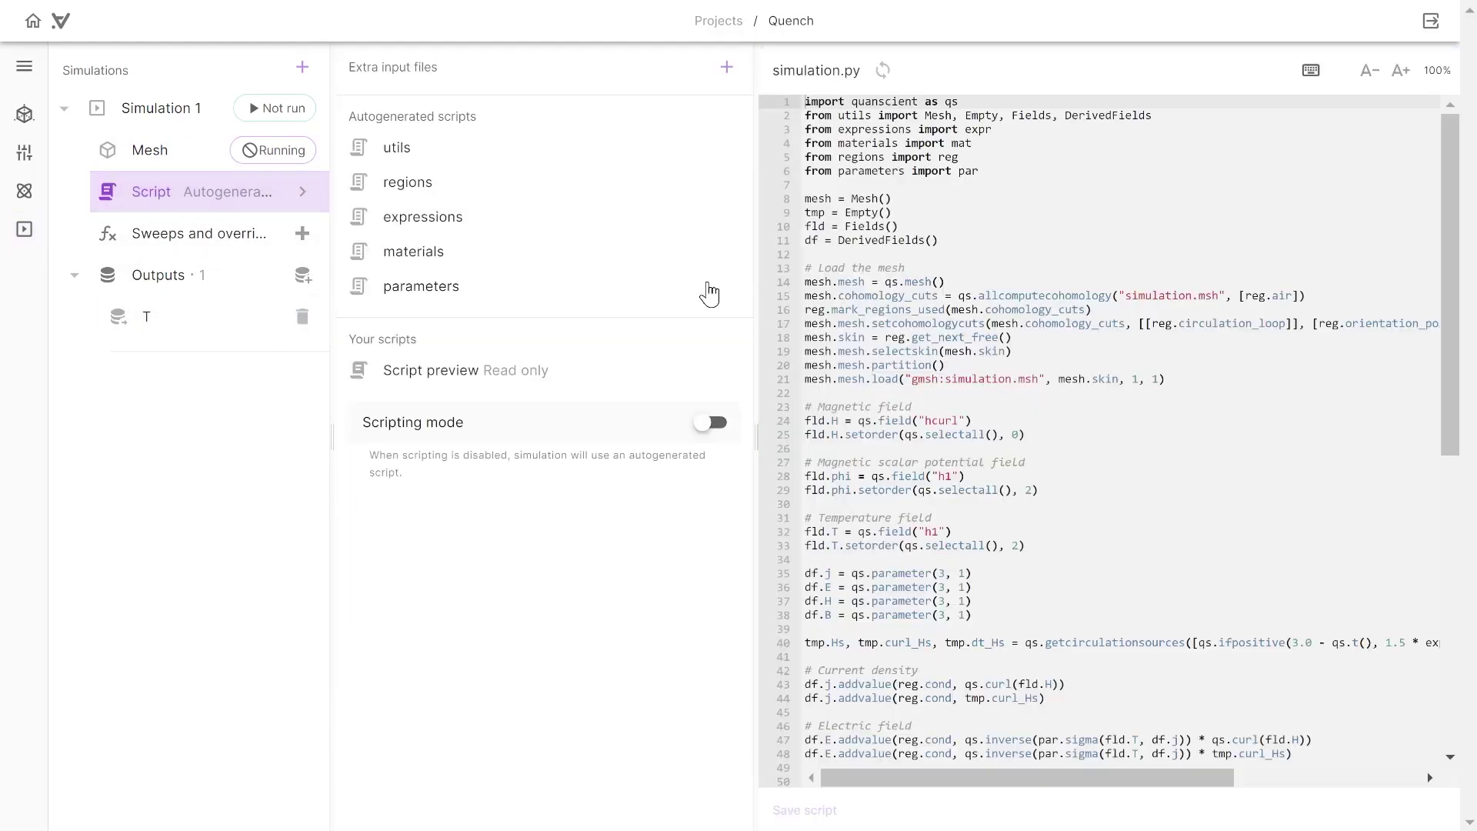
mouse_move(845, 312)
click(1223, 380)
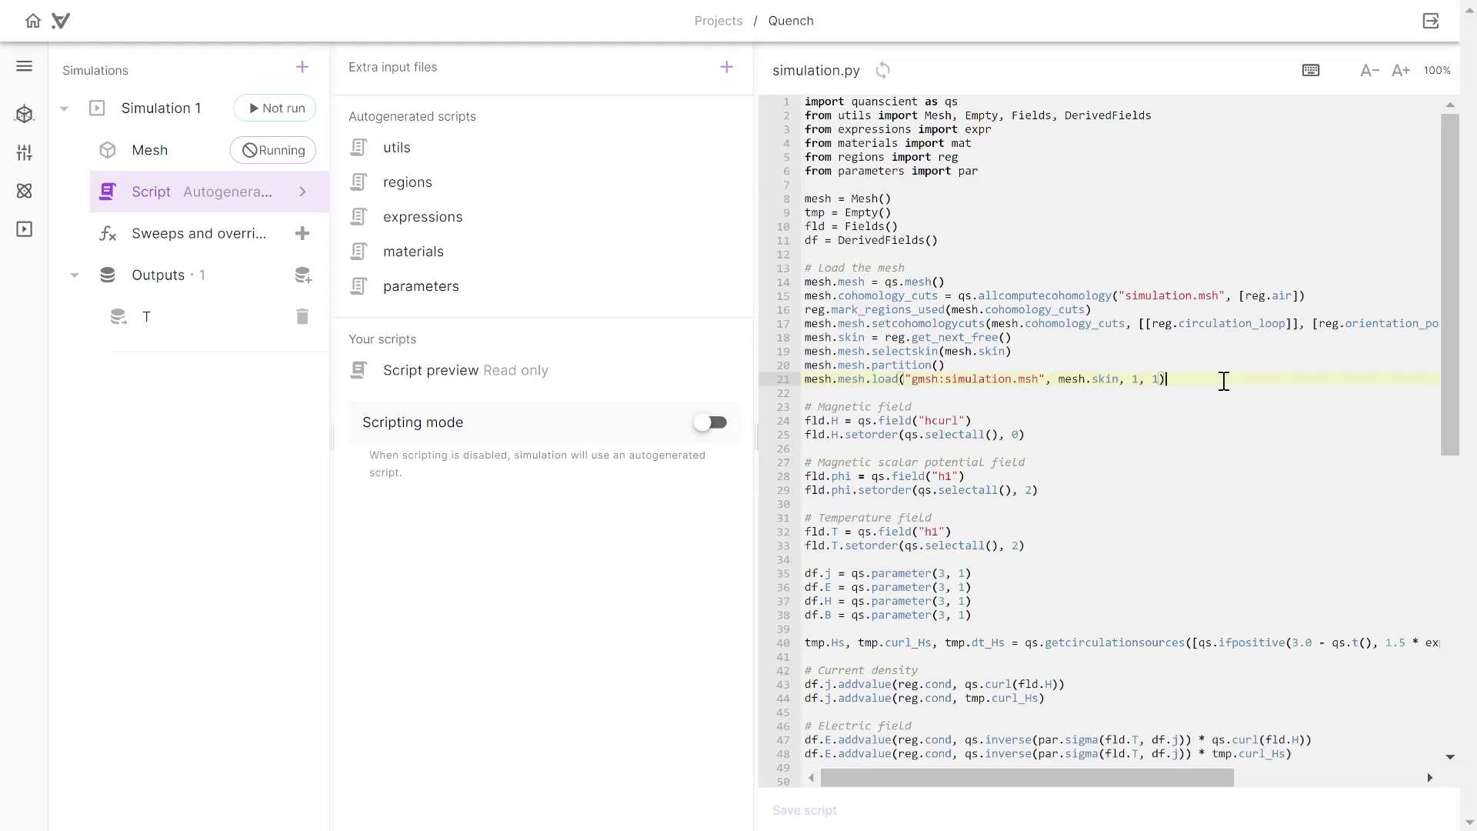
click(1047, 396)
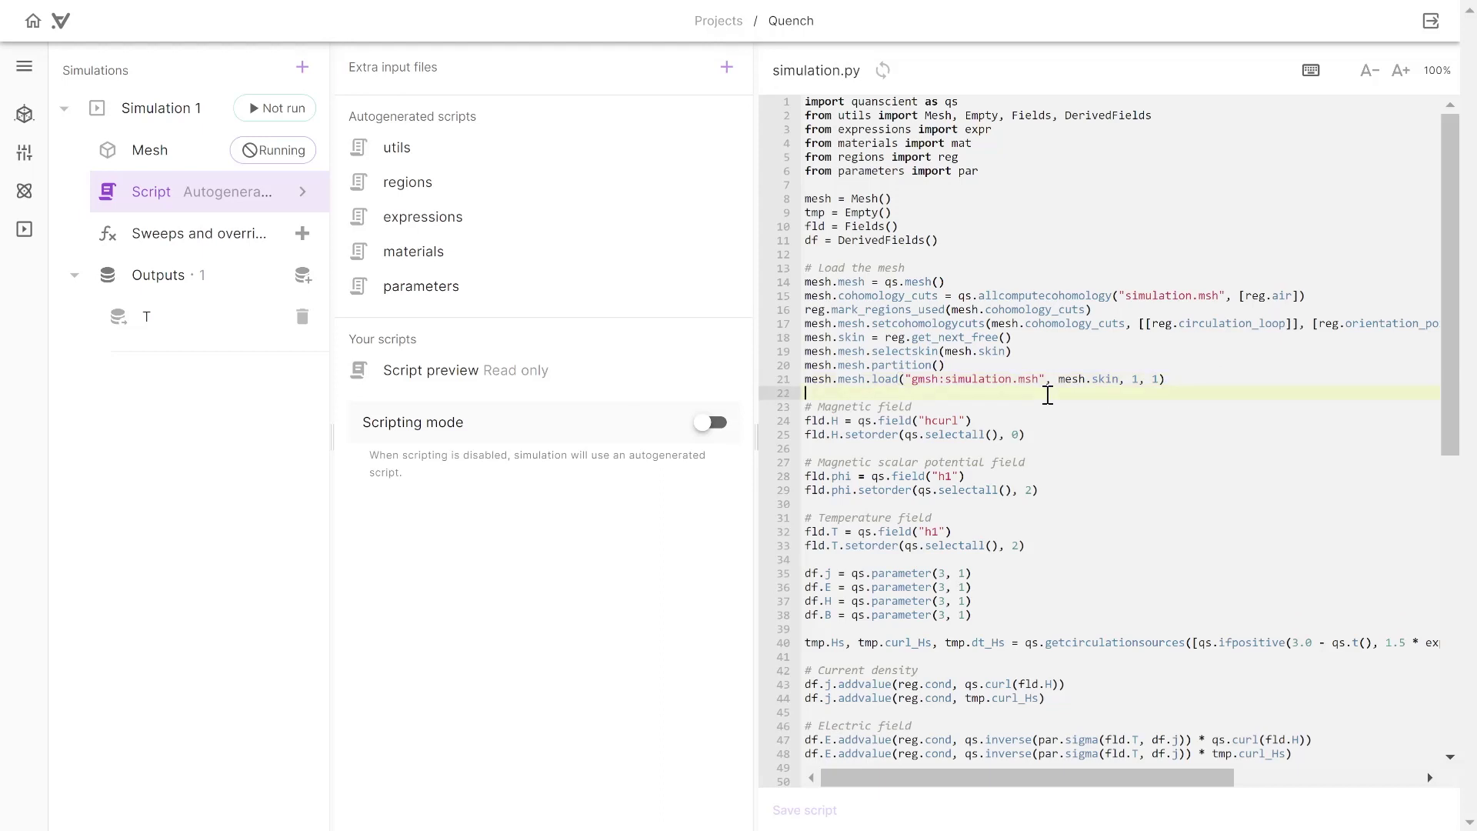
click(715, 424)
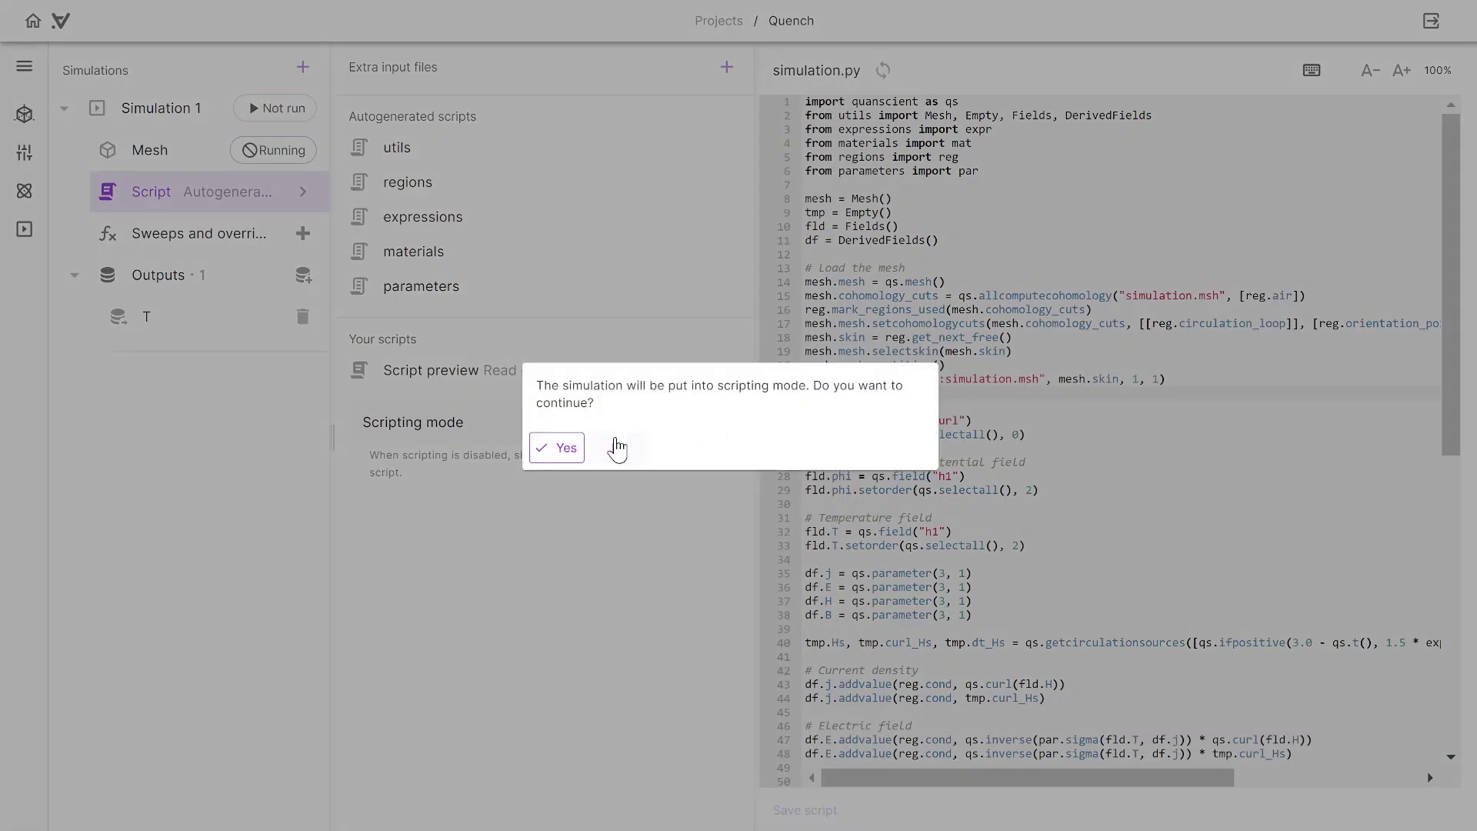
key(Return)
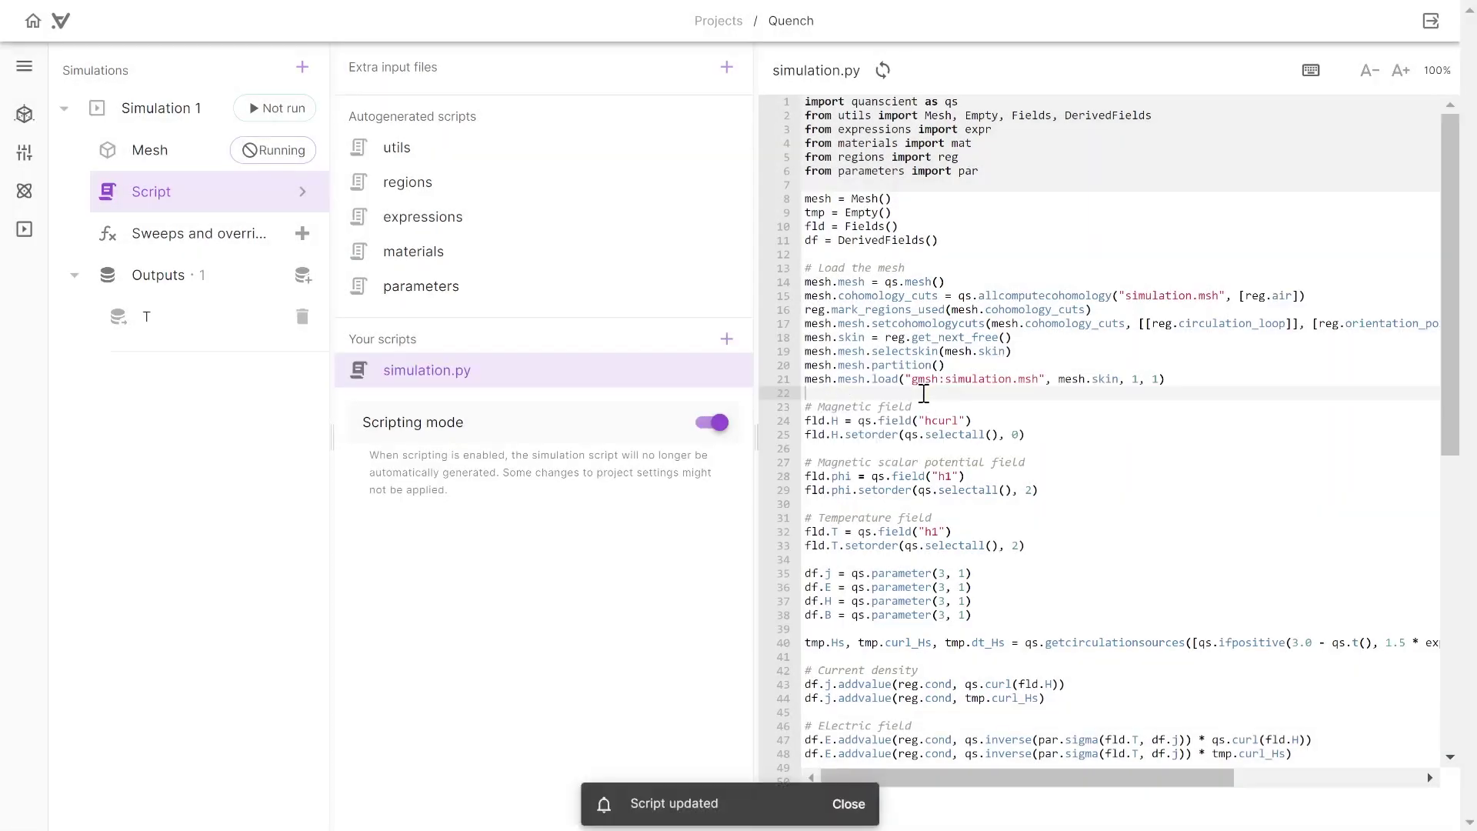
Insert the line mesh.mesh.scale(1,1,0.1) directly below the mesh load call in simulation.py.
key(Return)
click(918, 393)
text(mesh.)
text(mesh.sca)
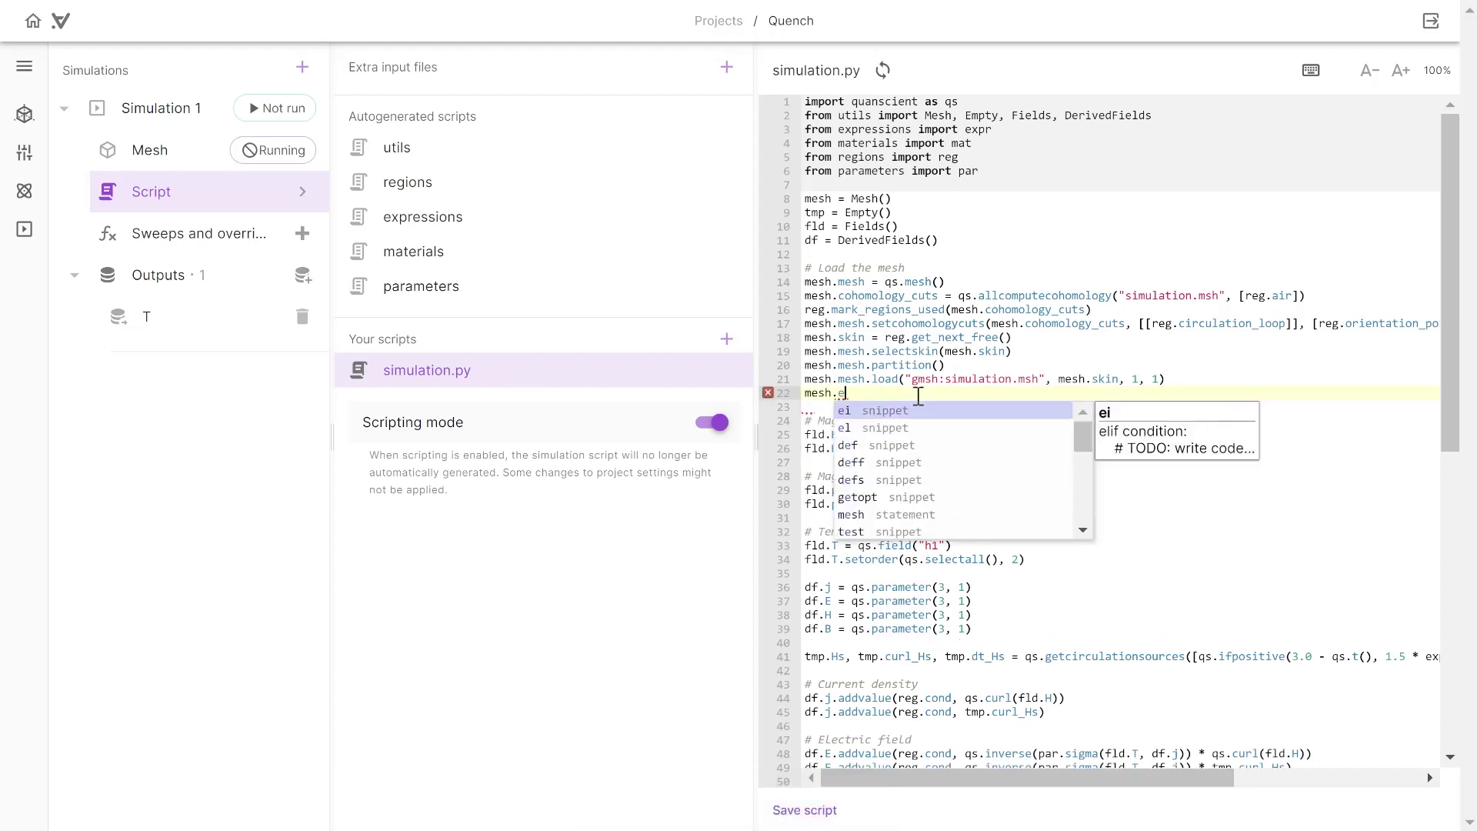
text(le(1,1)
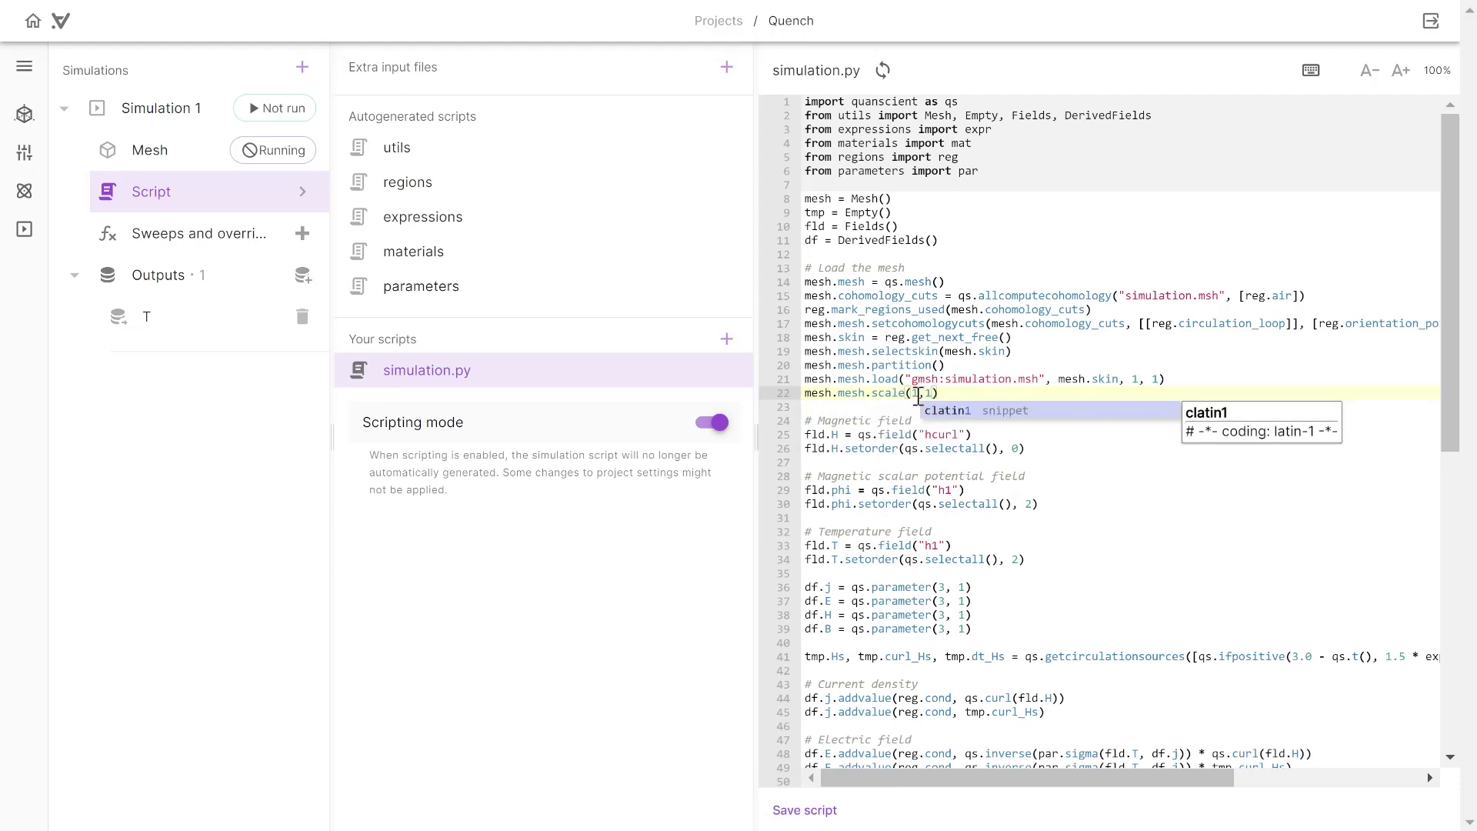
text(,0.1))
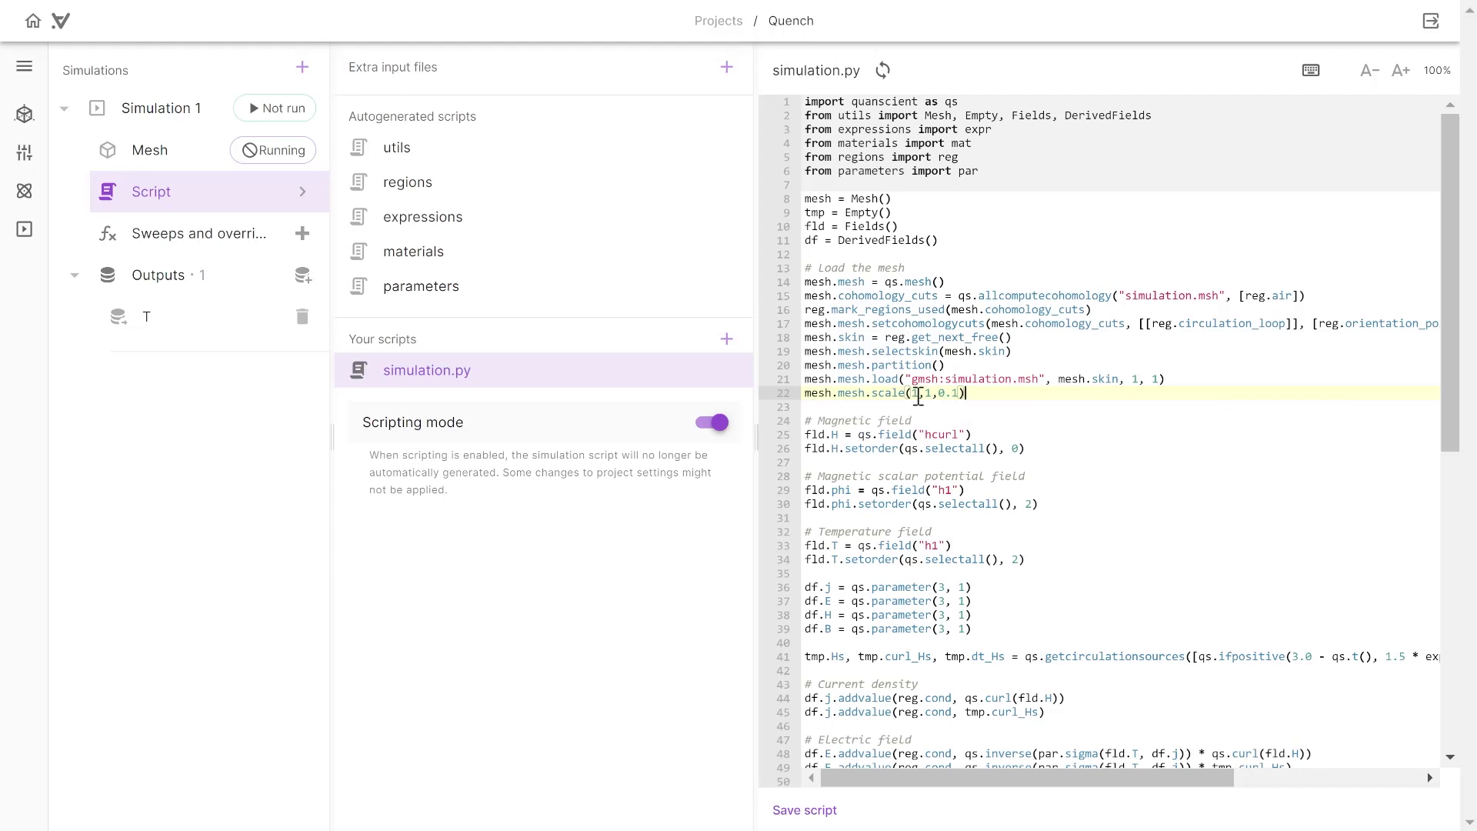
Change the setorder value of both fld.phi and fld.T to 1 in simulation.py.
click(1123, 511)
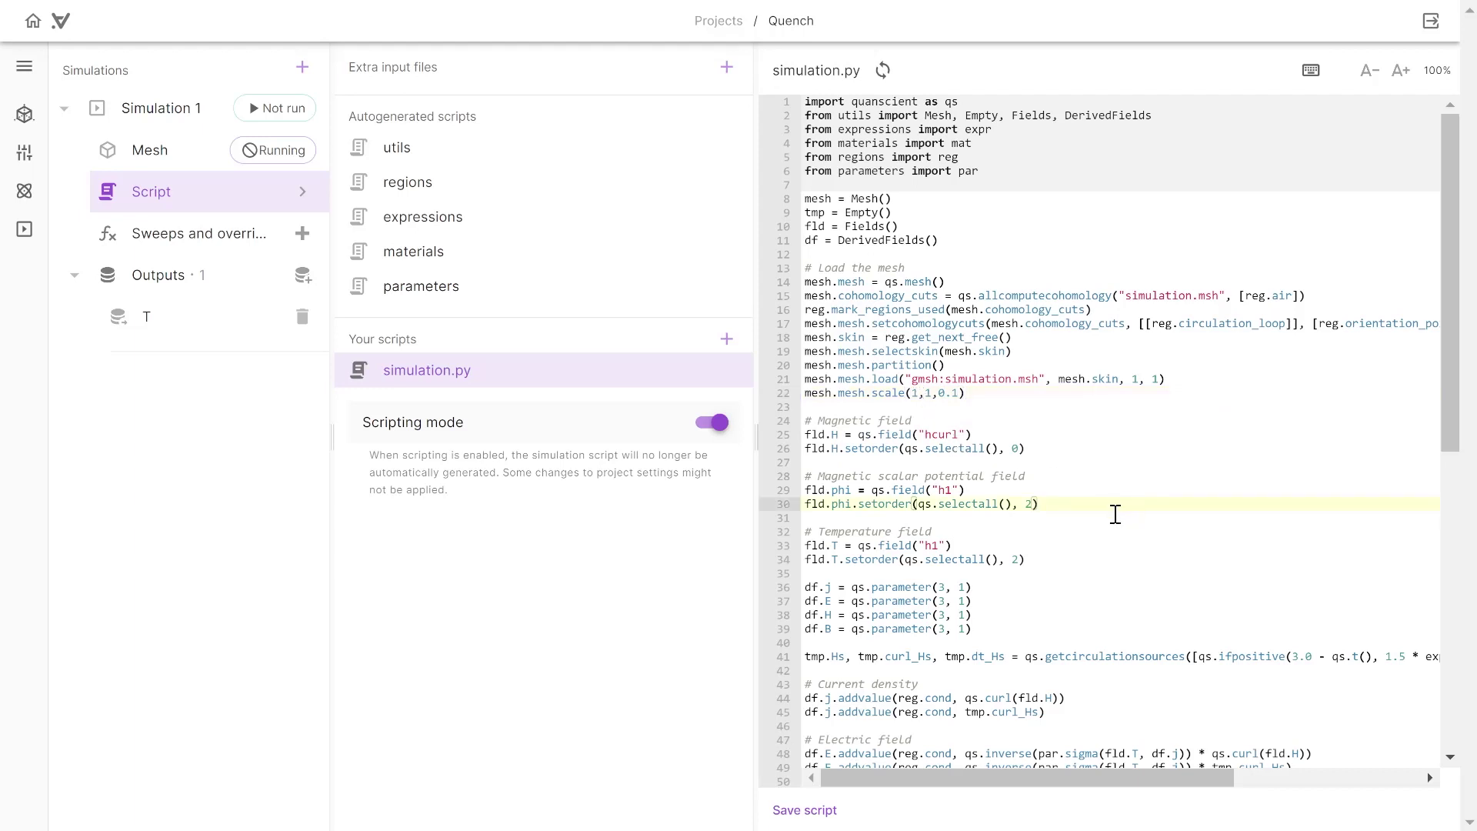
key(BackSpace)
key(BackSpace)
text(1))
click(1078, 559)
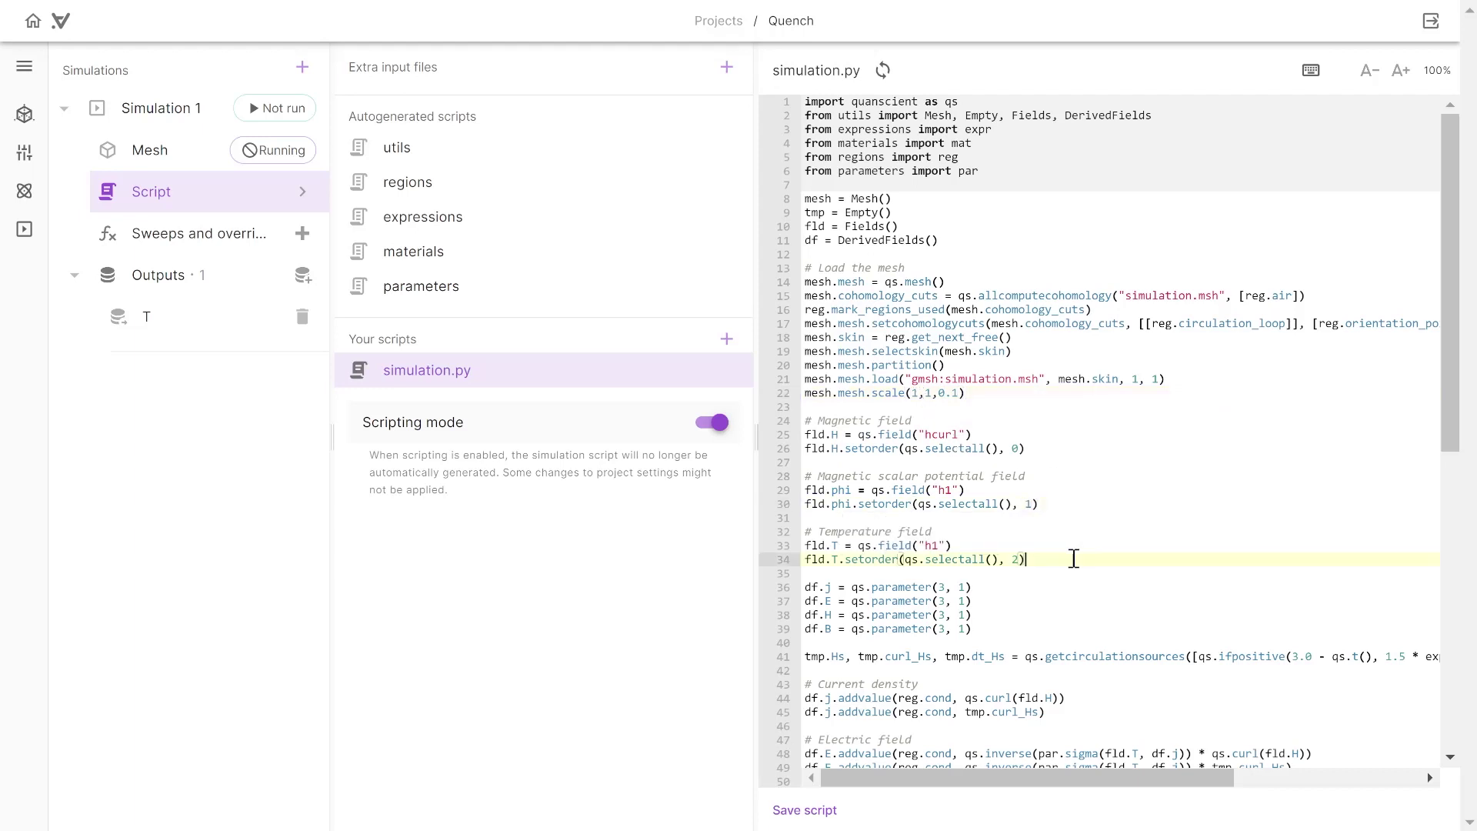
key(BackSpace)
key(BackSpace)
text(1))
click(1061, 517)
Insert the line fld.T.setvalue(qs.selectall(),77.0) directly below the temperature field's setorder call.
scroll(1065, 523, down, 5)
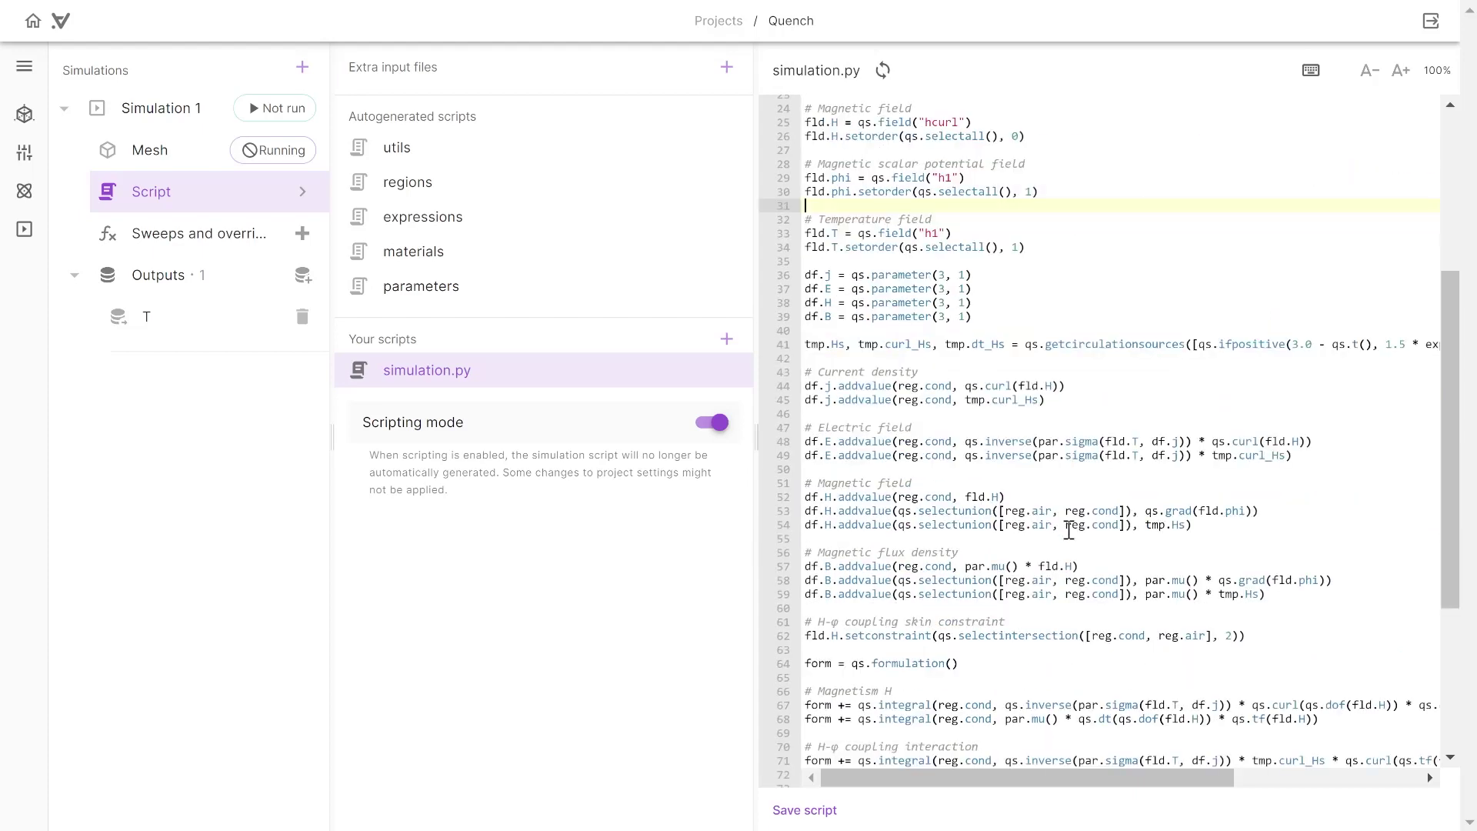
scroll(1069, 531, down, 3)
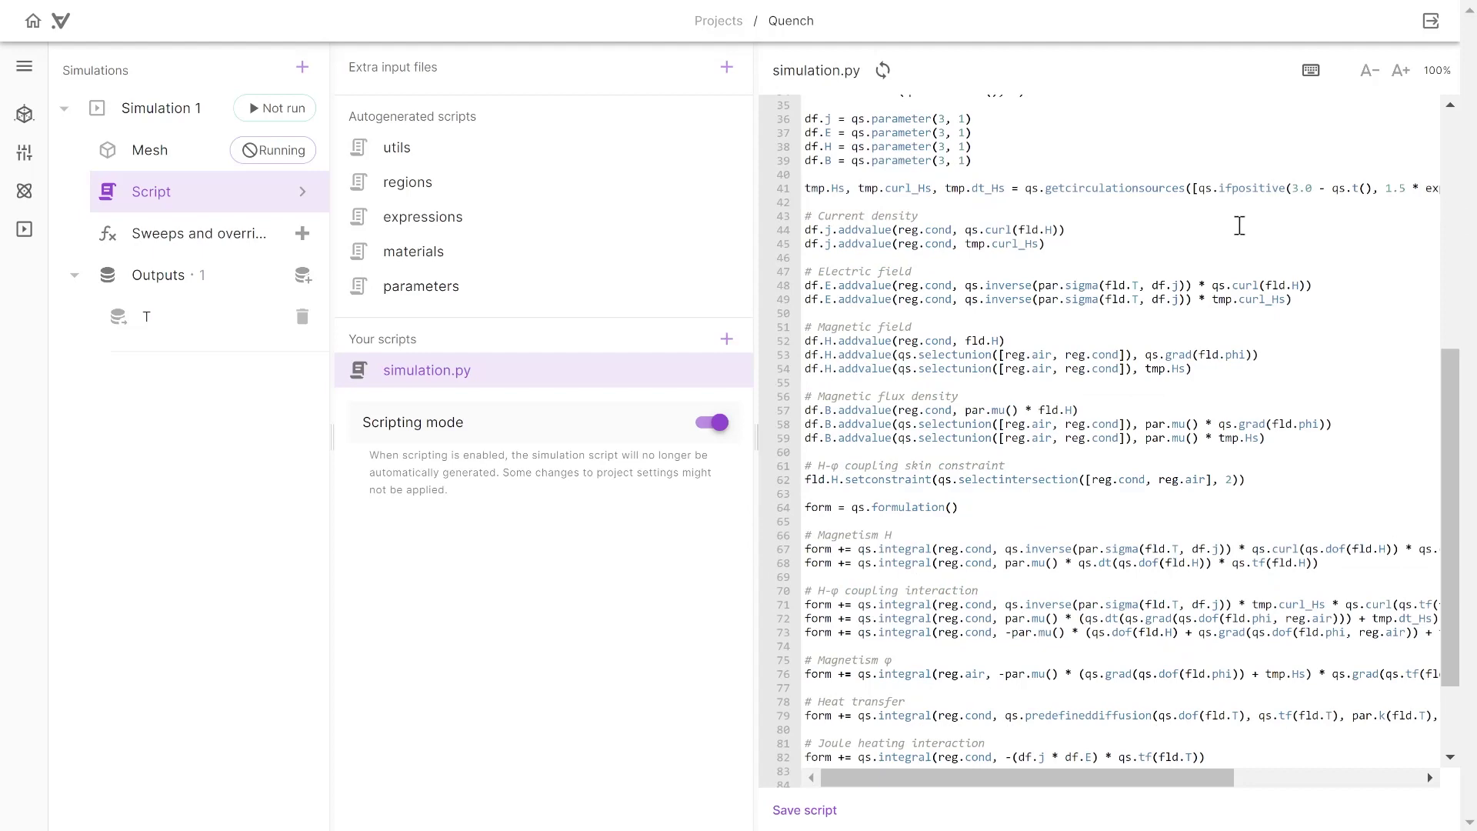
scroll(1087, 346, up, 3)
click(1035, 246)
key(Return)
text(fld.T.)
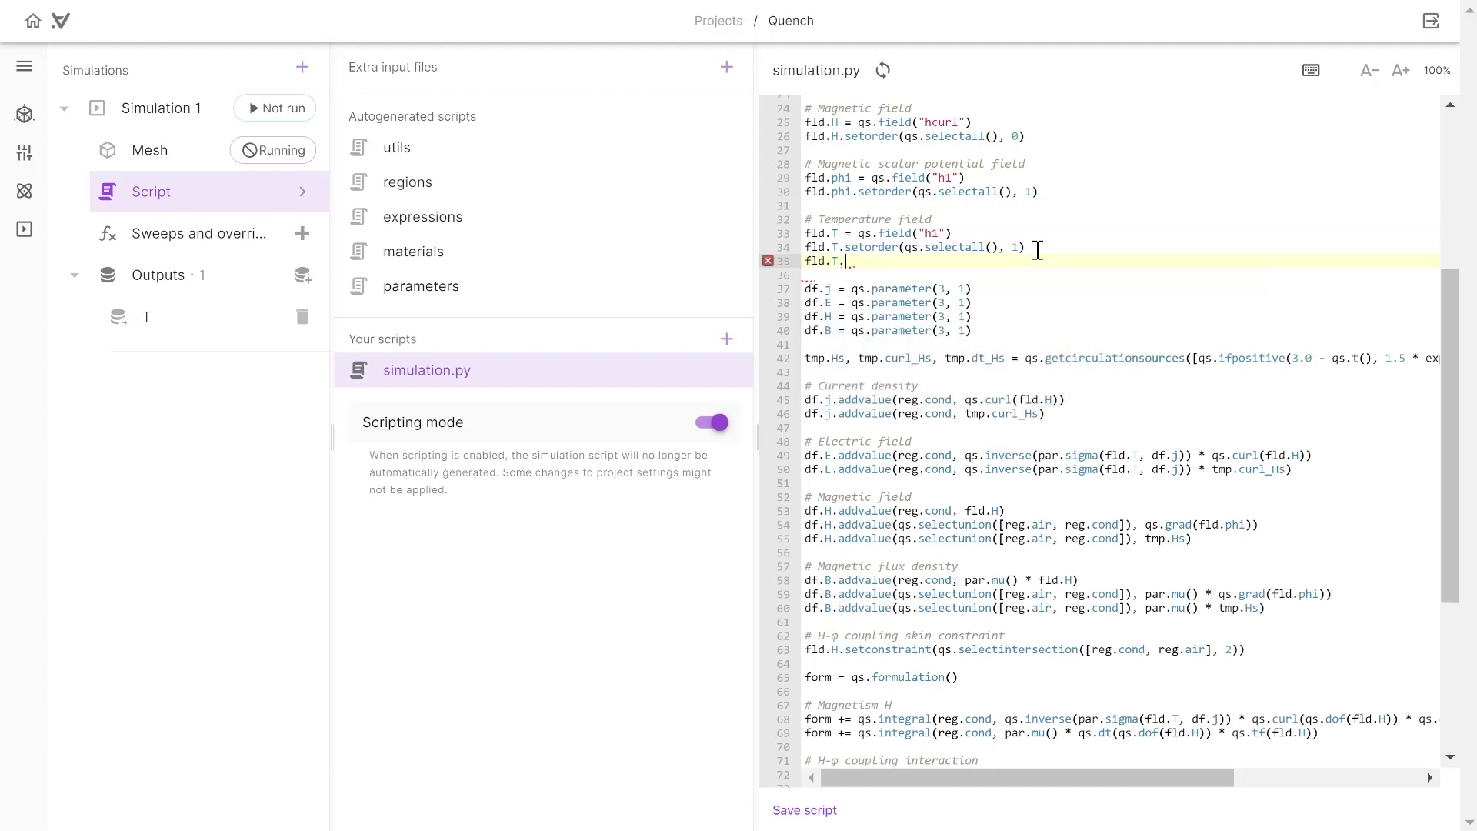
text(setvalue(qs.s)
text(electa)
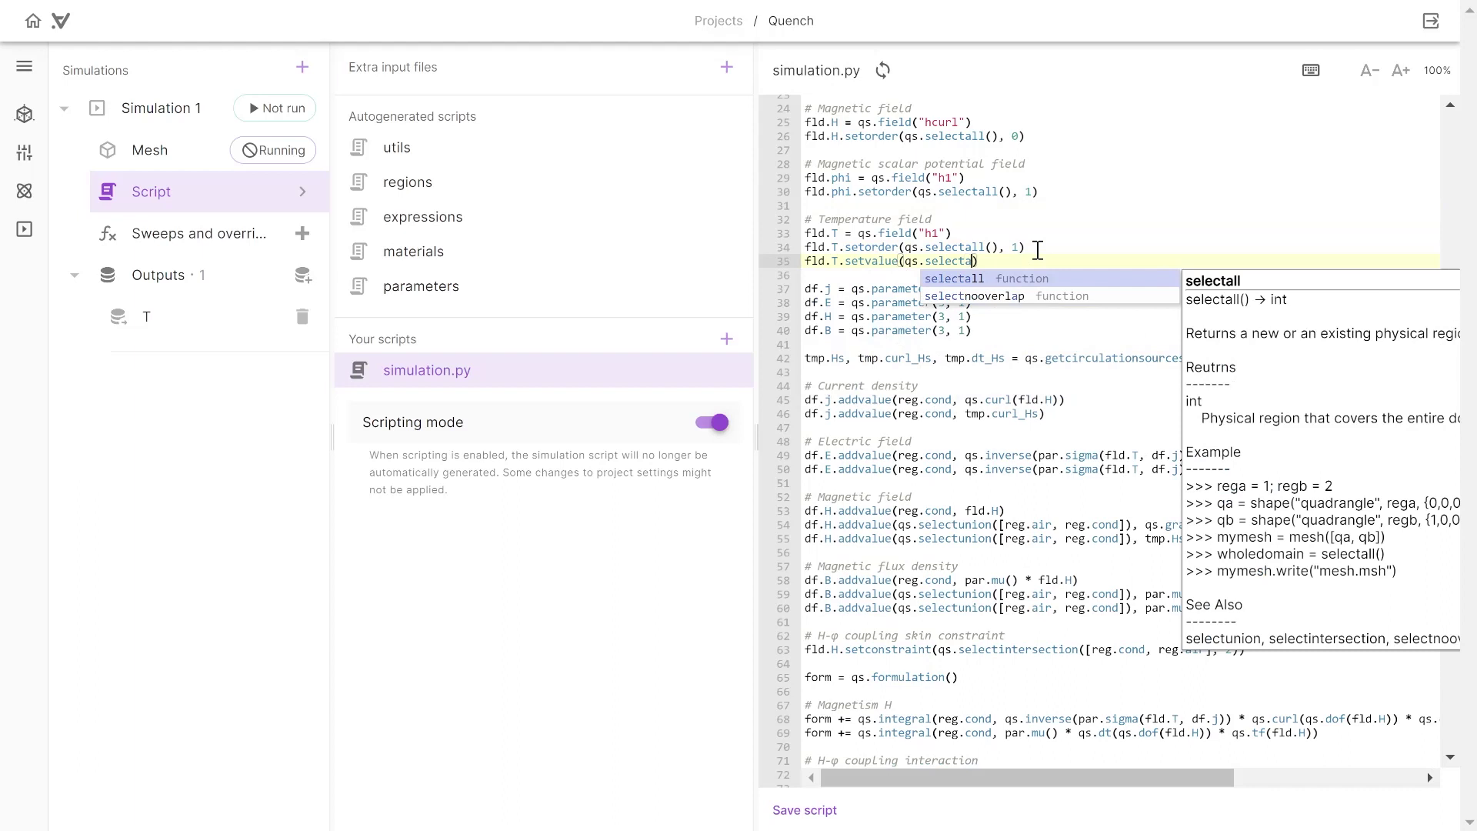
key(Return)
text((),77.0)
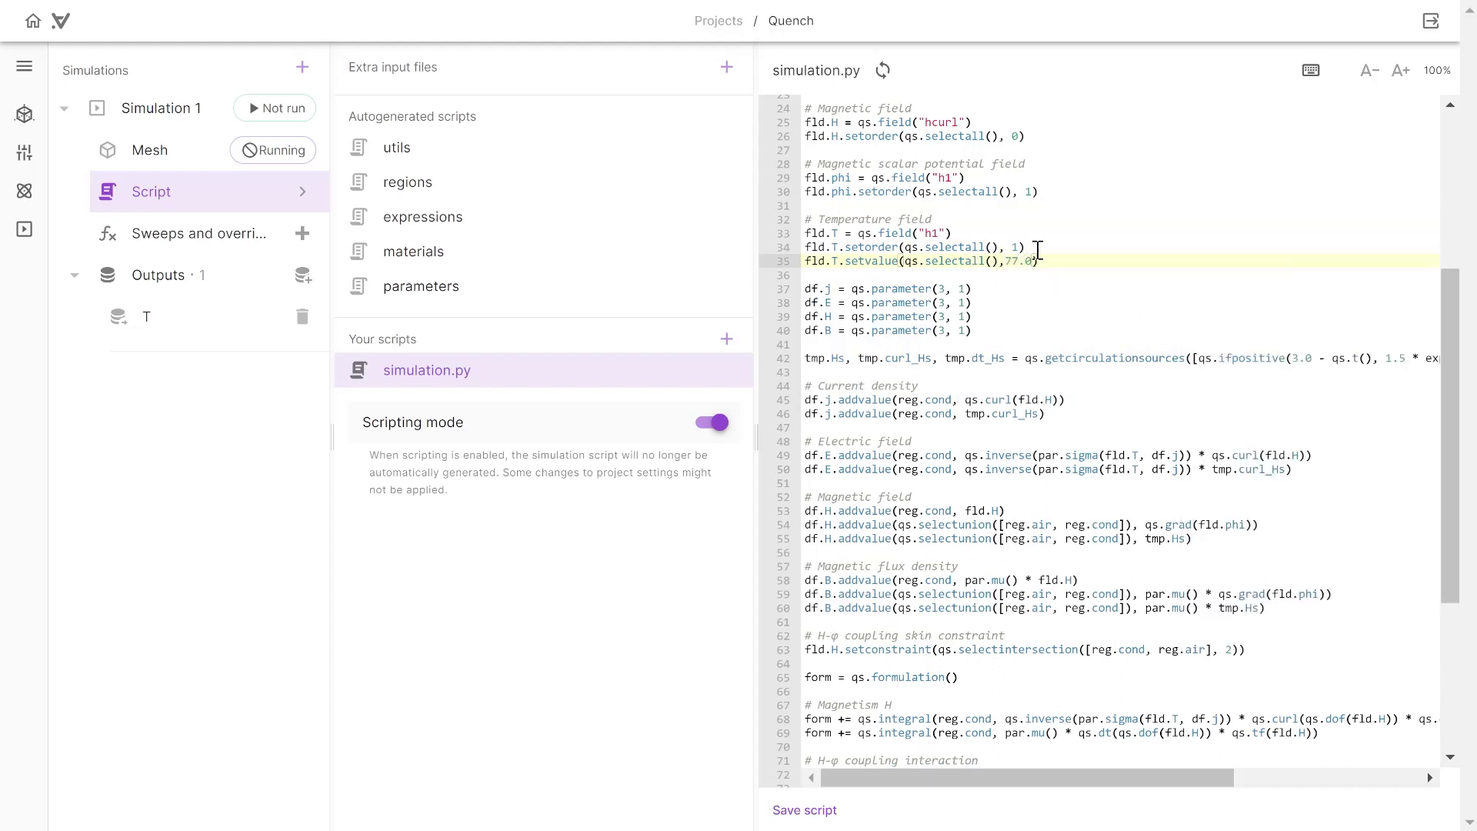
click(1027, 303)
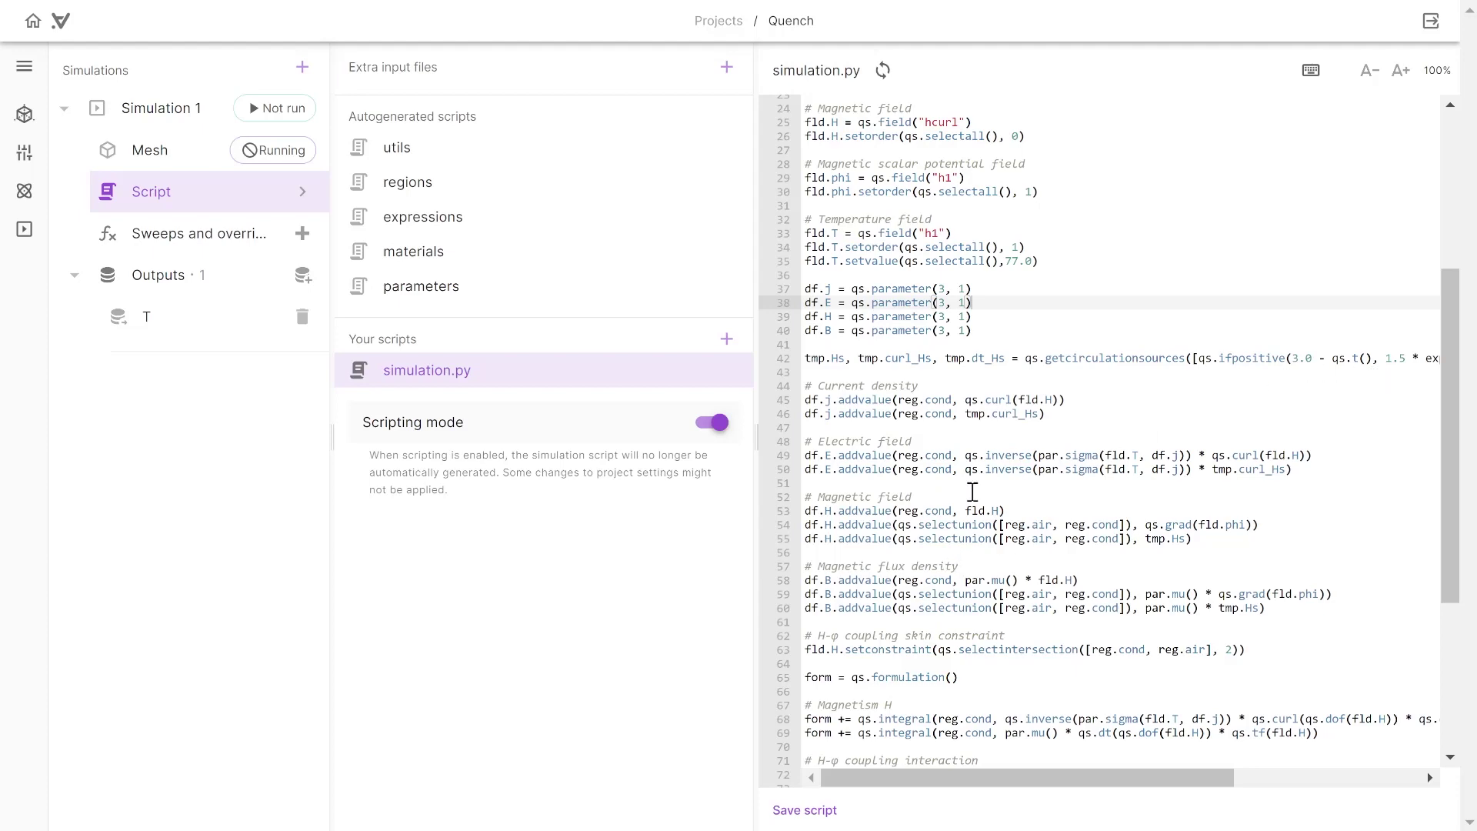
Paste the #Linearizations block defining rho, dedj and dofe below form = qs.formulation().
scroll(973, 489, down, 2)
click(981, 524)
key(ctrl+v)
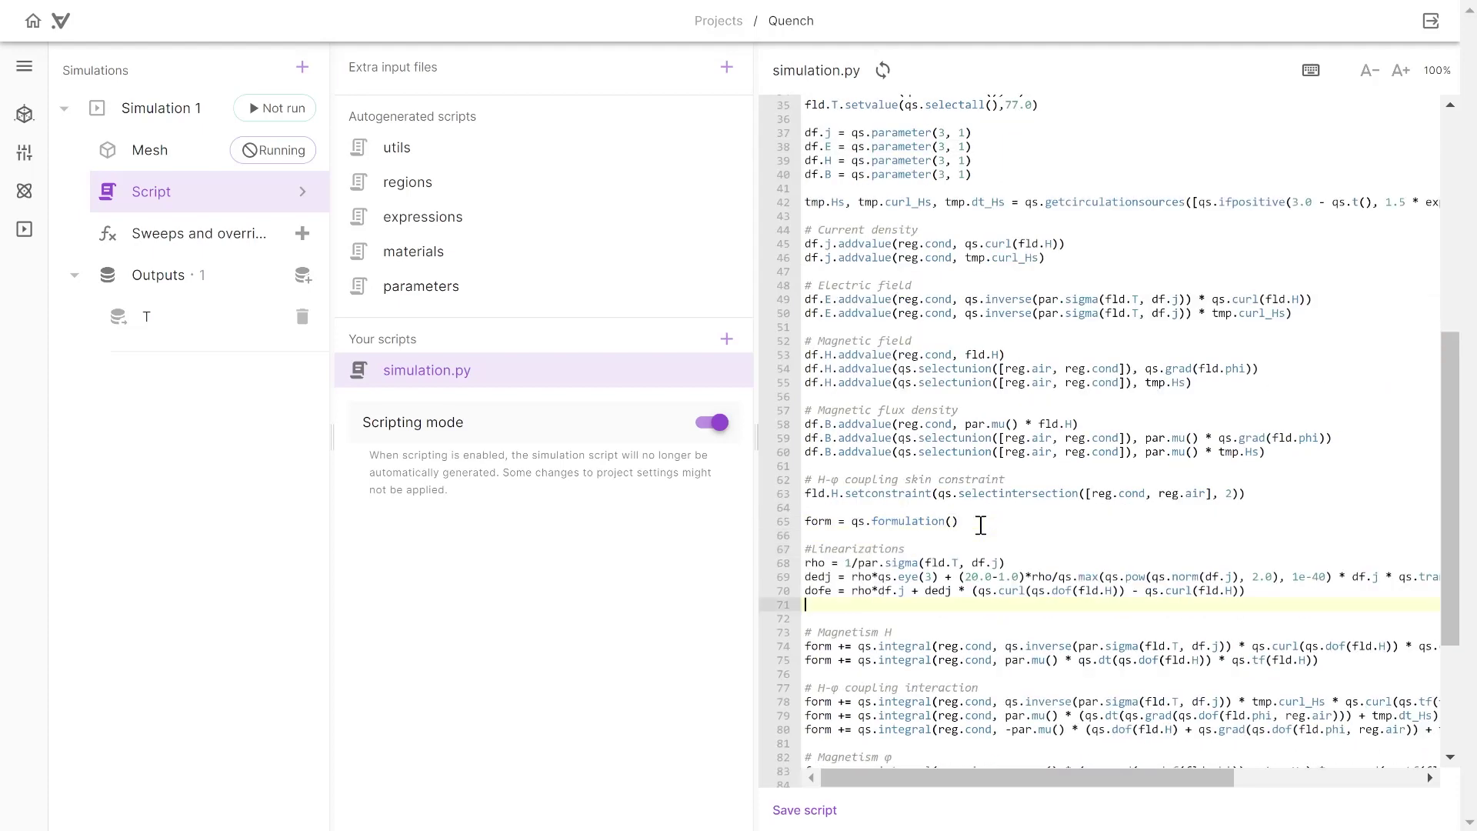
Paste the separate form integrals for reg.rebco (using dofe), reg.copper and reg.substrate directly below the # Magnetism H comment.
scroll(981, 524, down, 2)
click(928, 504)
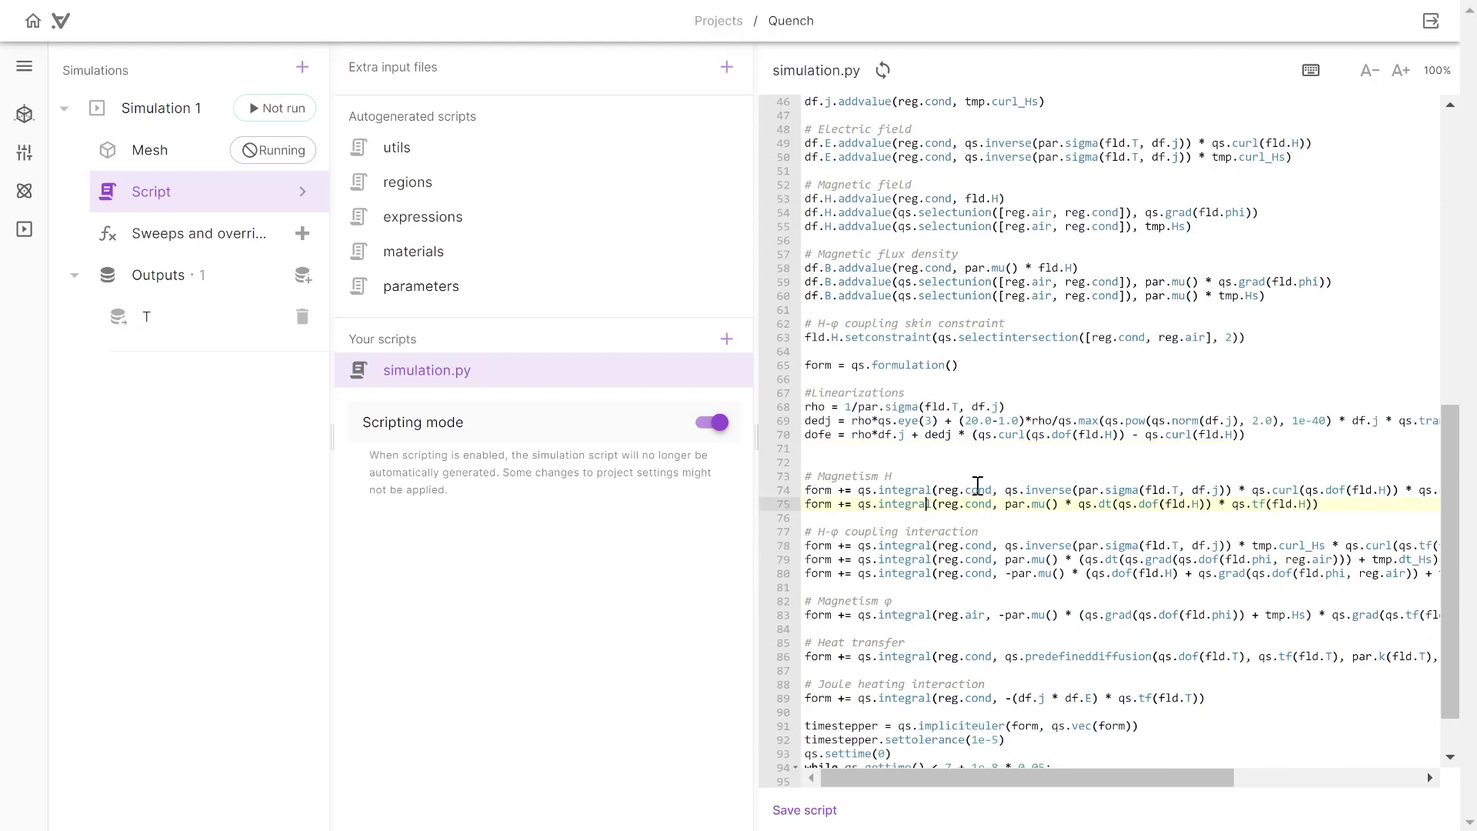
click(1064, 463)
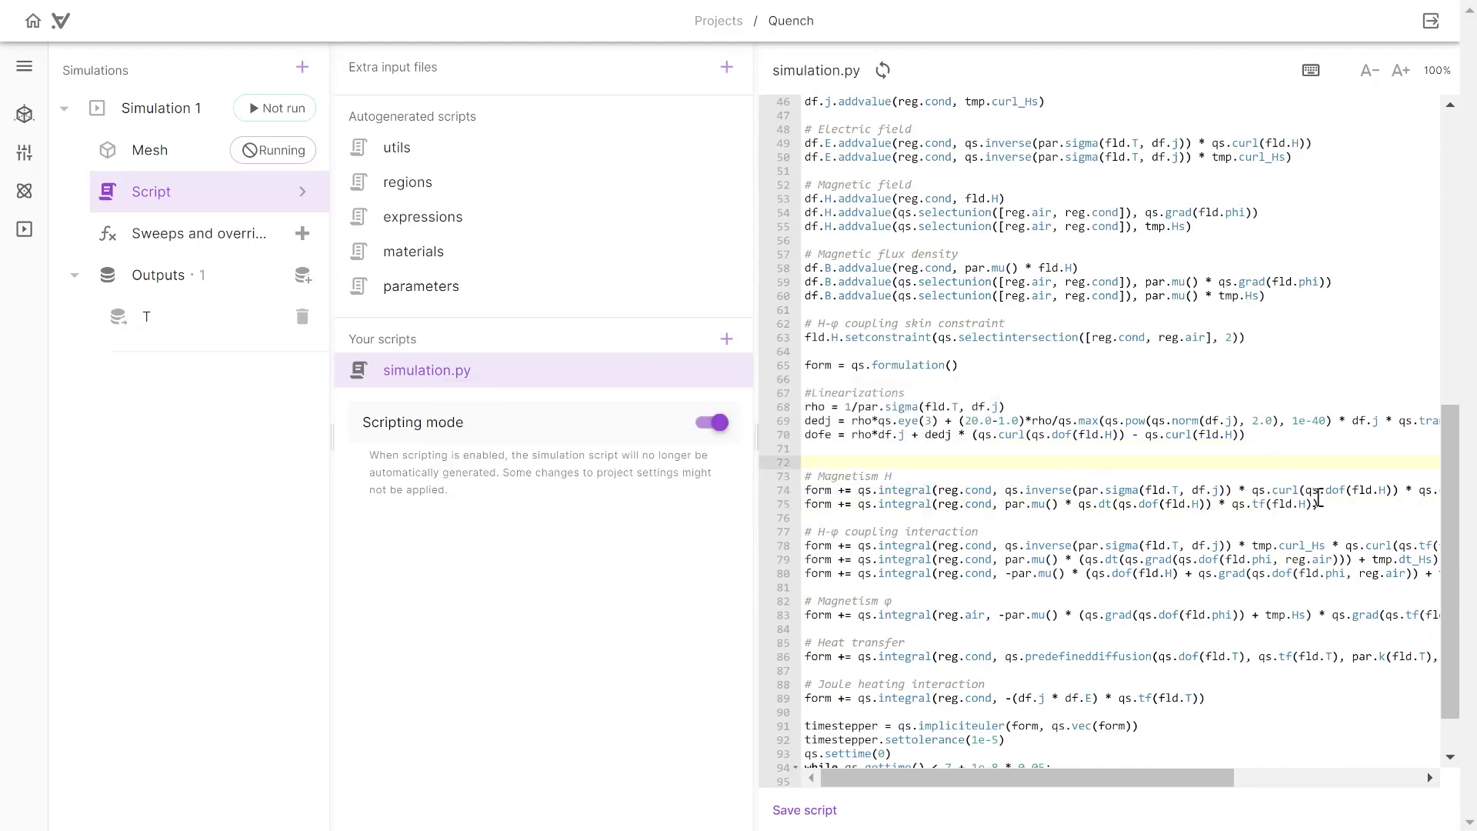
click(934, 477)
key(Return)
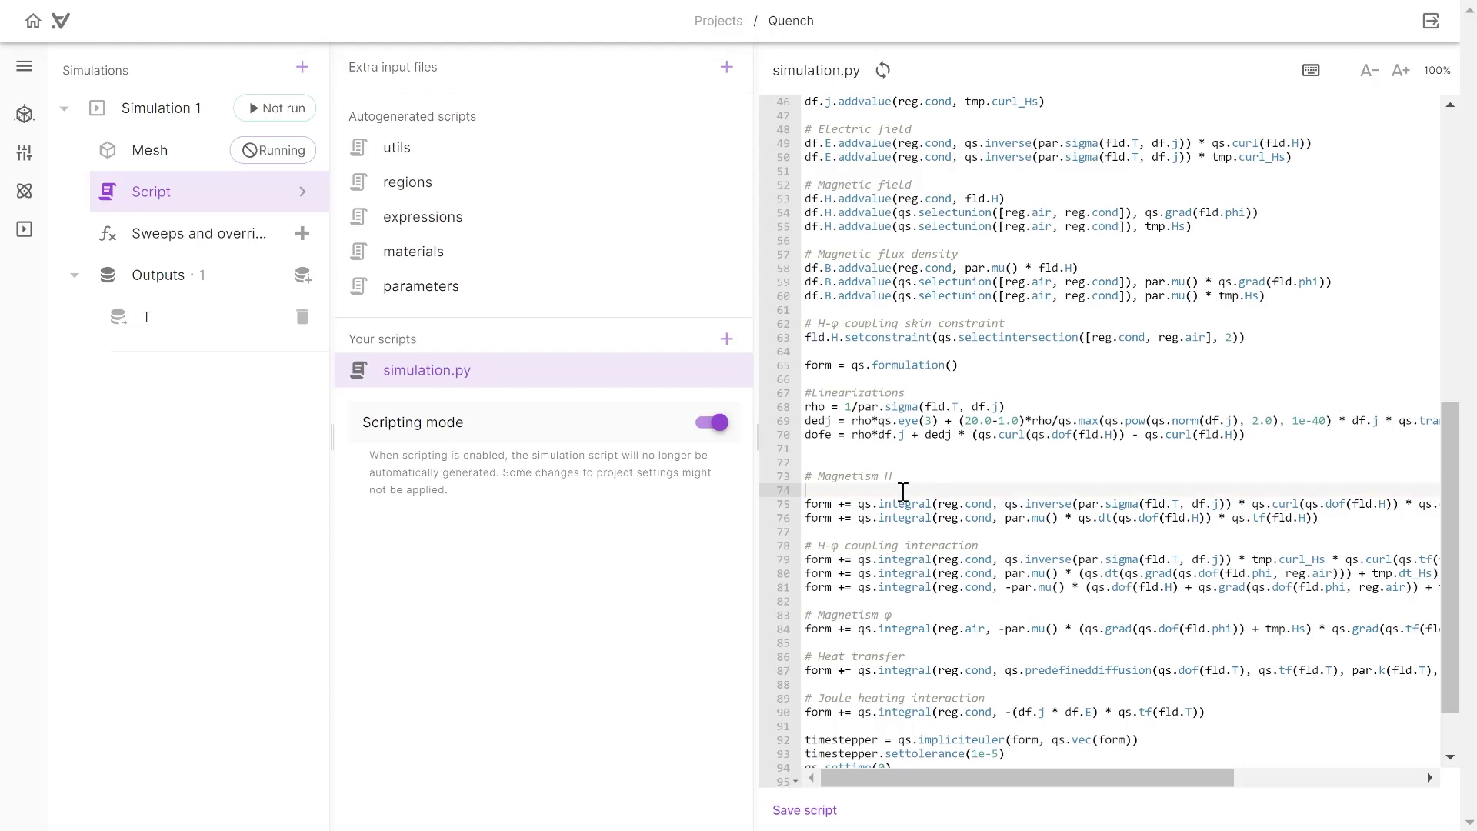
key(ctrl+v)
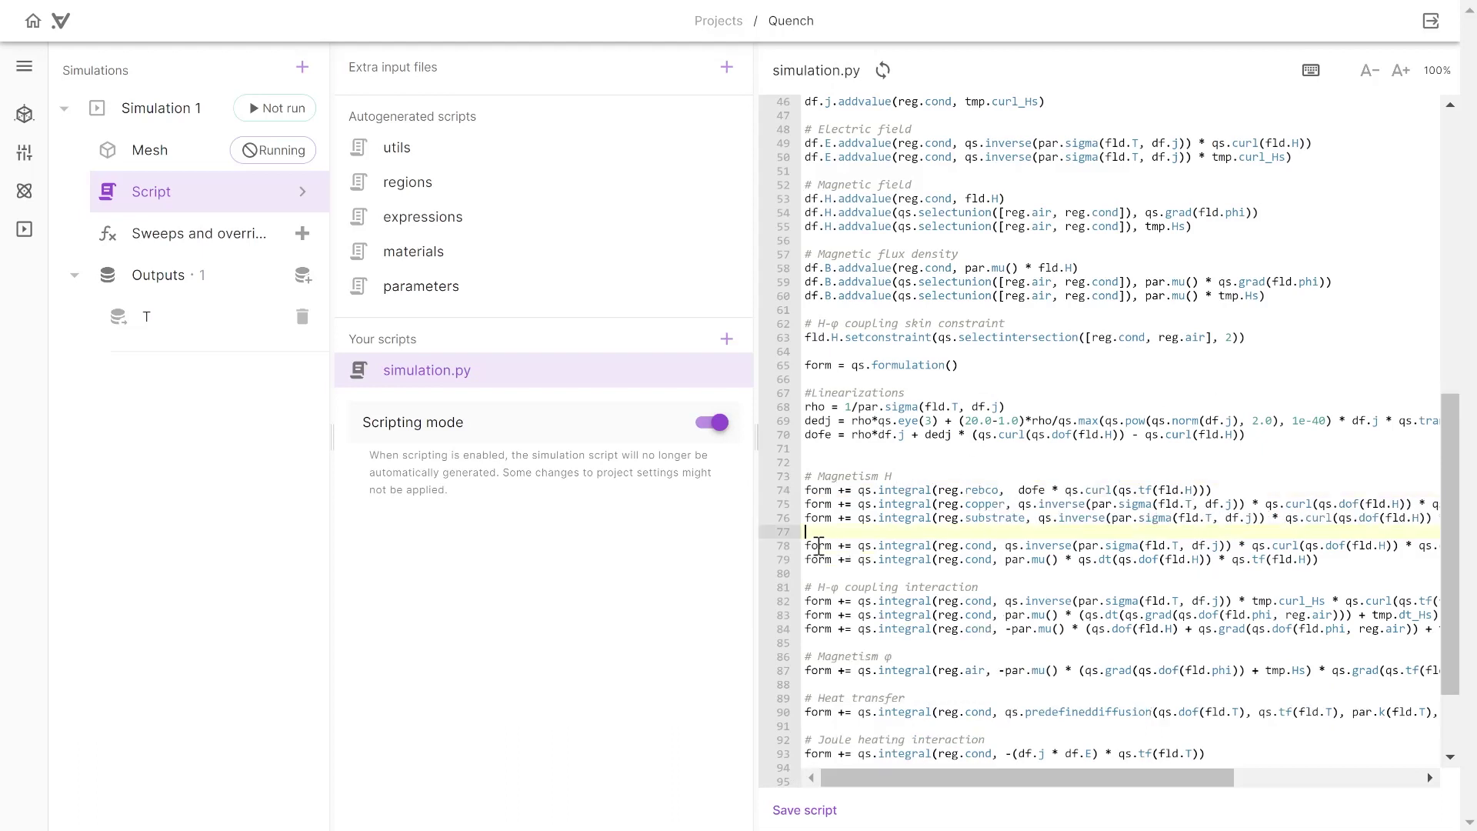
Comment out the original reg.cond integral with the inverse par.sigma term in the Magnetism H section.
click(856, 545)
key(Home)
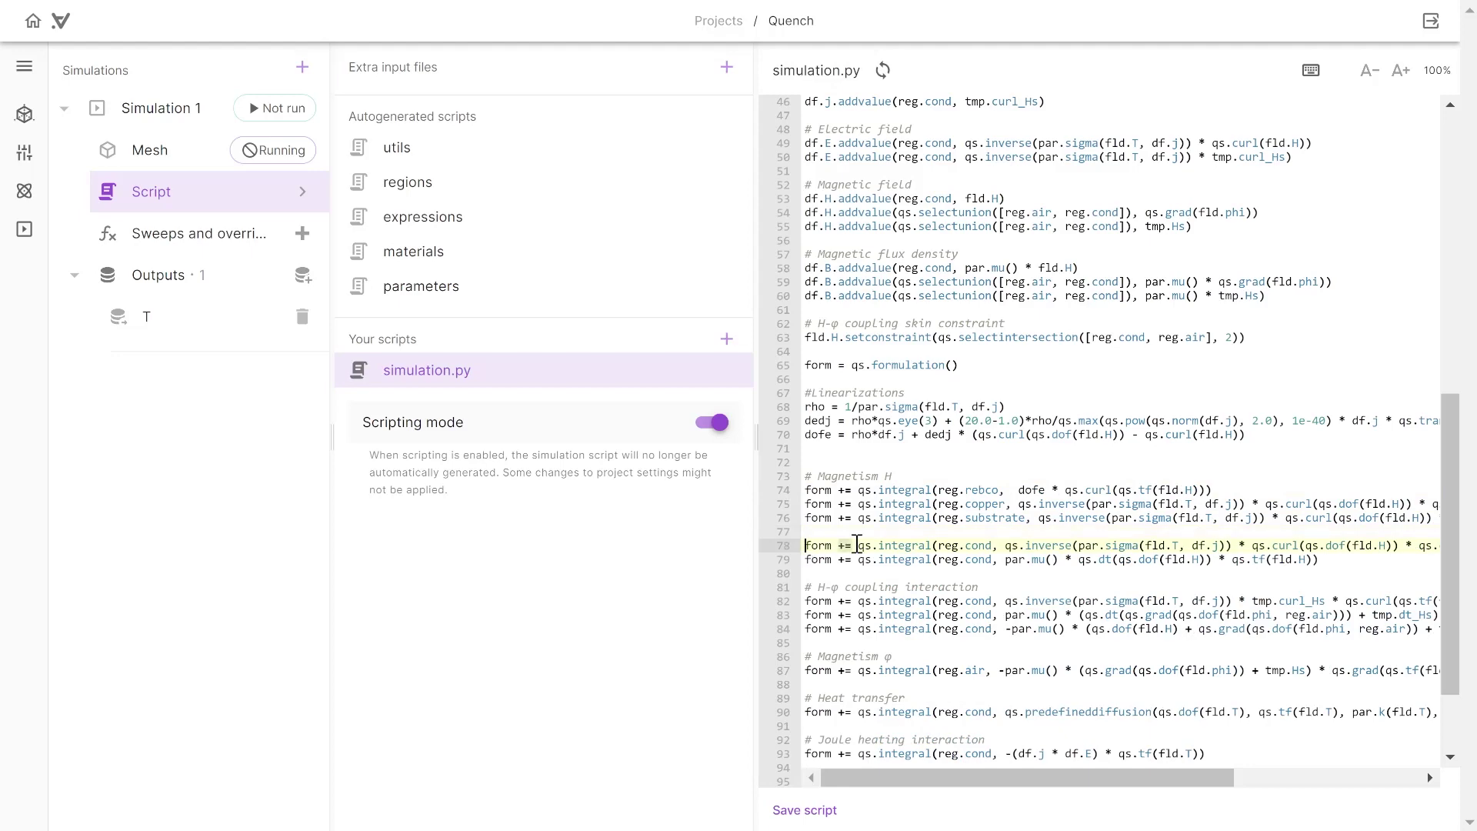
text(#)
click(896, 531)
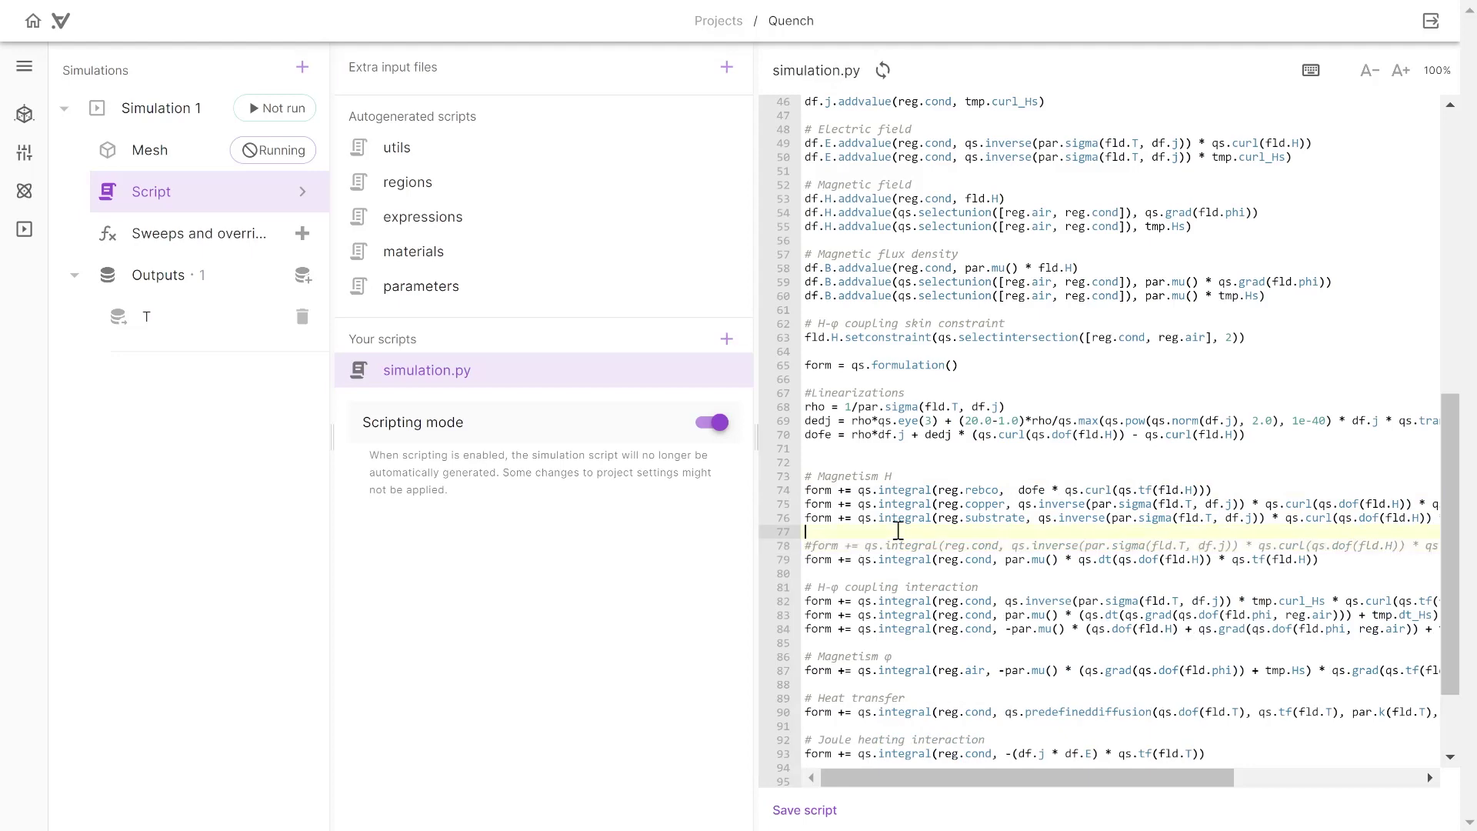
Replace reg.rebco with reg.tempsurf in the T field output call and save the script.
scroll(929, 591, down, 3)
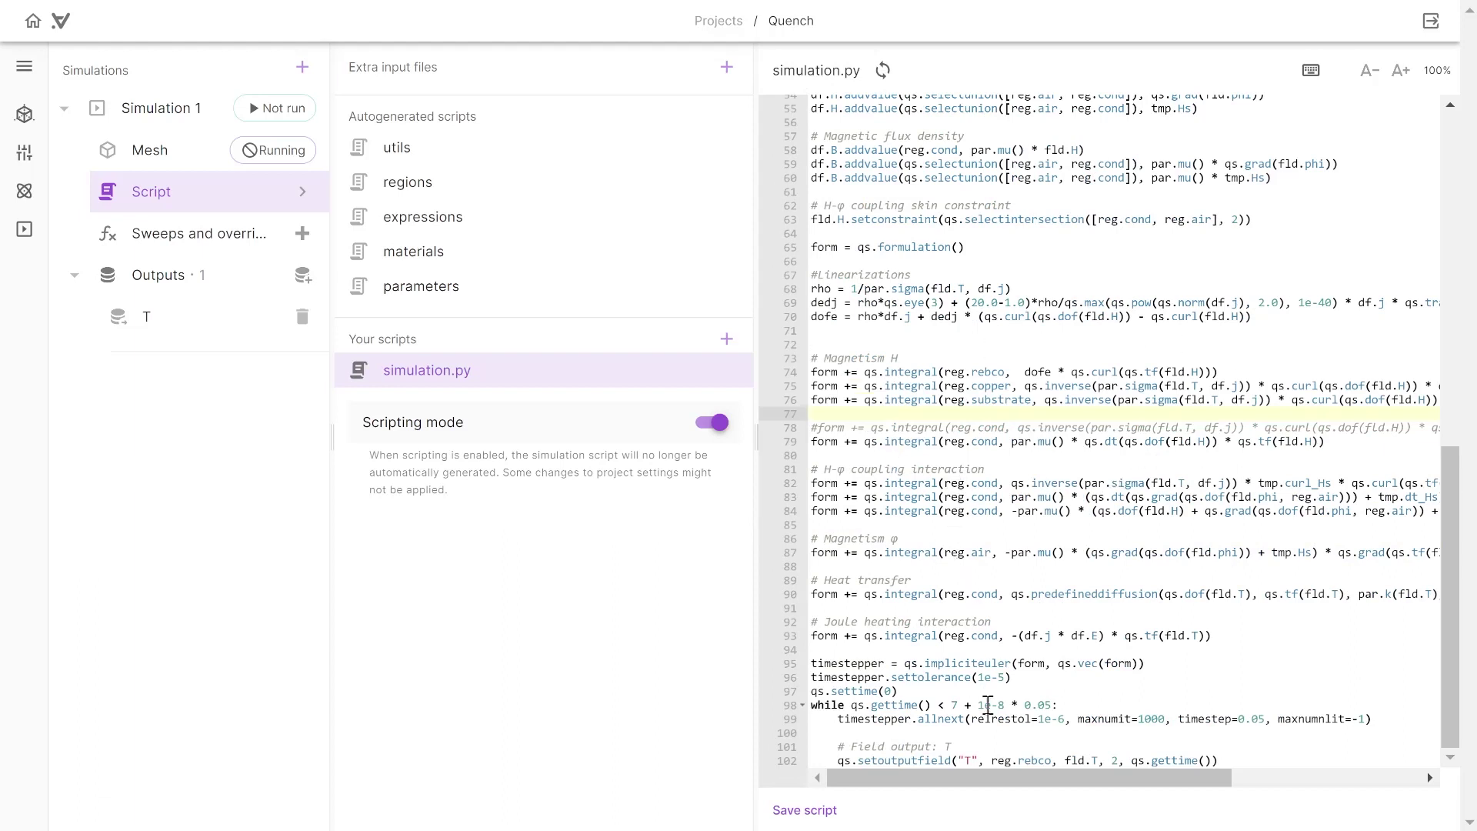
click(1012, 761)
mouse_move(1039, 761)
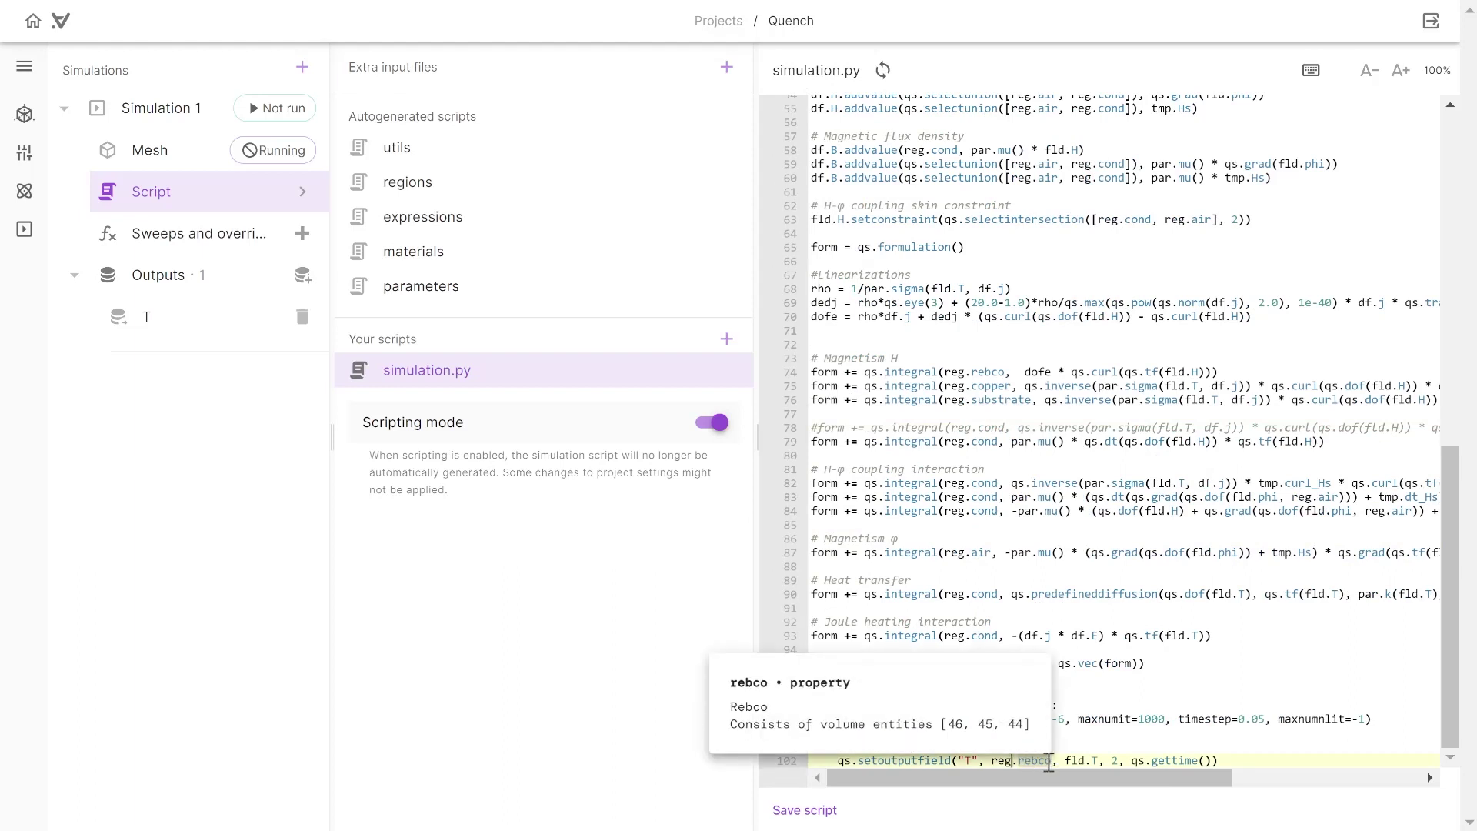
click(1051, 761)
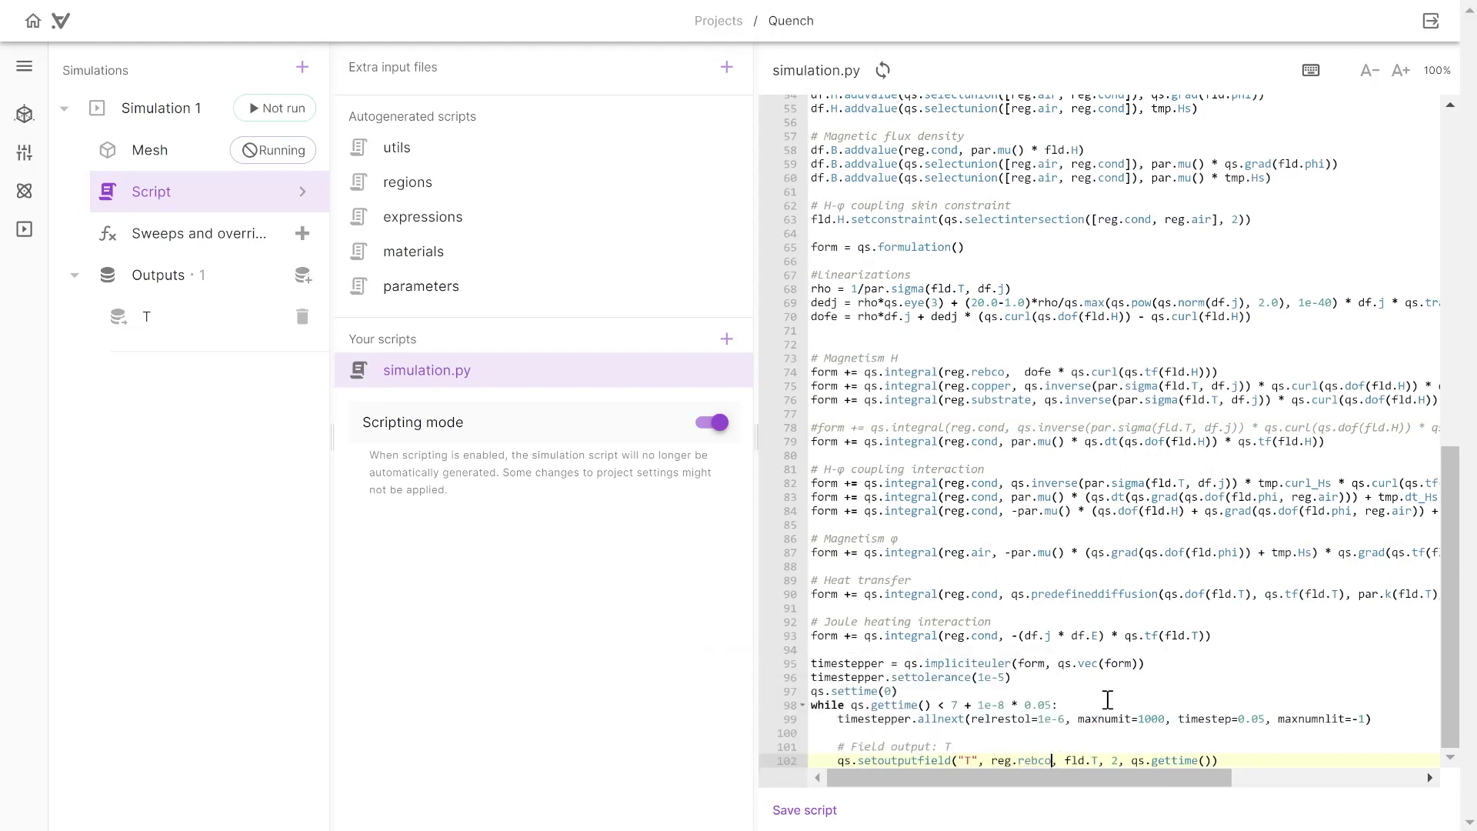
mouse_move(1104, 717)
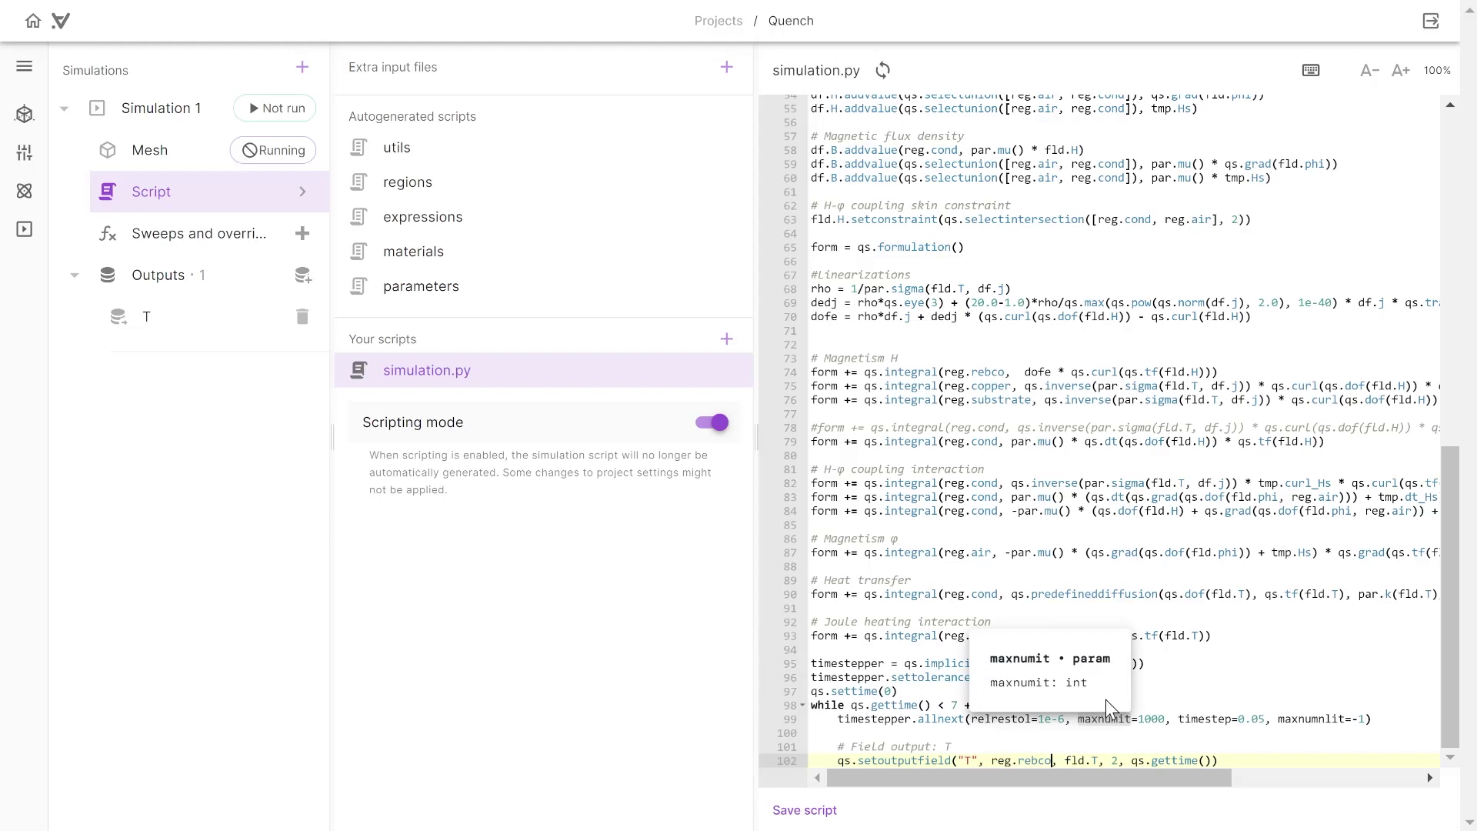
key(BackSpace)
key(BackSpace)
key(BackSpace)
key(BackSpace)
key(BackSpace)
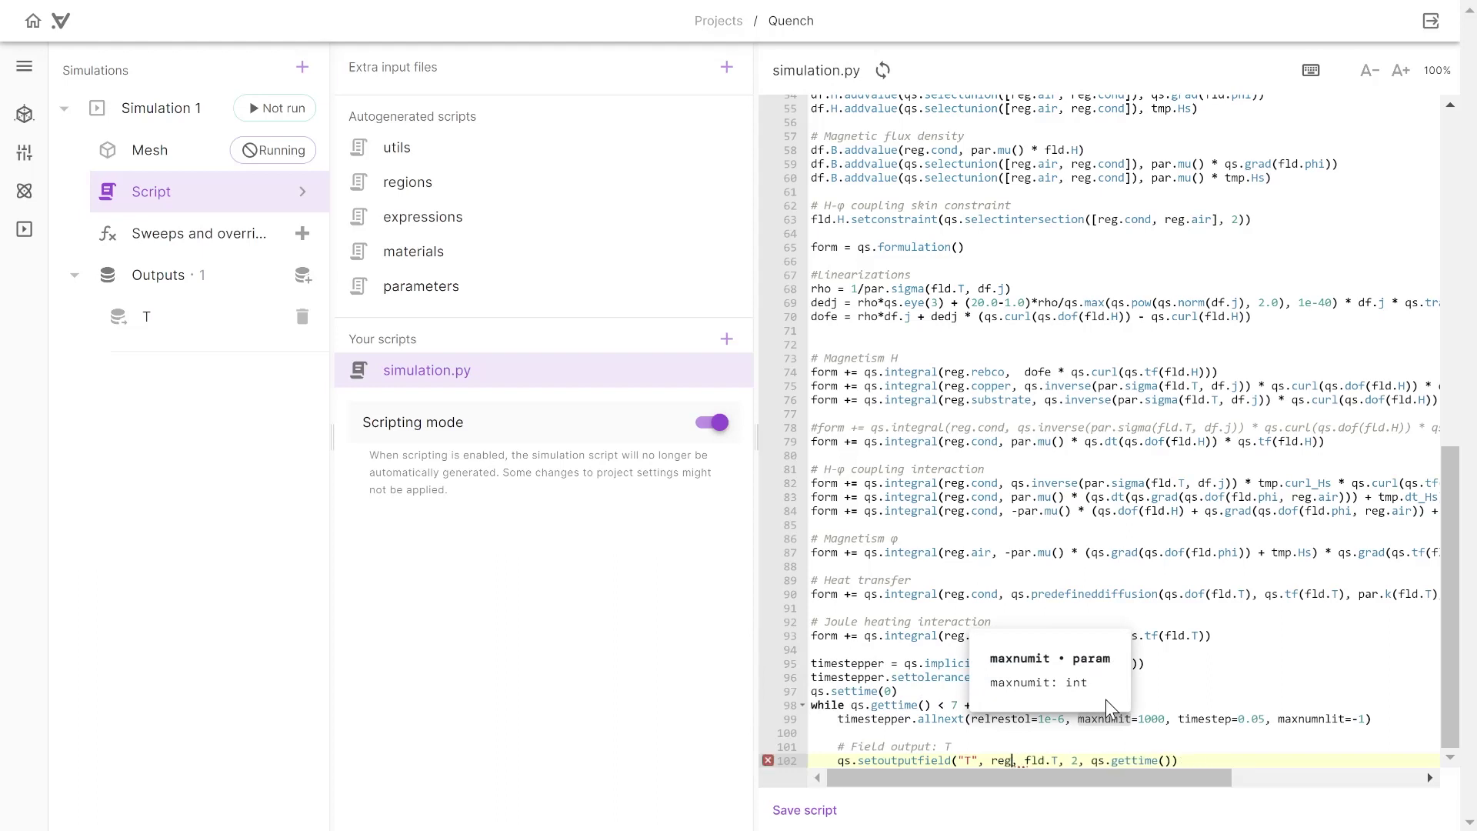
text(tem)
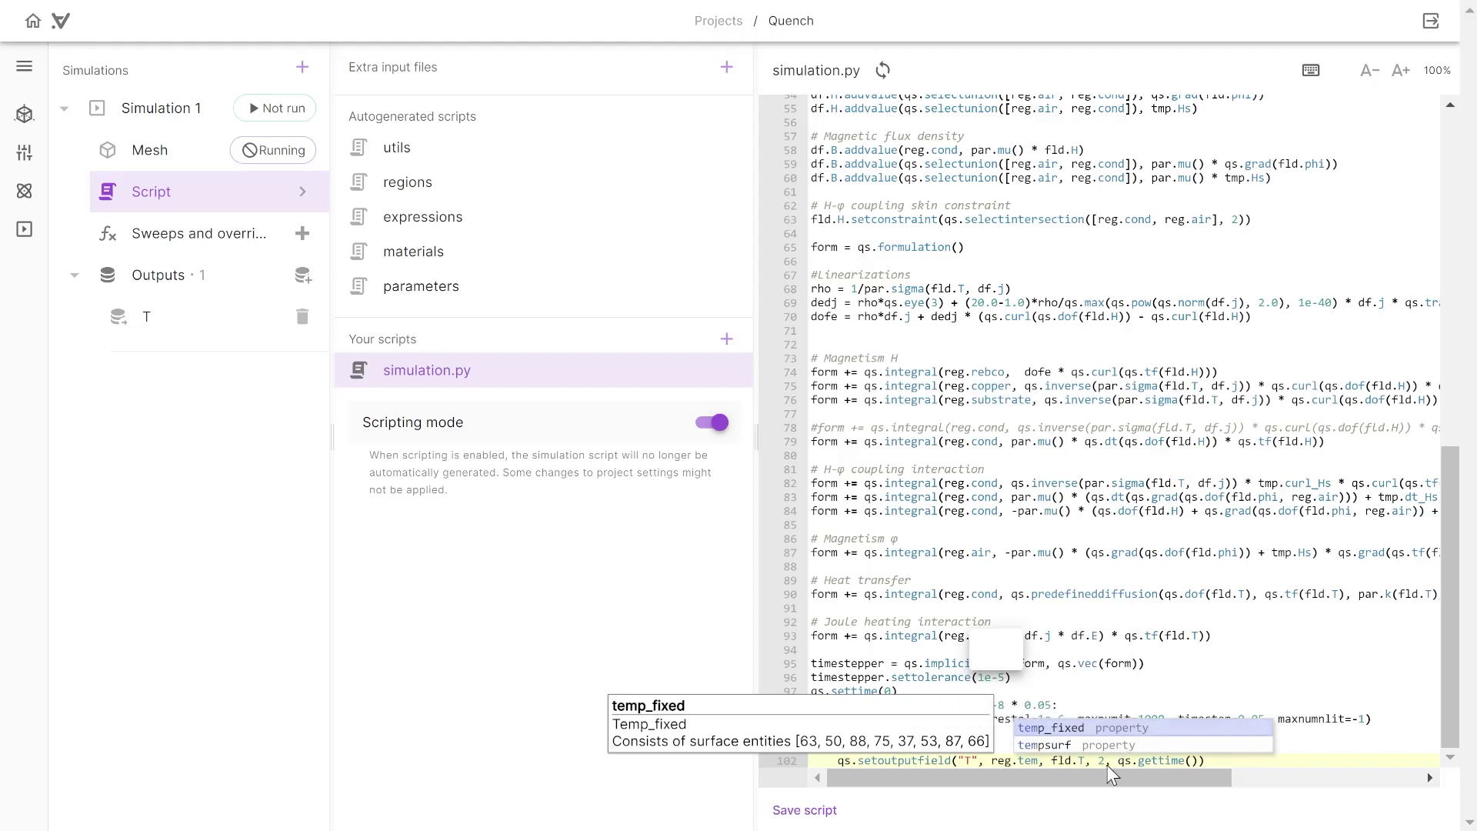
click(1105, 744)
click(1035, 741)
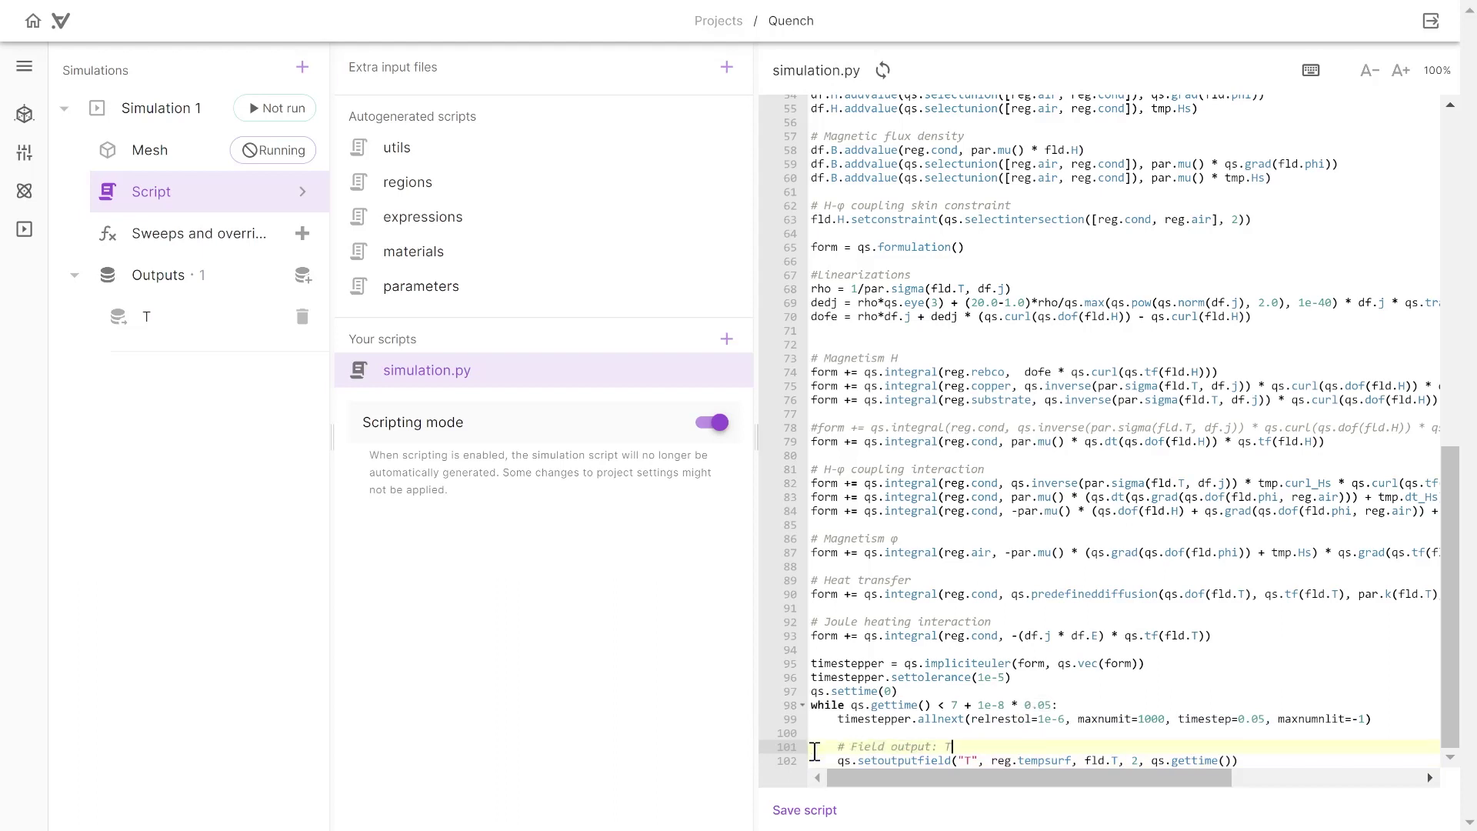
click(808, 811)
Add a sweep over the contrast variable to Simulation 1.
scroll(1039, 431, up, 18)
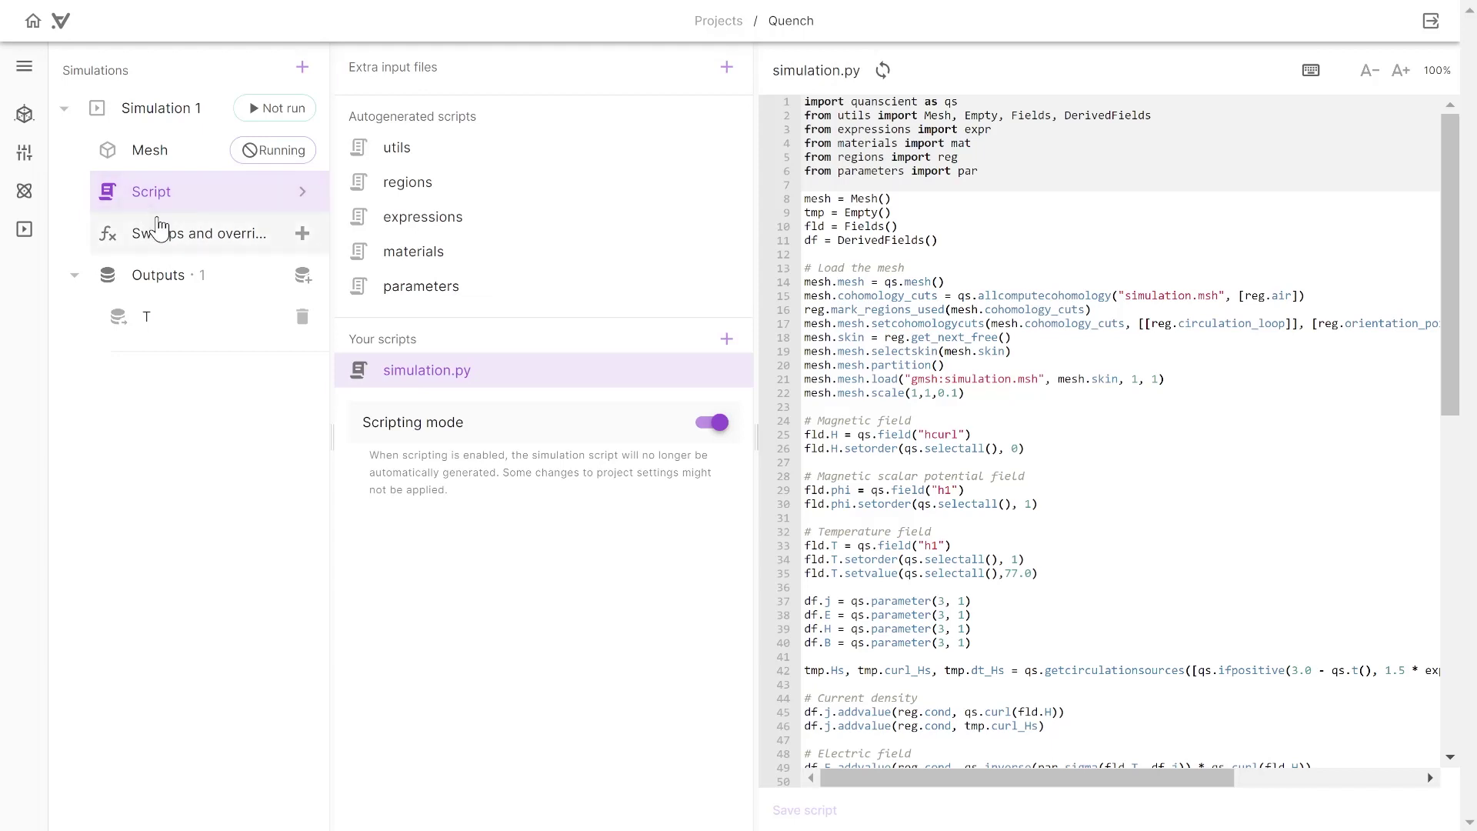
click(301, 233)
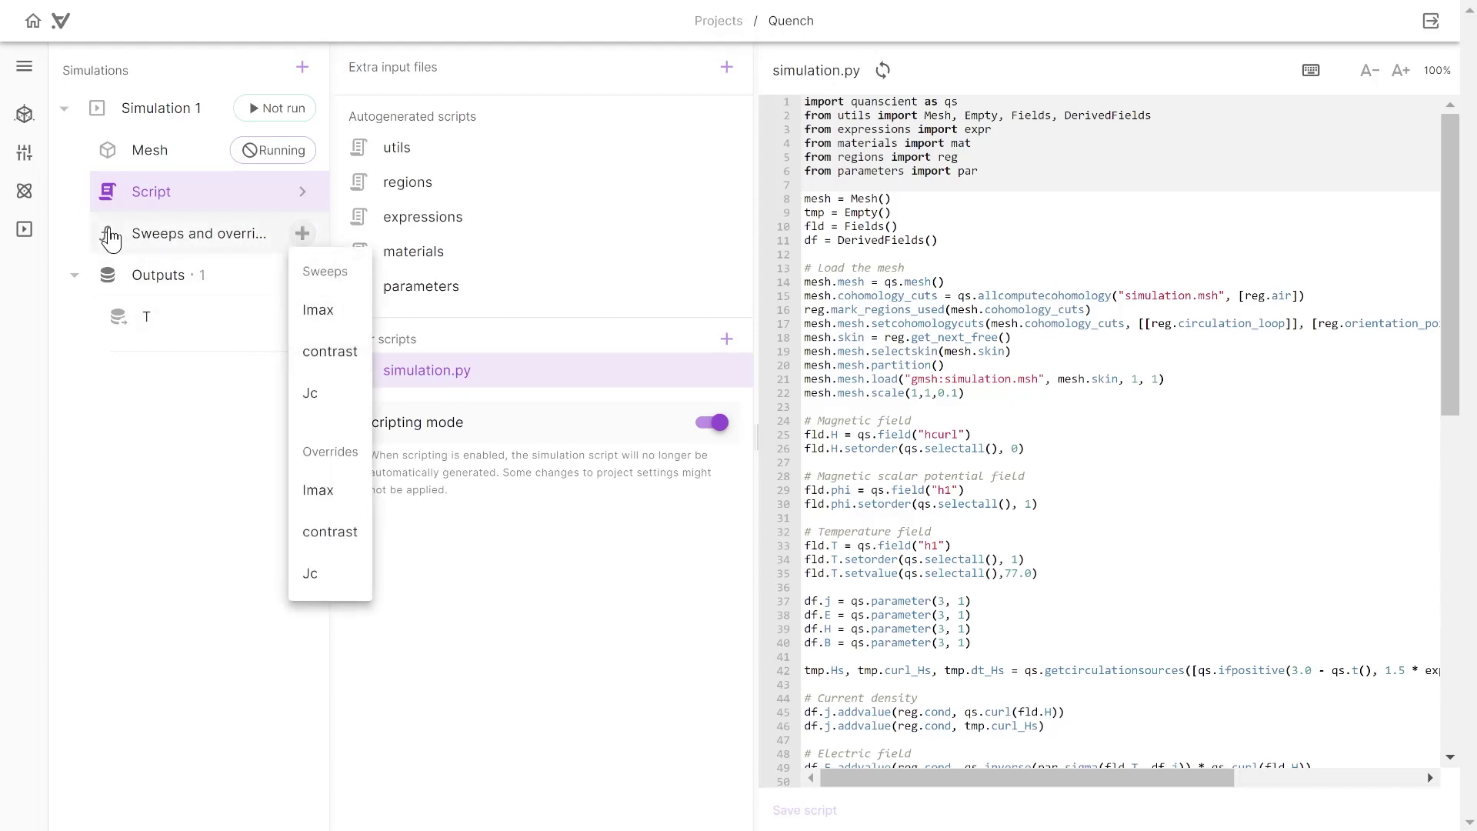
click(332, 351)
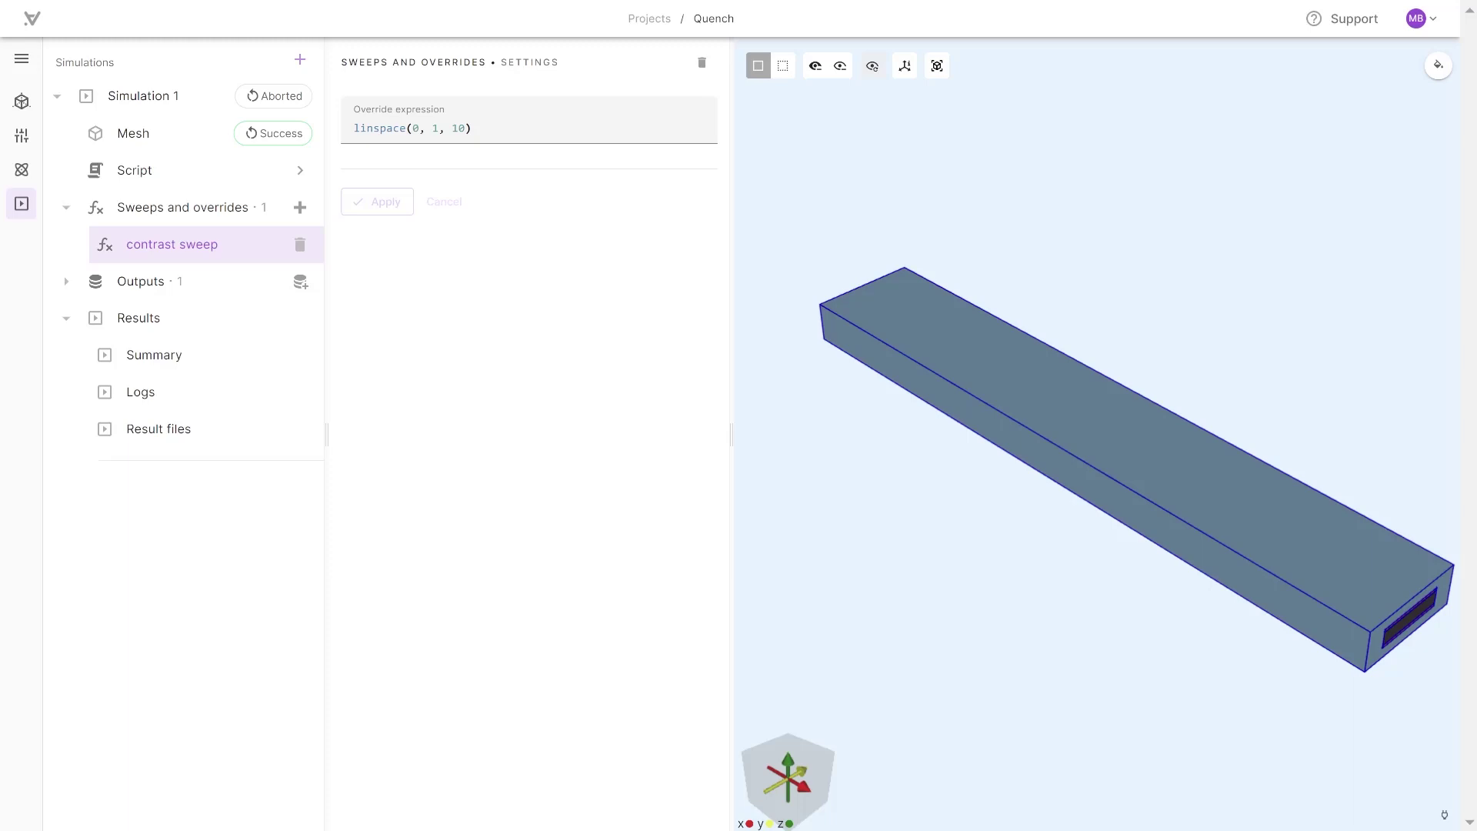
Set the contrast sweep's override expression to linspace(0.6, 1.0, 5) and apply it.
click(438, 127)
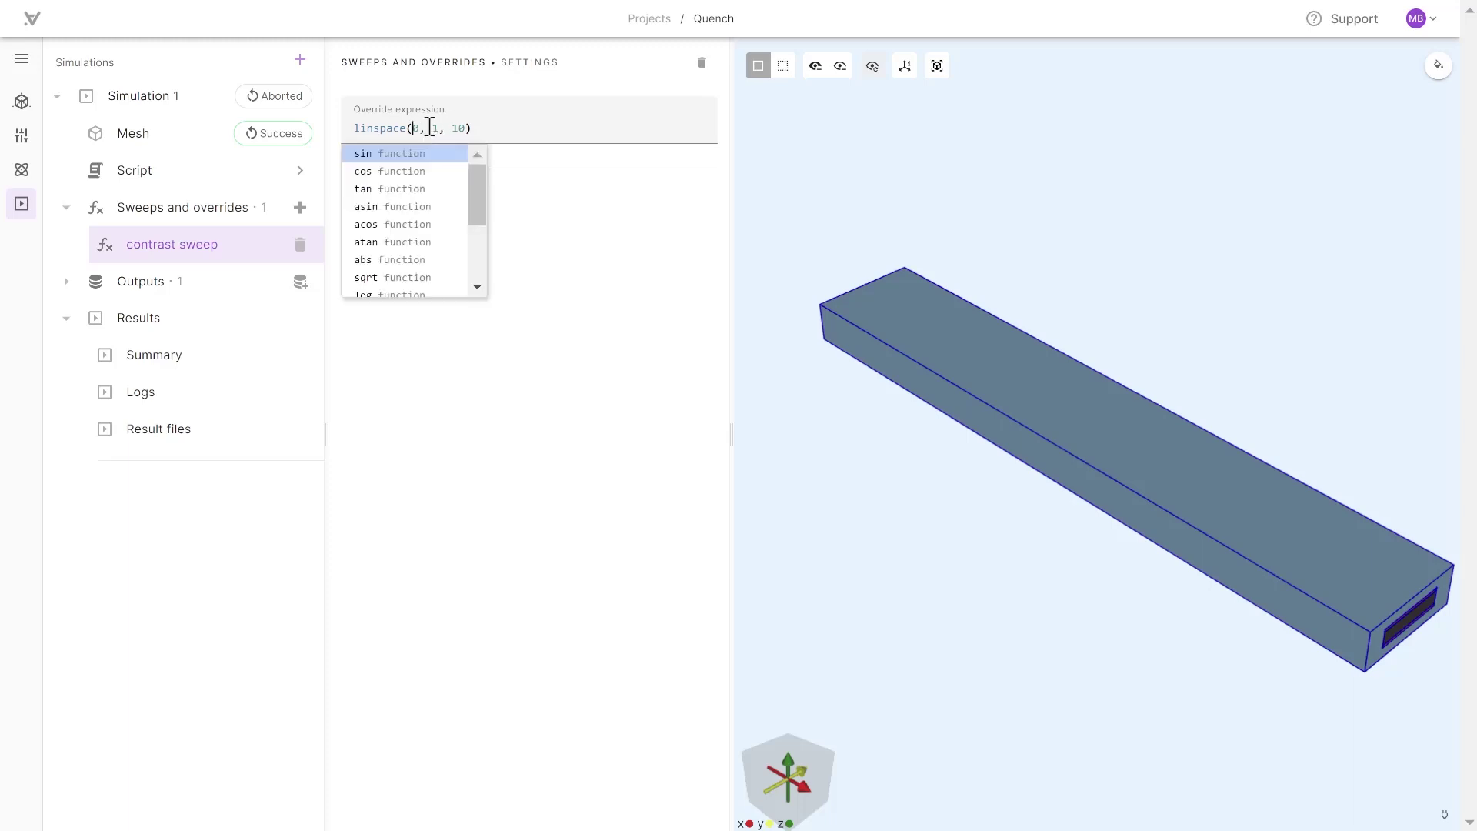
text(.6)
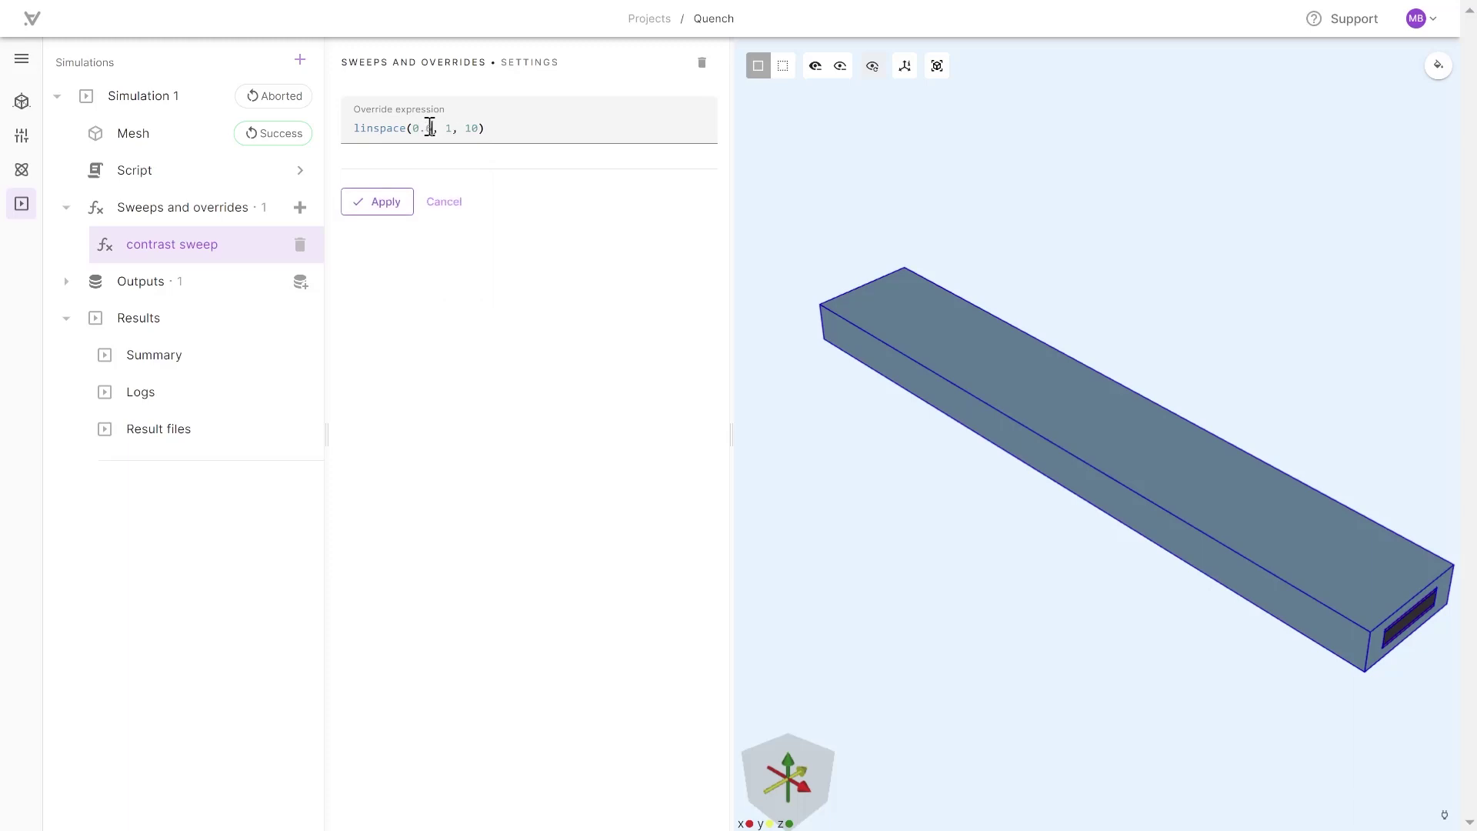
click(453, 128)
text(.0)
key(Right)
key(Right)
key(Delete)
key(Delete)
text(5)
click(384, 203)
Open Simulation 1's mesh settings and turn on the preview of the generated mesh.
click(120, 138)
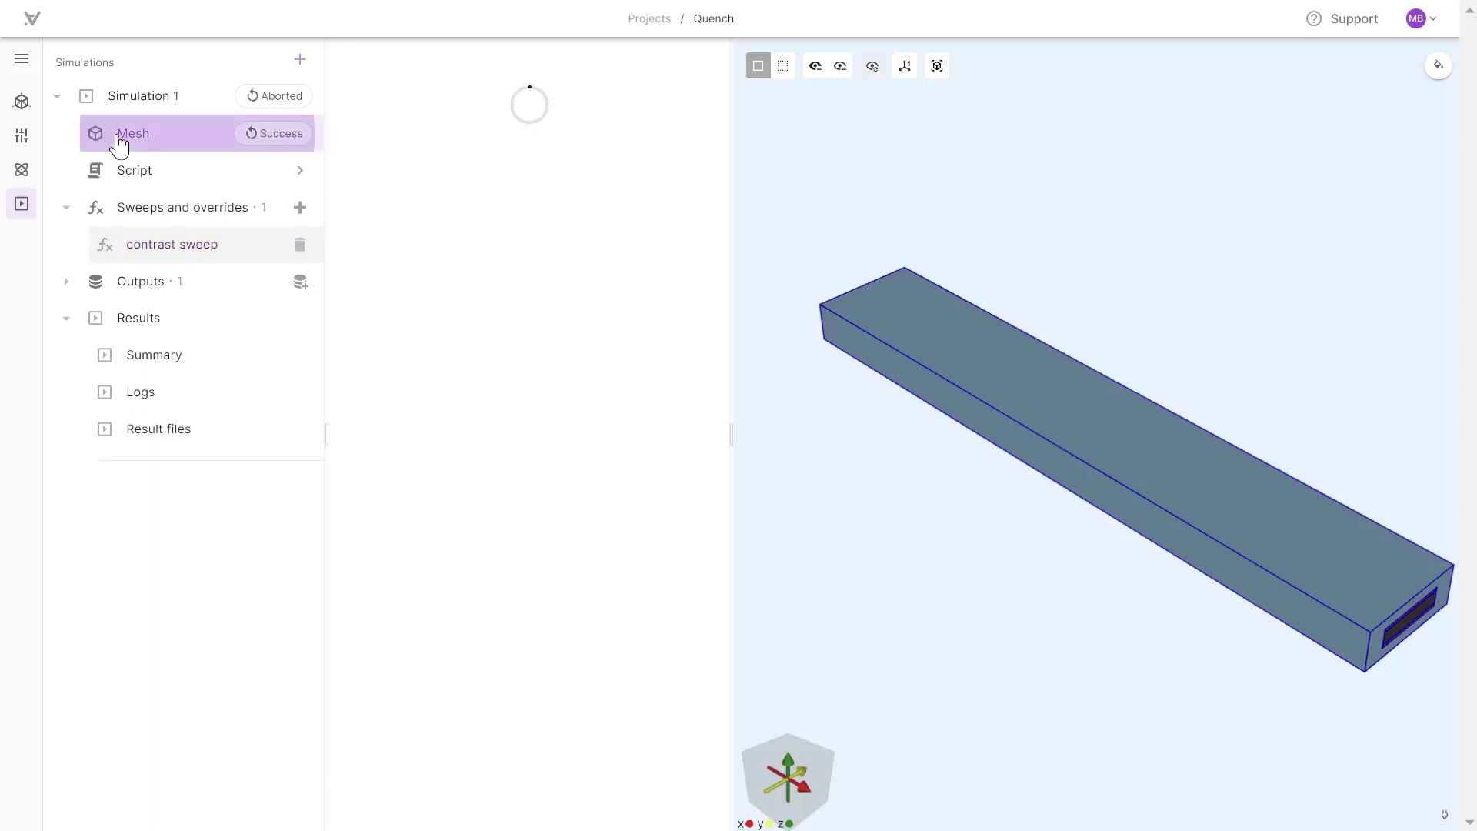
scroll(491, 482, down, 2)
click(353, 674)
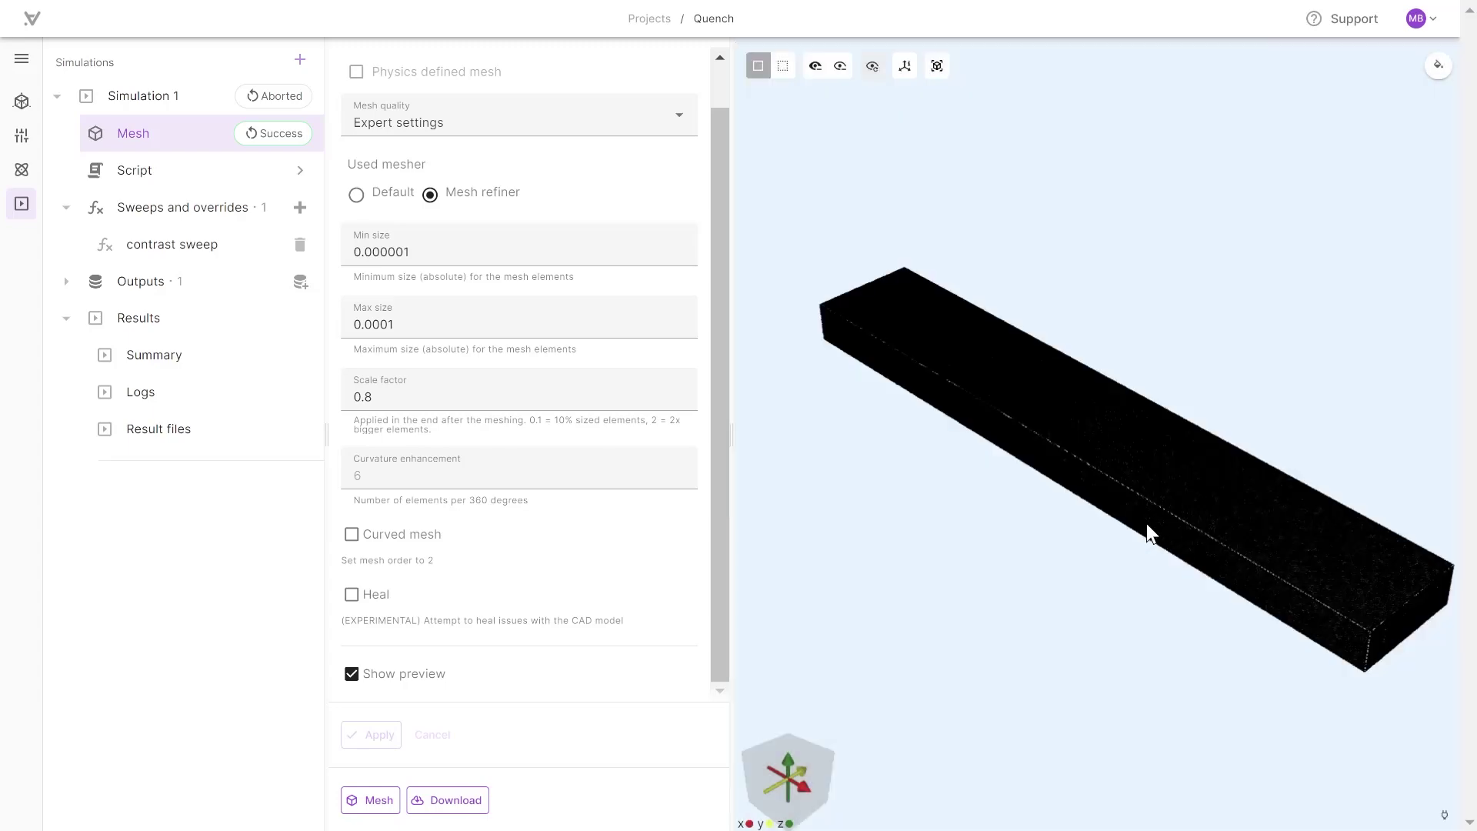
Examine the mesh on the model's end face, including the element refinement around the thin tape layers.
drag(1146, 524, 1051, 478)
scroll(1054, 476, up, 4)
scroll(1054, 475, up, 5)
scroll(1055, 483, up, 2)
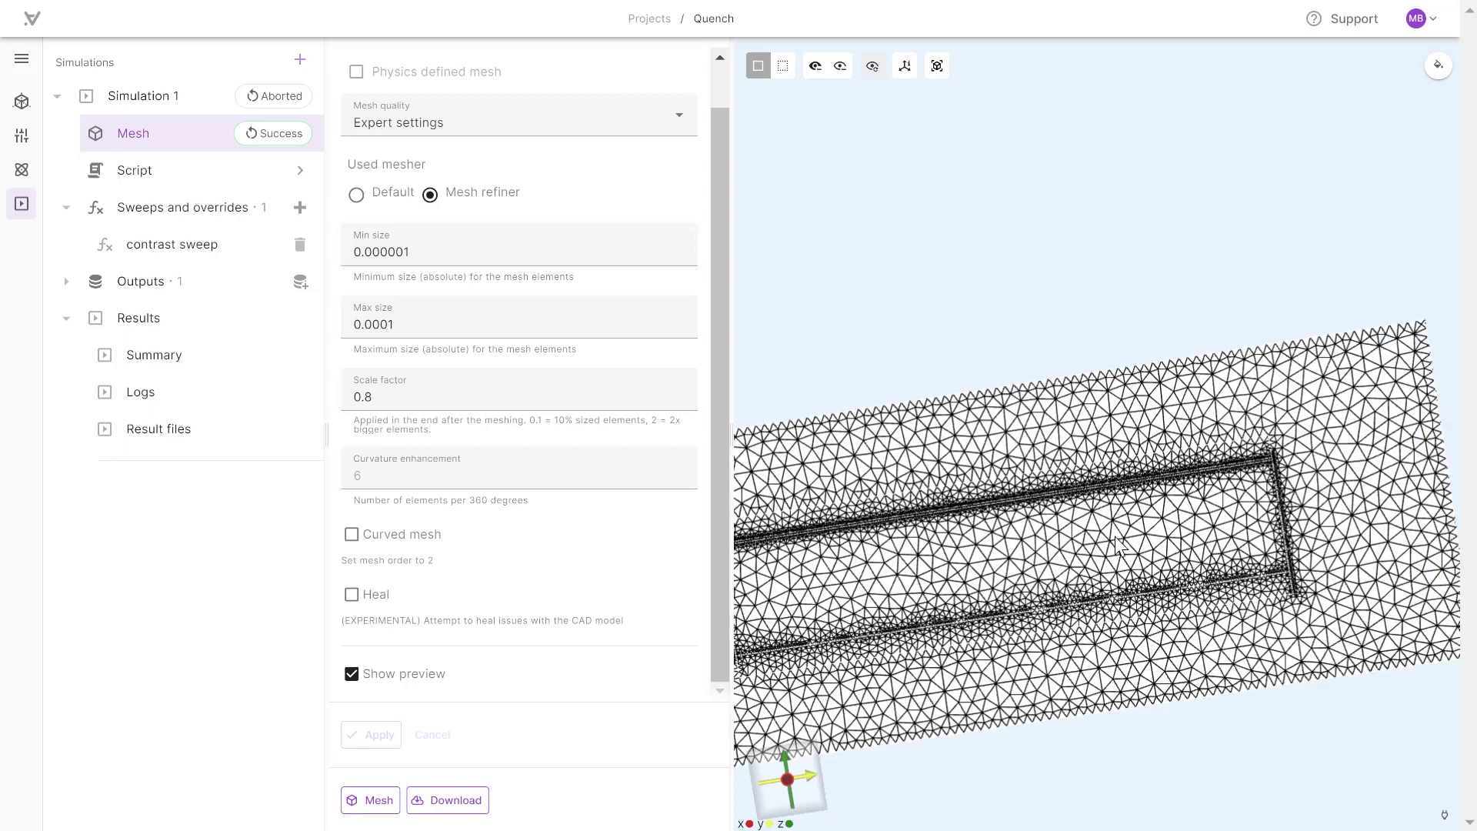
scroll(1112, 493, up, 3)
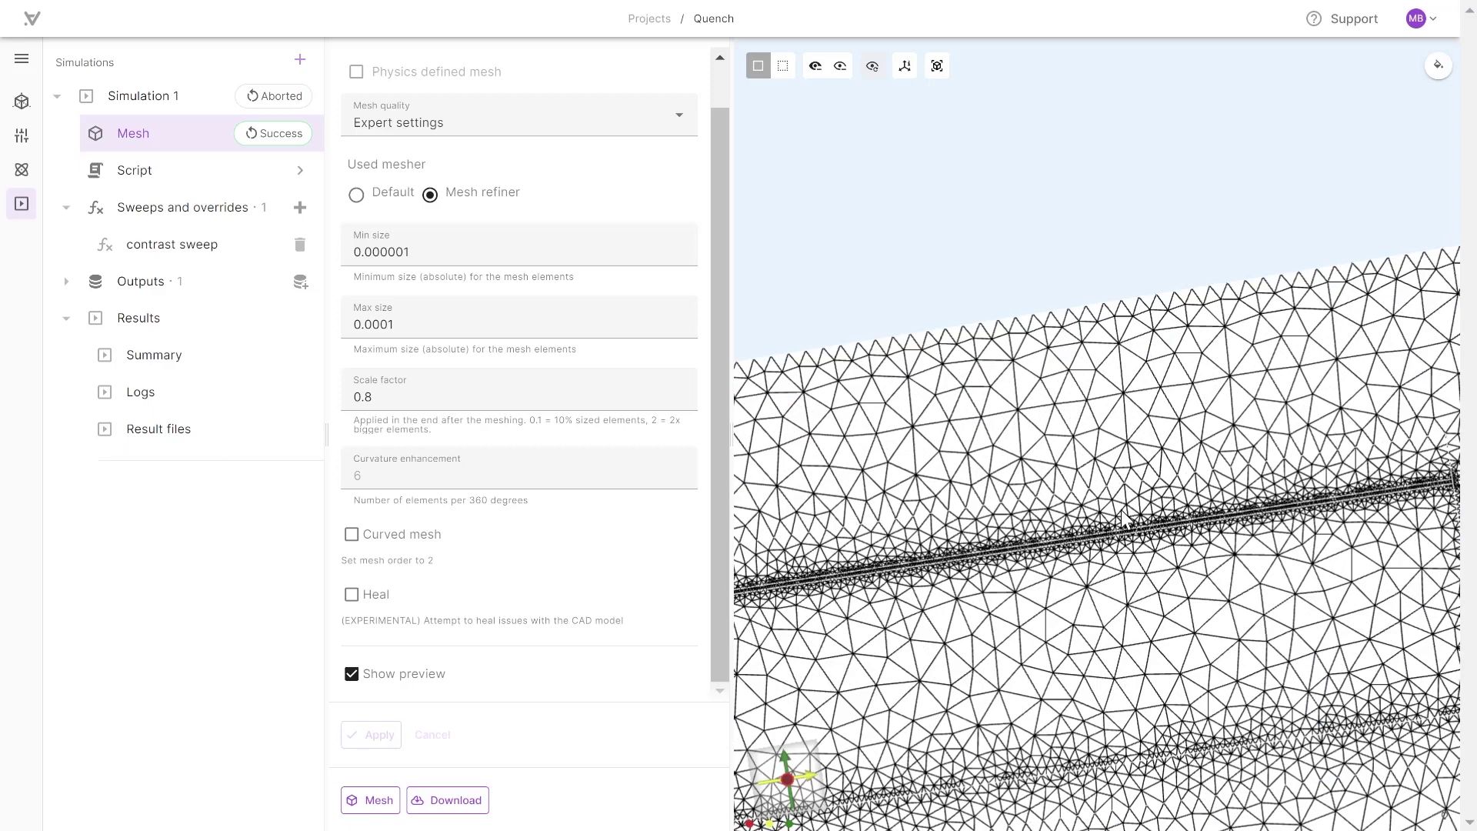
scroll(1128, 556, up, 2)
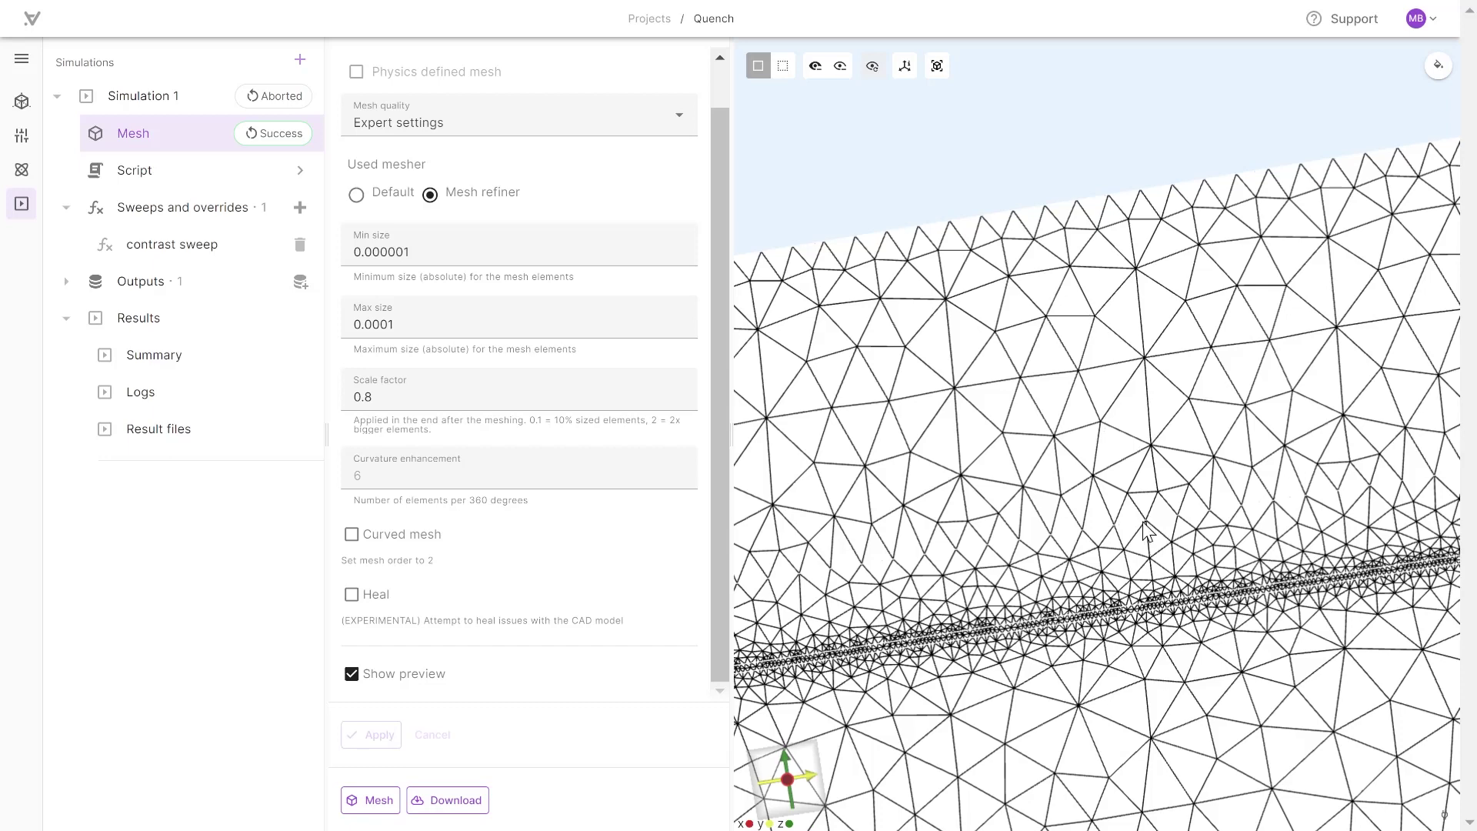
scroll(1146, 529, down, 8)
scroll(1146, 530, down, 2)
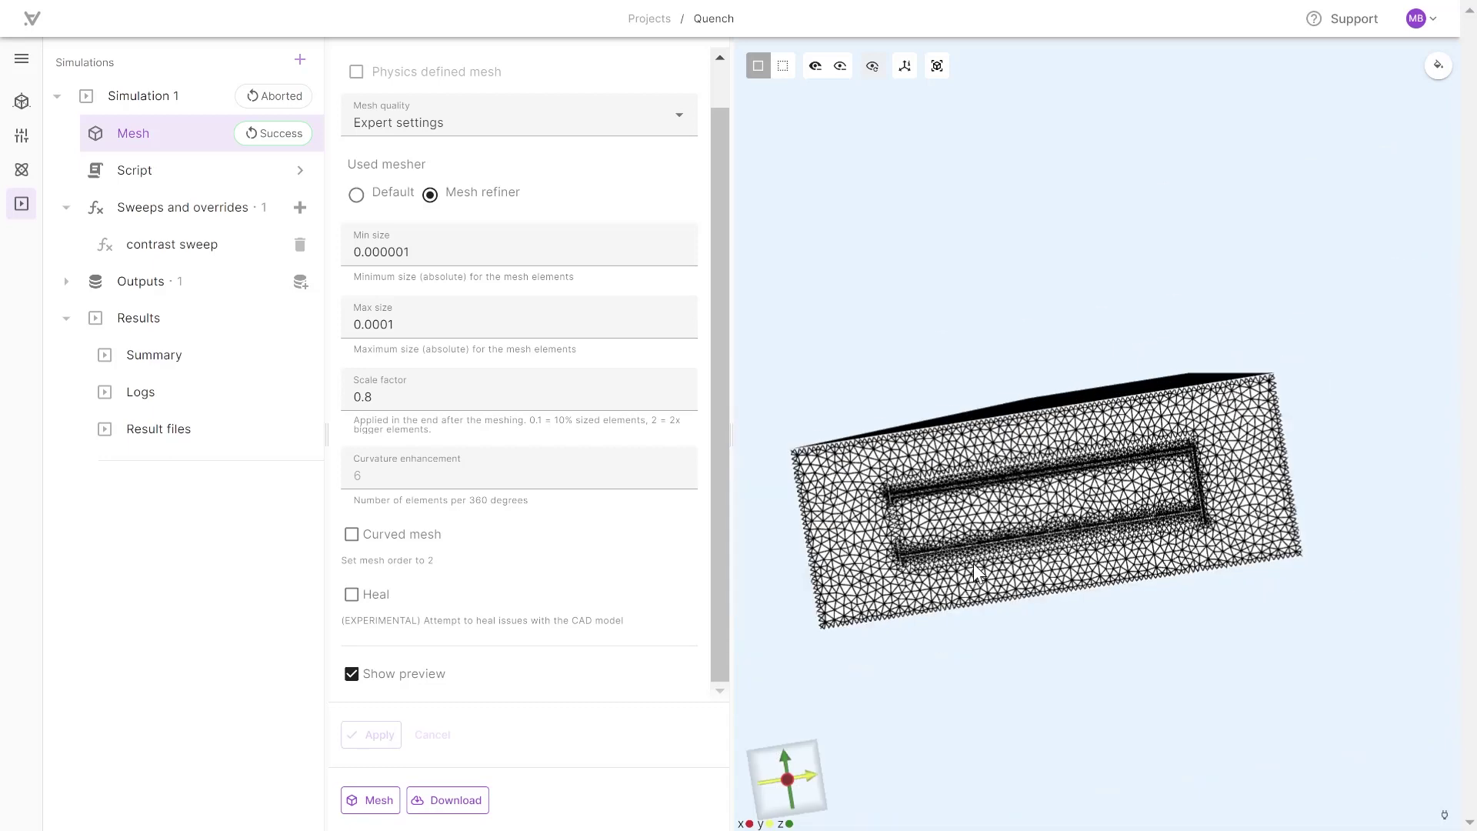